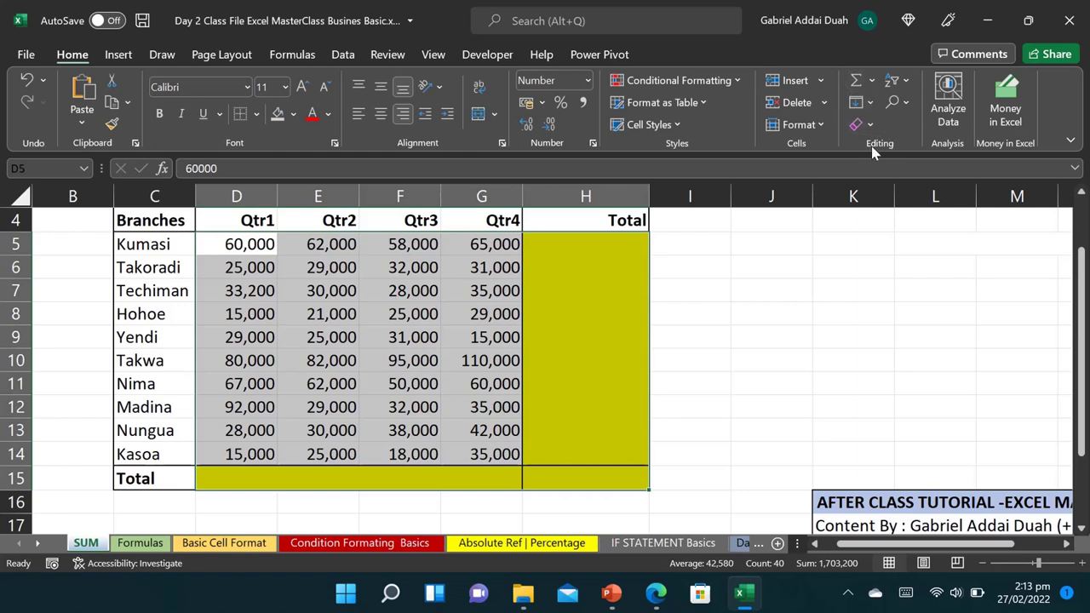
AutoSum the branch and quarter totals across D5:H15, and inspect the total formulas for Qtr1 and Qtr4
click(857, 82)
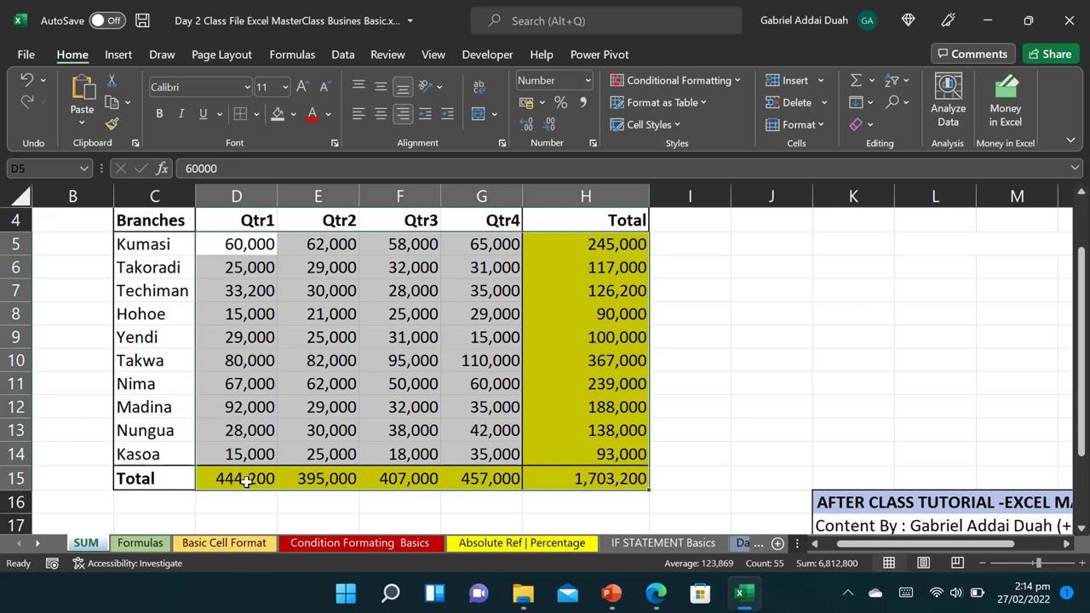
double_click(245, 481)
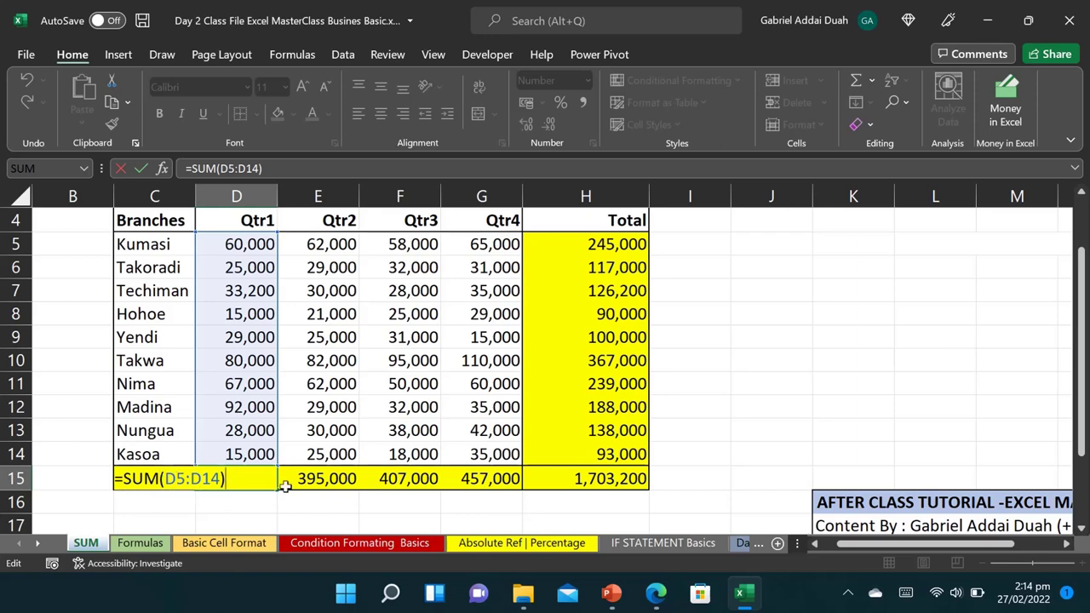
key(Escape)
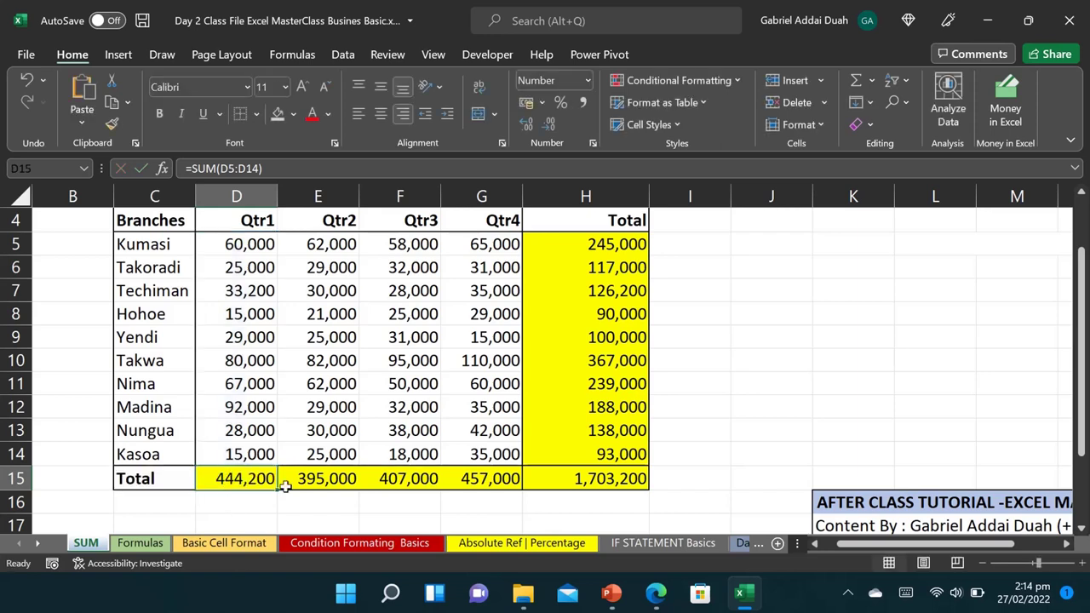
double_click(469, 477)
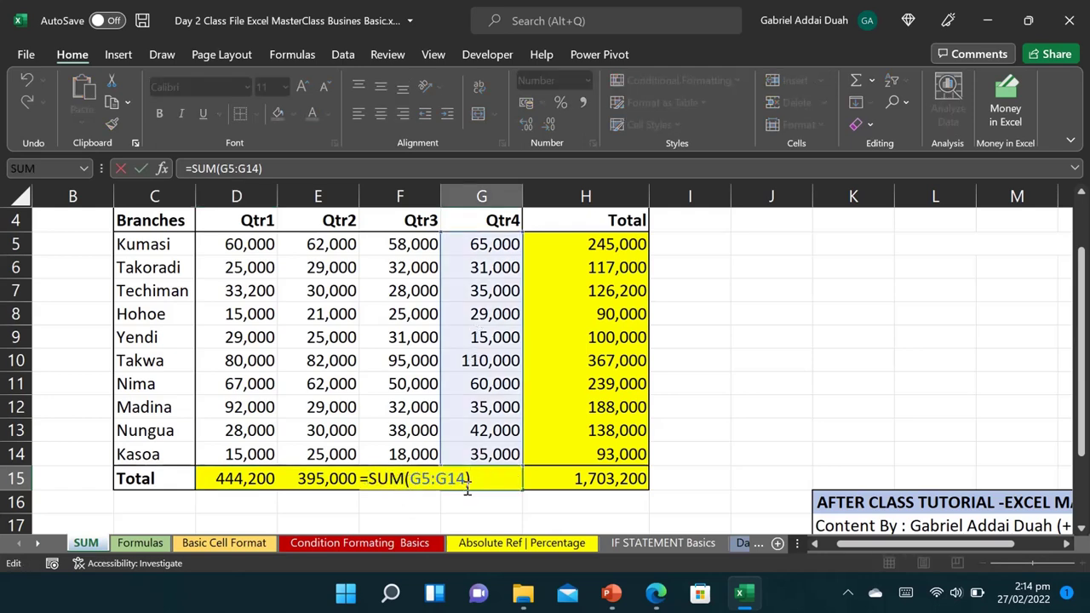
key(Escape)
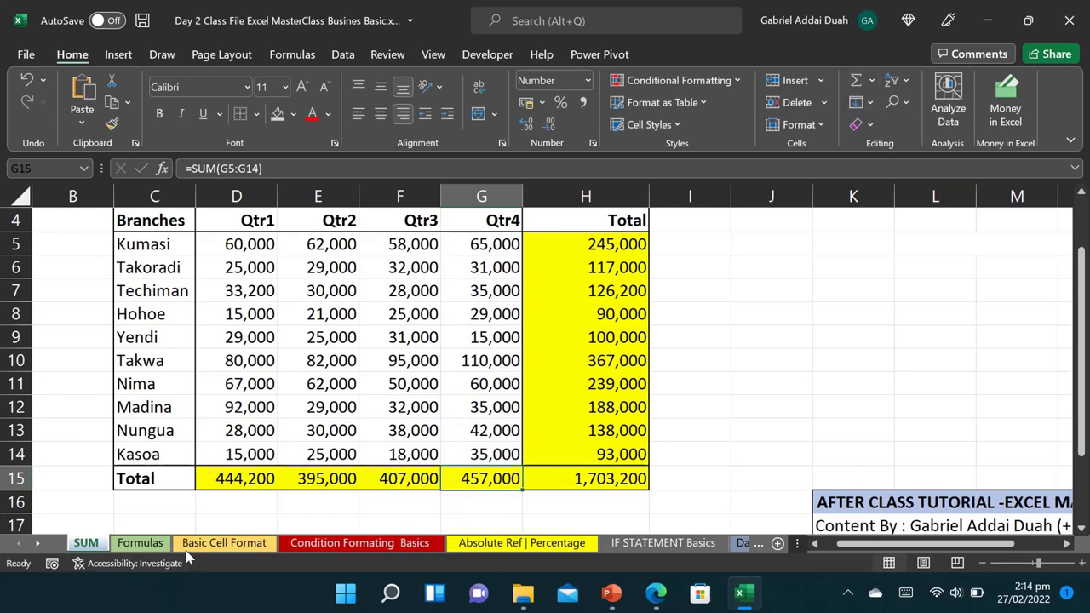
On the Formulas sheet, enter the label "Minus" in cell D7
click(139, 546)
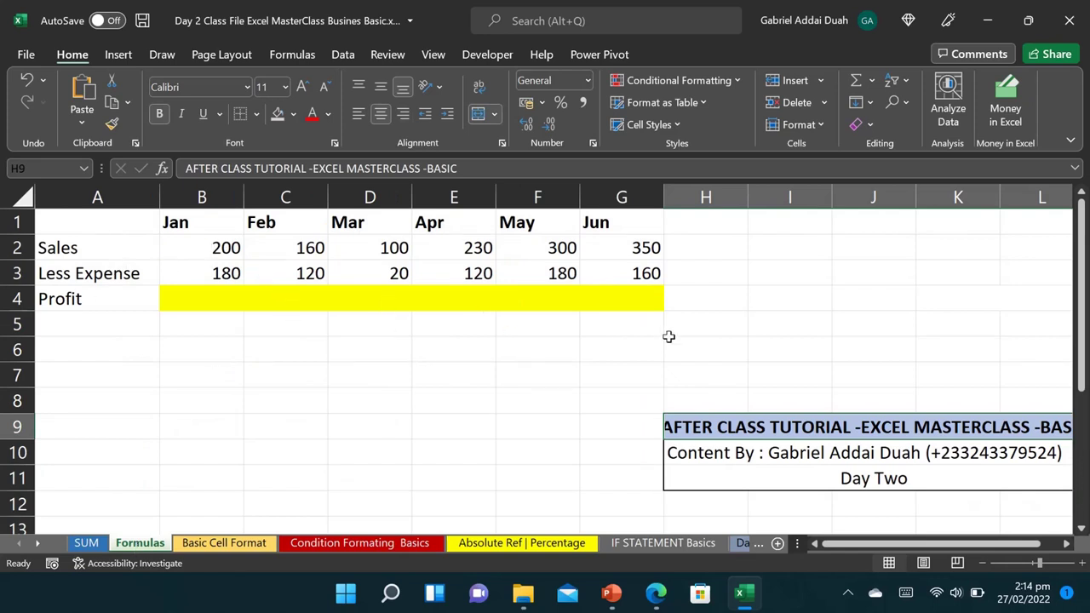
click(346, 373)
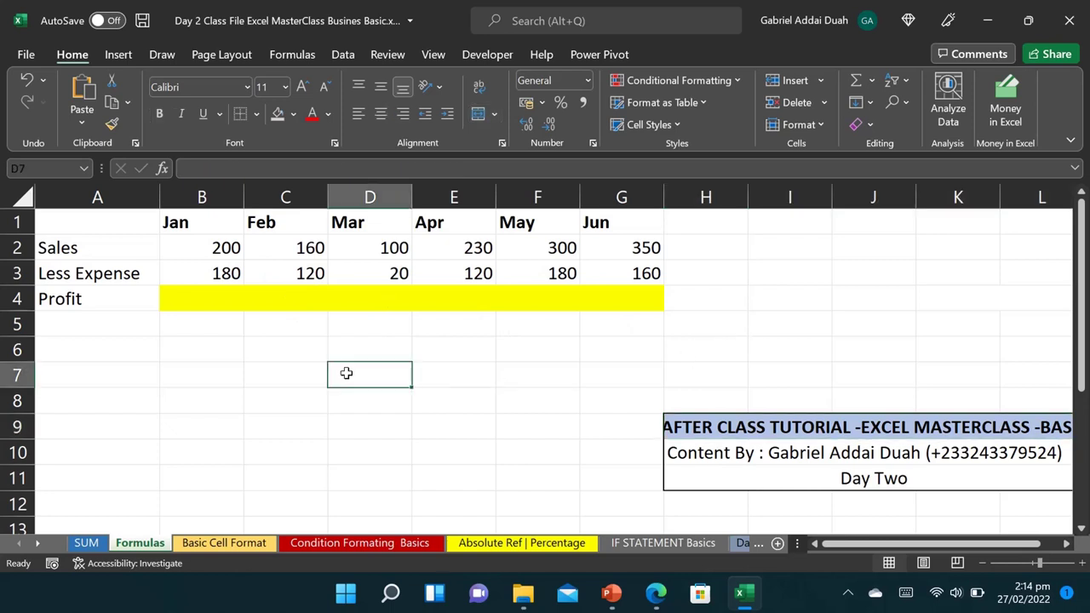
text(Mine)
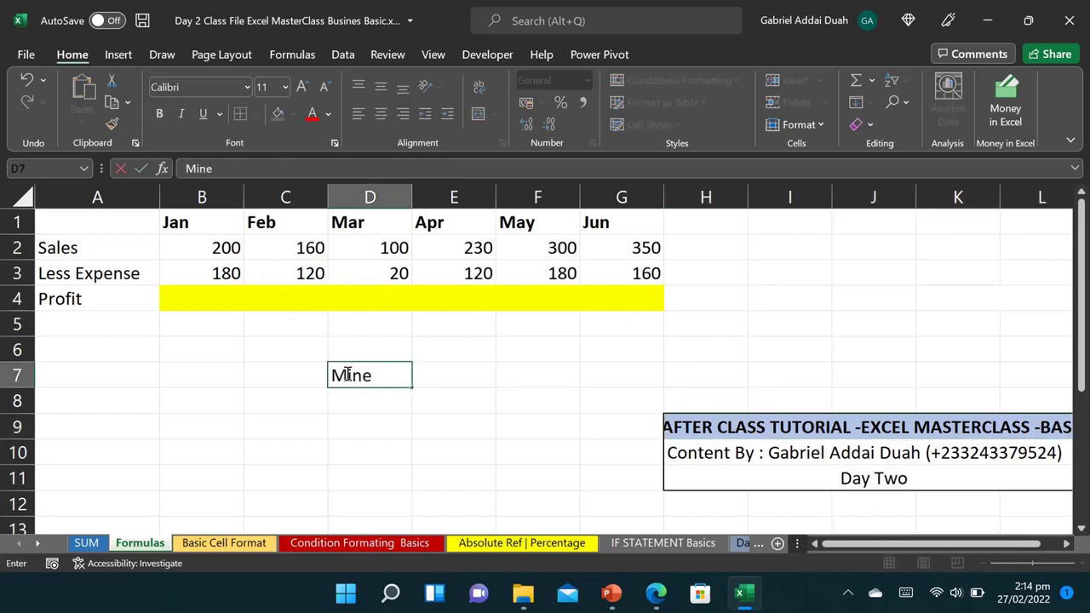
key(BackSpace)
text(us)
key(Return)
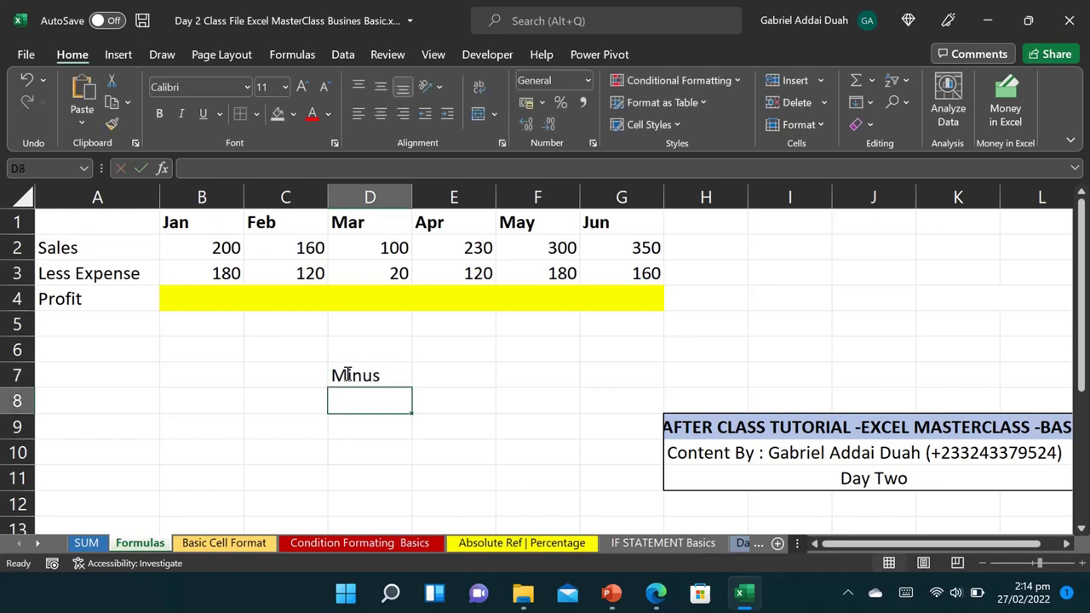
click(449, 373)
text(-)
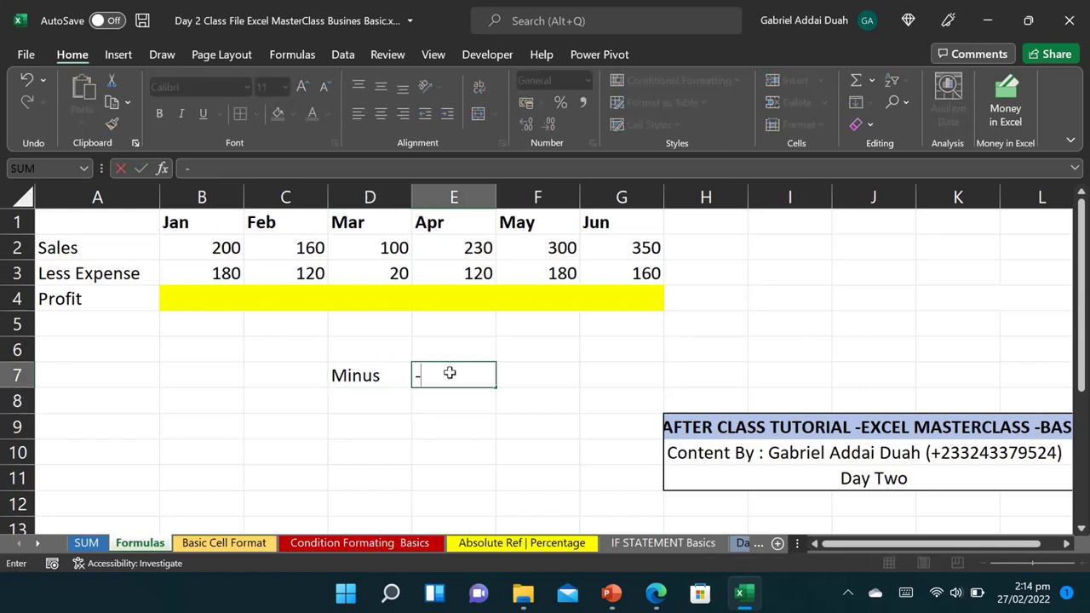
click(449, 455)
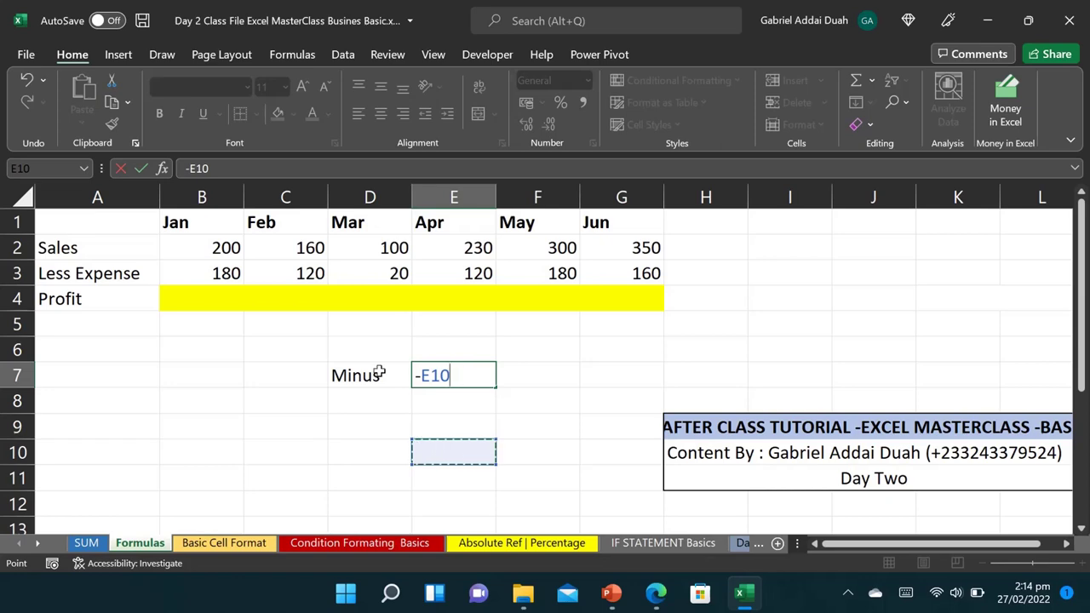
key(Escape)
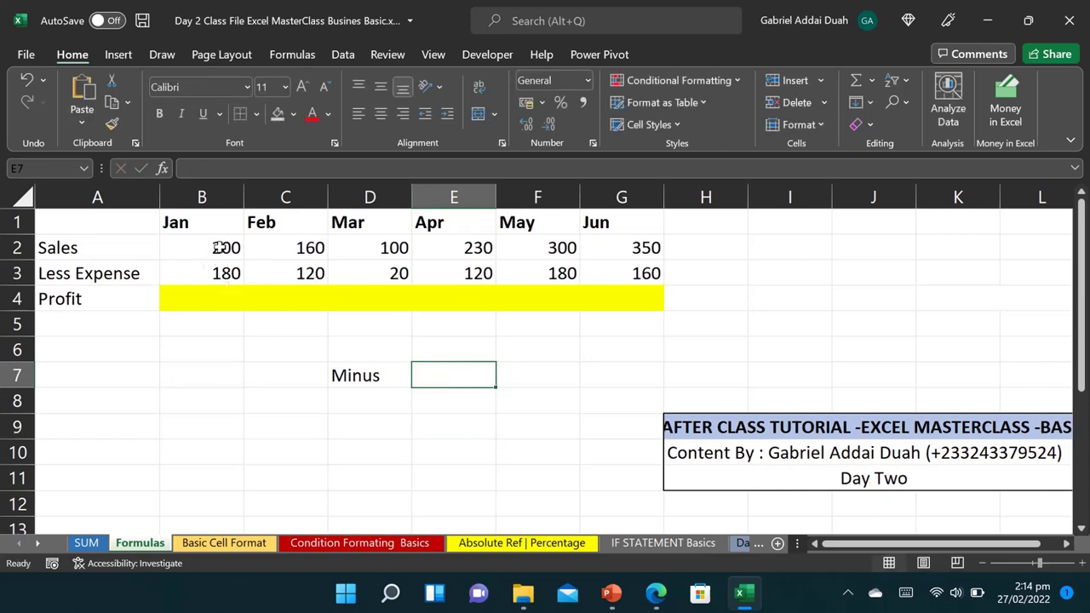
Calculate January's profit in B4 with the formula =B2-B3 and fill it across to June in G4
scroll(212, 269, up, 2)
scroll(213, 269, up, 2)
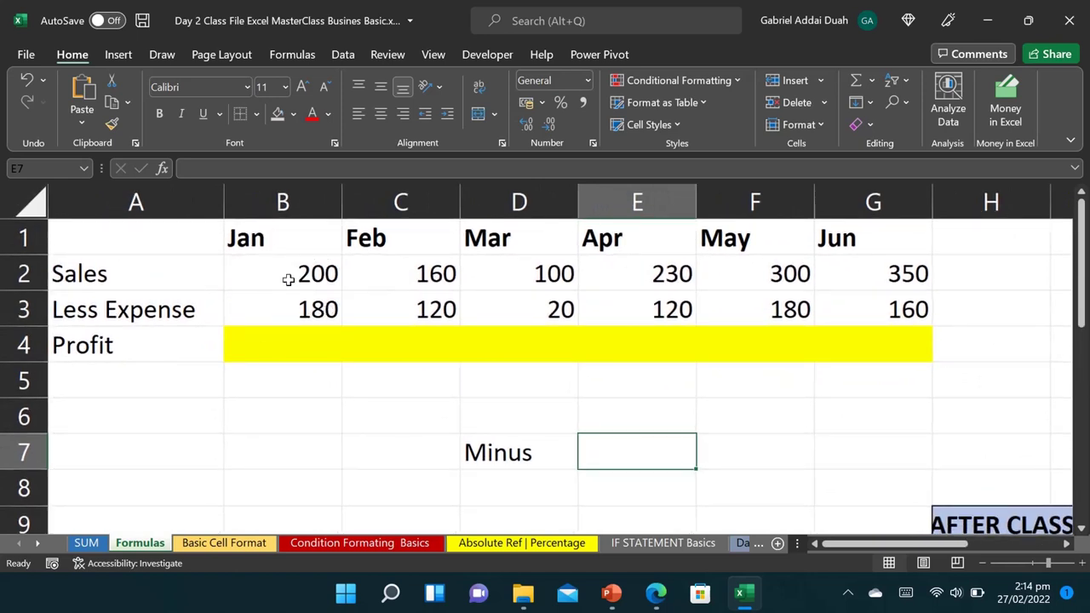
click(296, 338)
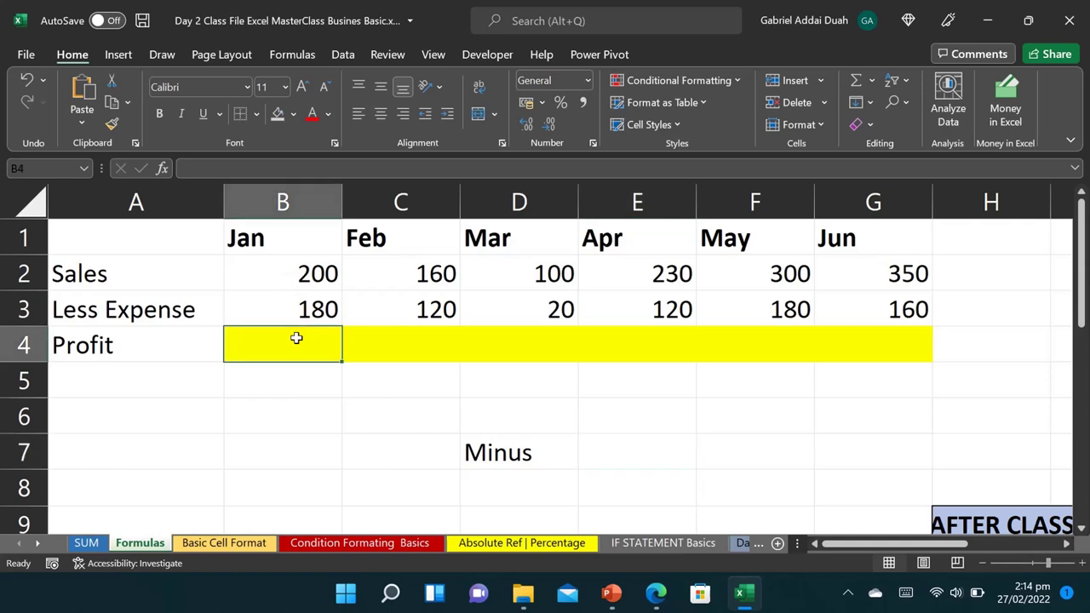
text(=)
click(288, 273)
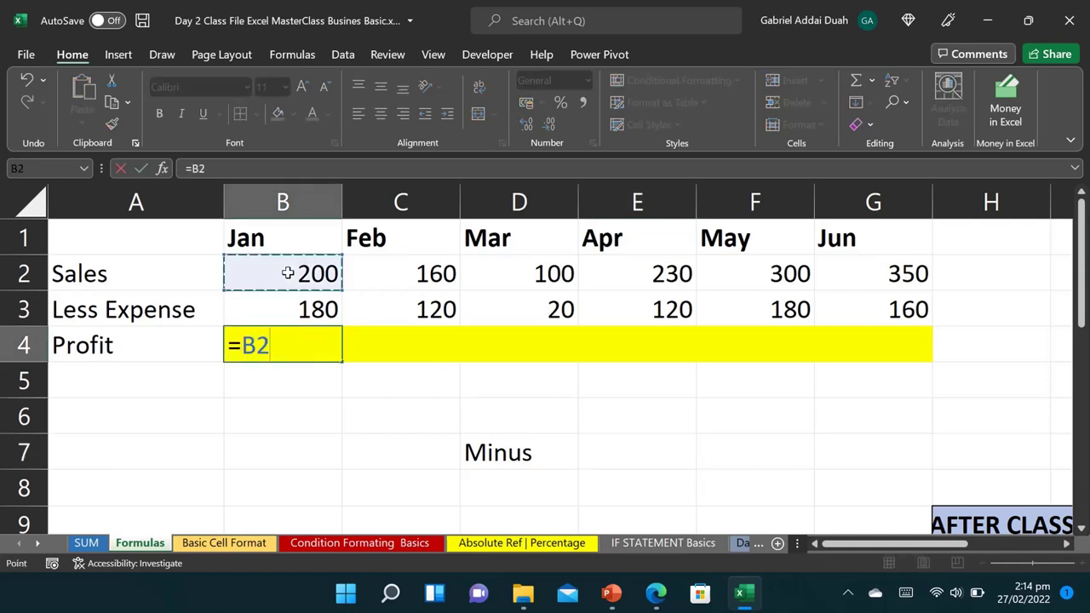
text(-)
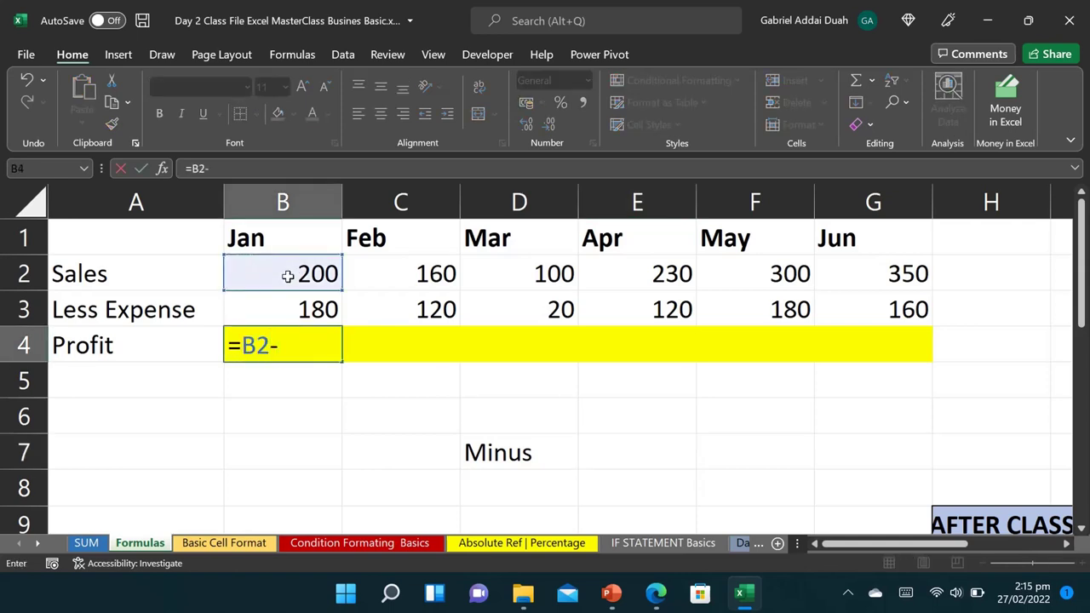
click(288, 310)
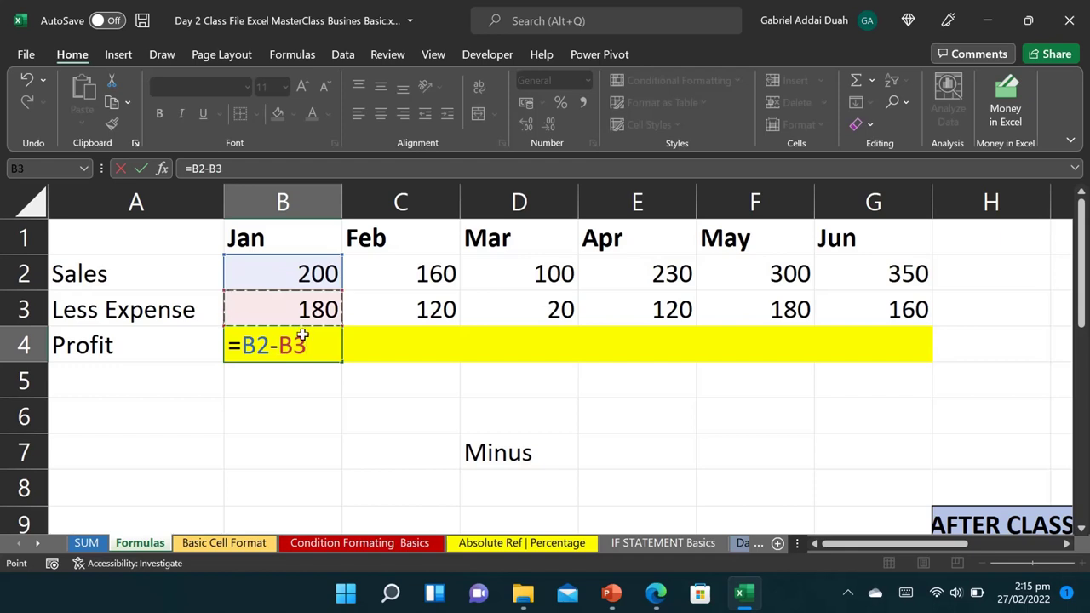
key(Return)
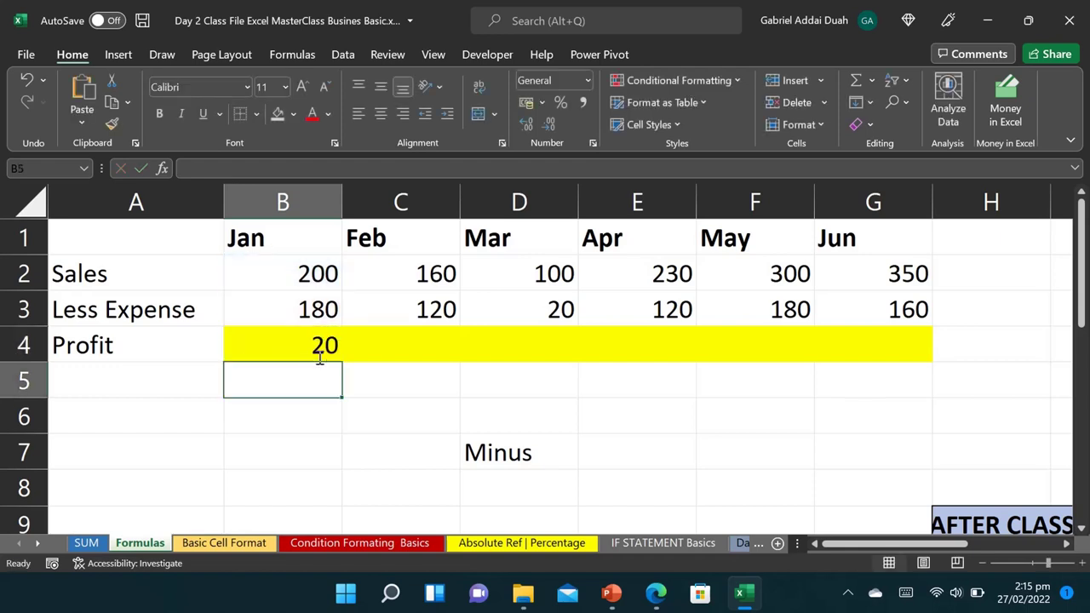
click(291, 346)
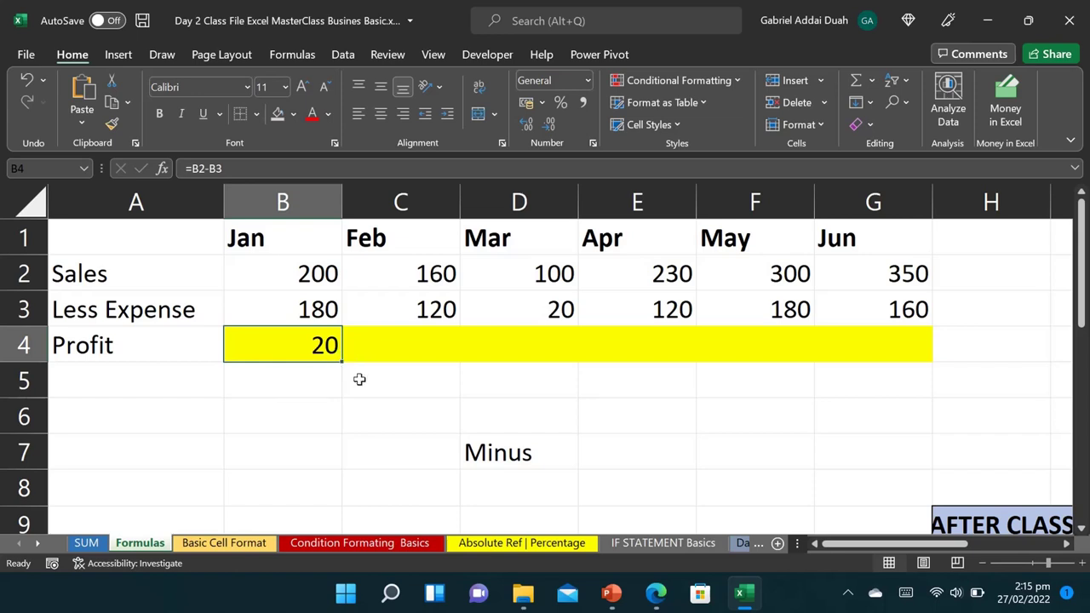
drag(341, 363, 904, 312)
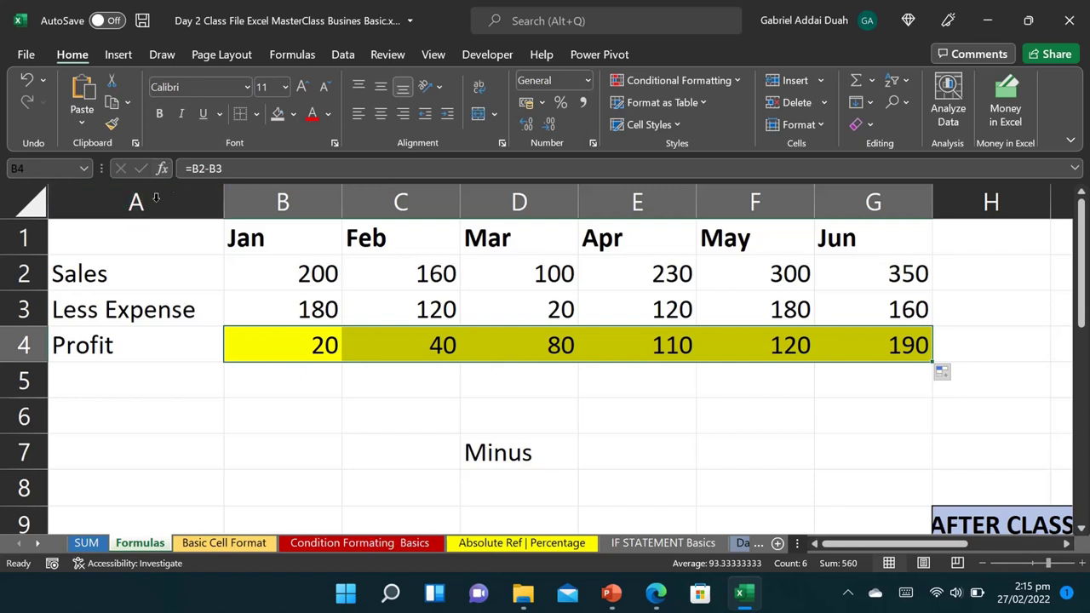
Undo the fill across the Profit row and clear the January formula from B4
key(ctrl+z)
key(Delete)
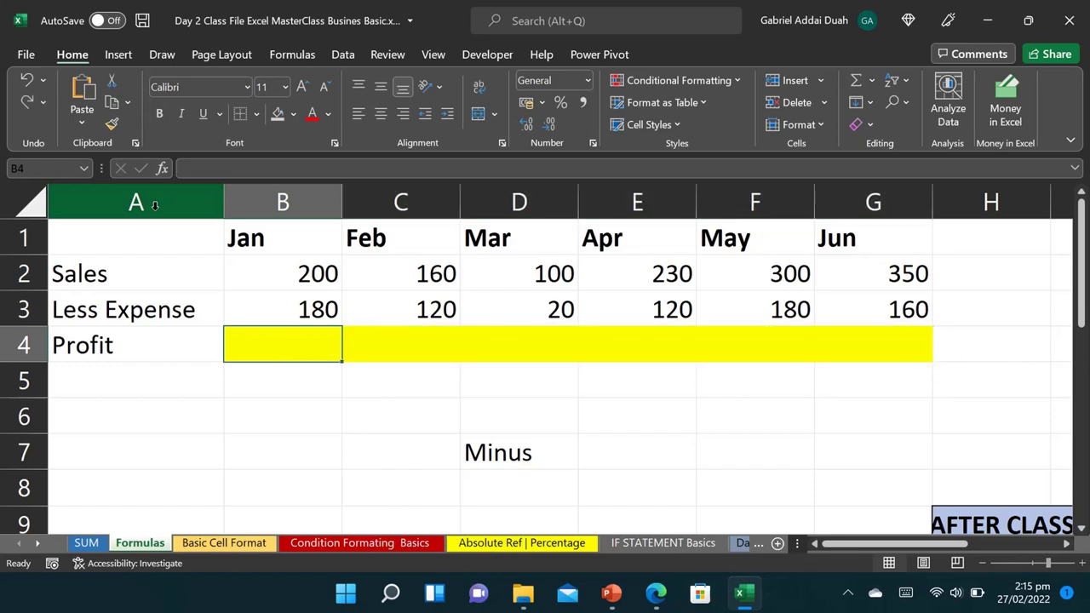
Enter the formula =B2-B3 into the whole Profit range B4:G4 at once, covering January to June
drag(295, 345, 869, 349)
text(=)
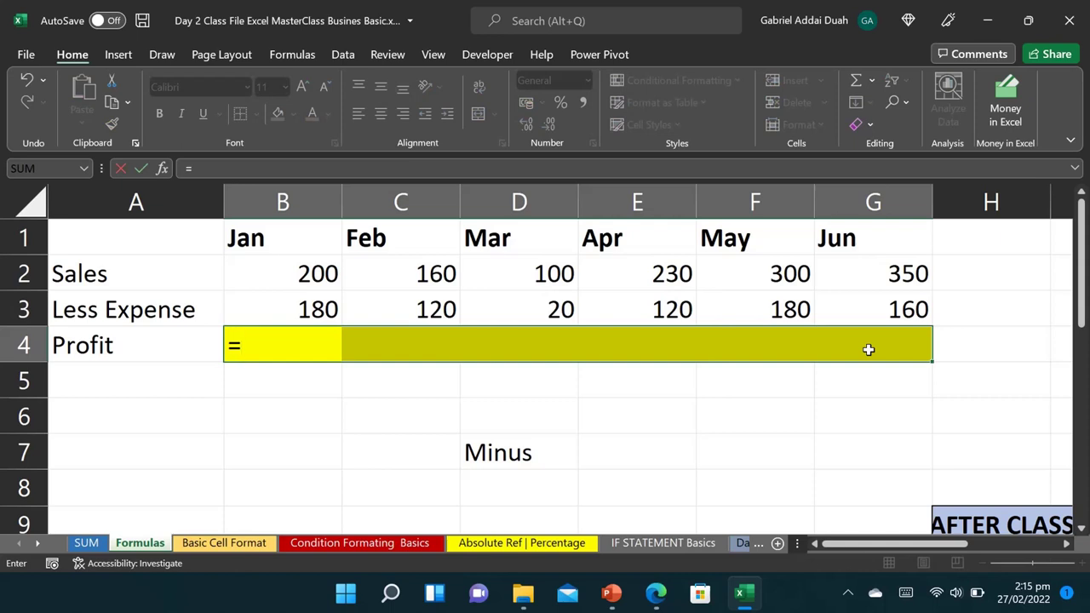
click(277, 280)
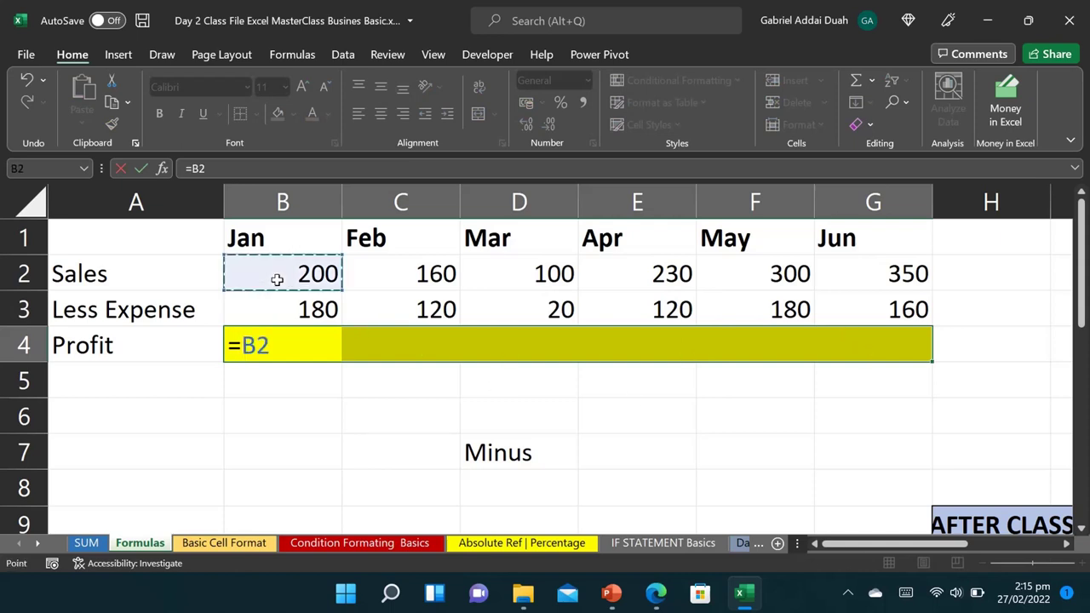
text(-)
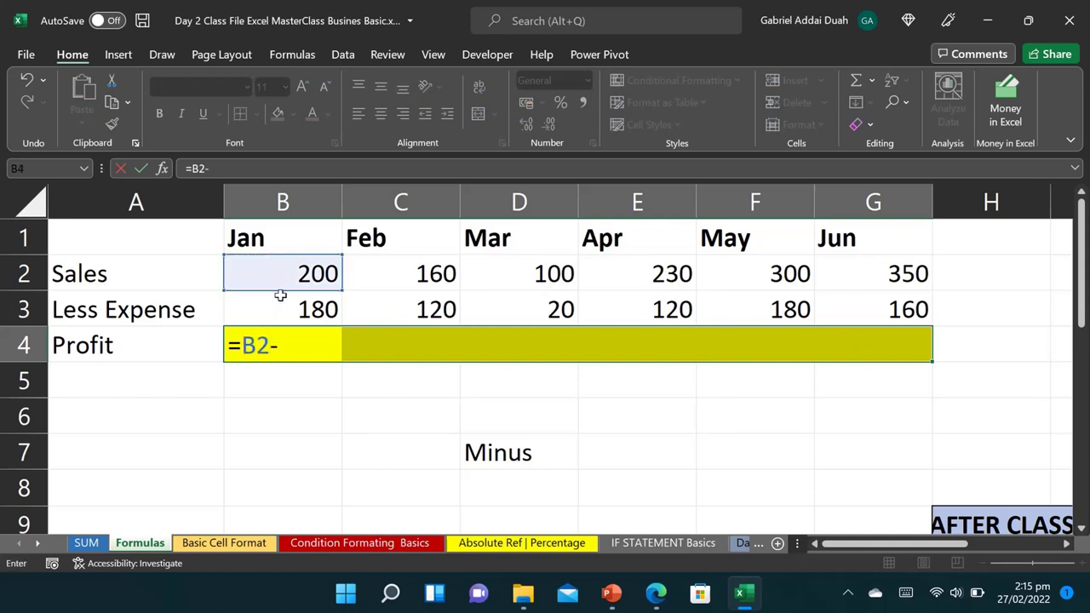
click(283, 307)
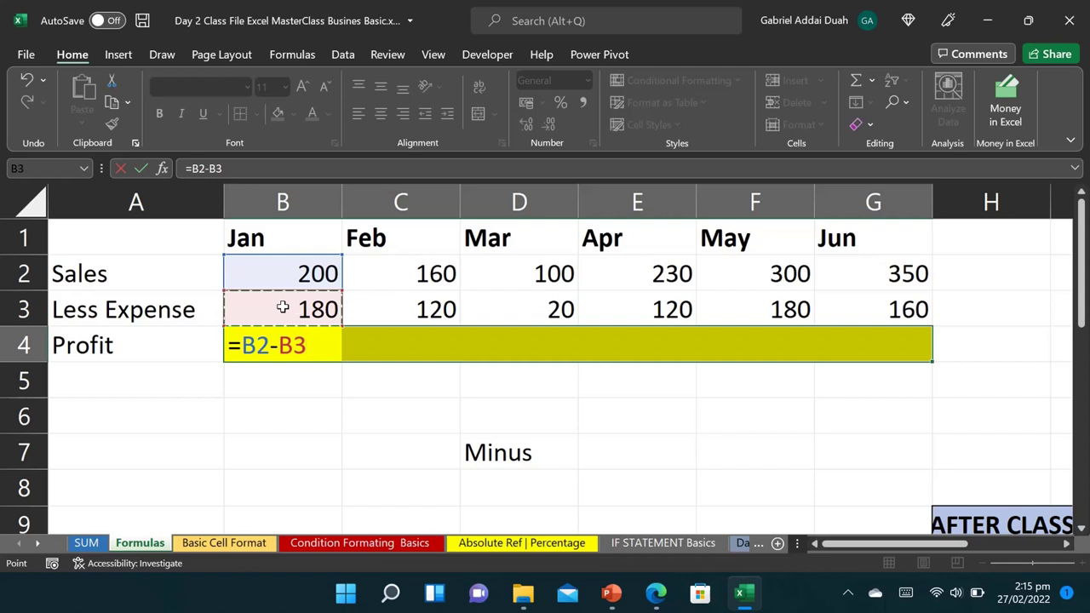
key(ctrl+Return)
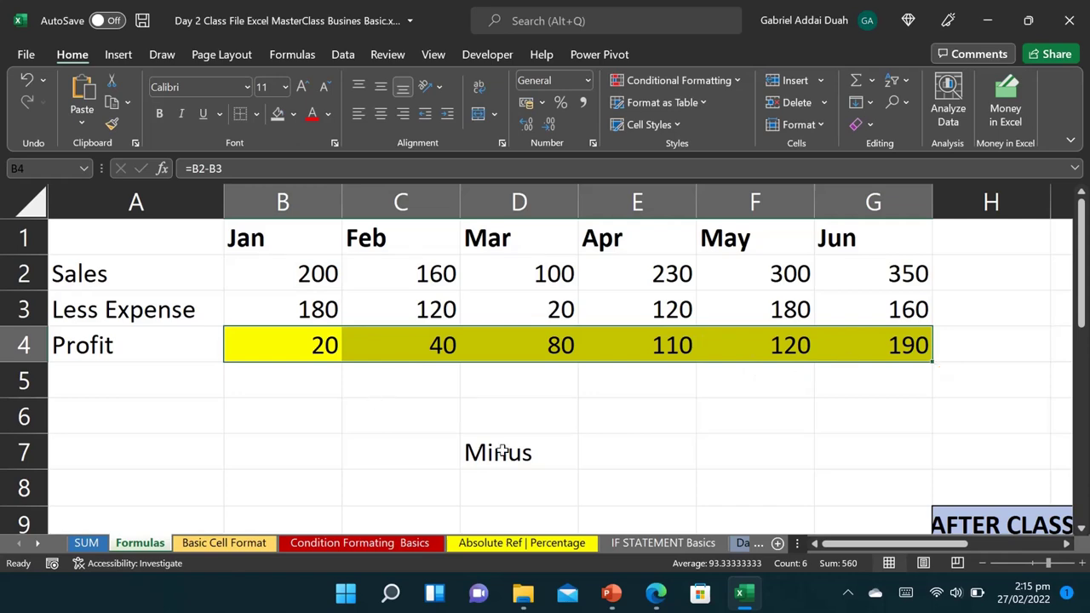
On the Basic Cell Format sheet, view the Format Cells number options for the staff table E1:J13, leaving the formatting as is
scroll(503, 450, down, 3)
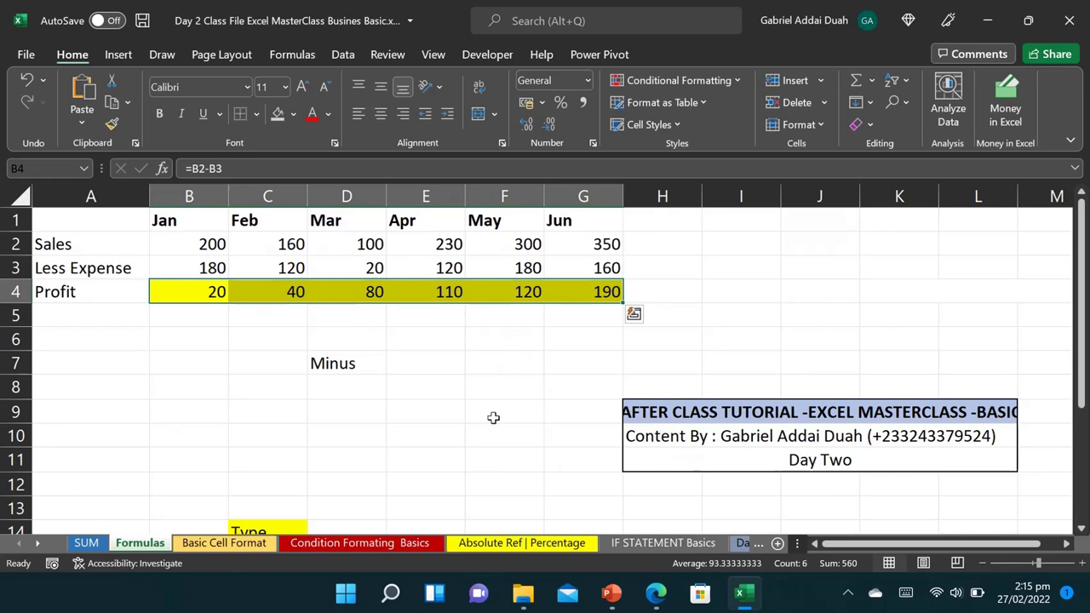
click(225, 543)
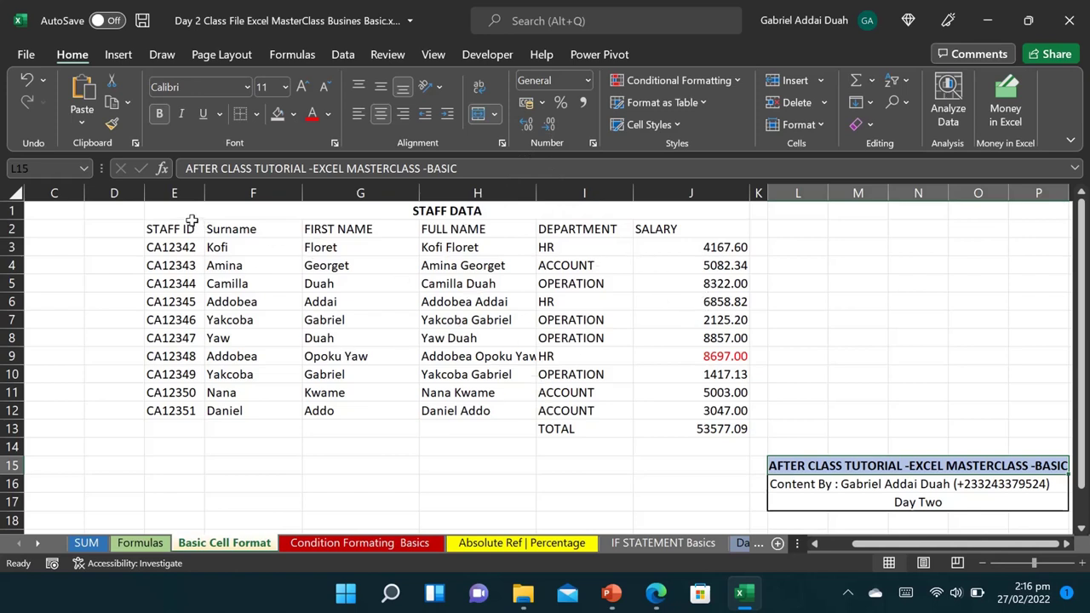
drag(189, 216, 673, 430)
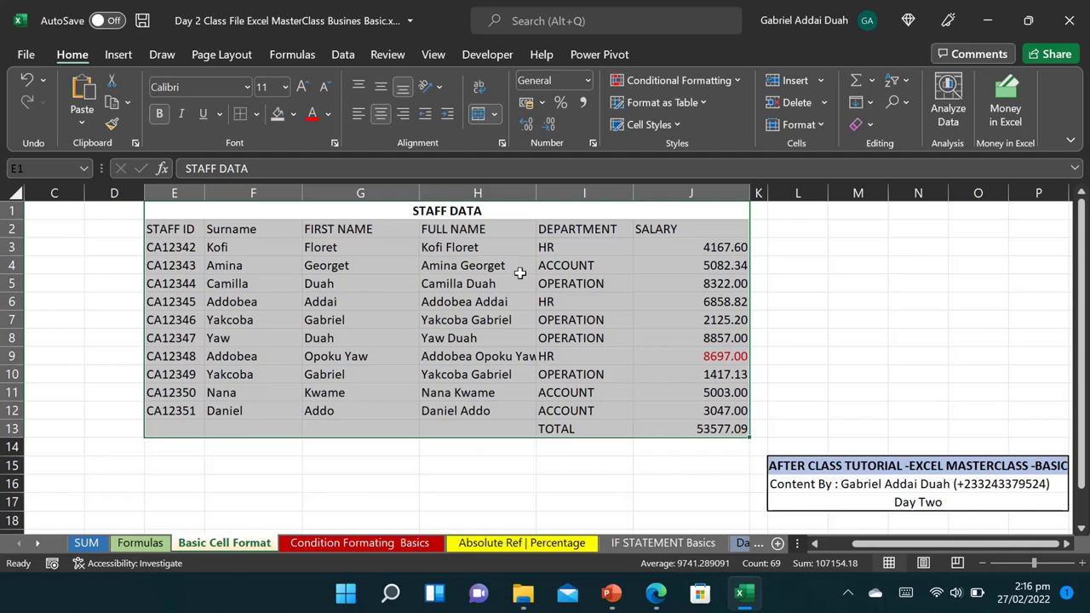
right_click(256, 281)
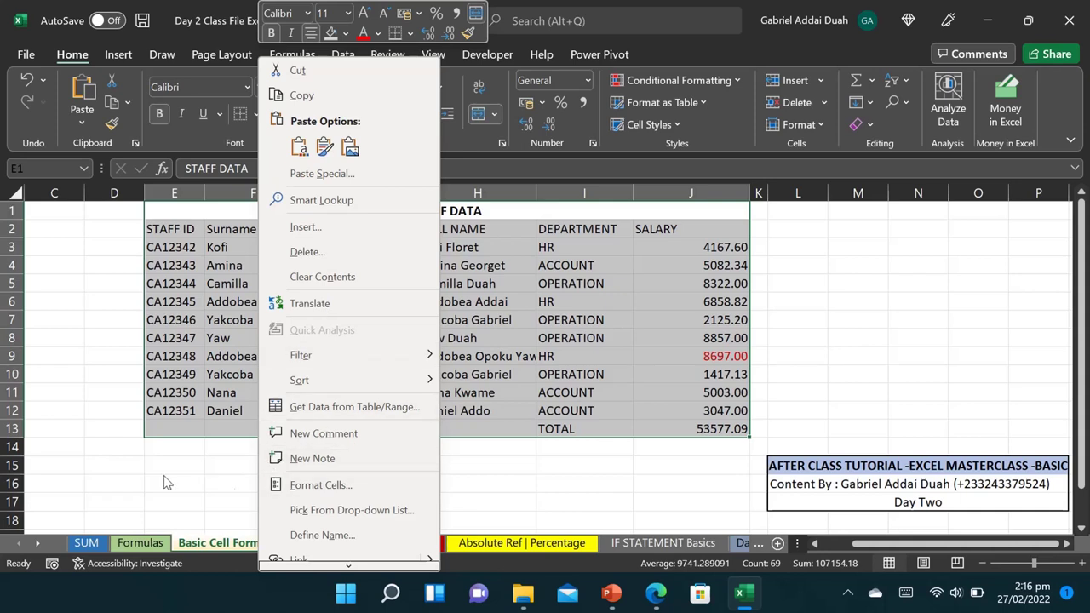
click(305, 493)
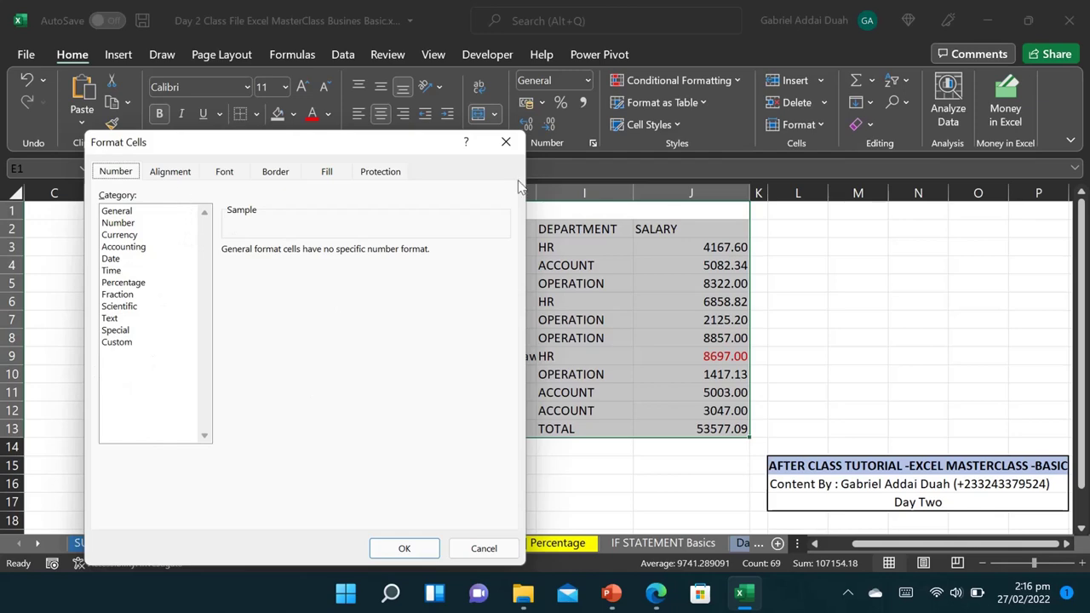
click(502, 145)
click(581, 298)
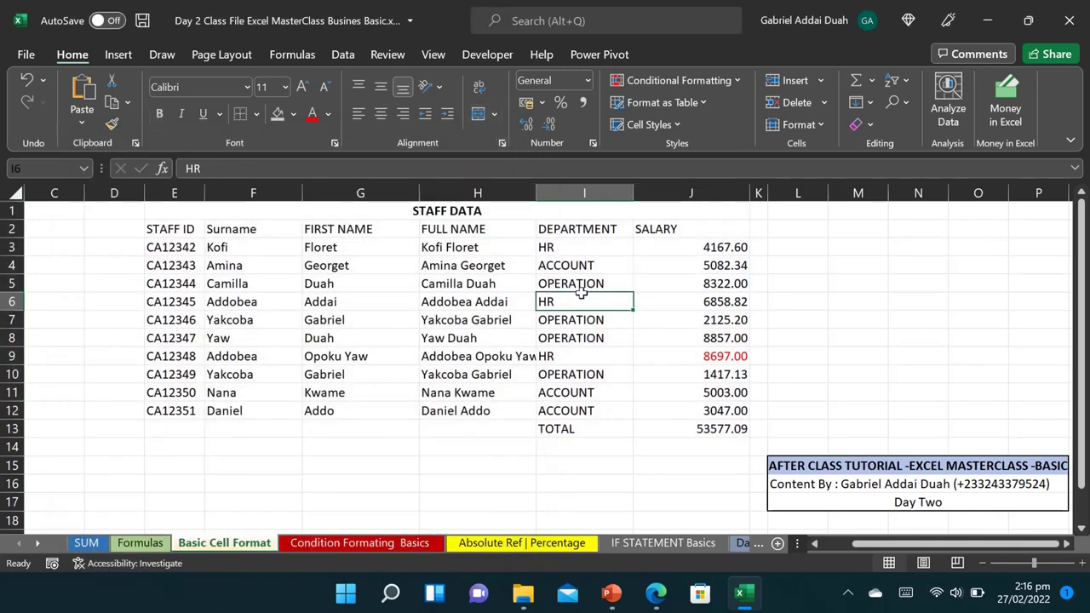
Look through the Font, Alignment, Number and Border settings of the Format Cells dialog for cell I6
click(335, 144)
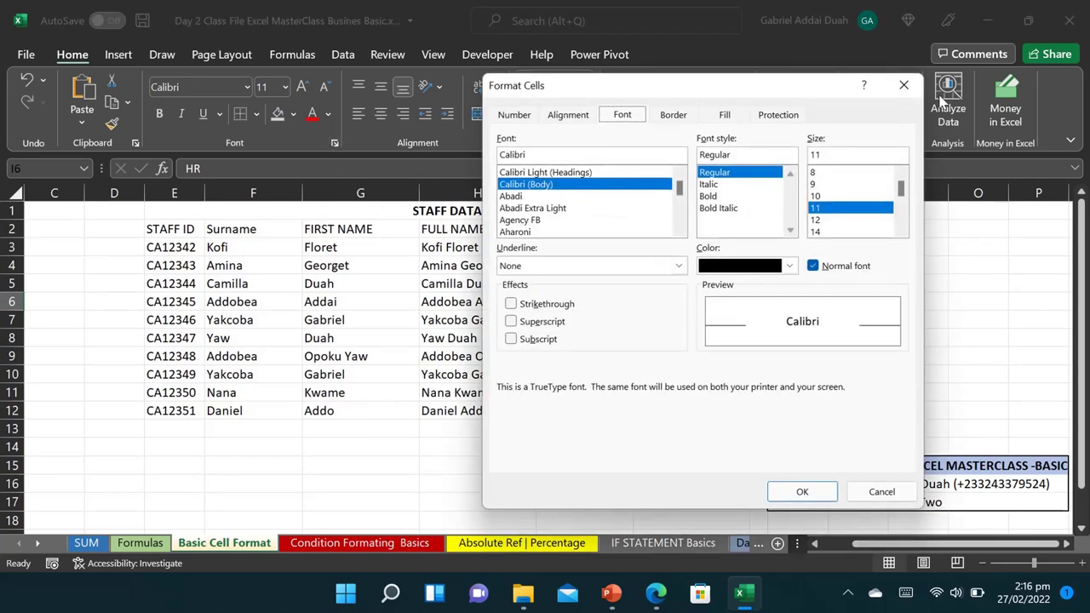
click(905, 87)
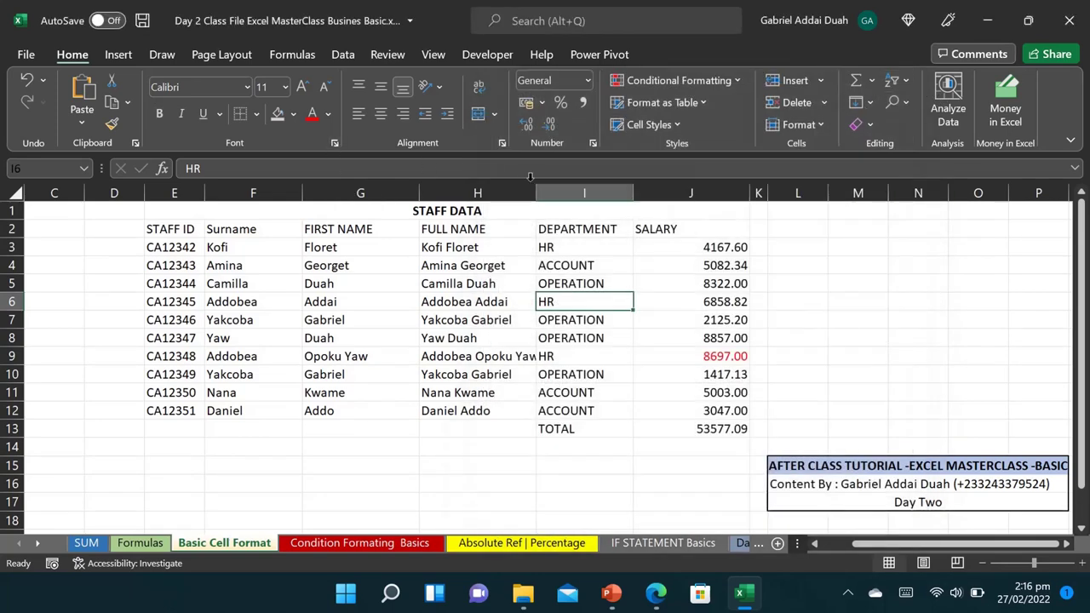
click(502, 145)
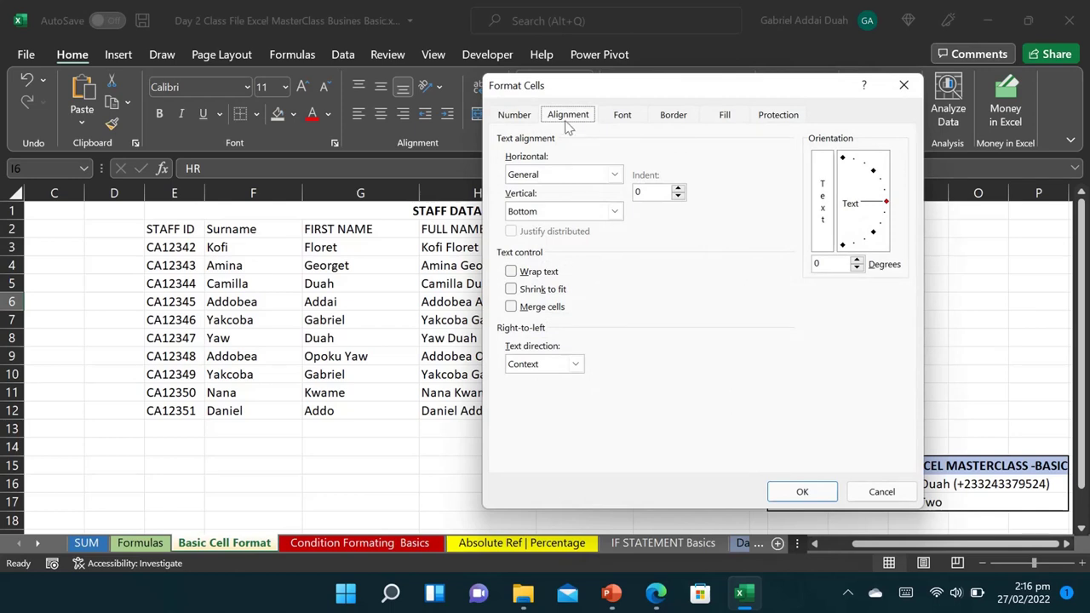
click(508, 119)
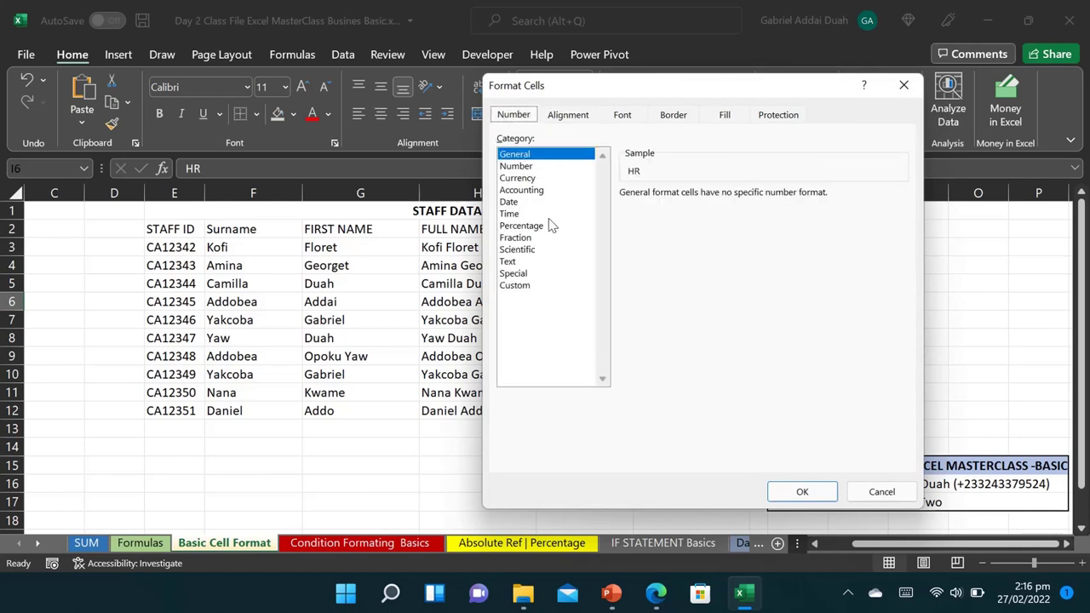
click(568, 117)
click(620, 118)
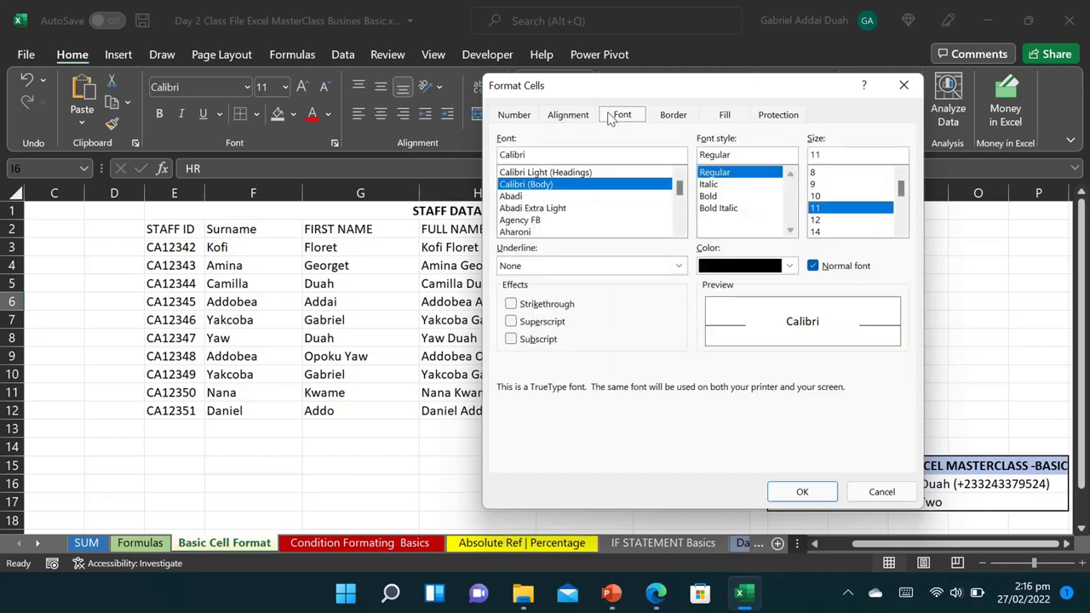
click(653, 119)
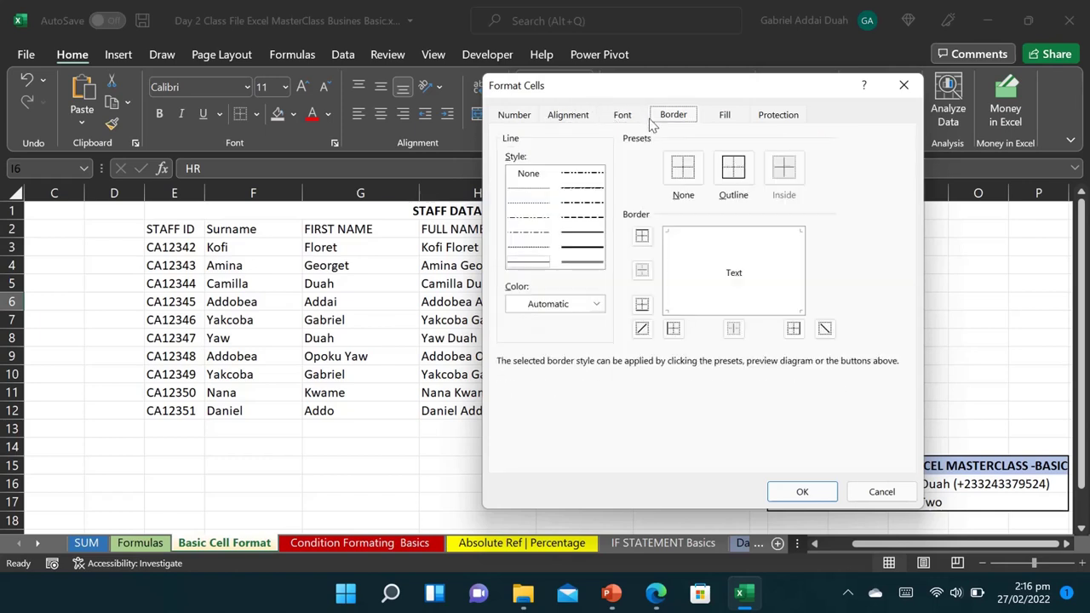
click(514, 116)
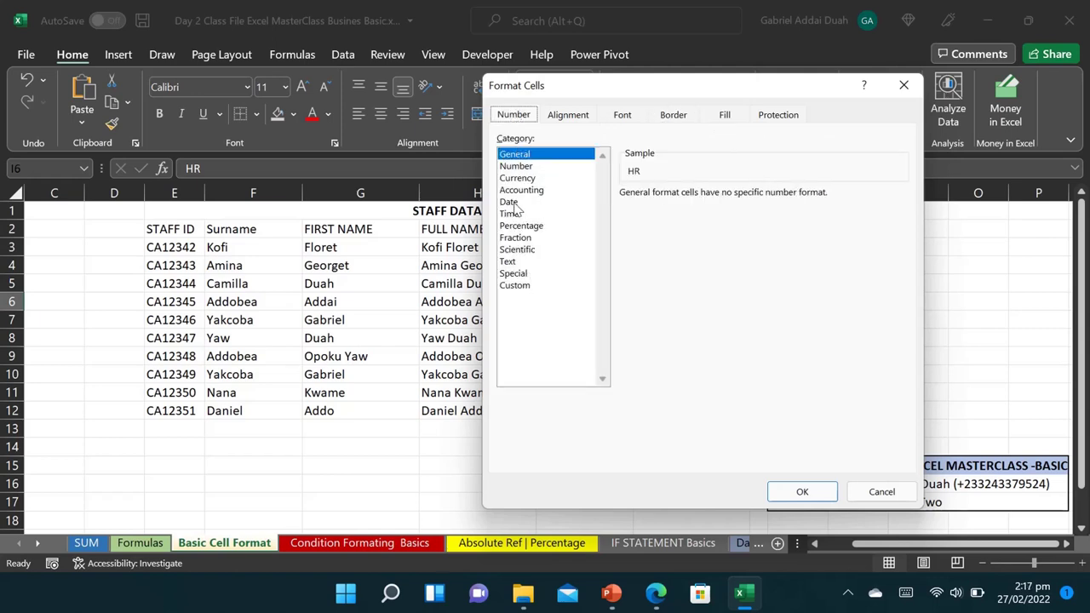
Examine the Format Cells alignment settings, including the text direction and vertical alignment choices
click(567, 116)
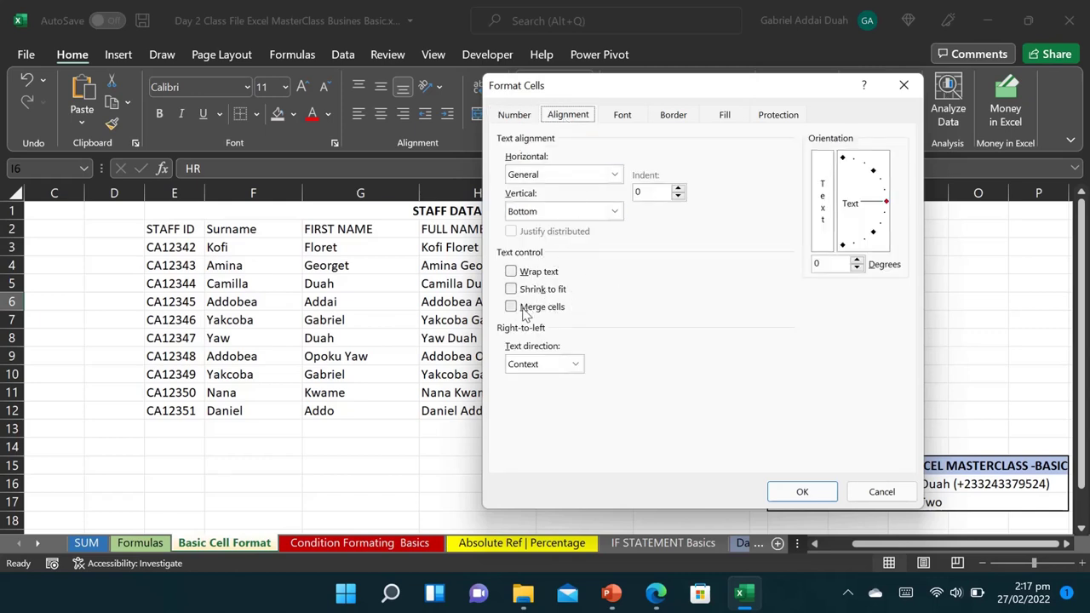
click(576, 364)
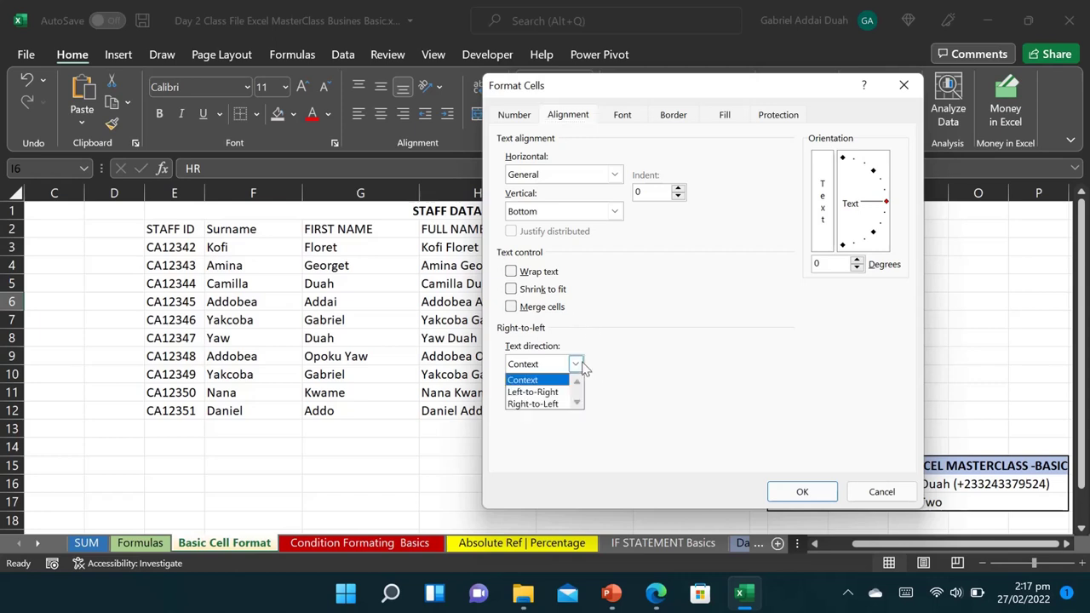
click(576, 365)
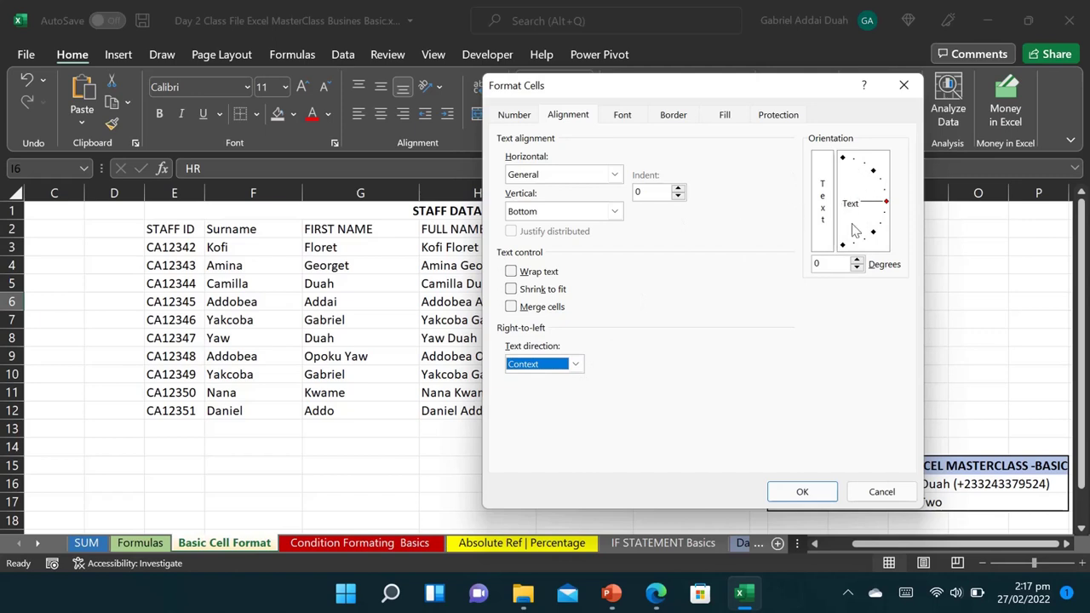
click(617, 211)
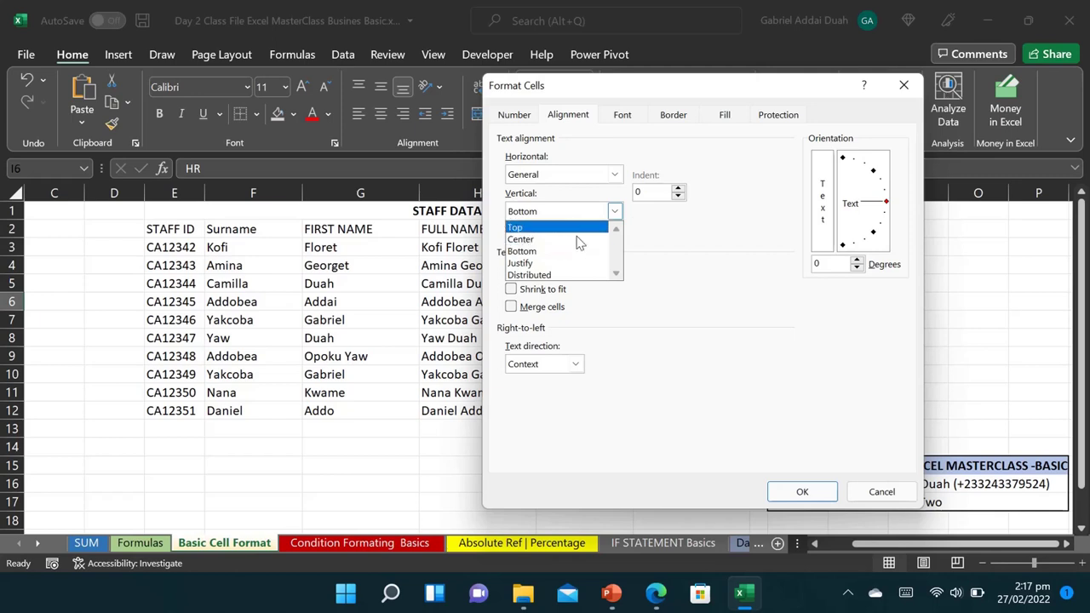
click(658, 235)
Review the Font, Border, Fill and Protection settings in Format Cells, and close the dialog without applying anything
click(623, 117)
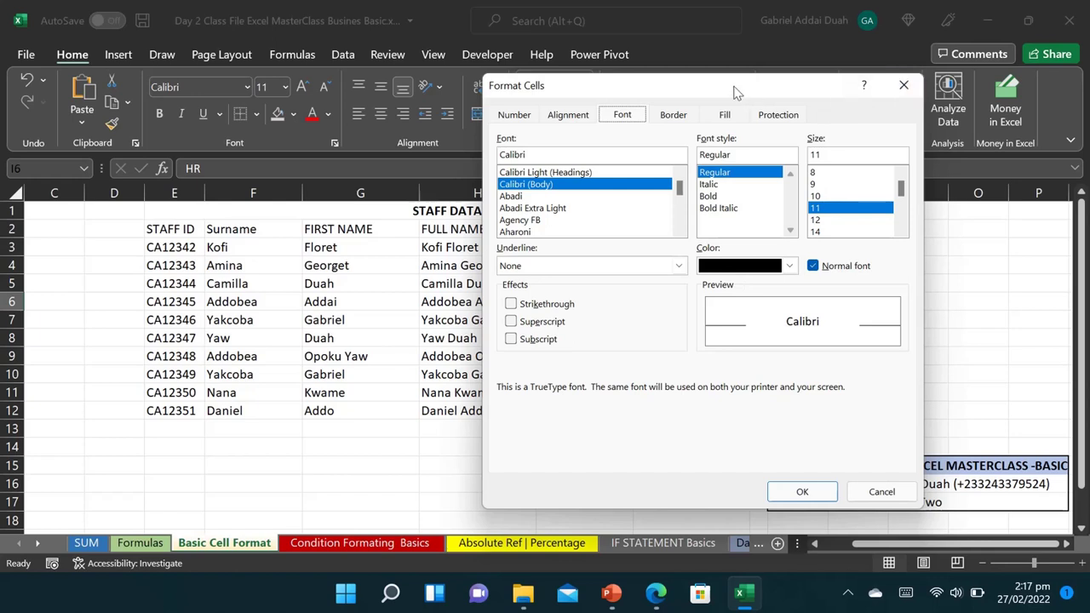
click(671, 116)
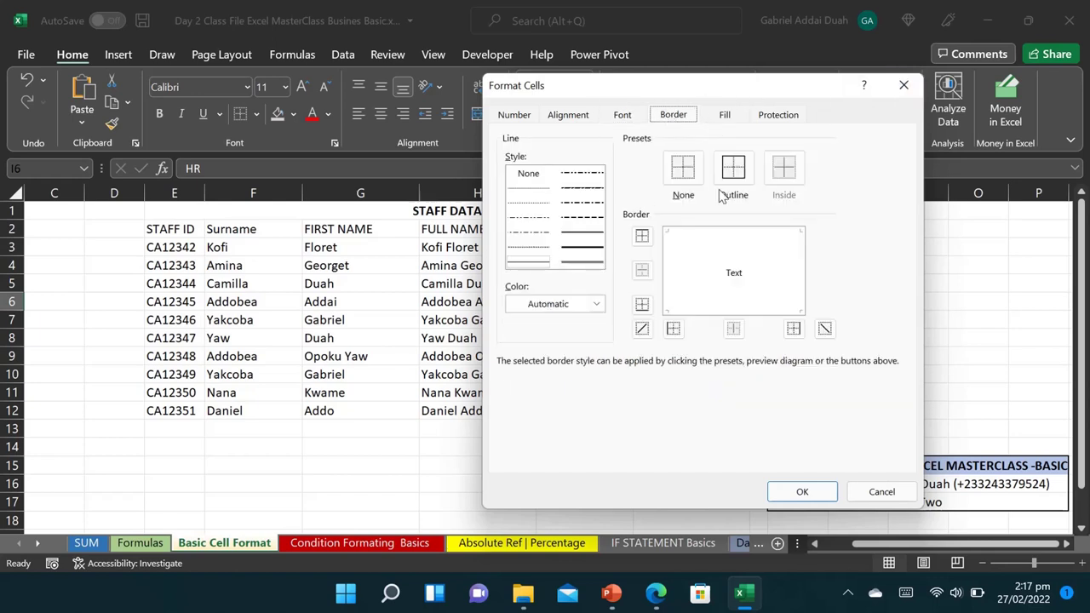
click(724, 117)
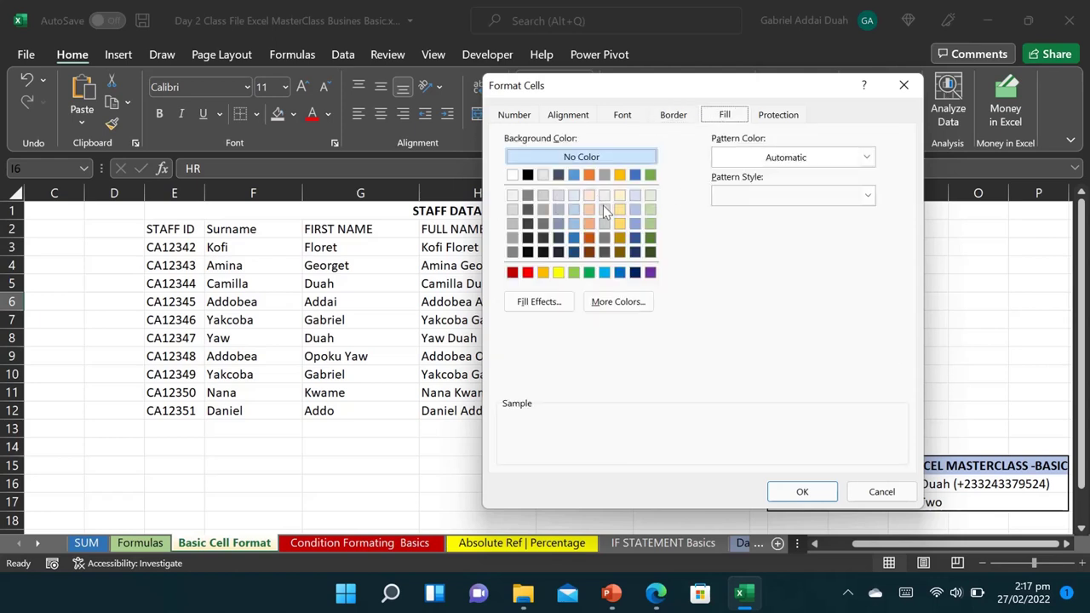
click(788, 117)
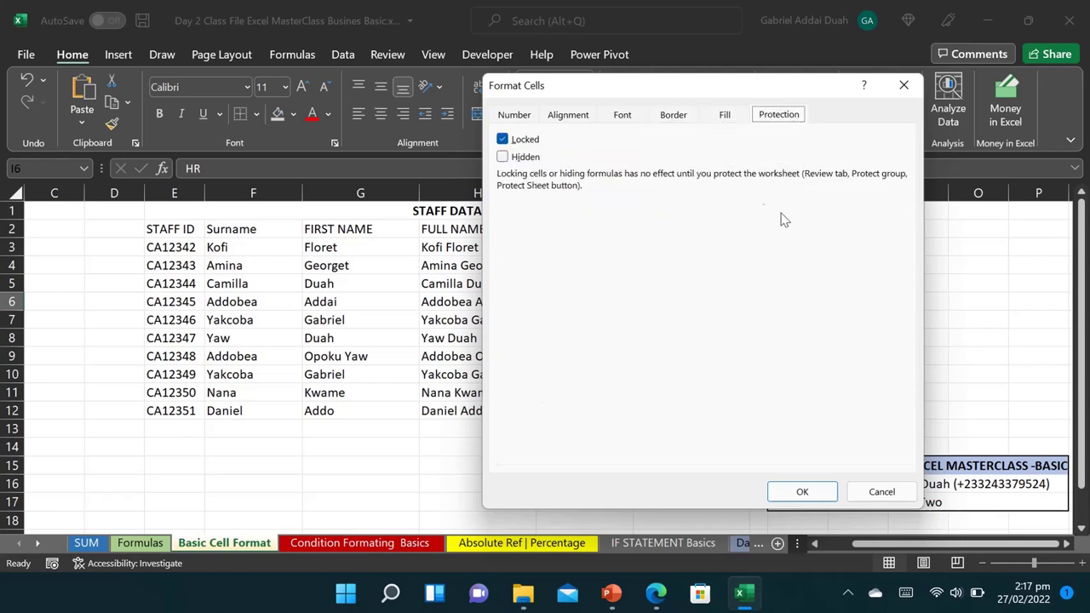
click(904, 85)
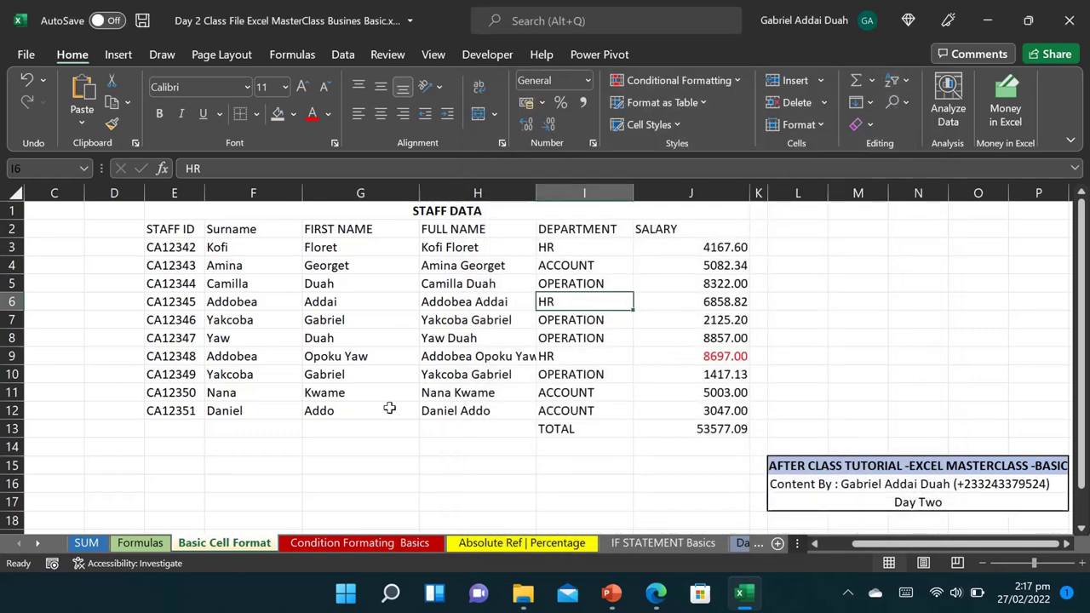
Apply All Borders to the staff table E1:J13
click(169, 208)
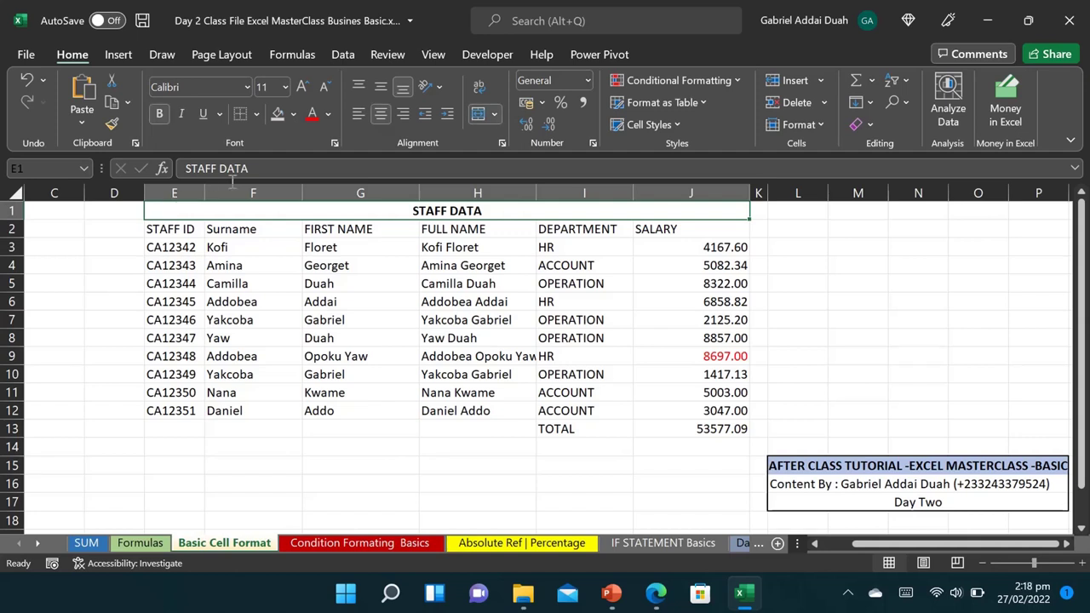
drag(175, 210, 239, 433)
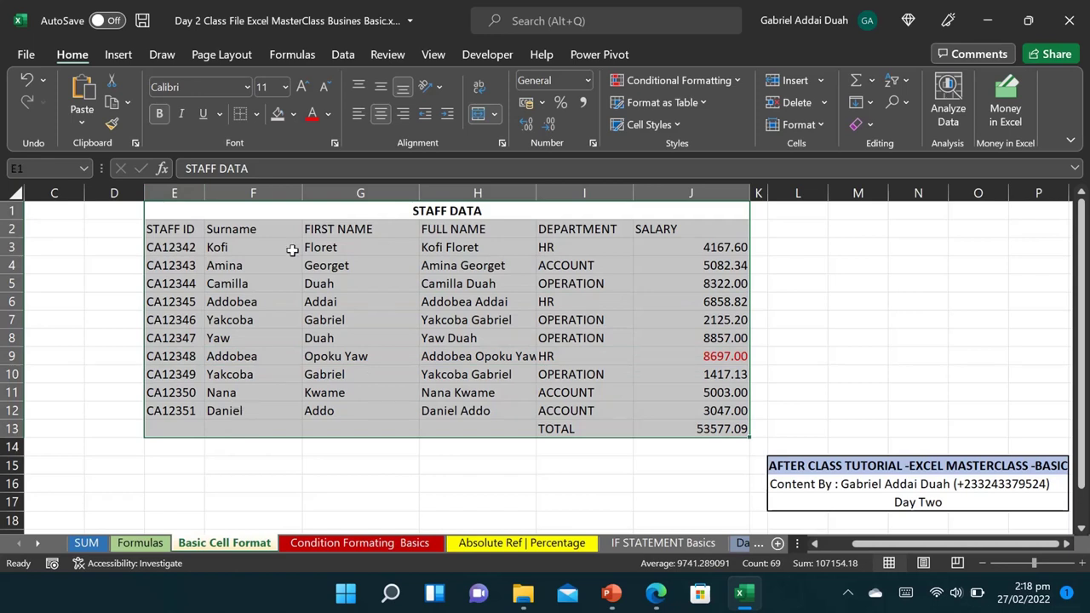
click(256, 113)
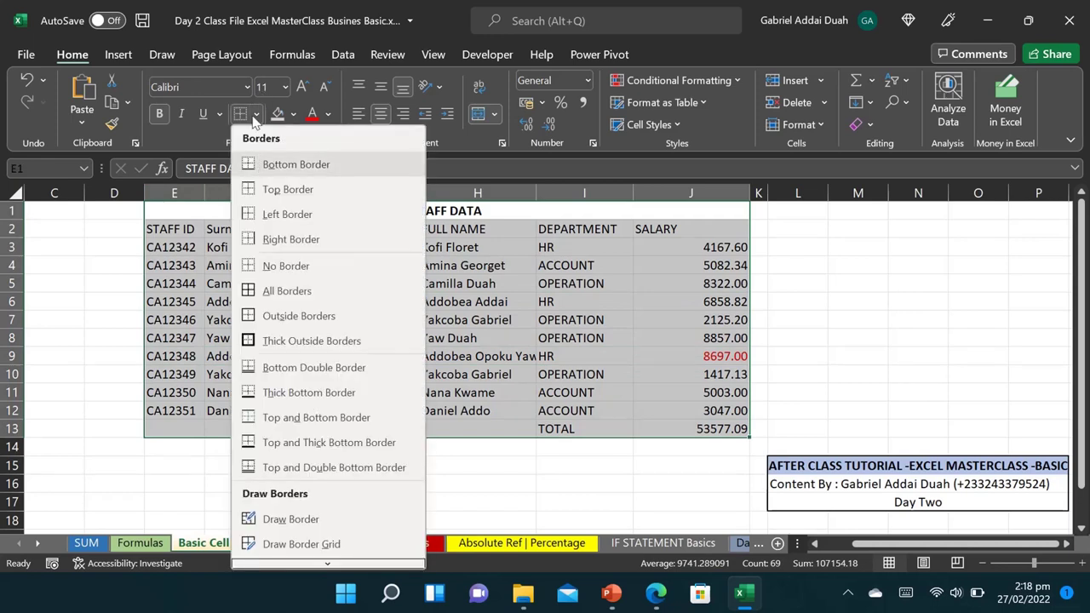
click(275, 291)
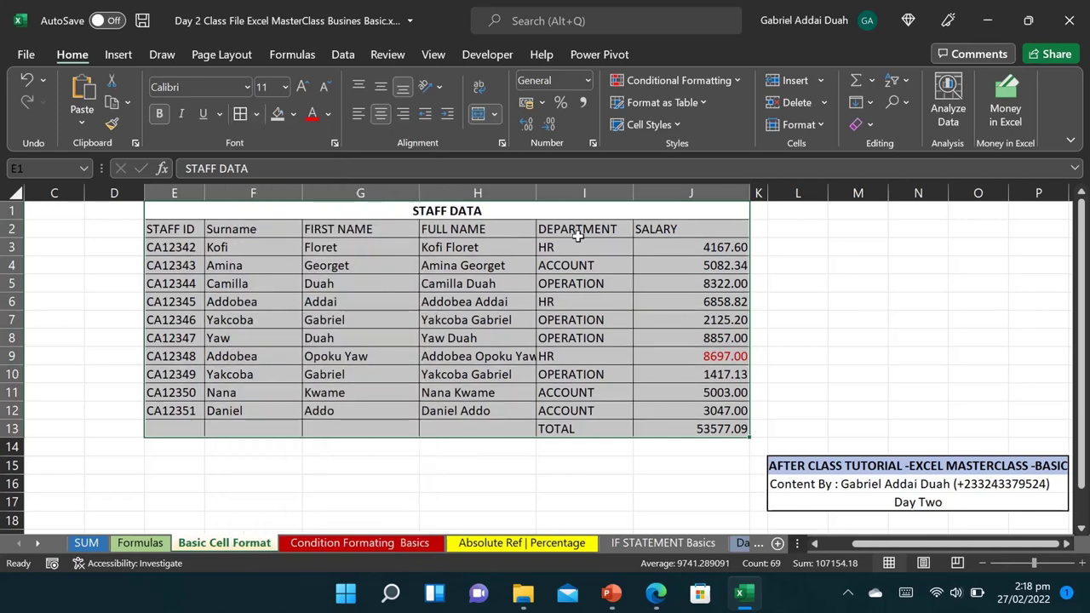
Fill the merged STAFF DATA title row with standard yellow
click(569, 211)
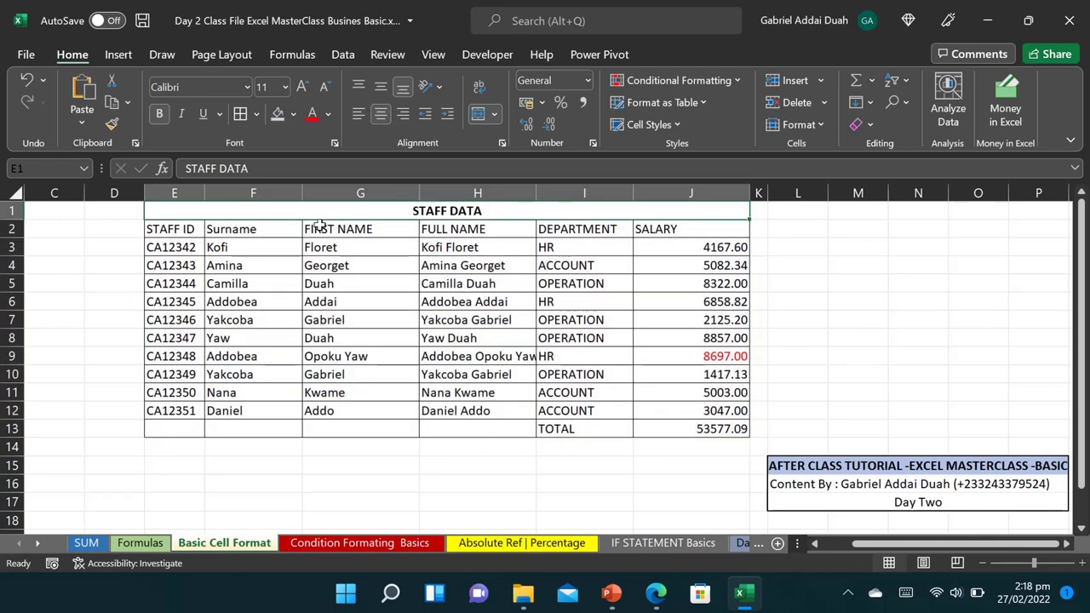
click(293, 116)
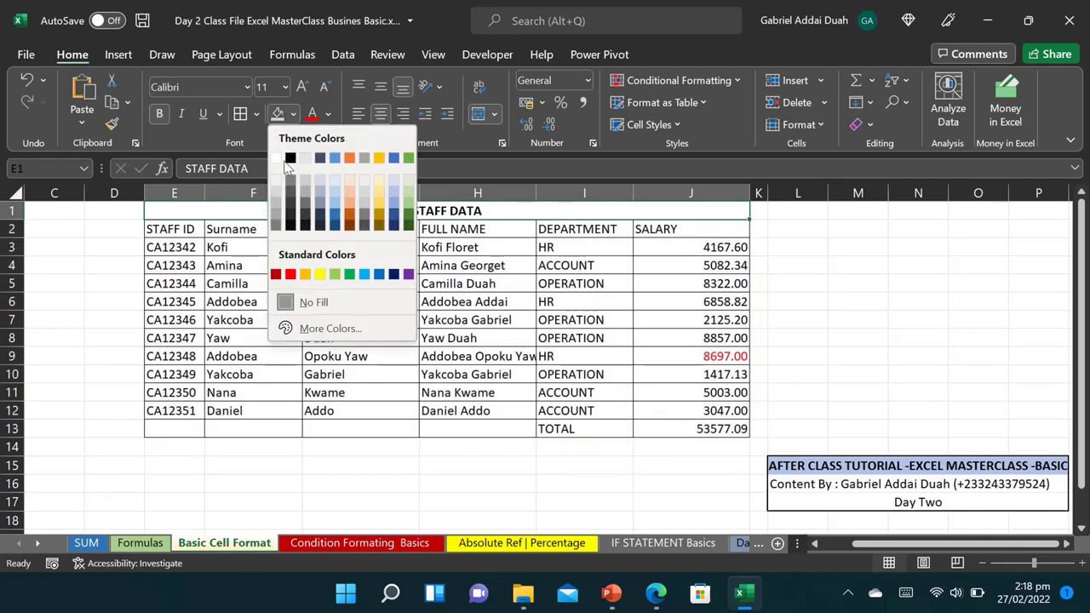
click(321, 274)
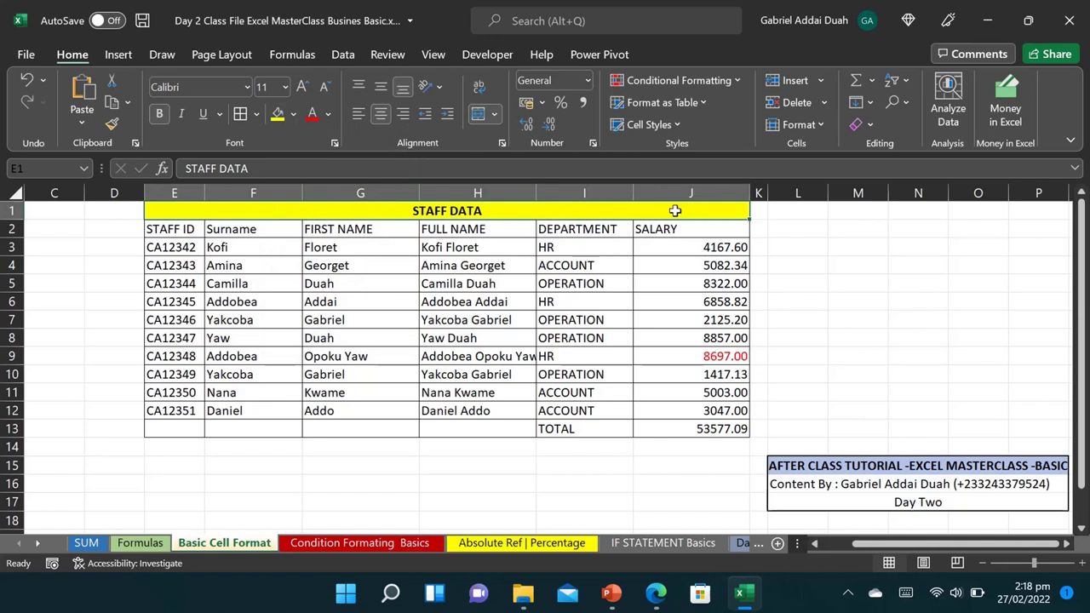
Fill the header cells E2:J2, from STAFF ID to SALARY, with a grey theme color
click(197, 229)
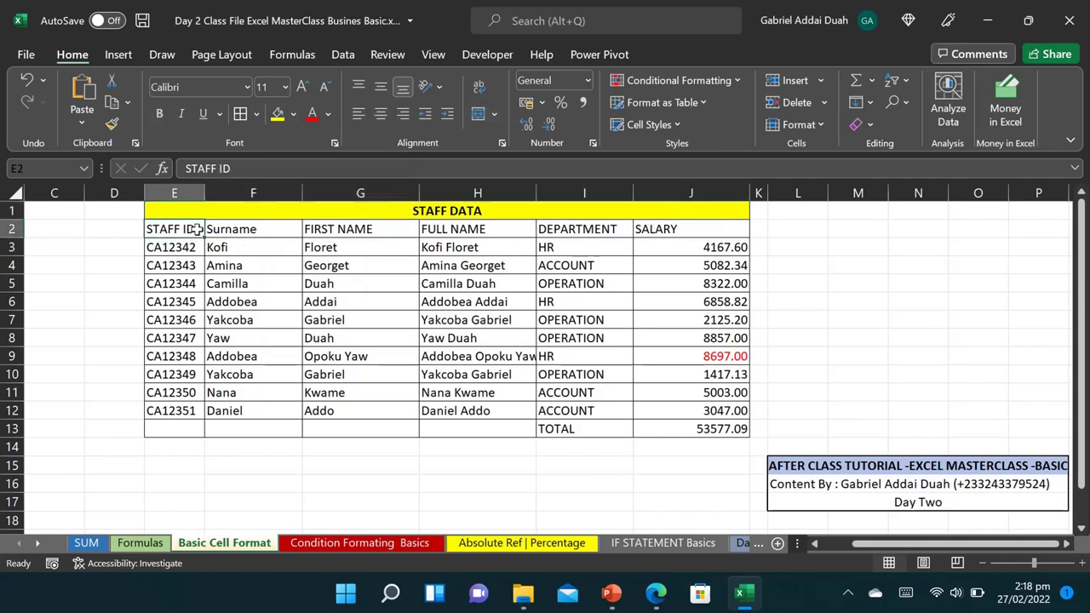
drag(197, 229, 692, 226)
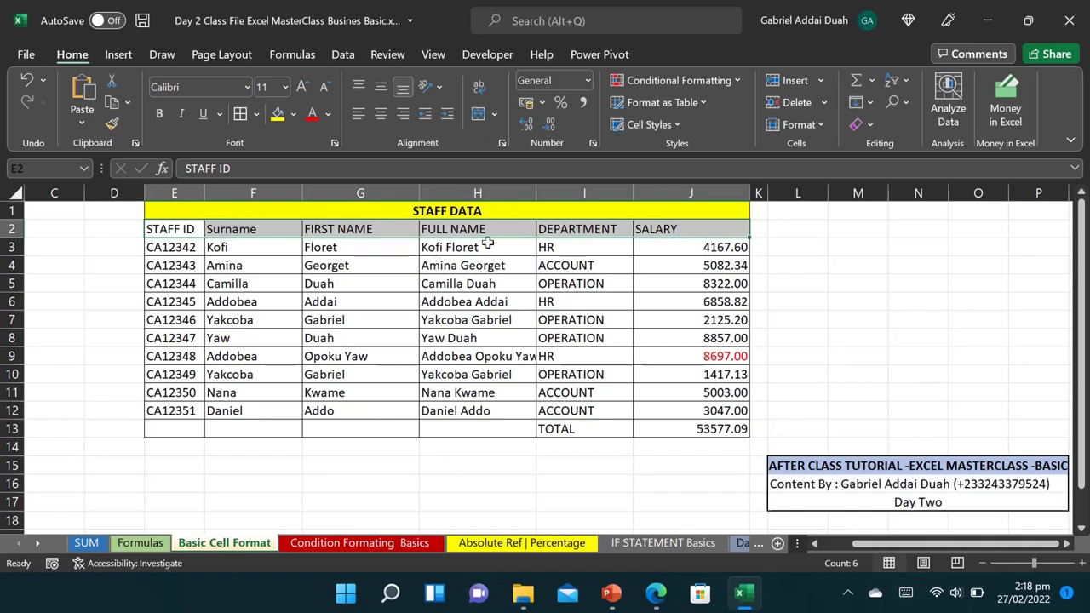
click(293, 114)
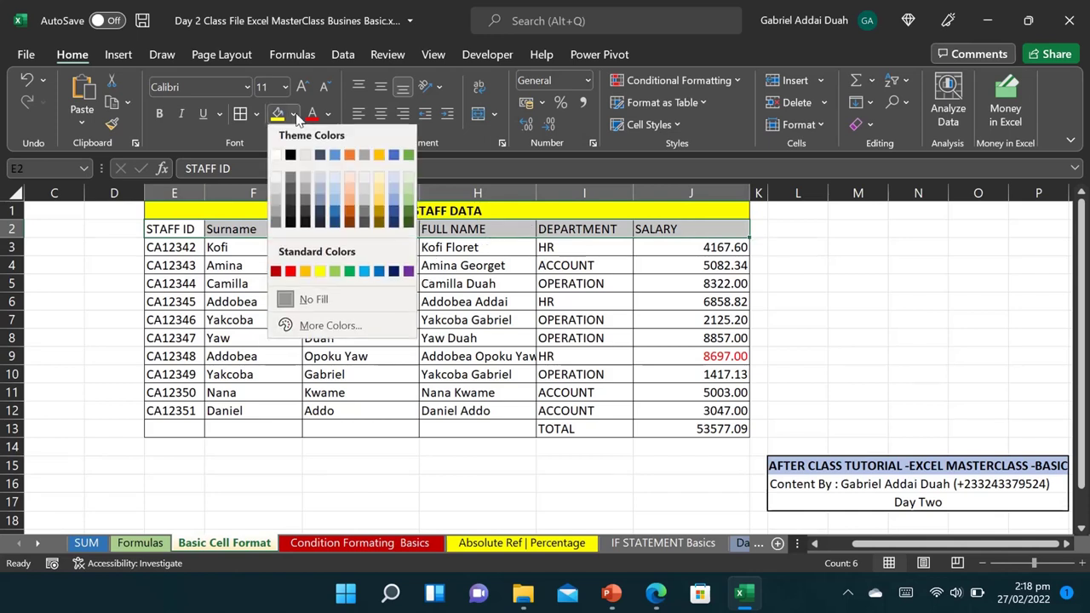
click(304, 195)
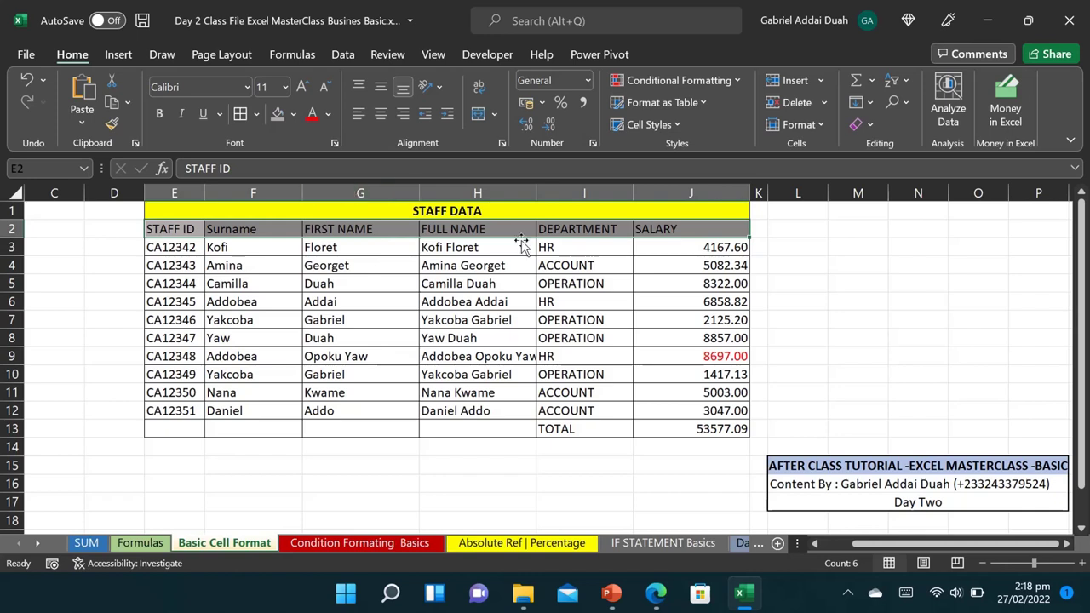
click(372, 306)
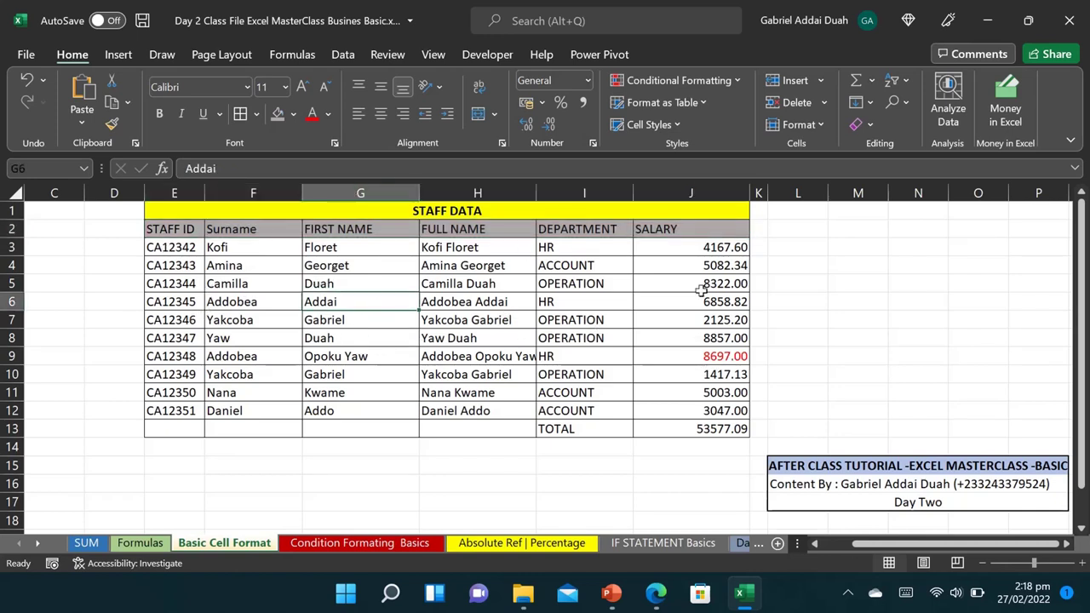
drag(556, 427, 675, 434)
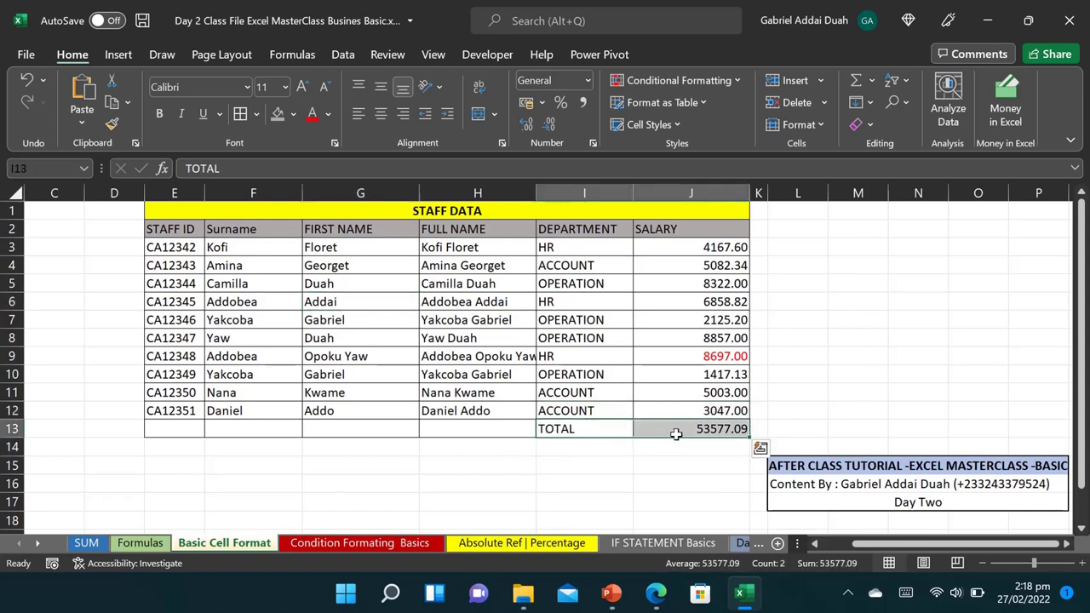
key(ctrl+b)
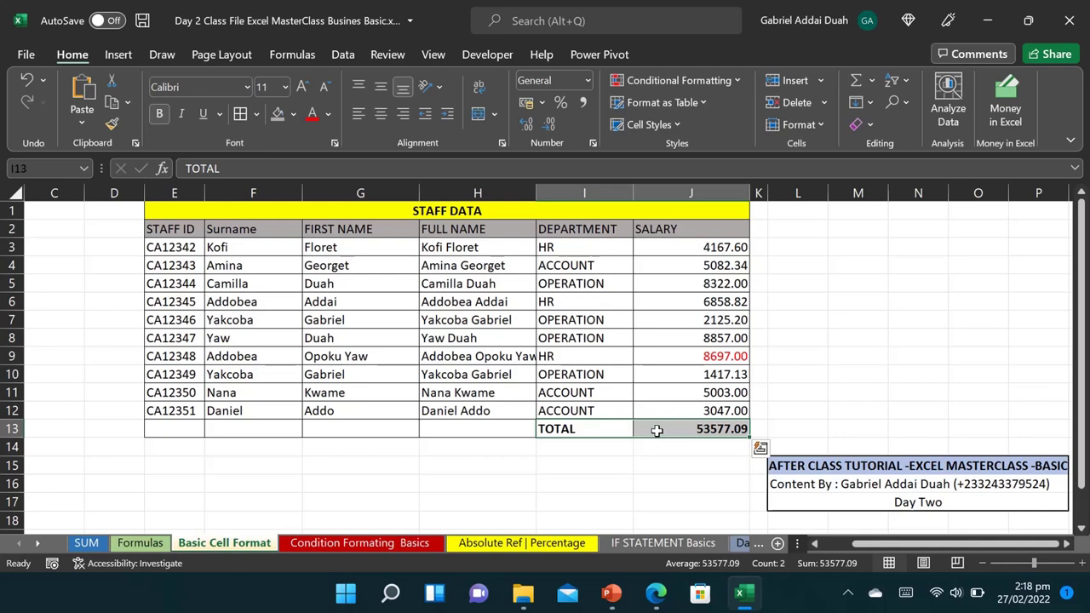
key(ctrl+b)
Make the TOTAL label and the salary total in I13:J13 bold
click(575, 430)
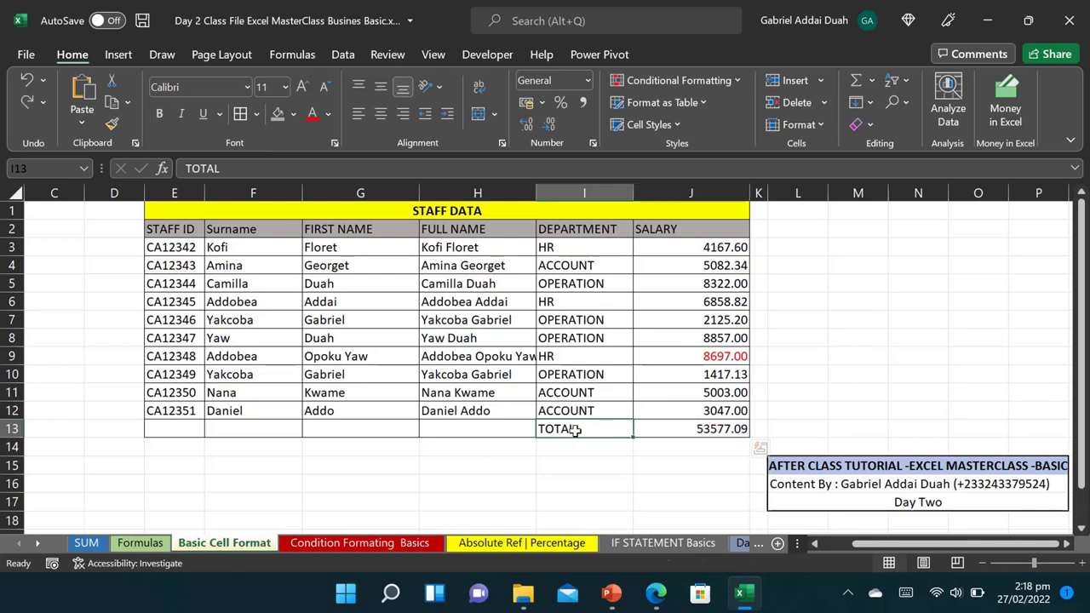
drag(575, 430, 670, 431)
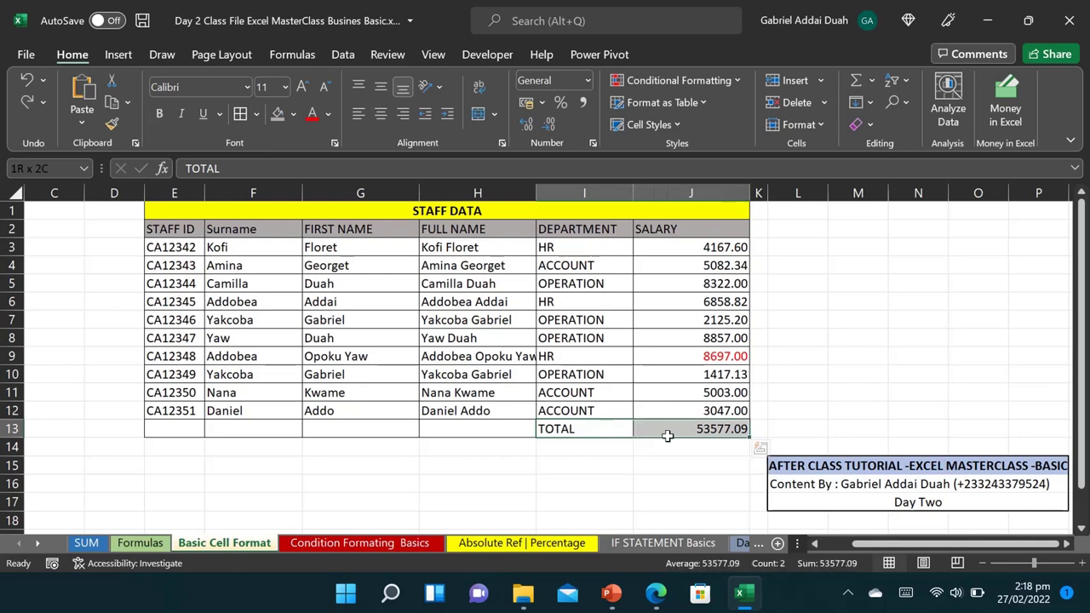
click(161, 119)
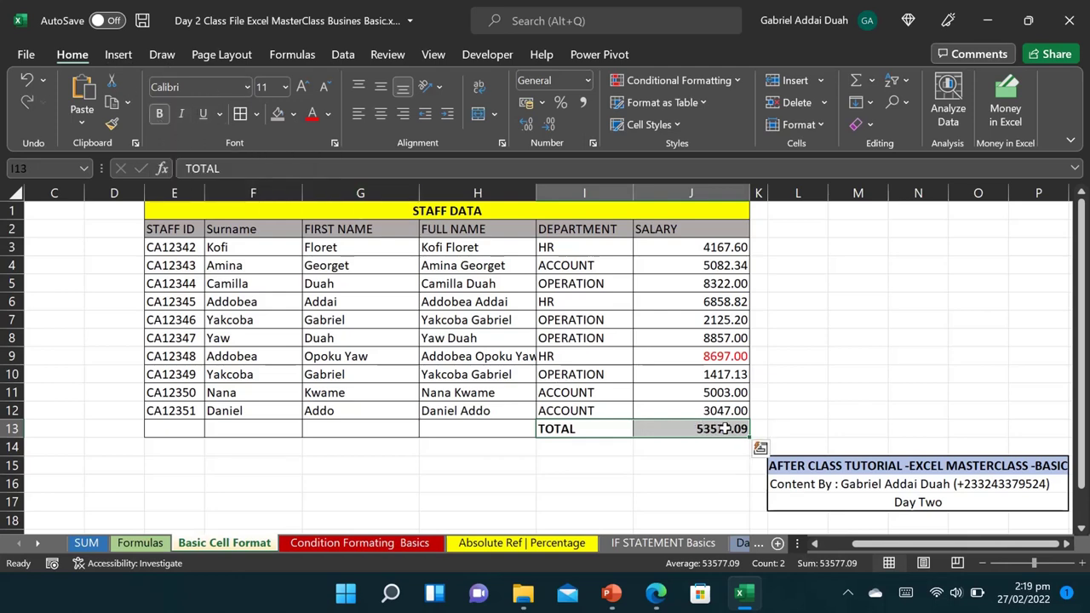
click(793, 341)
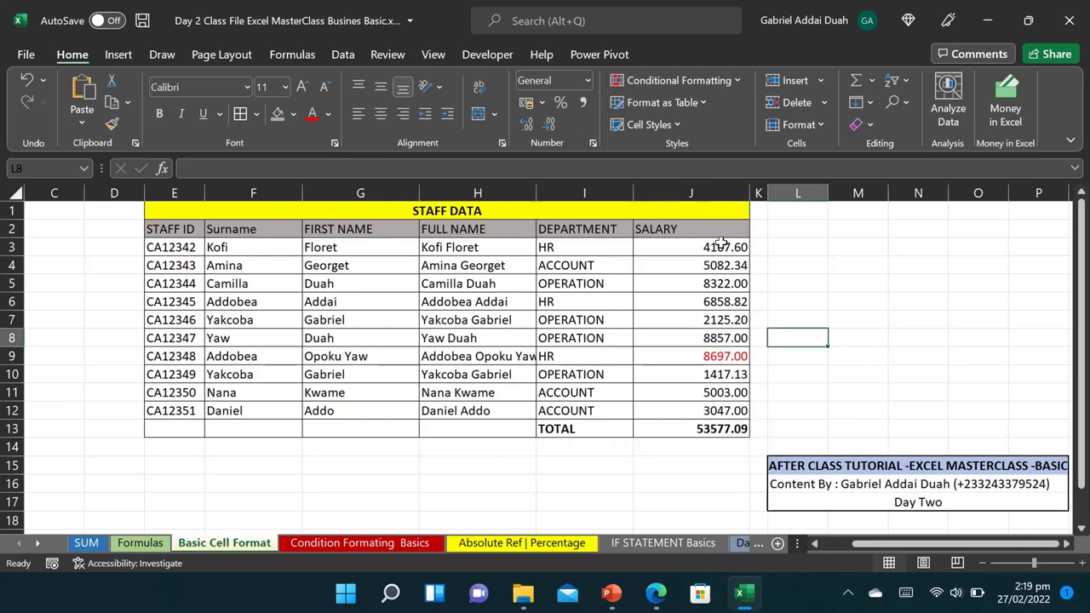
Apply the $ English (United States) accounting format to the salary figures and total in J3:J13
drag(720, 247, 722, 427)
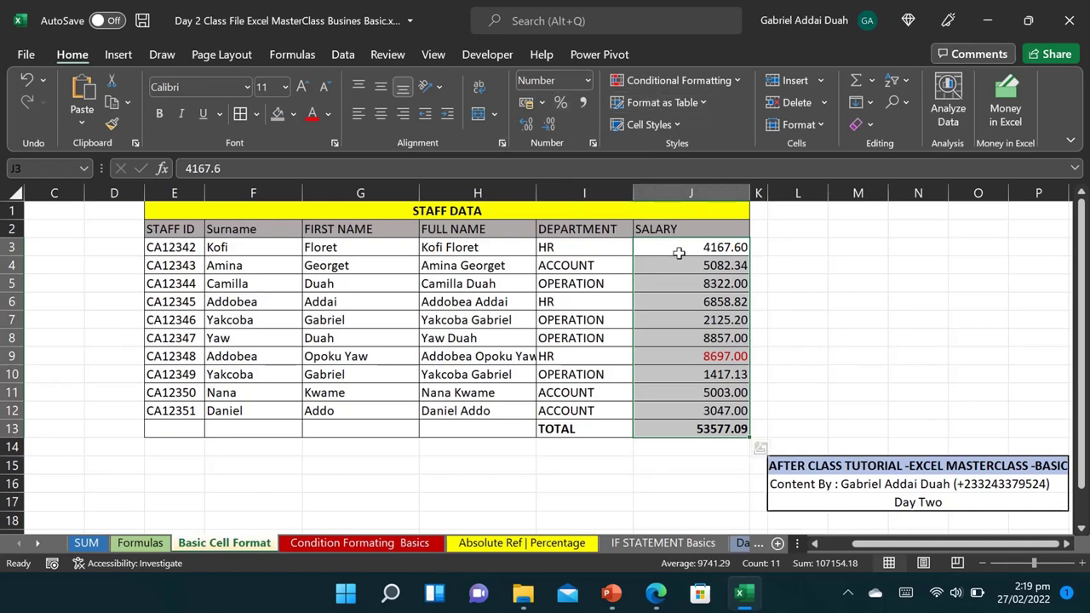
click(543, 103)
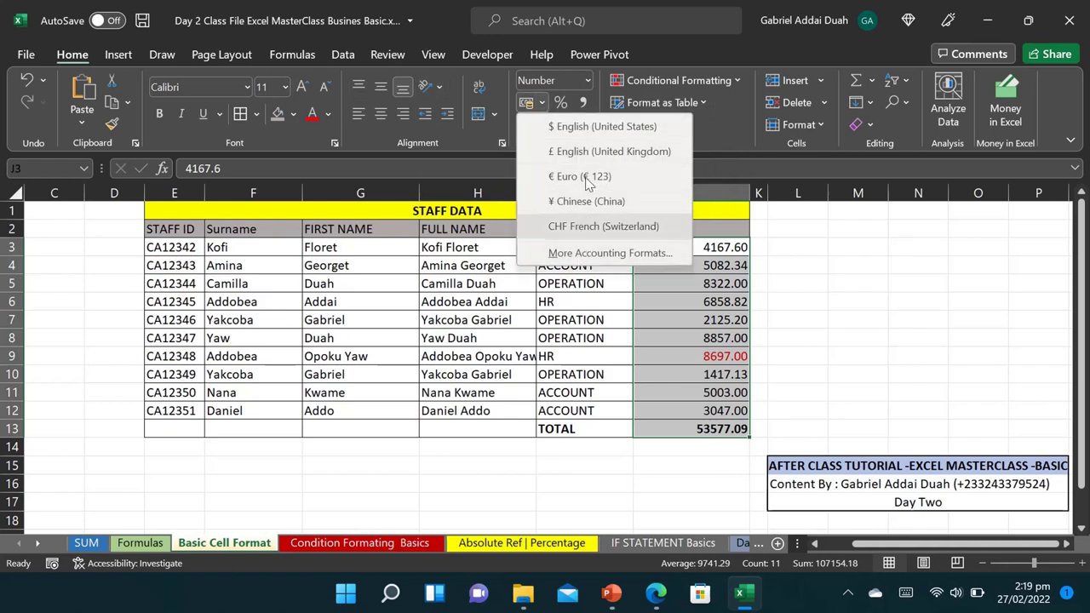
click(591, 133)
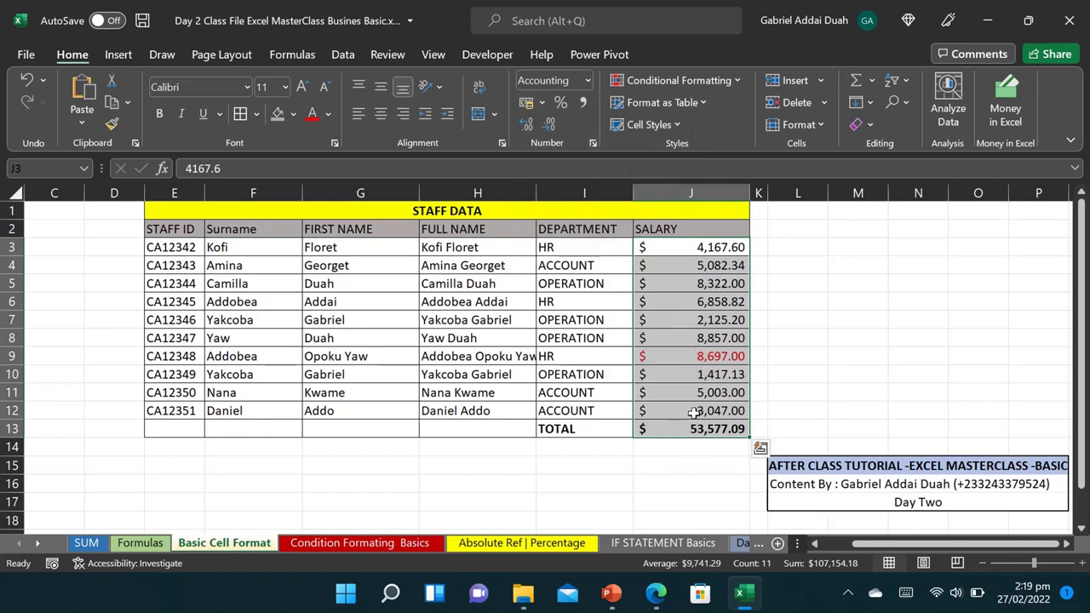
Fill the salary cells J3:J13 with a light blue theme color
click(293, 115)
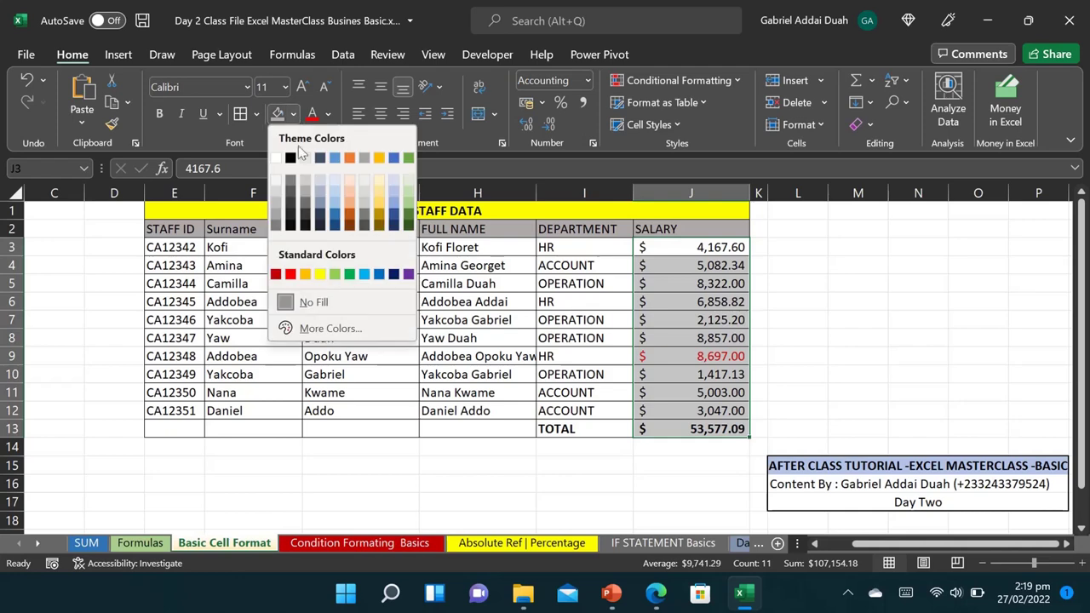
click(337, 195)
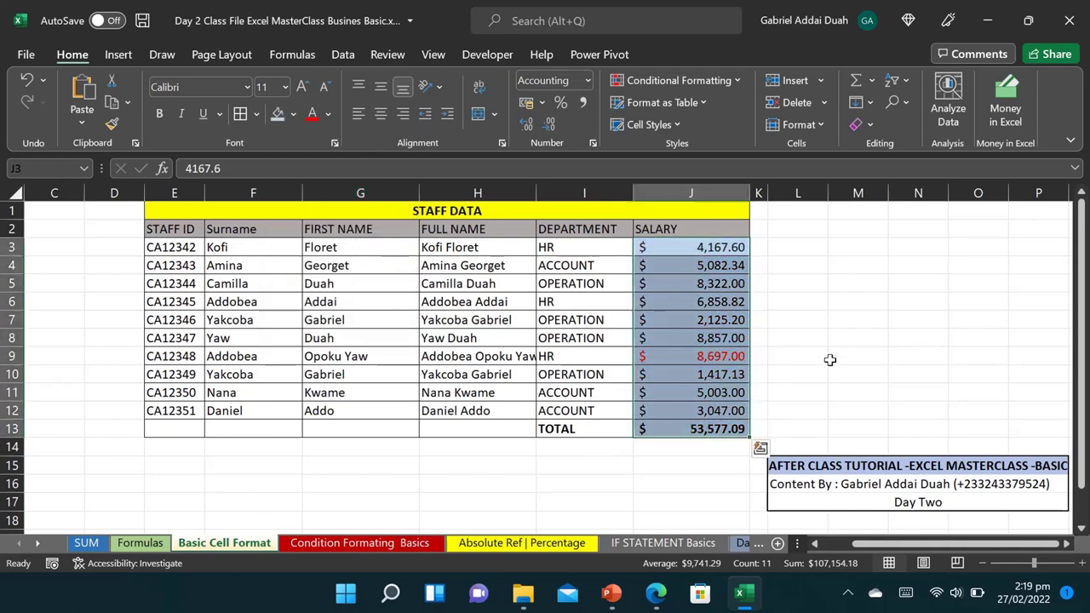
click(832, 358)
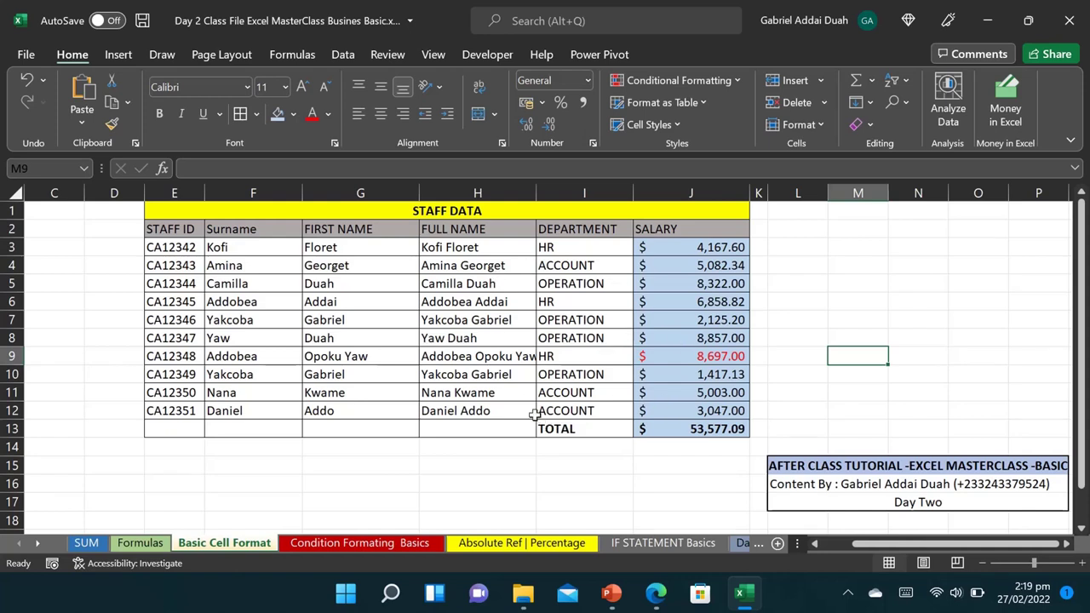
Put Thick Outside Borders around the STAFF DATA title and header rows, E1:J2
mouse_move(300, 213)
mouse_down()
mouse_move(300, 228)
mouse_move(300, 213)
mouse_up()
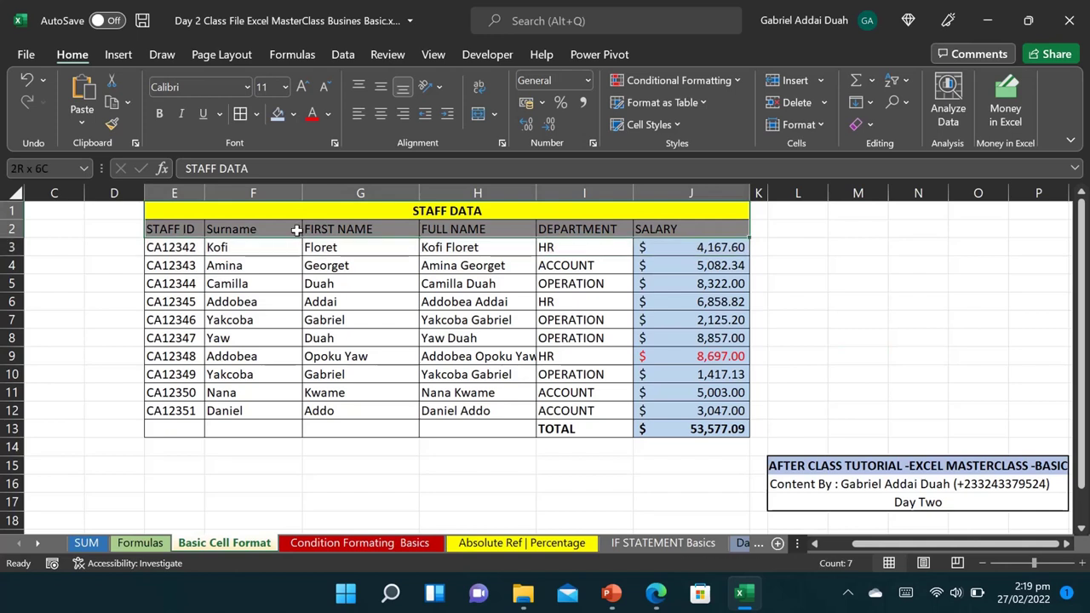
click(256, 115)
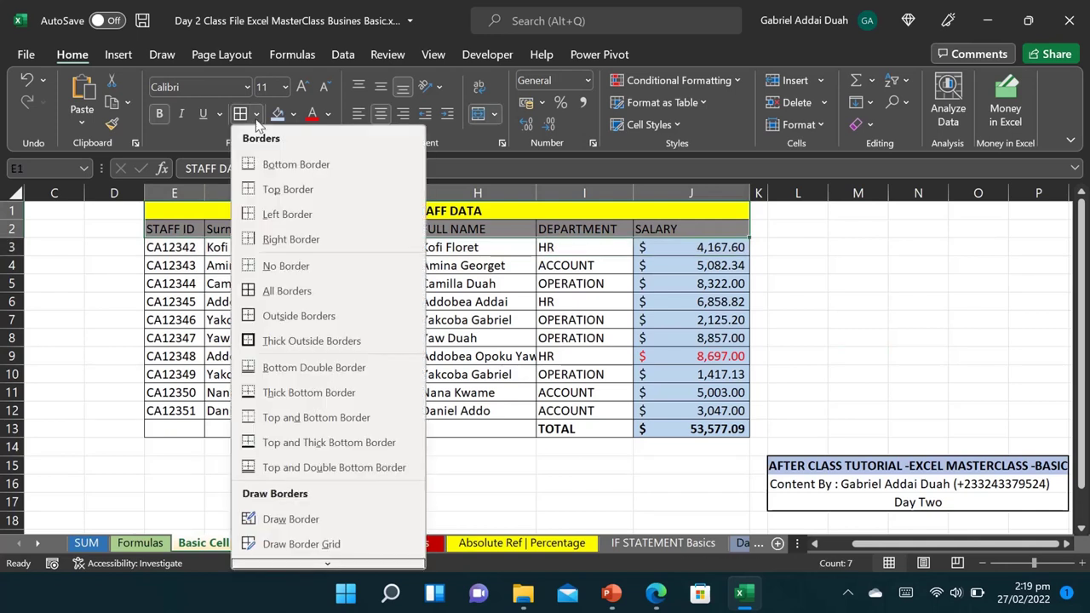
click(298, 341)
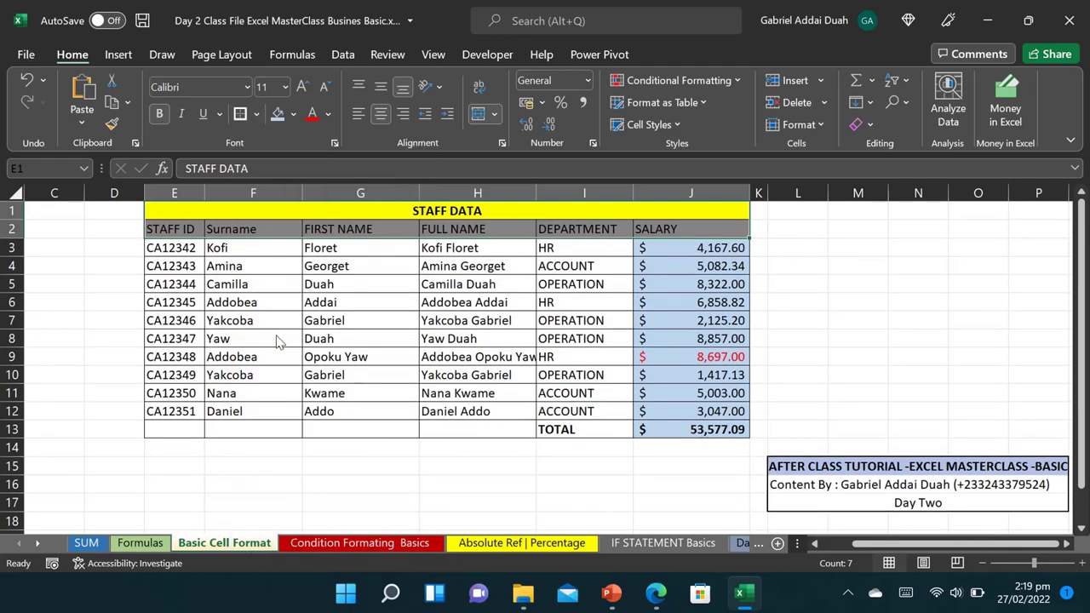
click(799, 232)
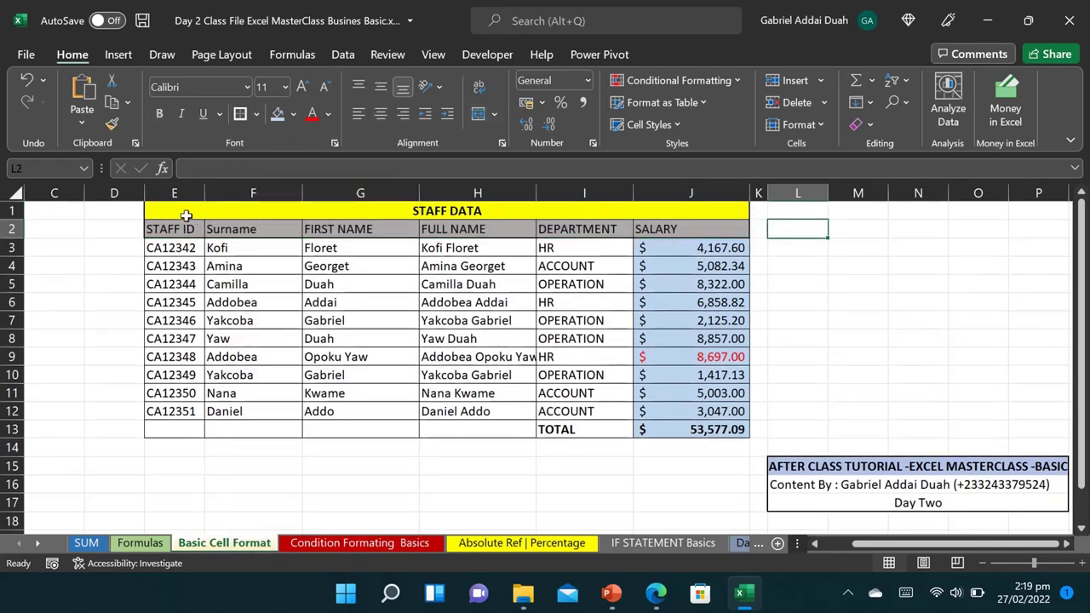
Put the same Thick Outside Borders around the whole staff table, E1:J13
drag(183, 213, 168, 413)
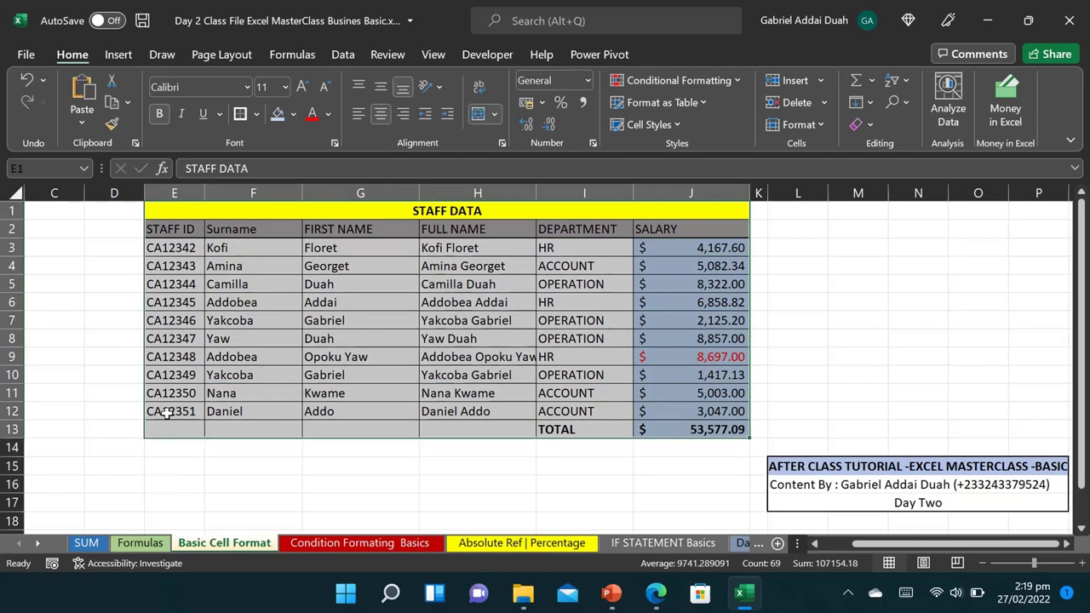
click(240, 113)
click(859, 337)
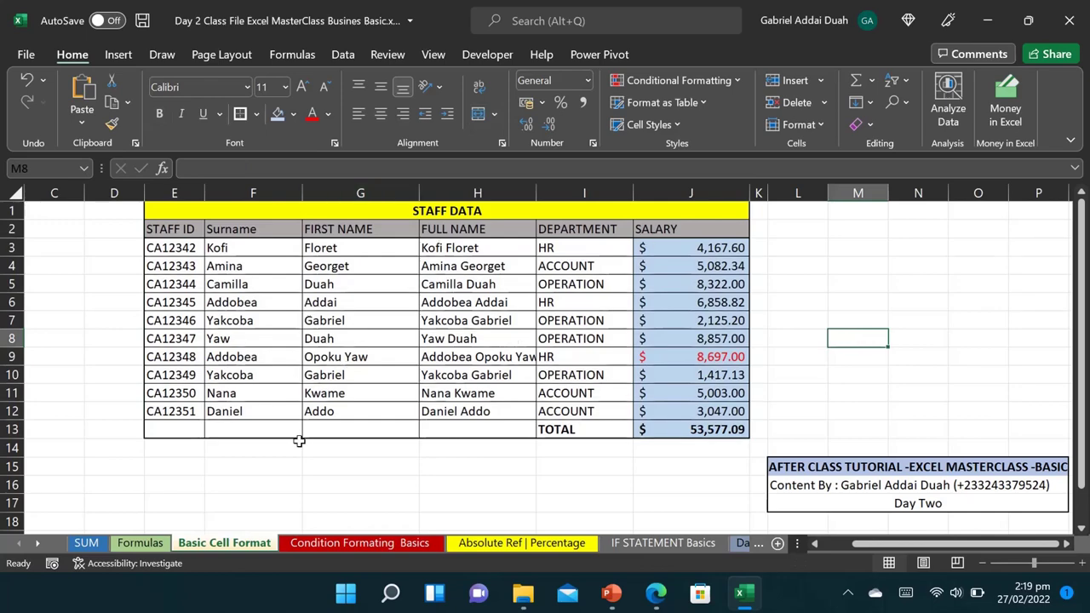
scroll(299, 441, up, 2)
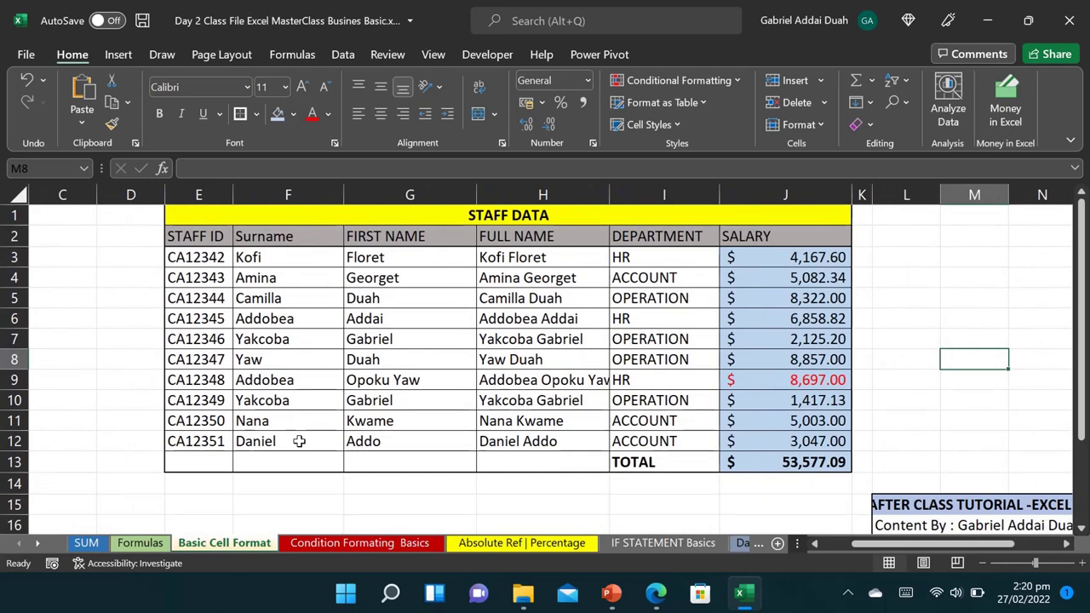
On the Condition Formating Basics sheet, apply All Borders to the staff table B1:G13
click(350, 545)
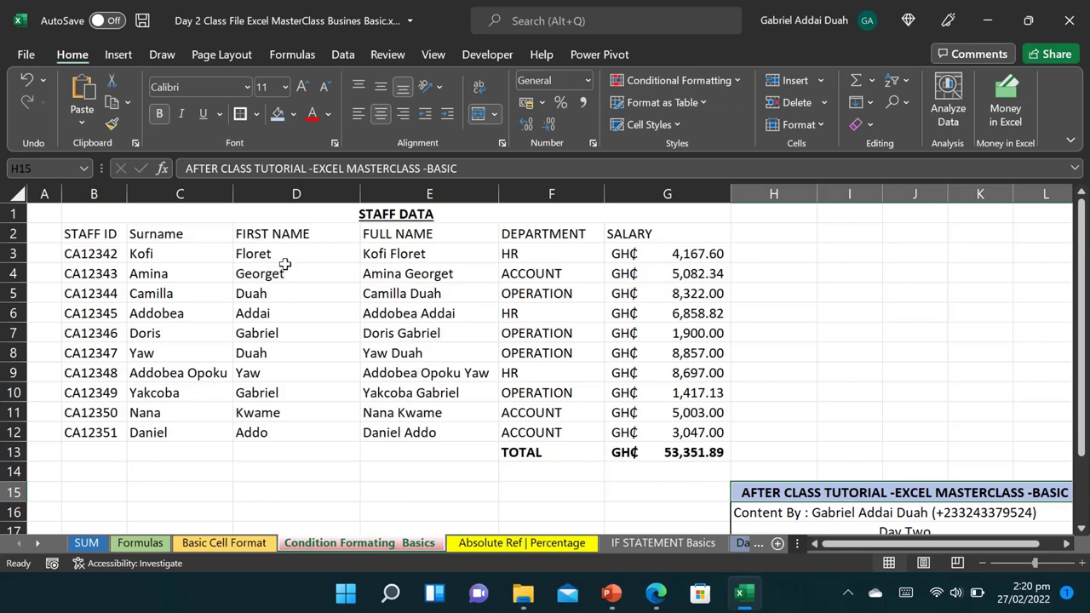
drag(104, 213, 584, 450)
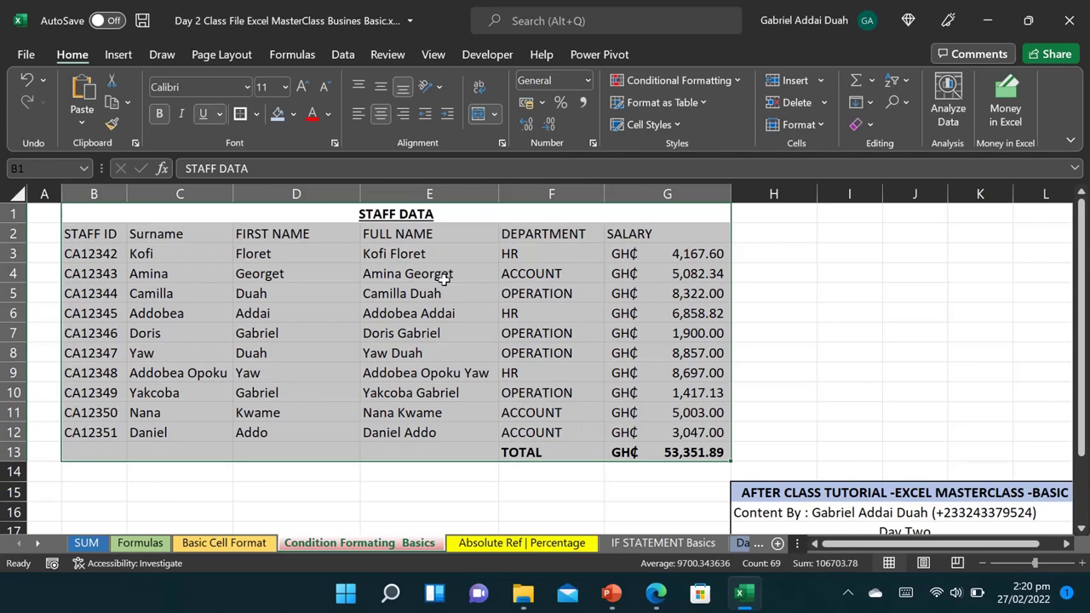
click(256, 114)
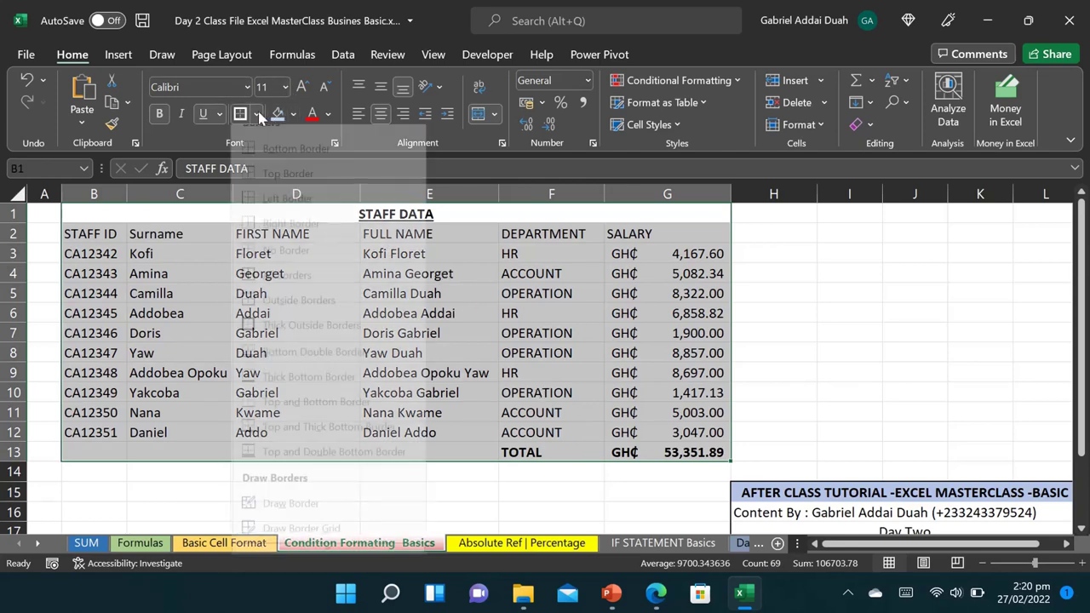
click(296, 290)
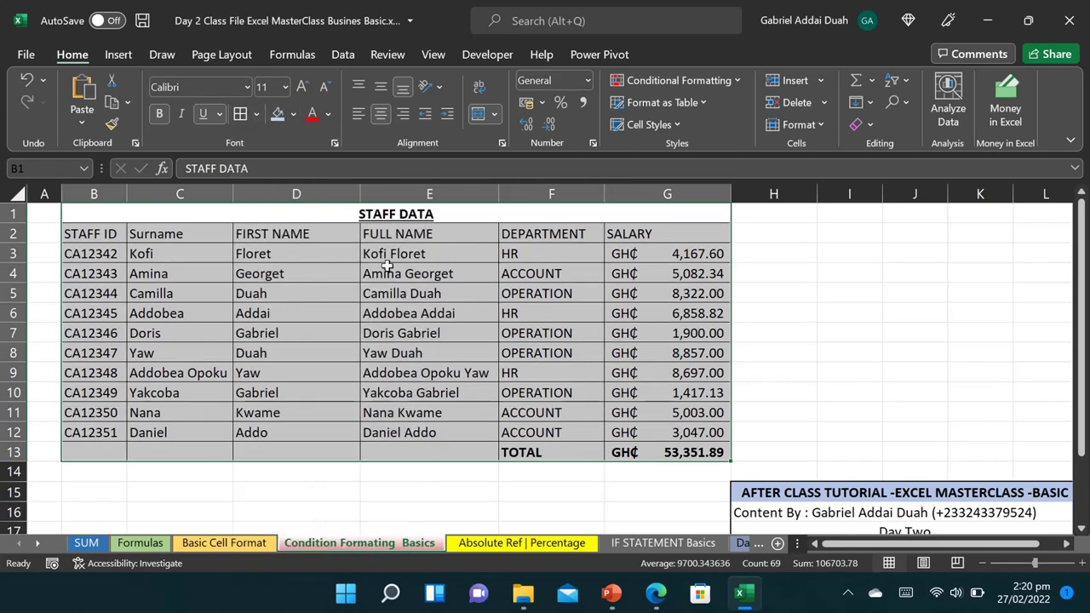
click(220, 117)
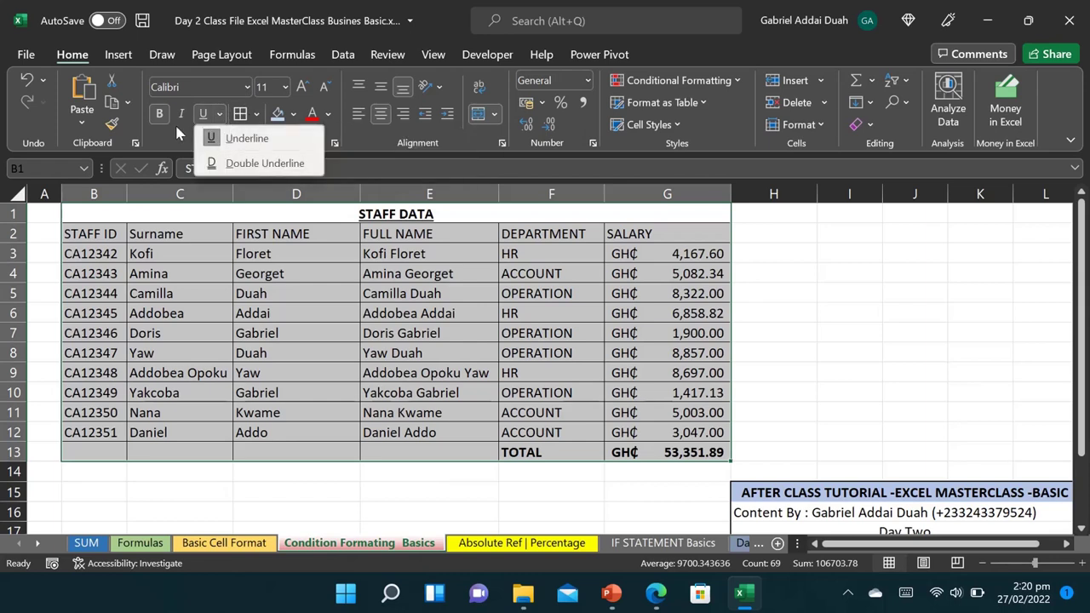
click(242, 116)
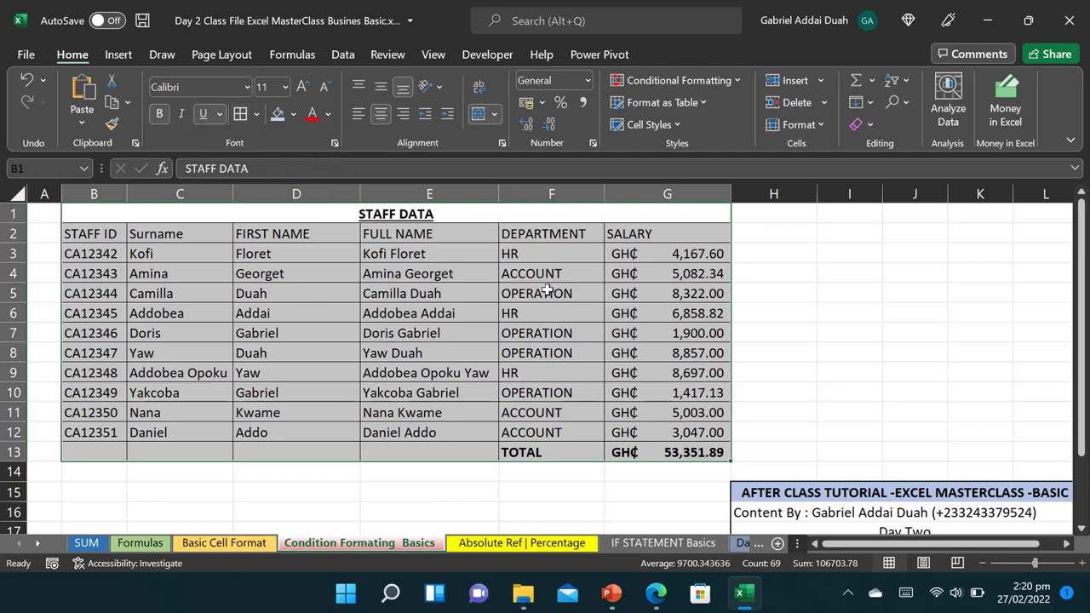
click(759, 331)
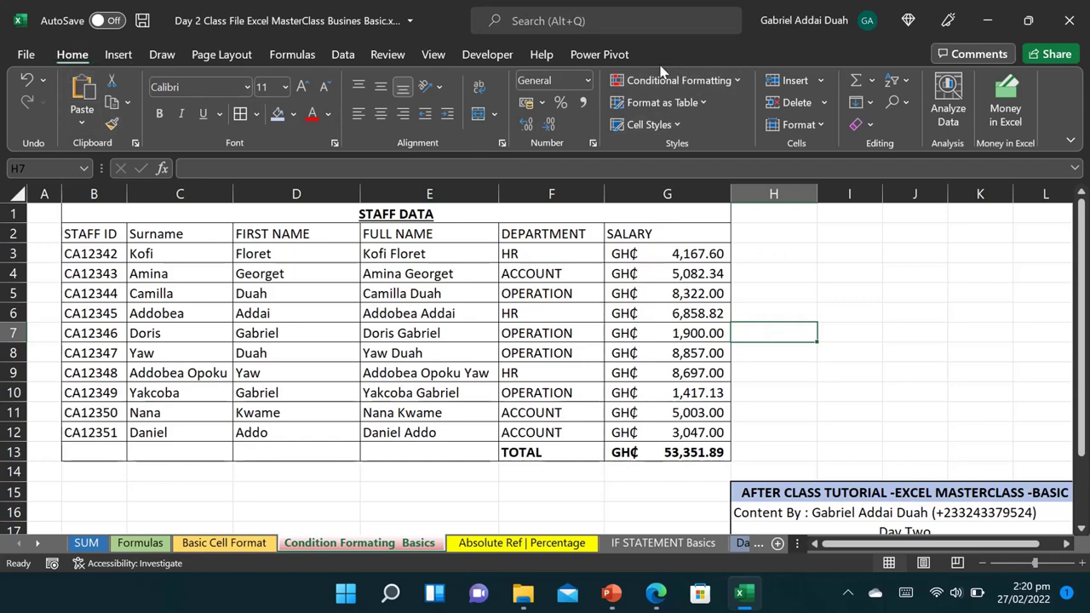
click(742, 82)
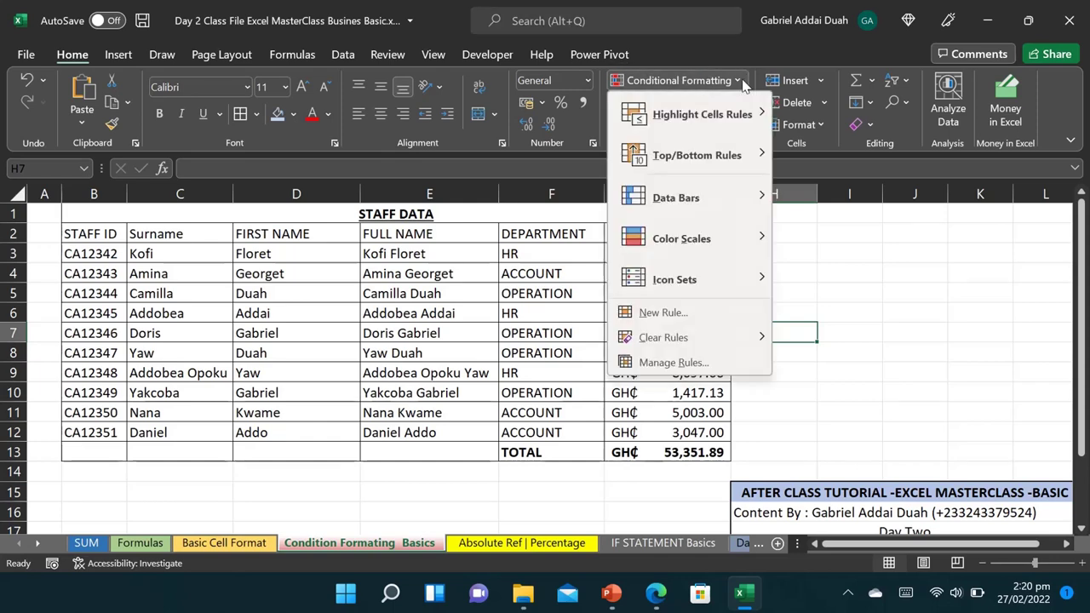
mouse_move(752, 126)
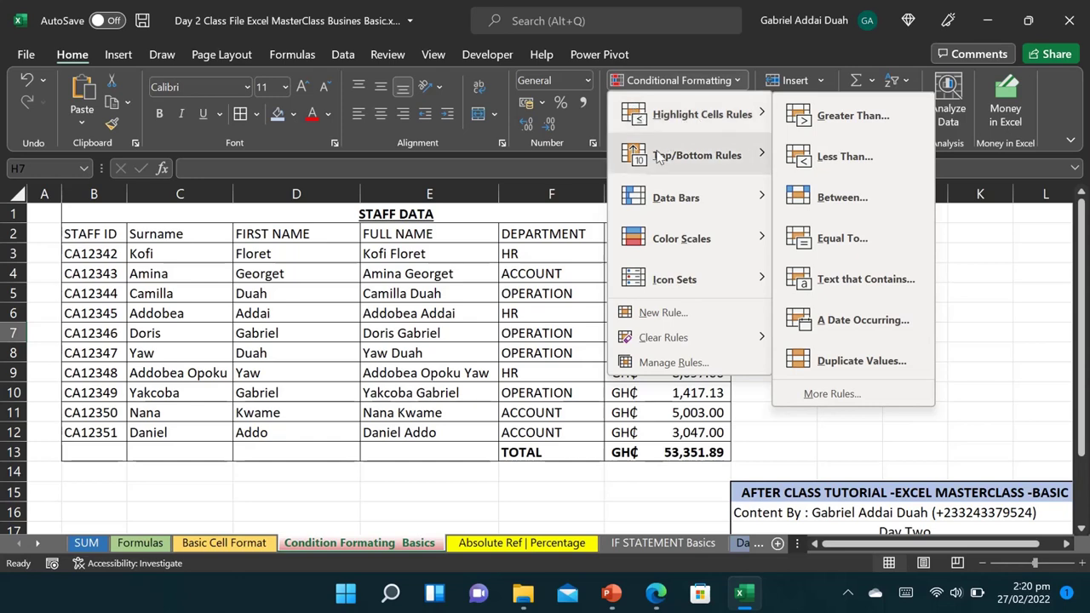
mouse_move(694, 161)
mouse_move(654, 208)
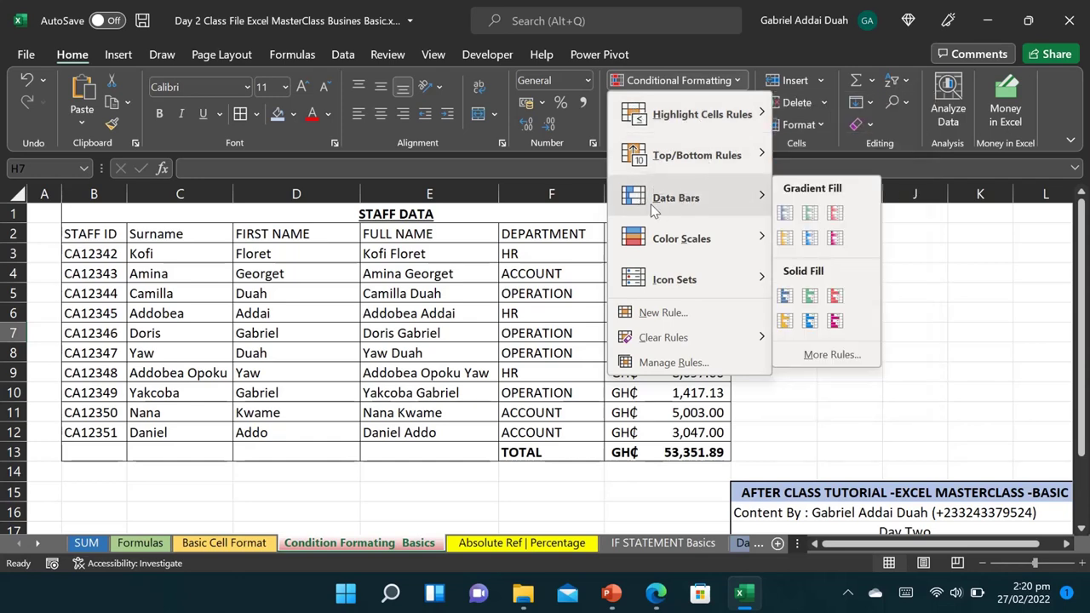
mouse_move(680, 242)
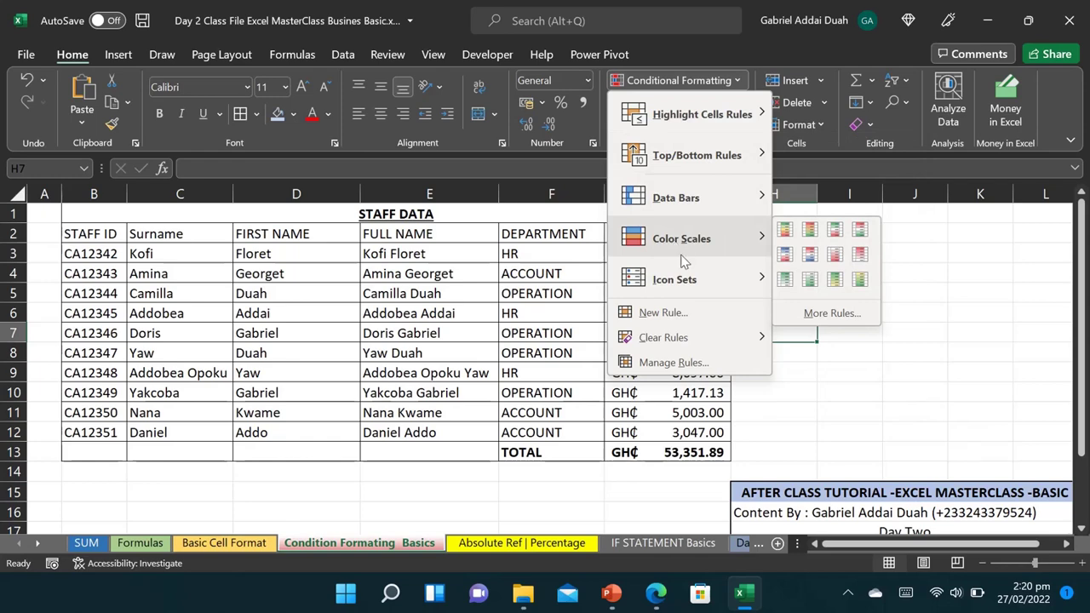
mouse_move(676, 286)
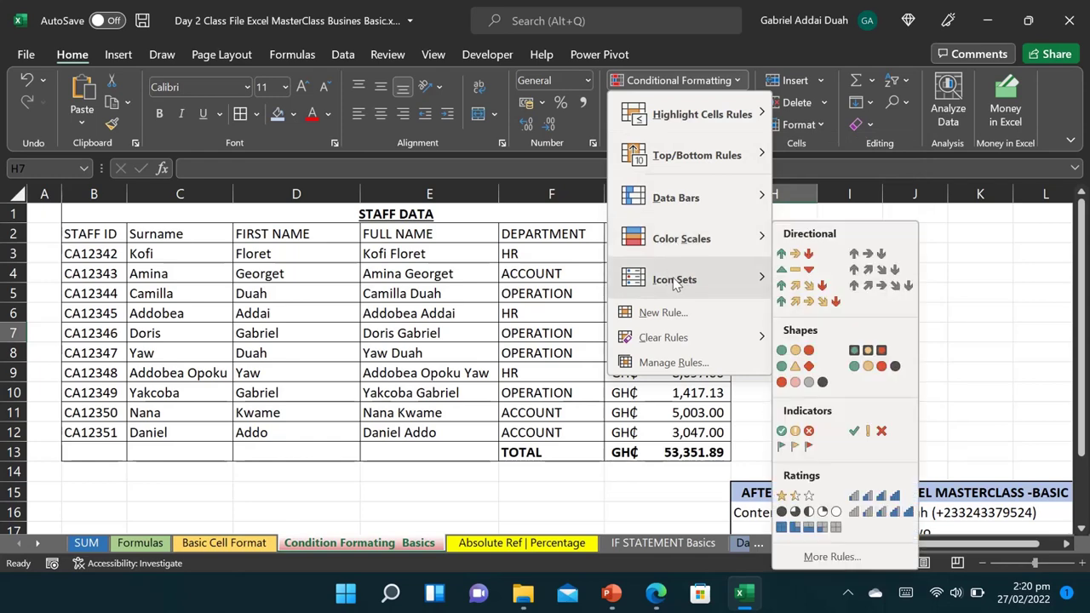
click(954, 262)
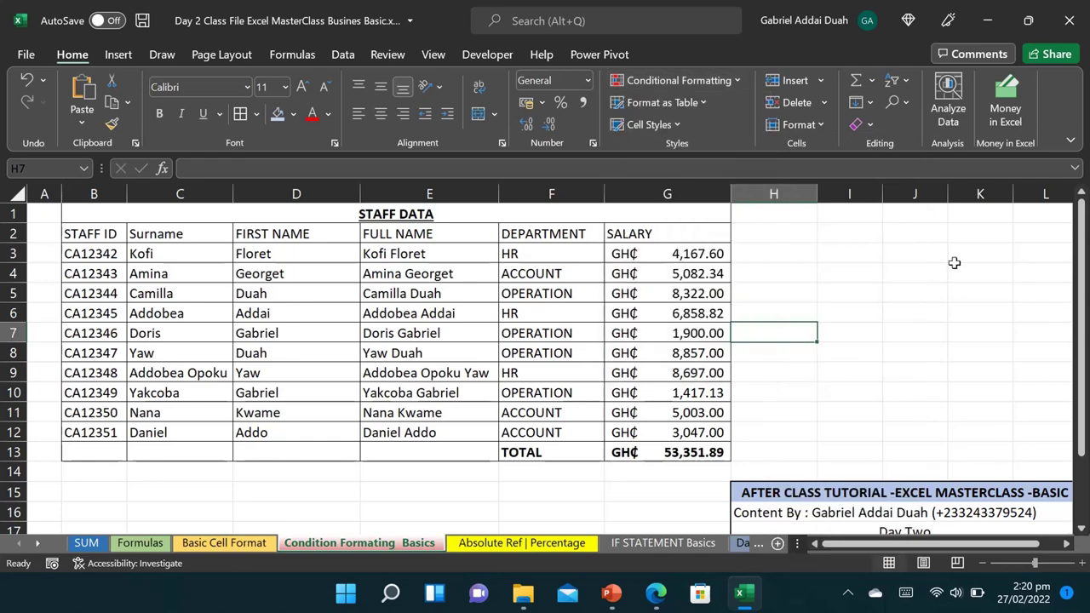
Add a Less Than highlight rule to salaries G3:G13, formatting values below 4000 with Green Fill with Dark Green Text
click(635, 253)
drag(635, 253, 639, 445)
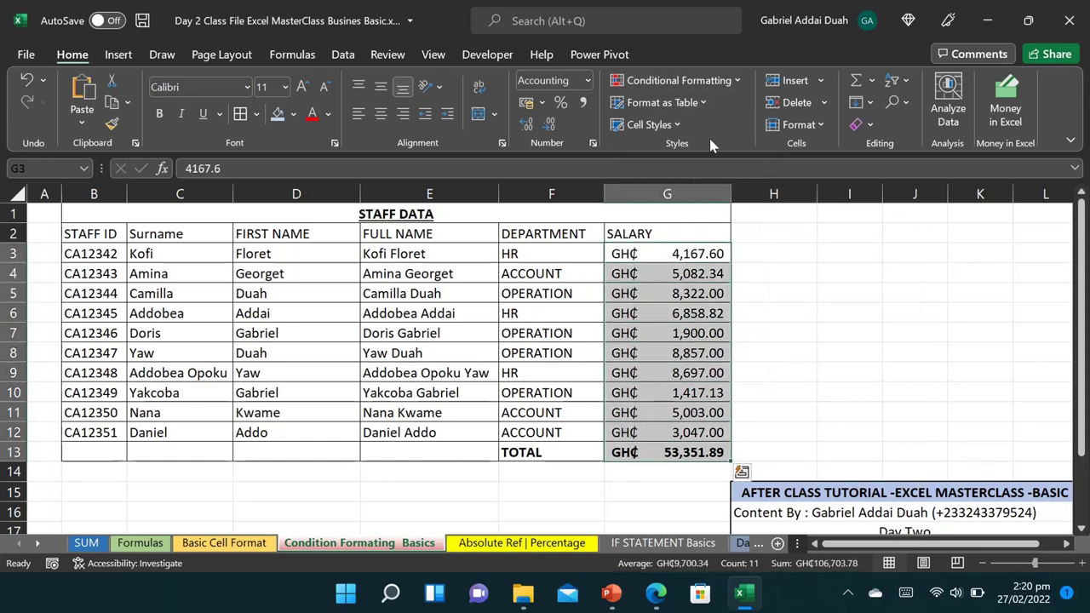
click(727, 84)
mouse_move(686, 120)
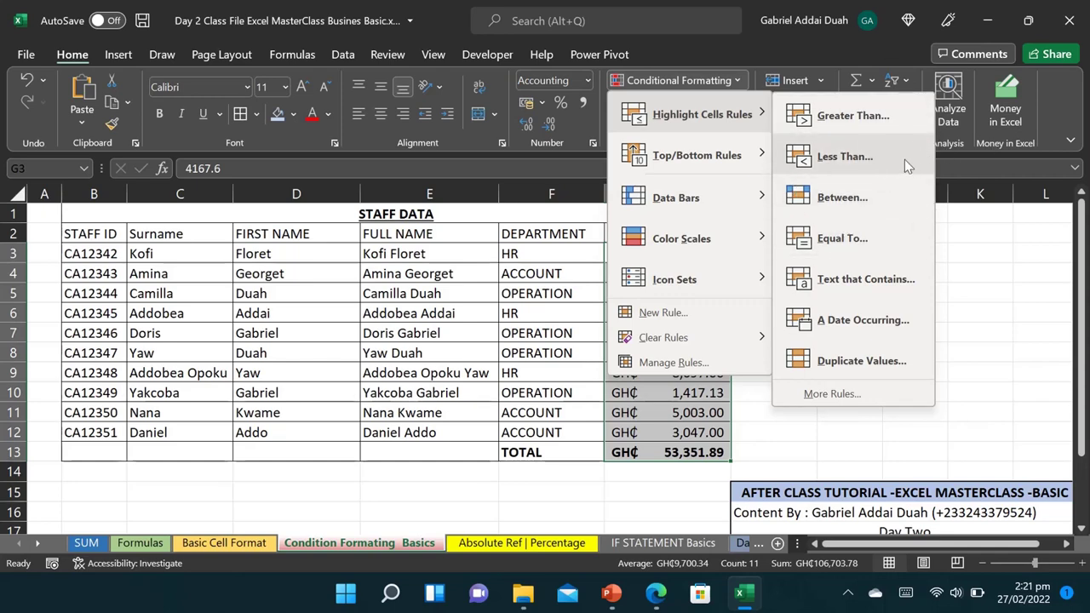
click(870, 173)
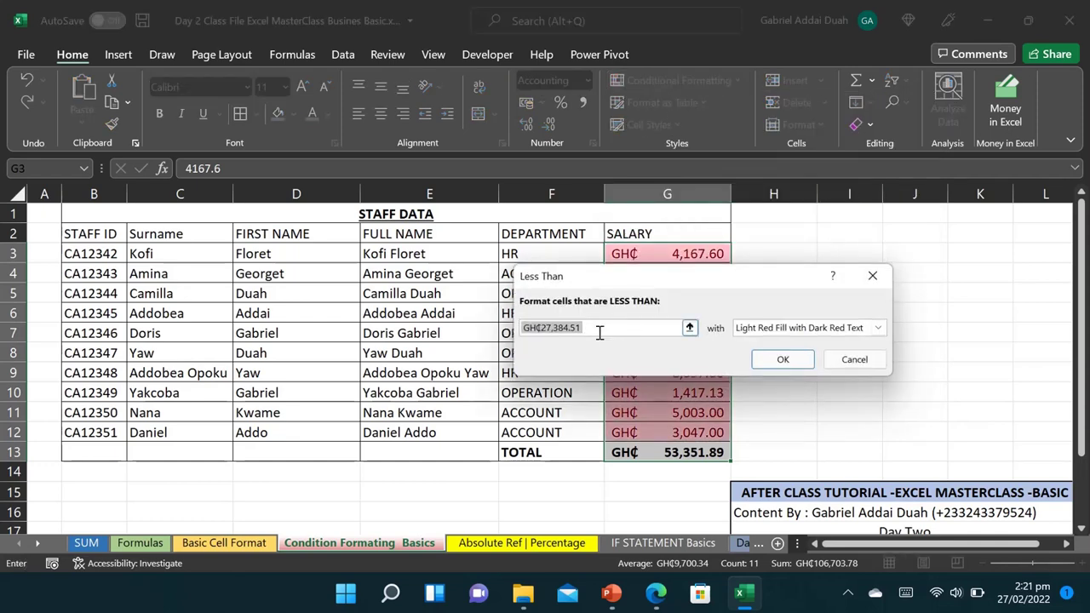
text(4000)
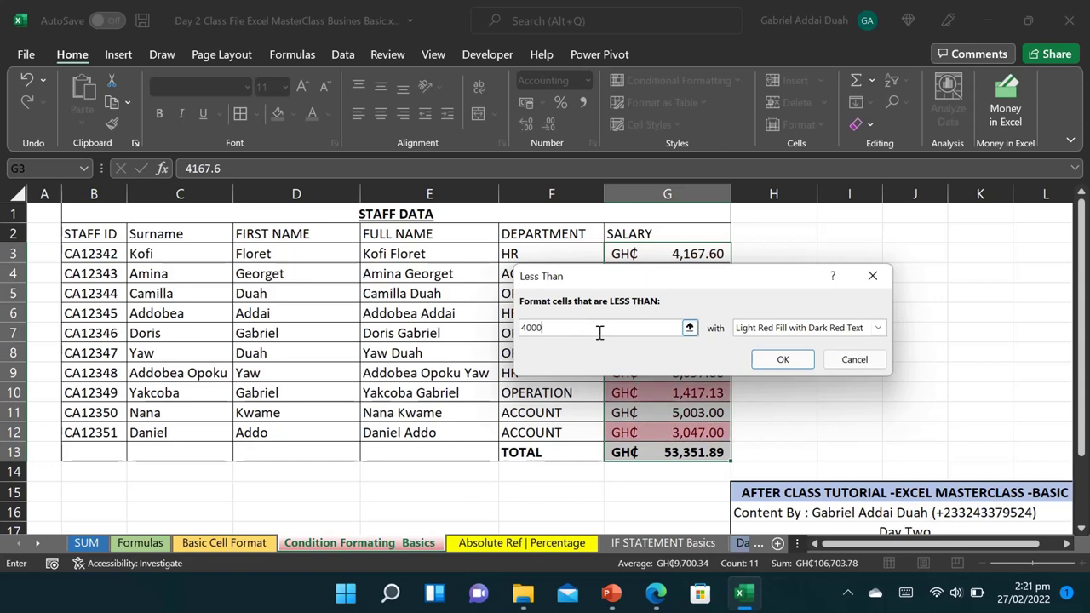
click(844, 330)
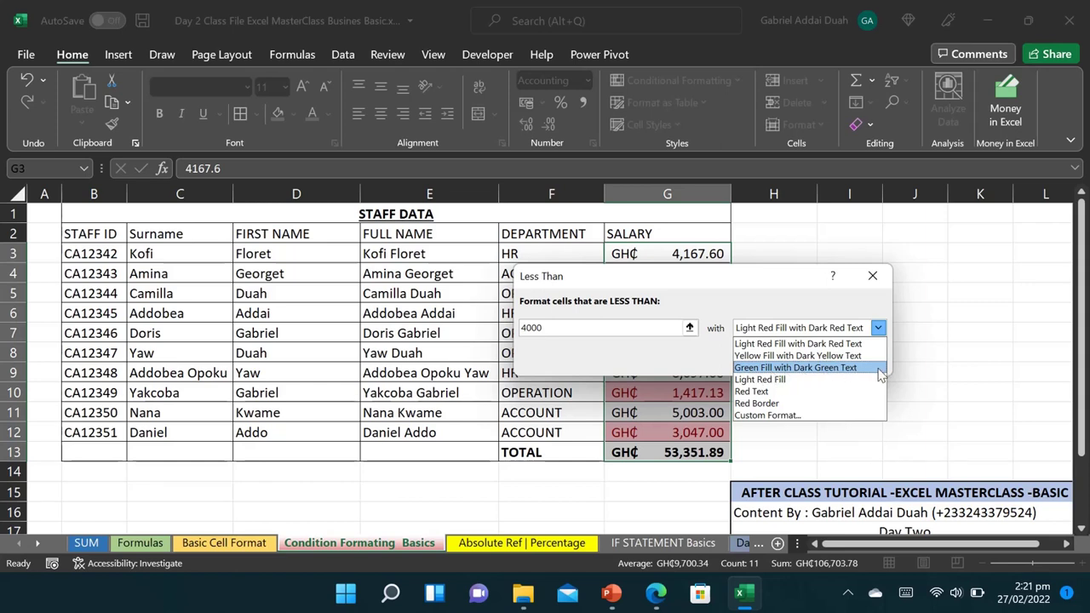
click(782, 371)
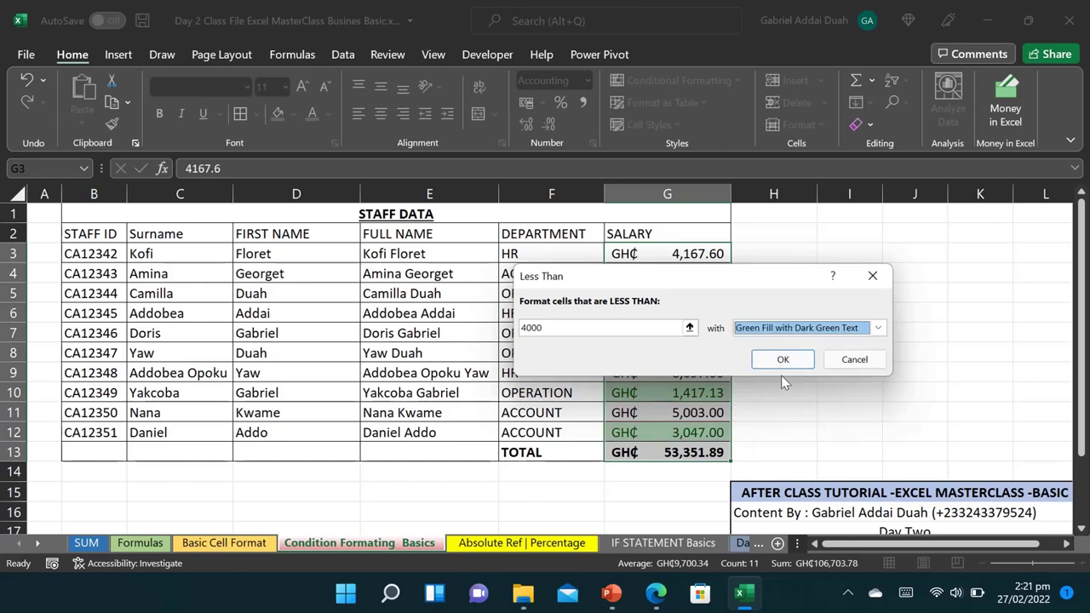
click(769, 367)
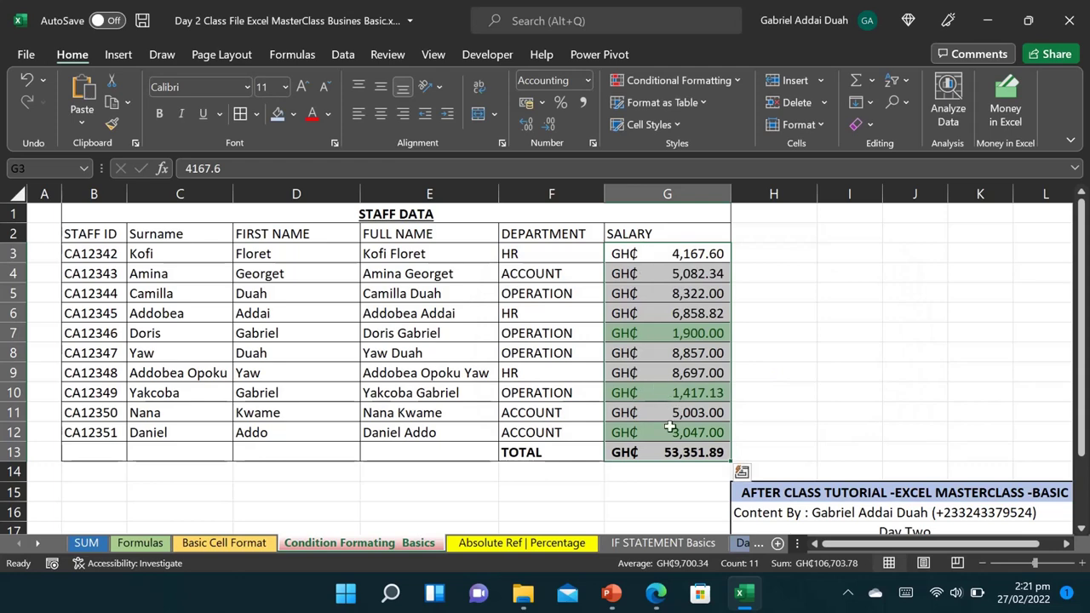
click(800, 321)
click(662, 334)
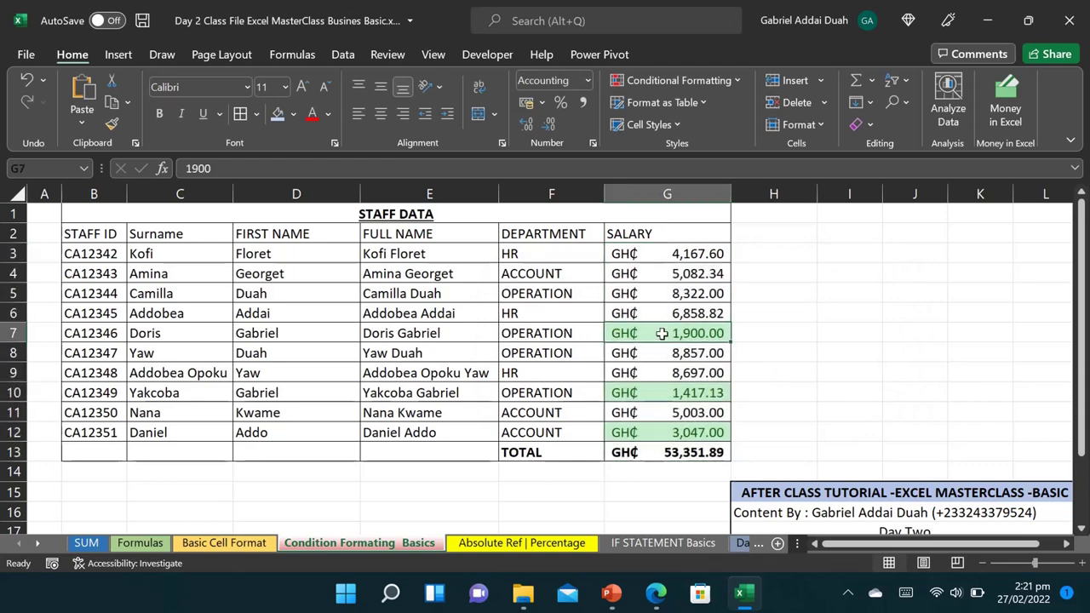
click(658, 392)
click(658, 435)
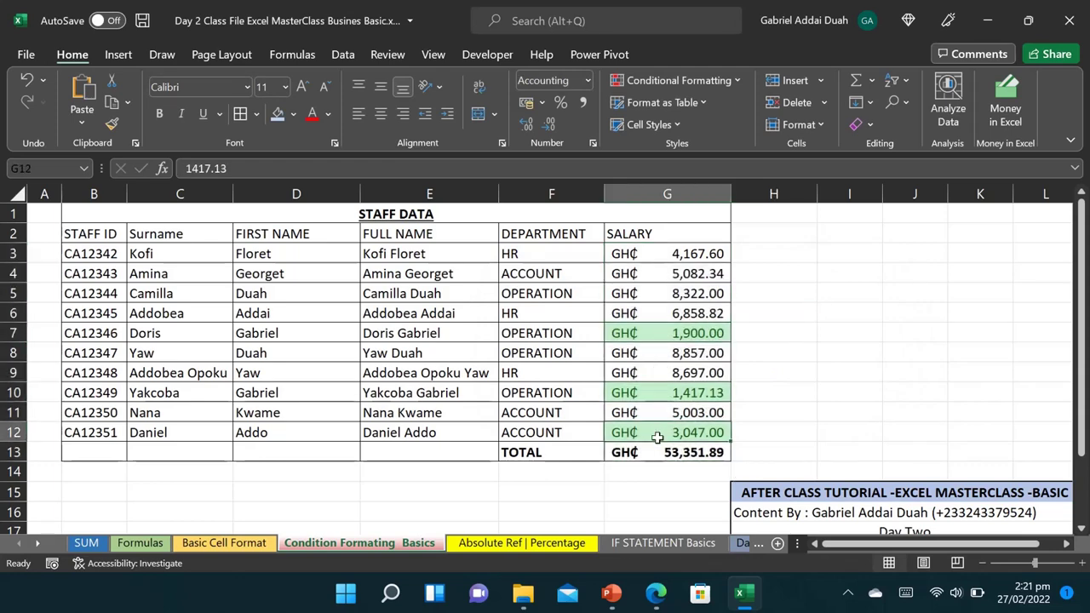
Change the first staff member's salary in G3 to 3999.999
click(673, 254)
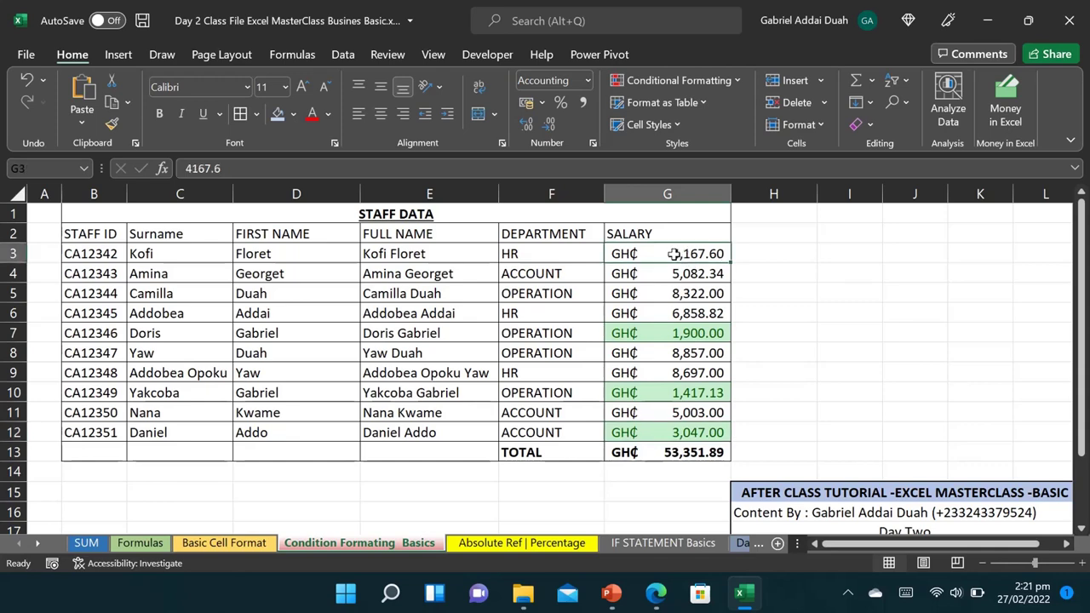
text(3999)
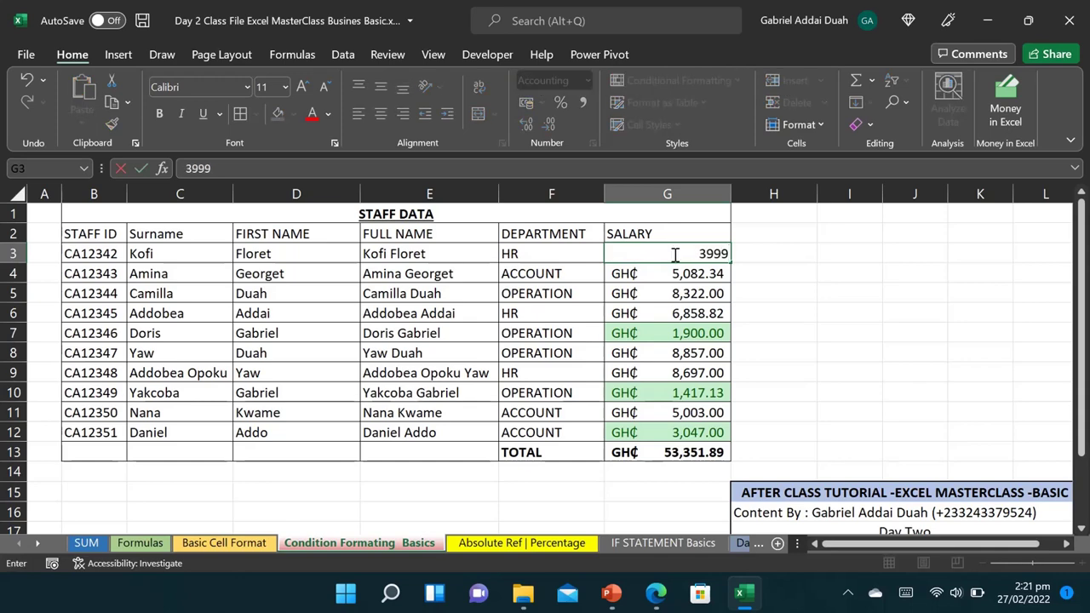
text(.999)
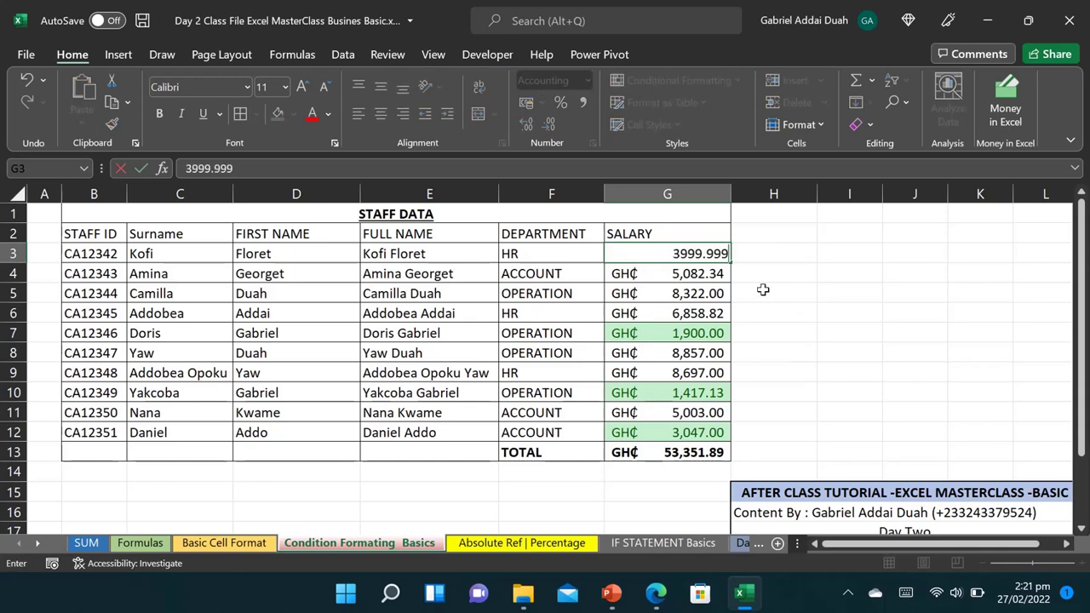
click(787, 249)
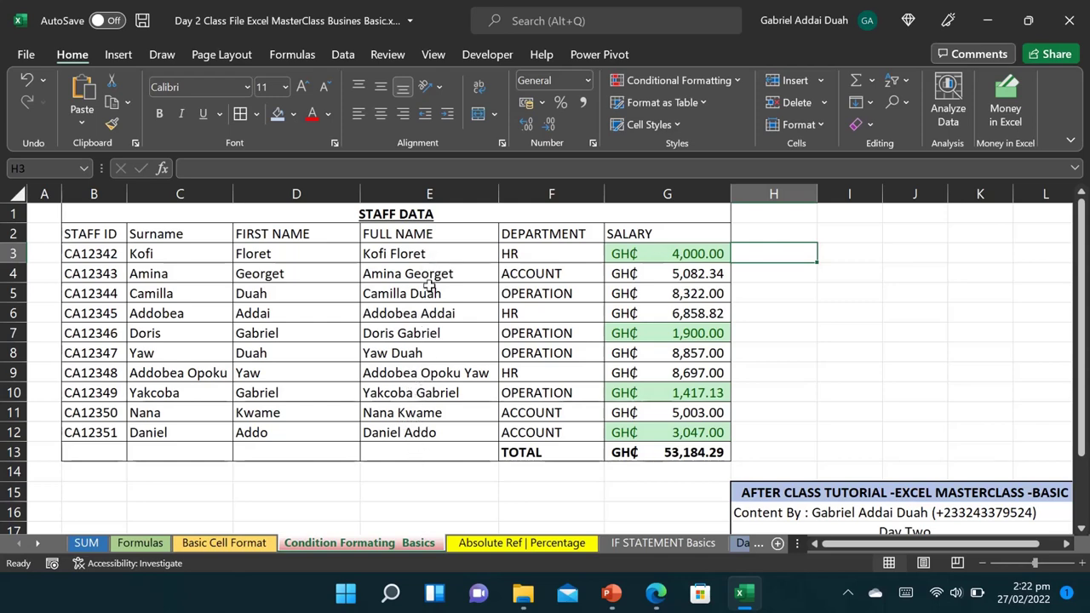
Add a Text That Contains highlight rule to full names E2:E13, formatting a chosen staff name with Light Red Fill with Dark Red Text
drag(432, 235, 433, 448)
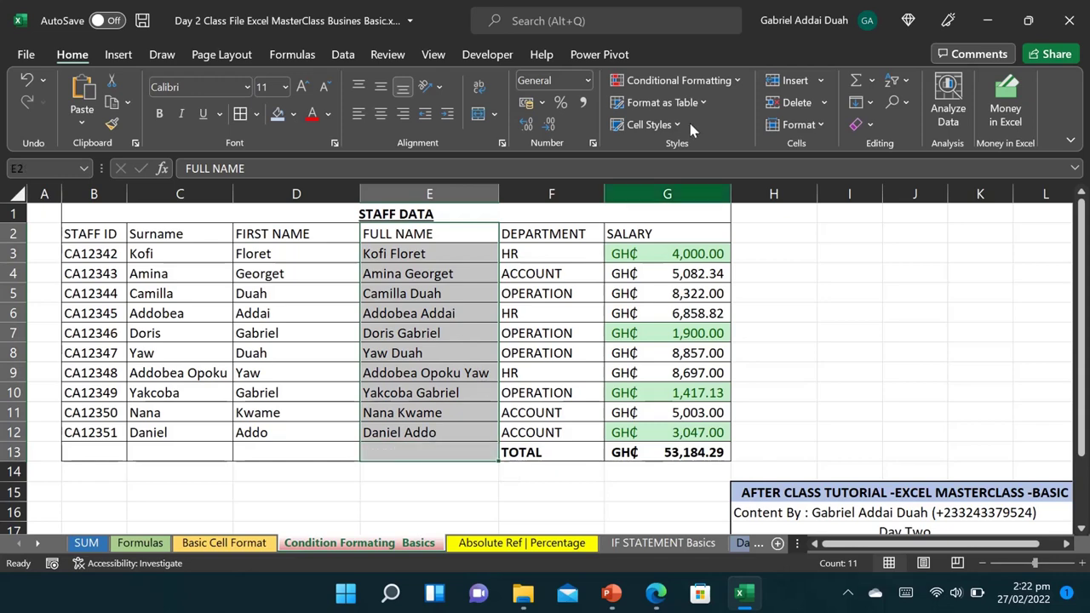
click(730, 89)
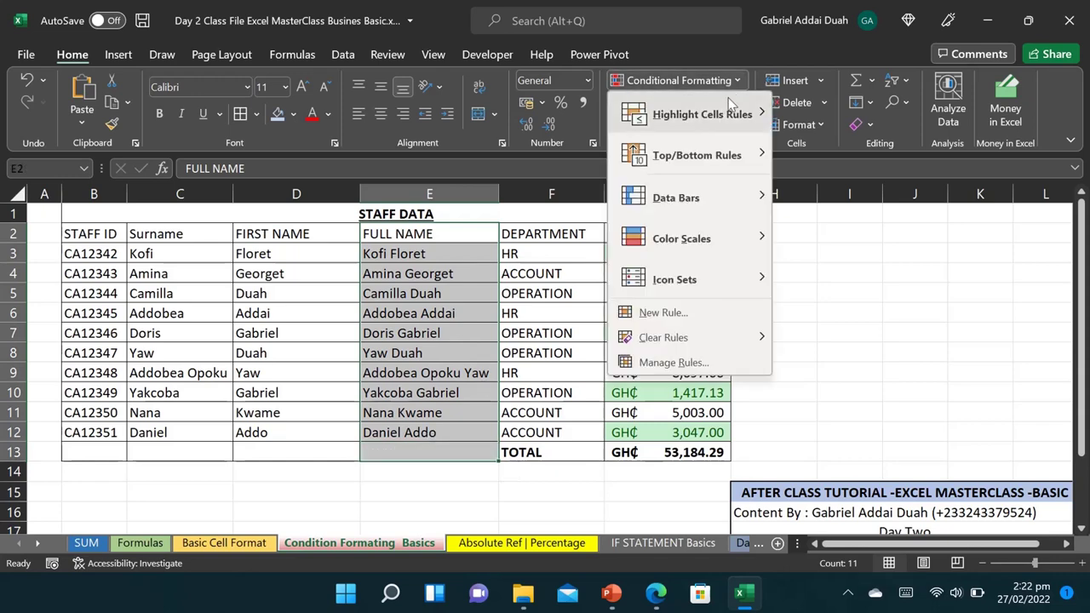
mouse_move(749, 114)
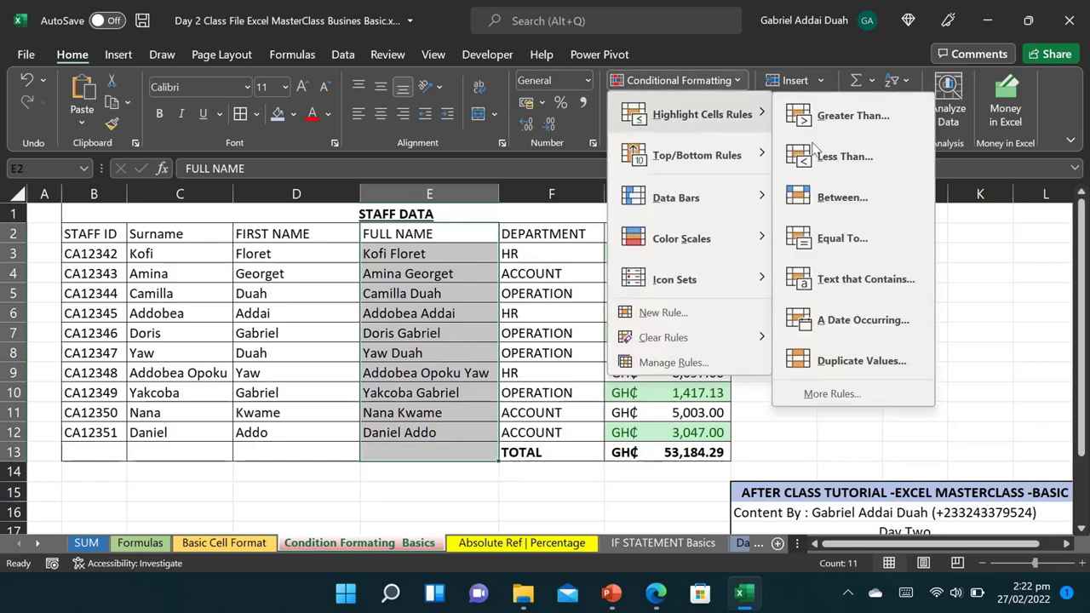
click(852, 296)
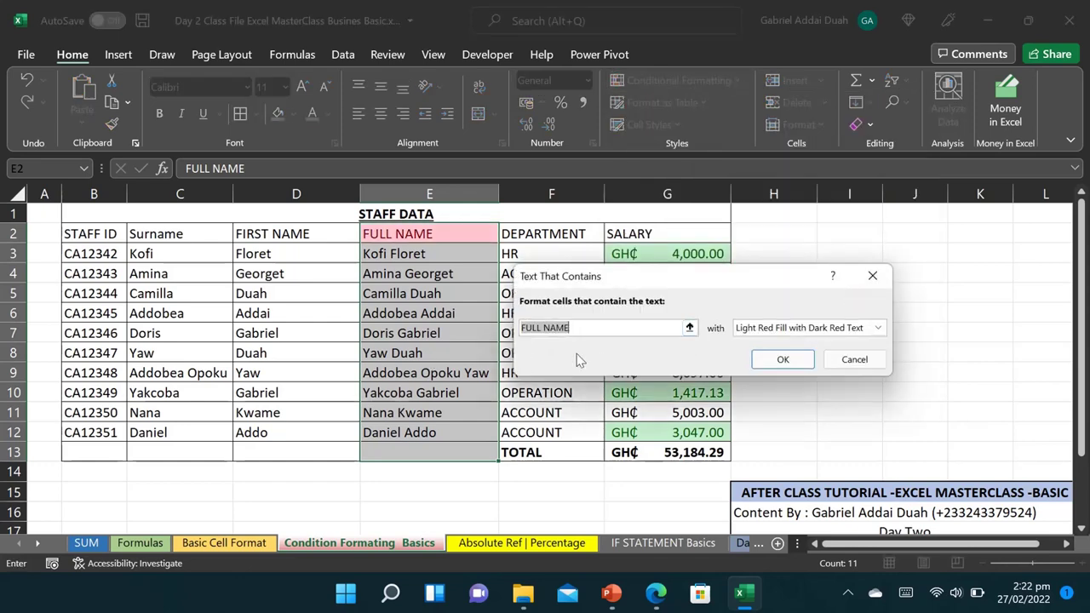
text(Gabriel)
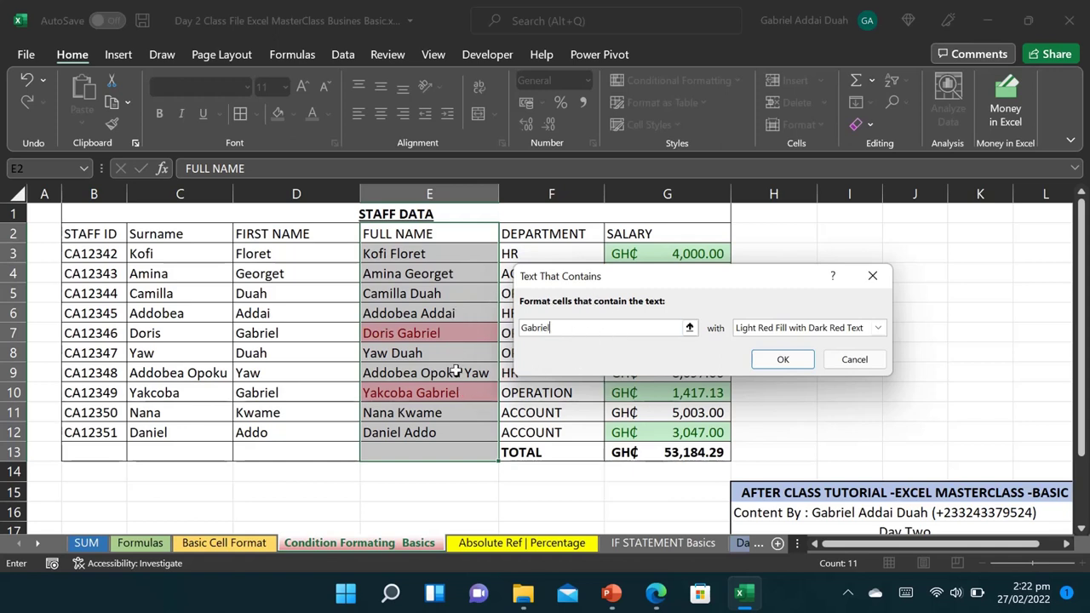
click(783, 359)
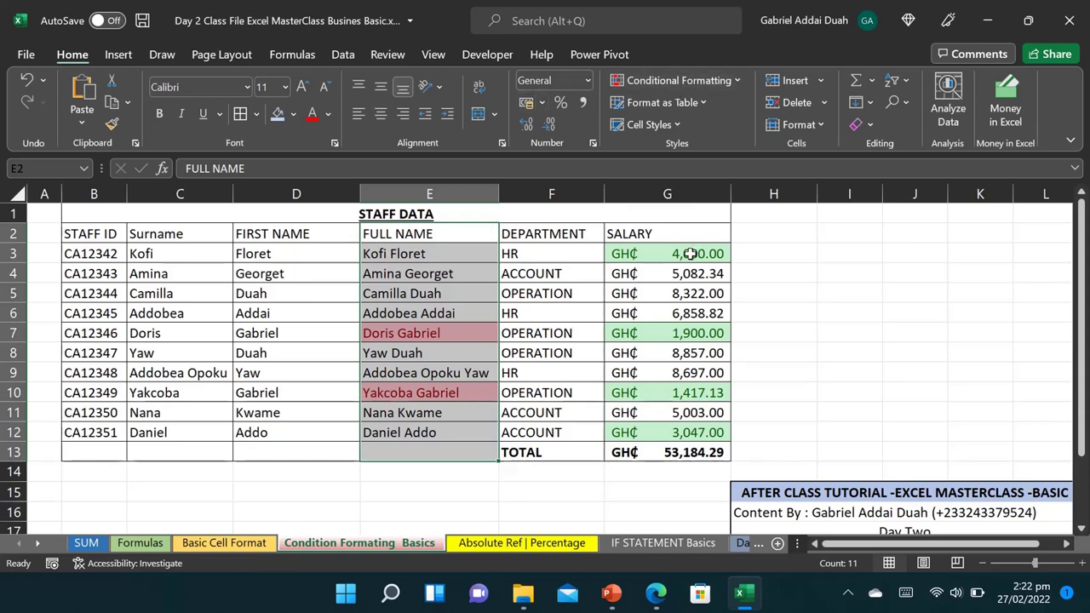
Try solid-fill blue data bars on G3:G13, including the total, and undo them
drag(690, 249, 681, 443)
click(677, 80)
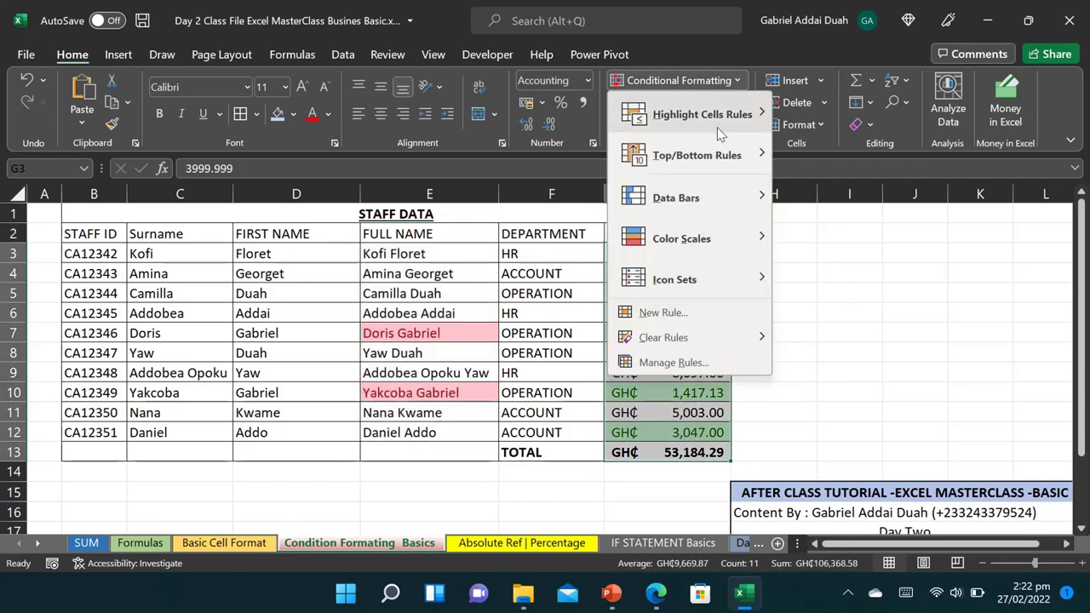
mouse_move(677, 162)
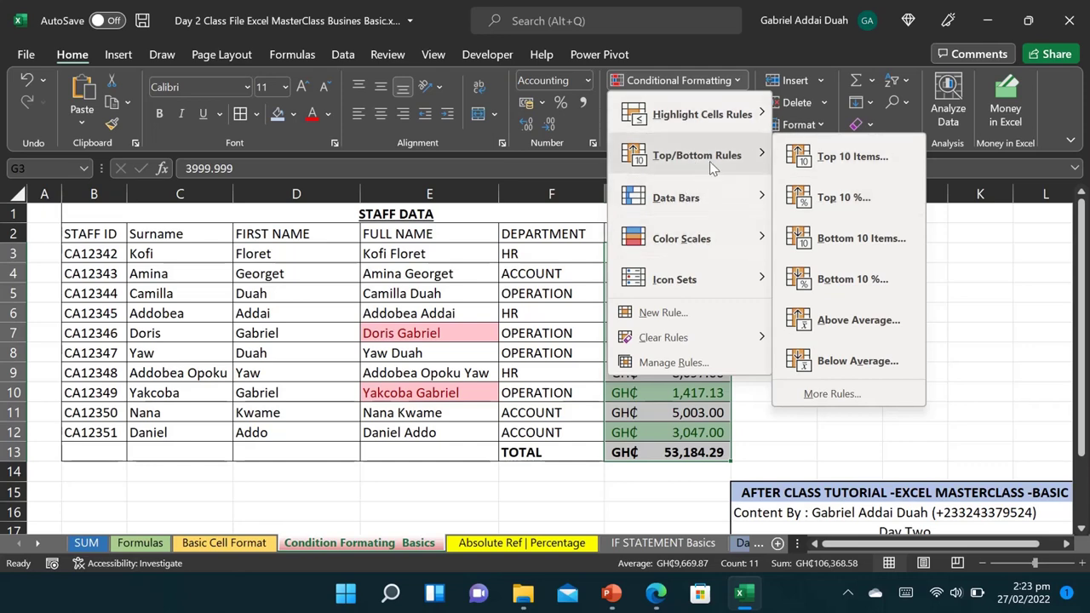
mouse_move(686, 198)
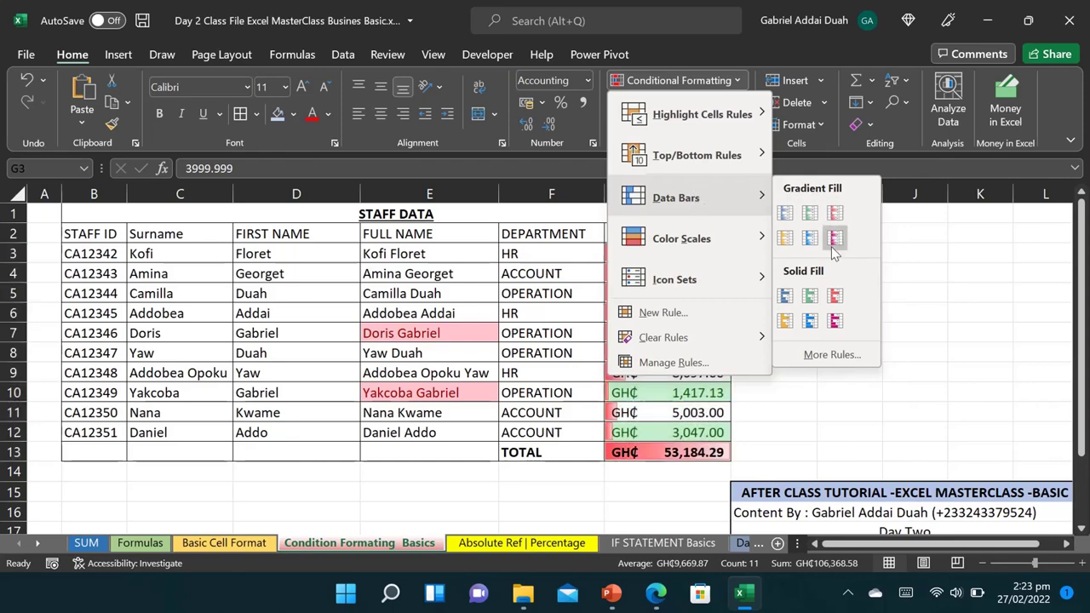
click(786, 295)
click(767, 387)
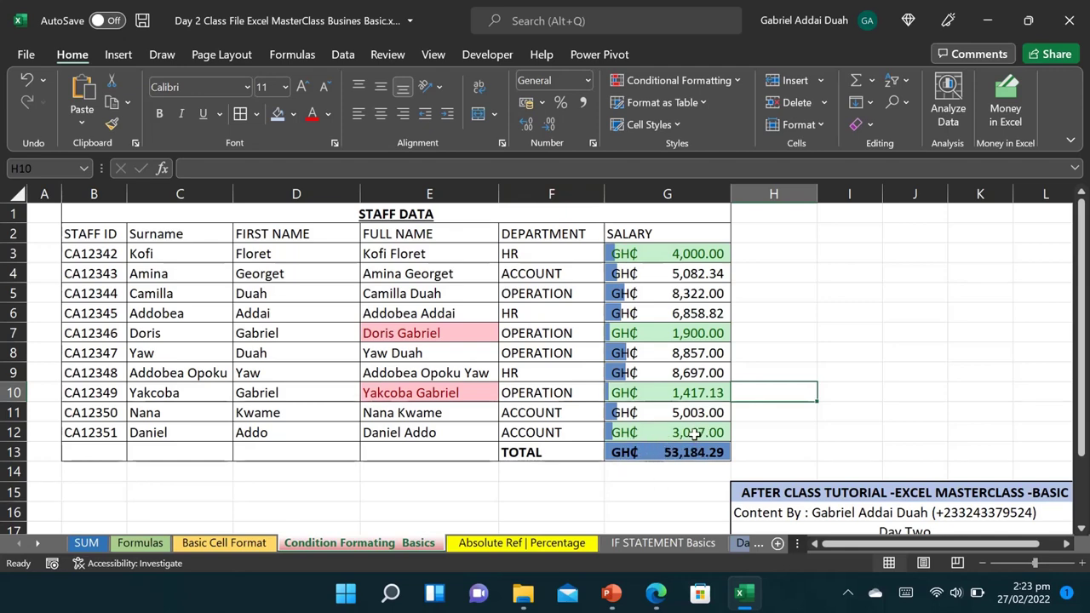
key(ctrl+z)
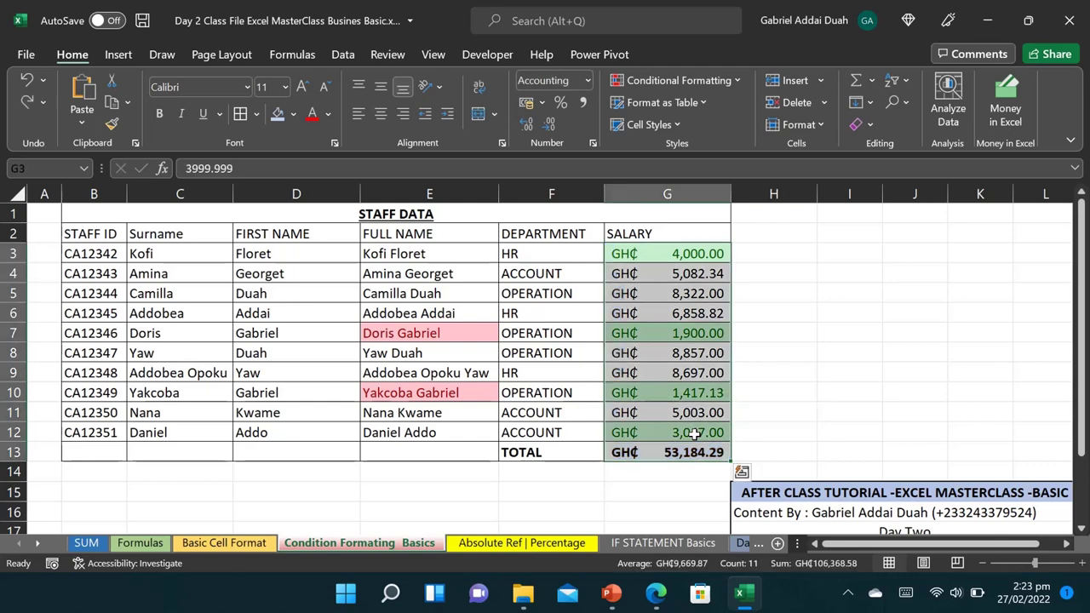
click(731, 84)
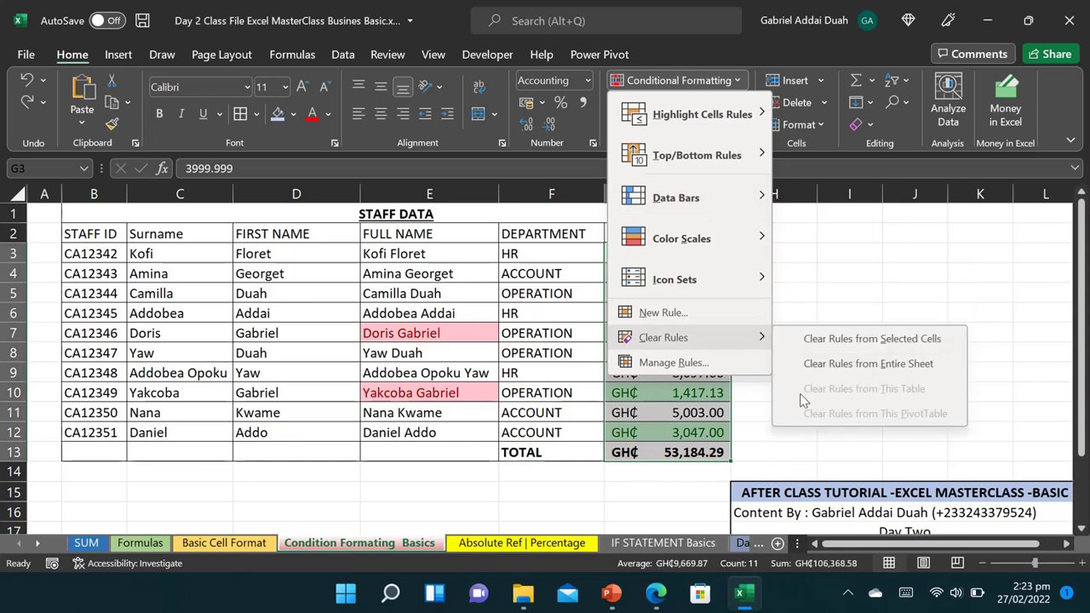
click(772, 422)
Apply gradient-fill red data bars to salaries G3:G12, excluding the total, and widen column G
drag(715, 432, 672, 254)
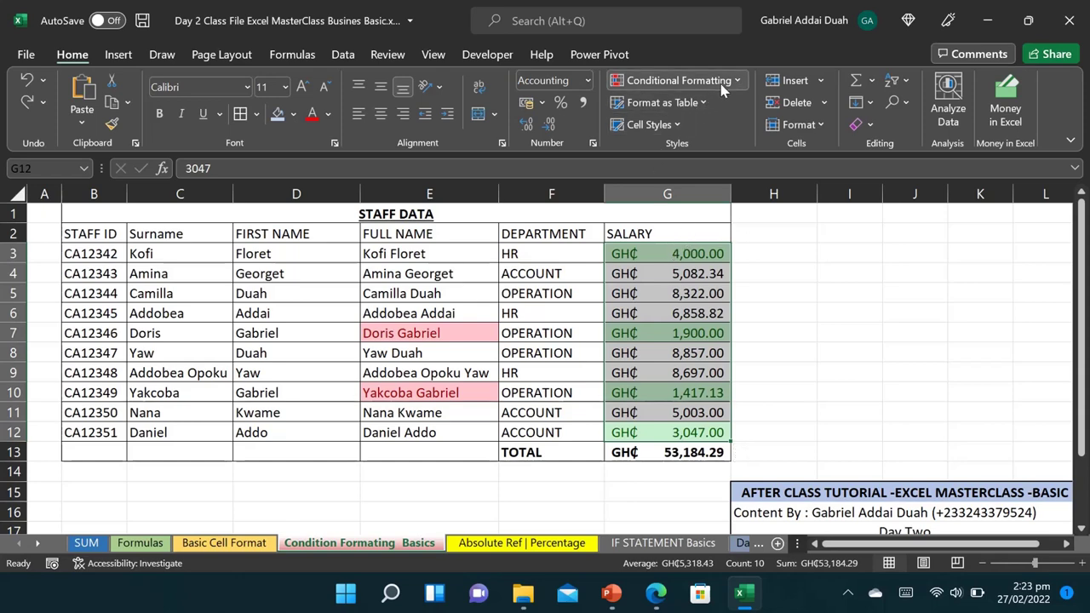
click(679, 80)
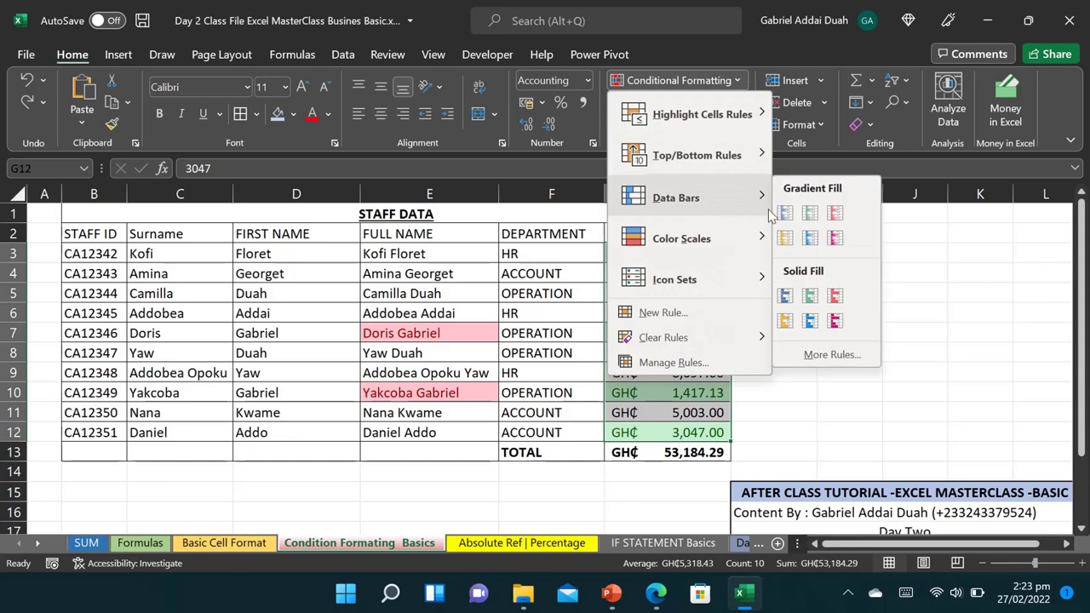
click(837, 213)
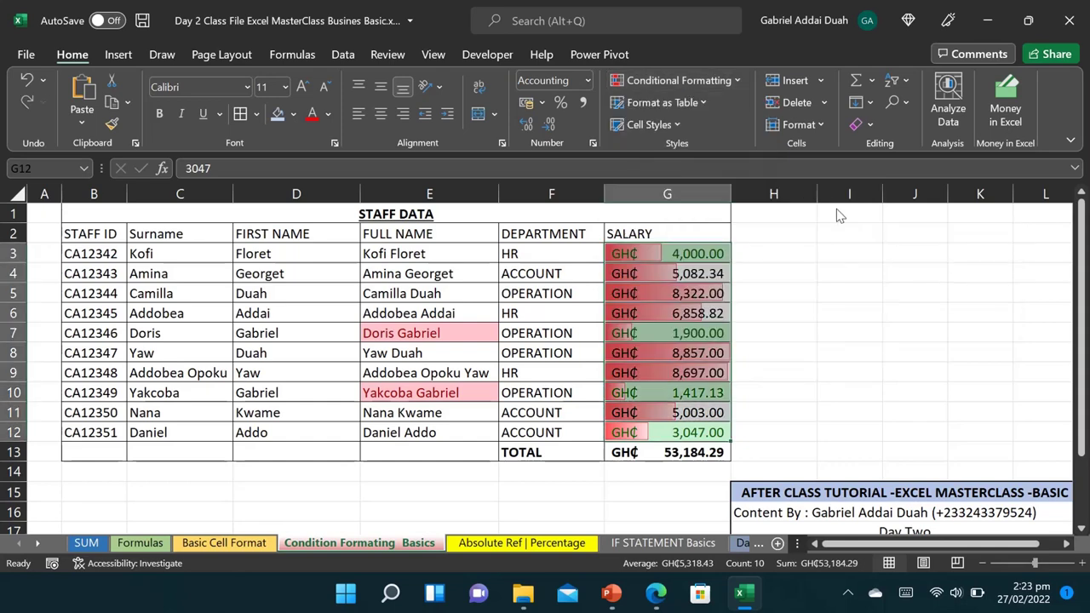
click(845, 333)
drag(731, 198, 802, 209)
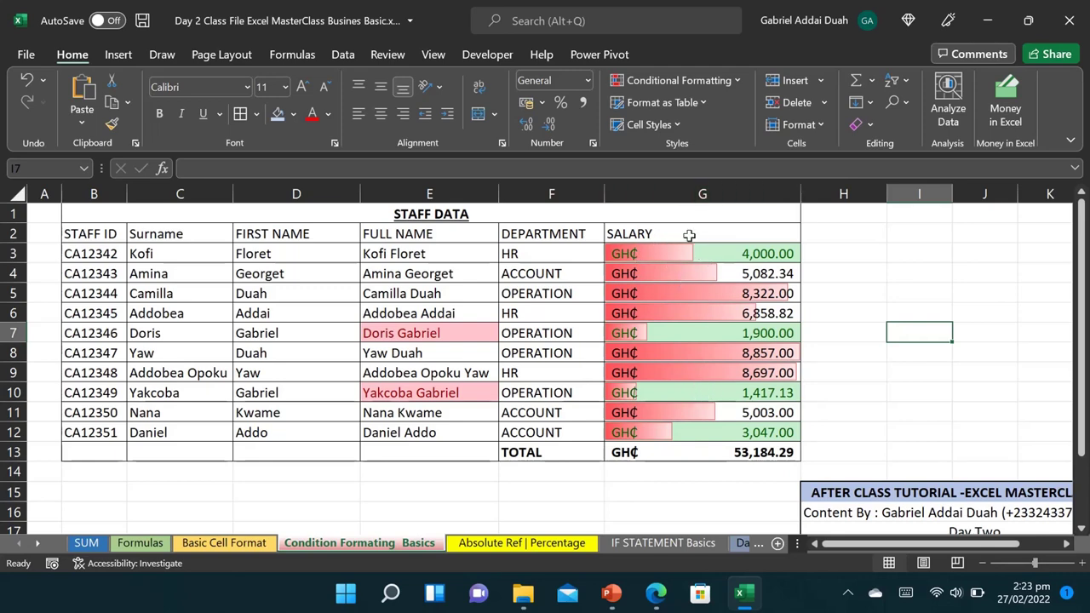
Clear the conditional formatting rules from the selected cells of the whole salary column G
click(695, 189)
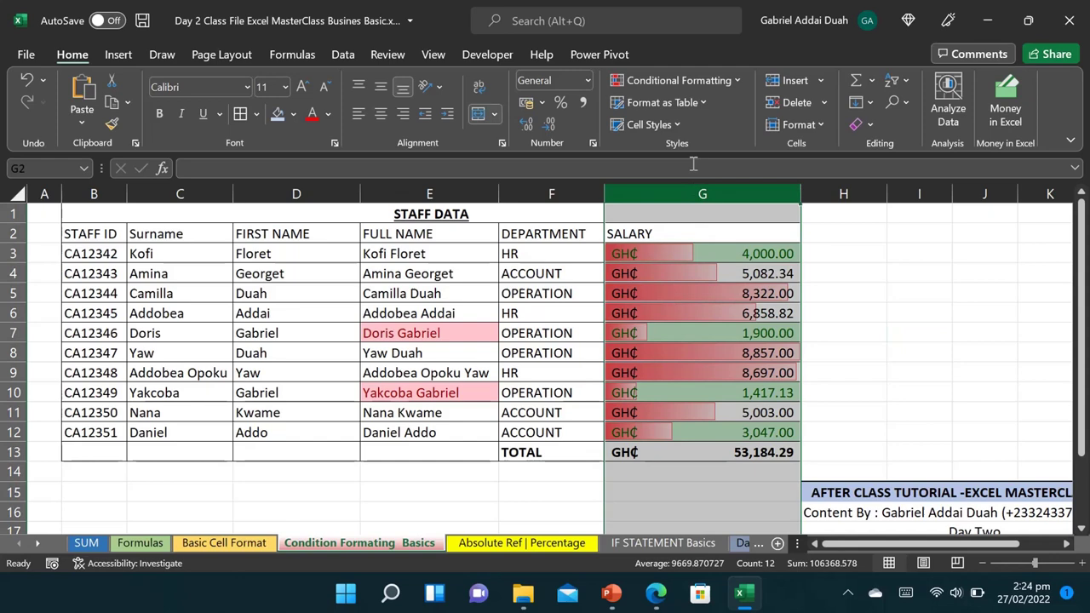
click(743, 82)
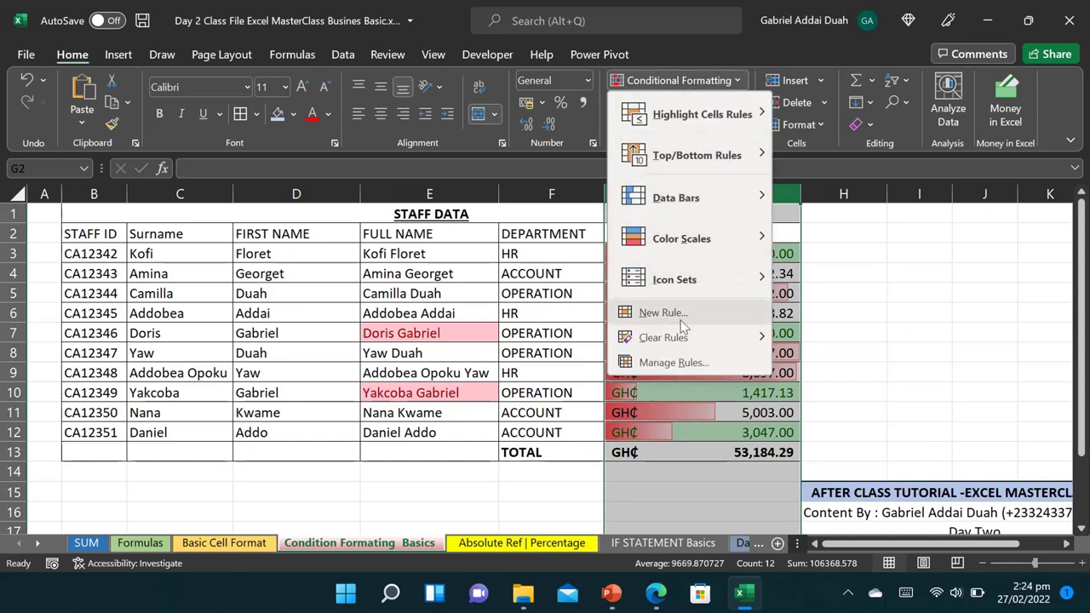
mouse_move(642, 344)
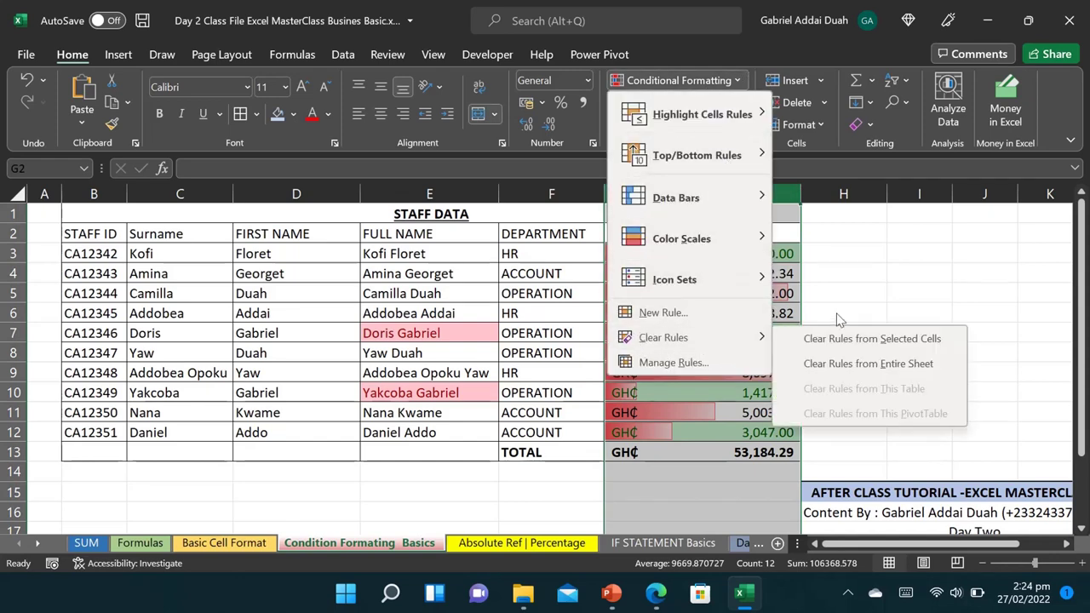
click(902, 342)
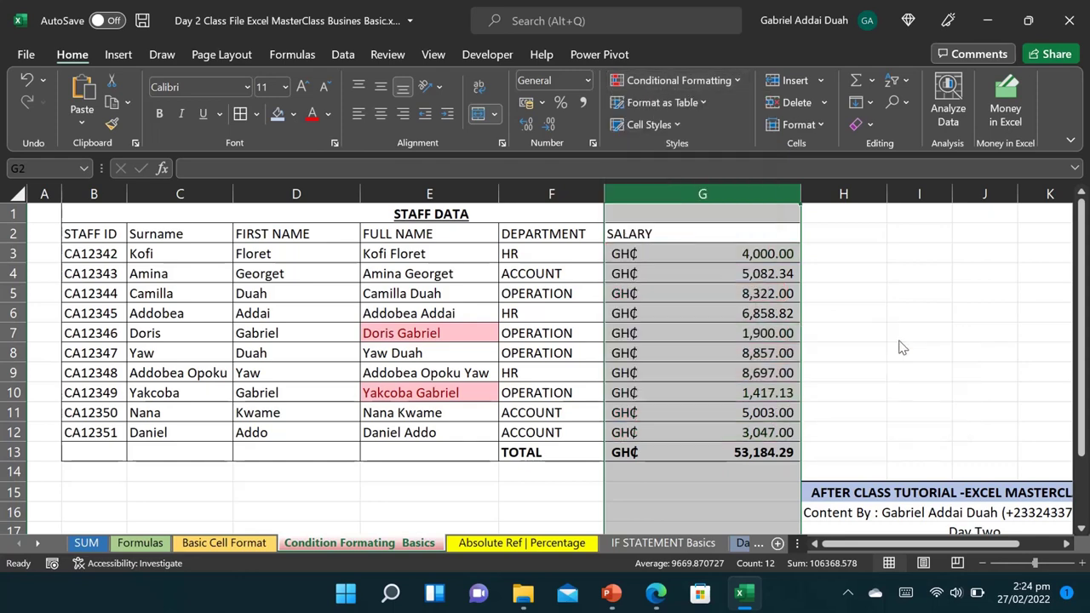
Apply gradient-fill orange data bars to salaries G3:G12
drag(706, 254, 693, 430)
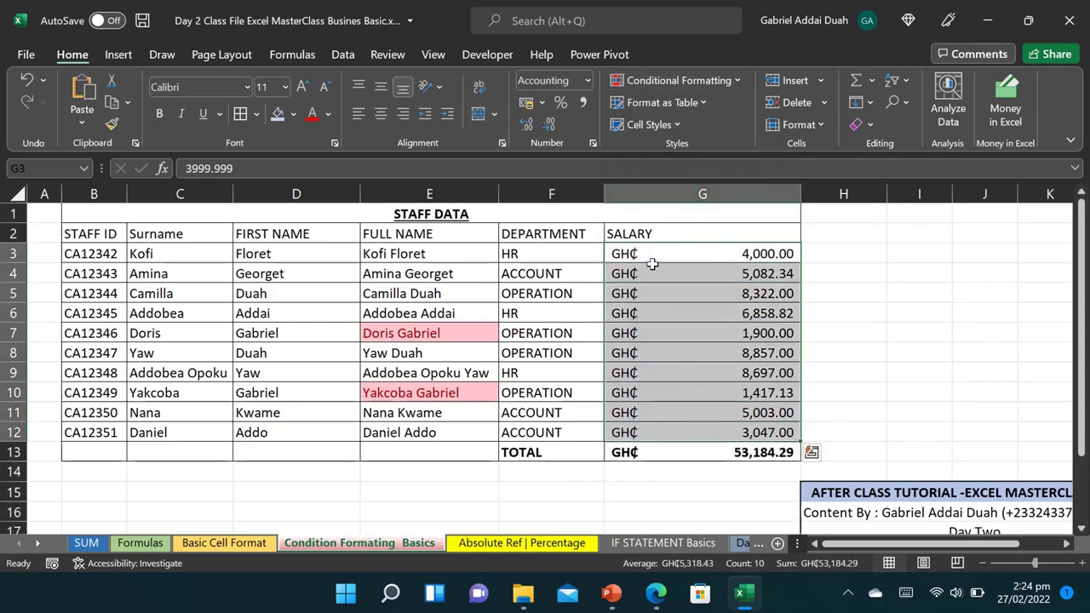
click(732, 81)
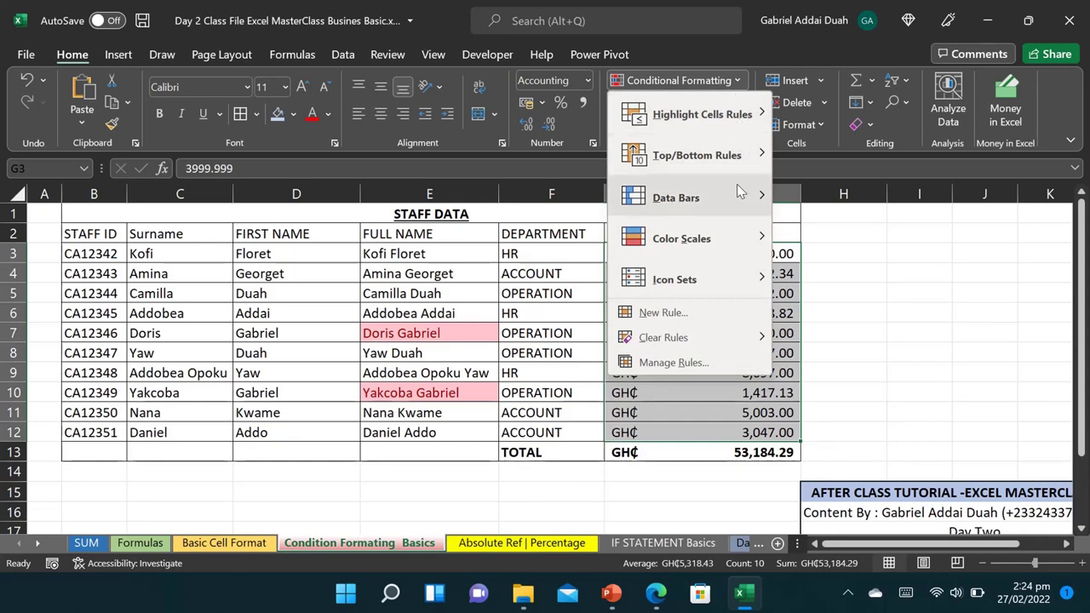
mouse_move(738, 205)
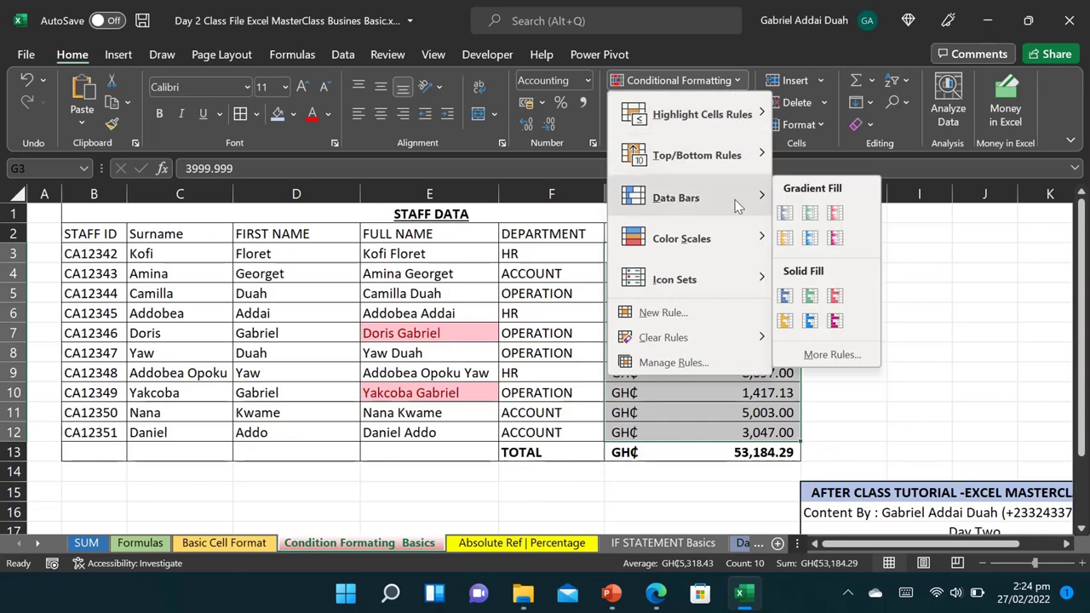
click(788, 239)
click(868, 320)
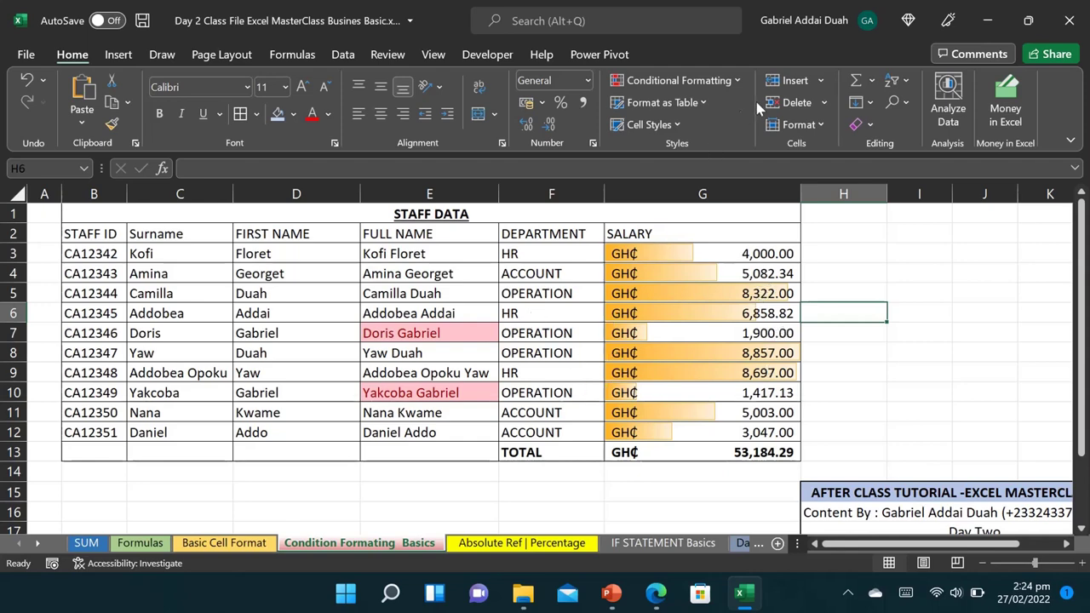
Clear all conditional formatting rules from the entire sheet
click(562, 293)
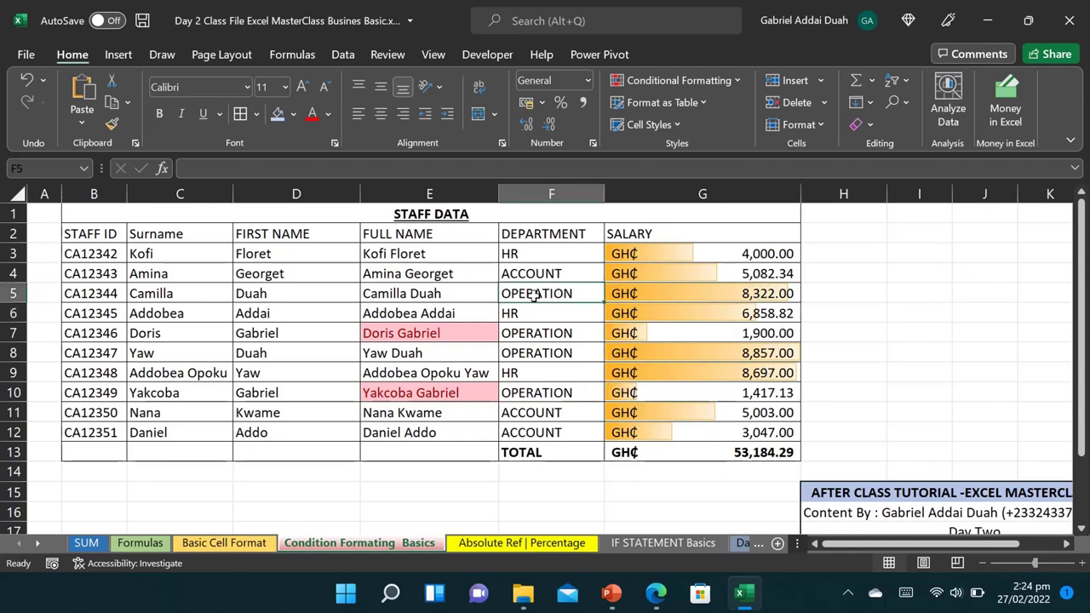
click(739, 85)
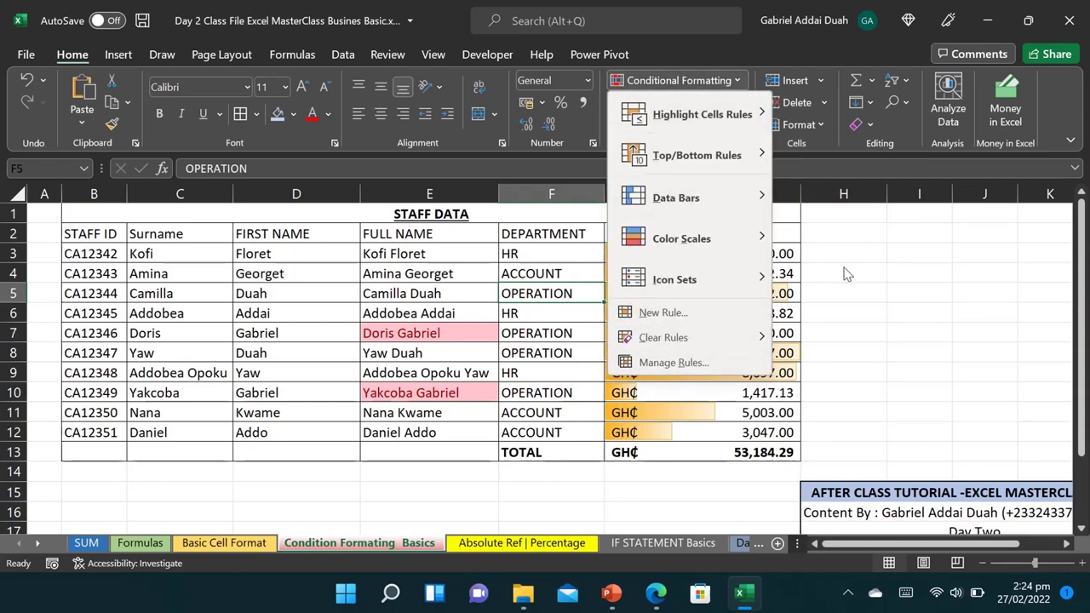
key(Escape)
click(676, 233)
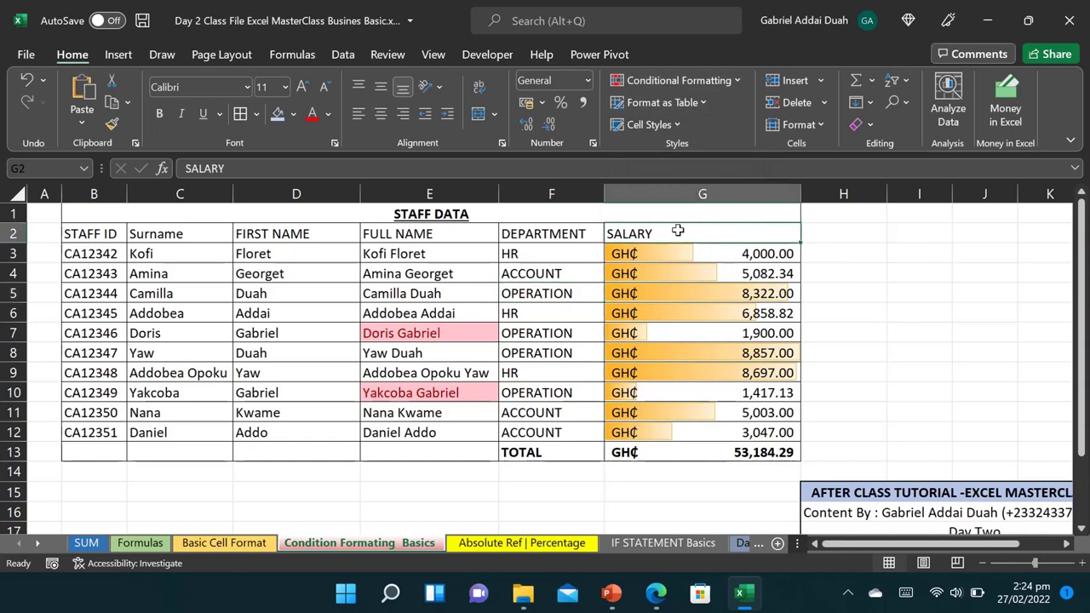
click(667, 194)
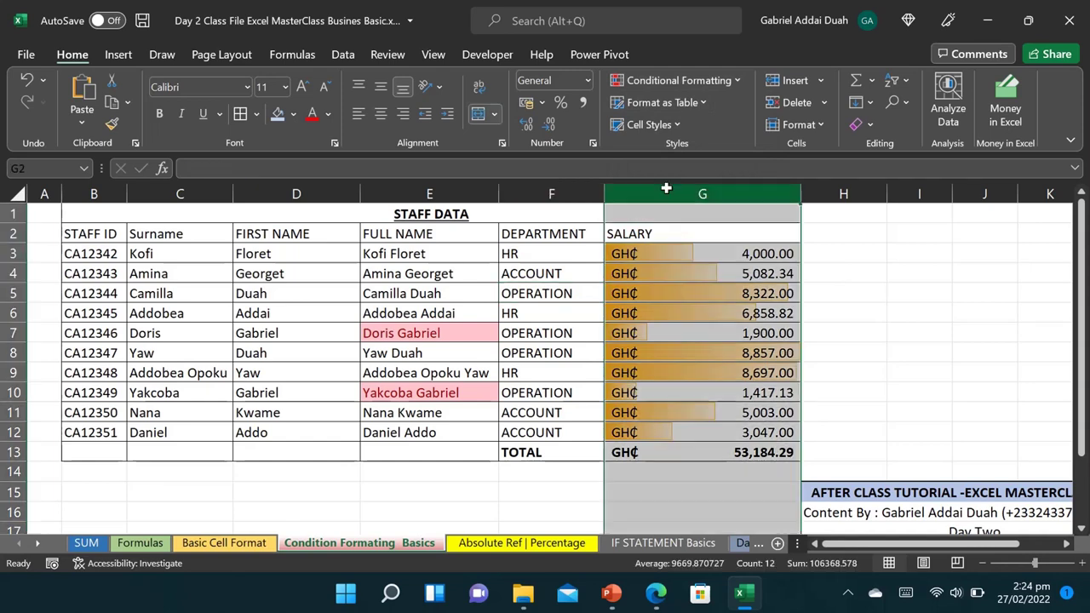
click(729, 83)
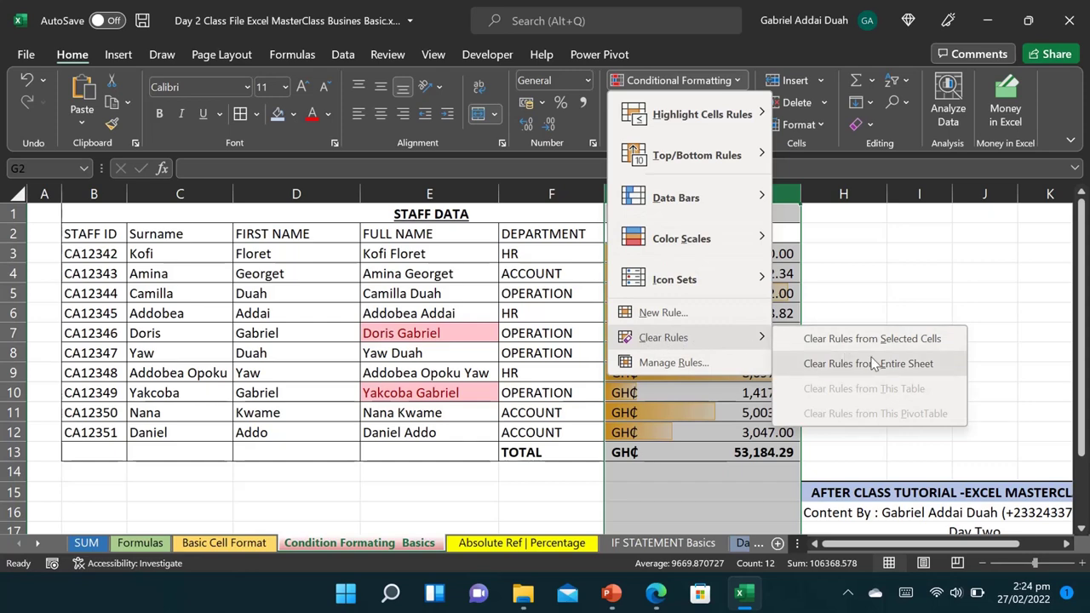
click(875, 363)
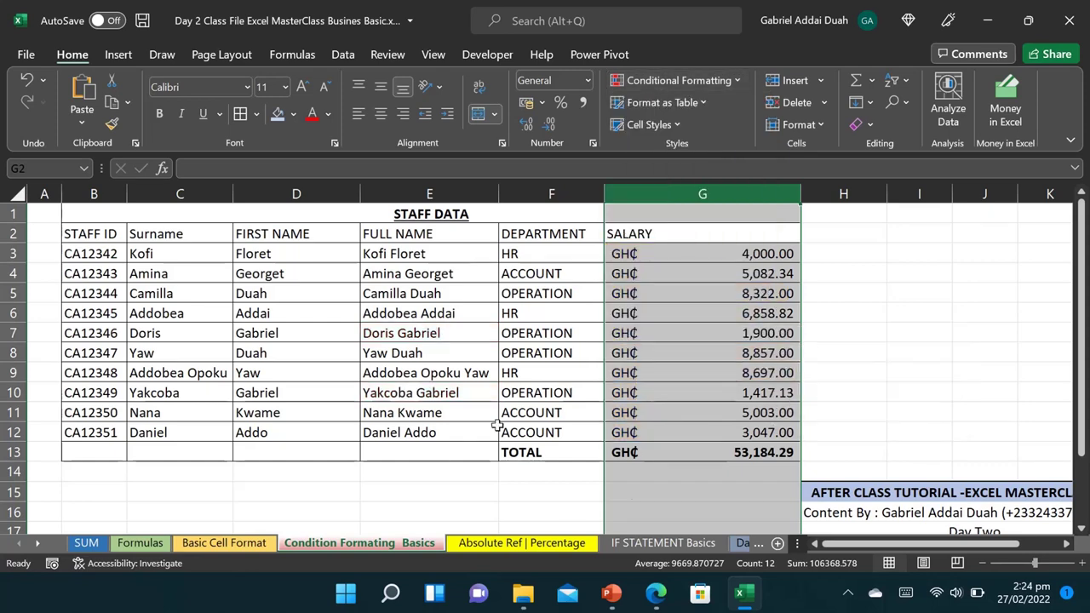
Apply the five coloured arrows directional icon set to salaries G3:G12, excluding the total
click(720, 254)
drag(720, 254, 726, 426)
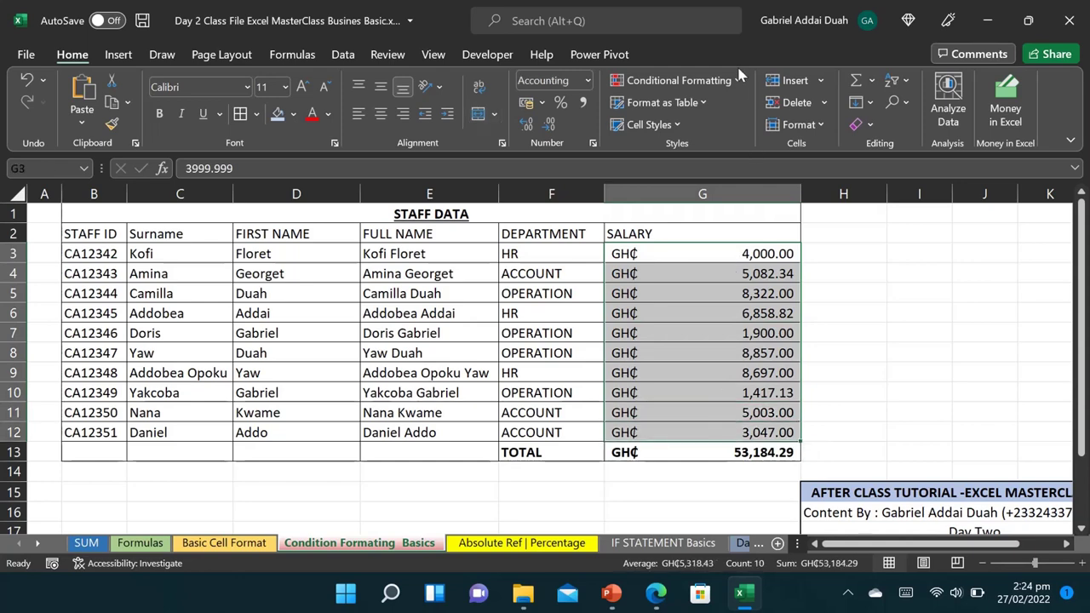
click(673, 81)
mouse_move(724, 239)
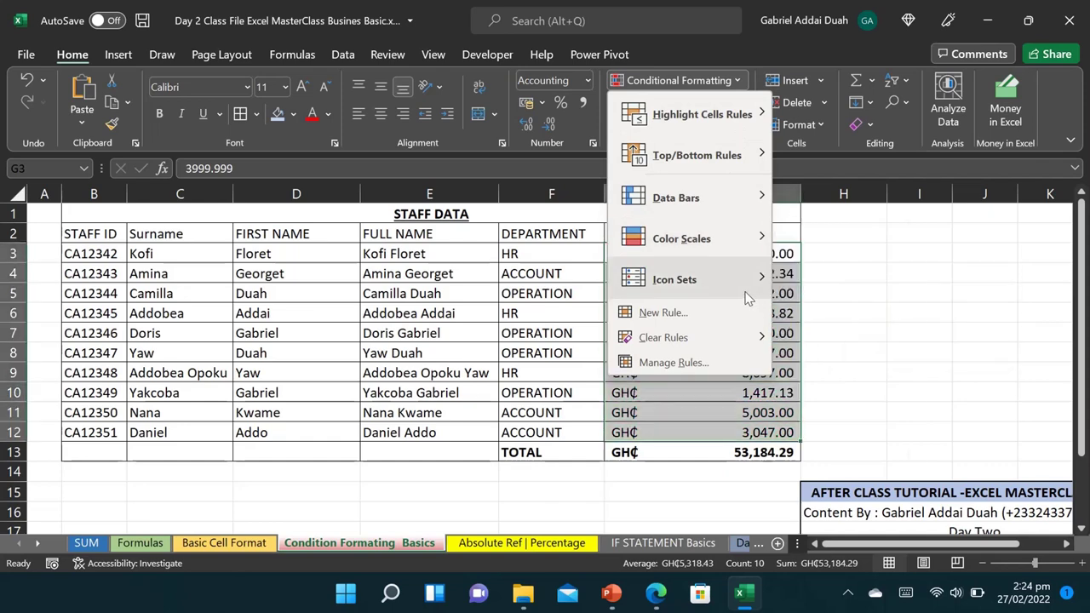
mouse_move(748, 290)
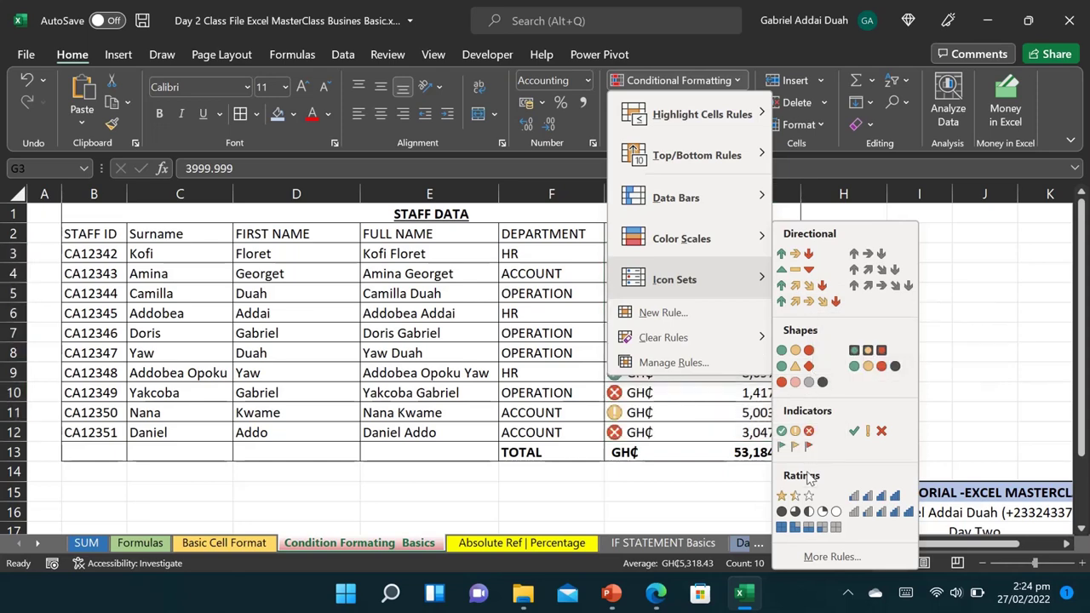
click(827, 302)
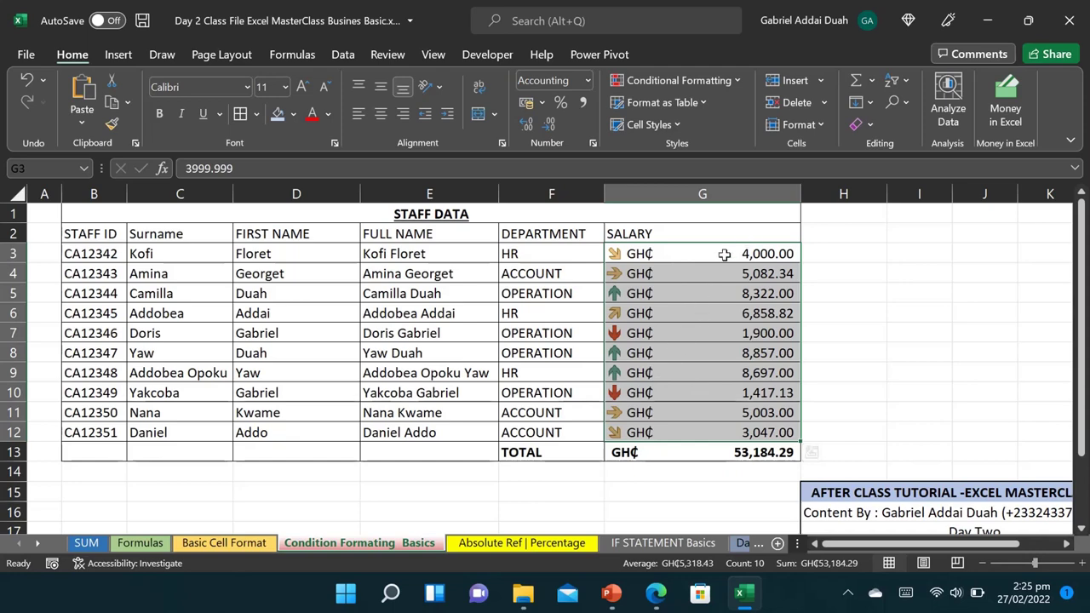
On the Absolute Ref | Percentage sheet, enter the labels Relative Ref in I4 and Absolute Ref in I5, and widen column I
click(540, 546)
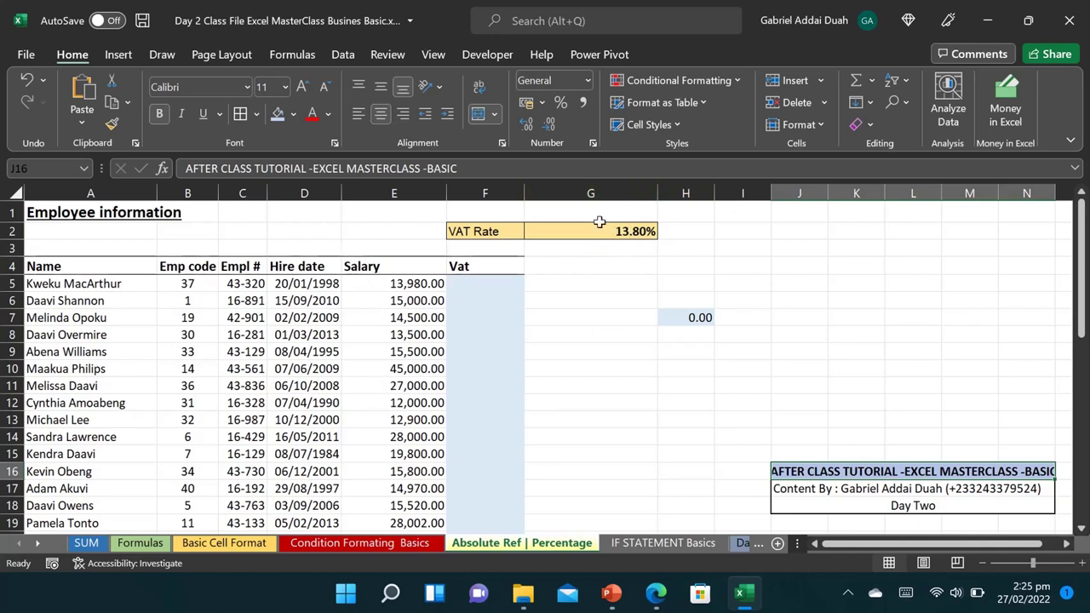
click(749, 260)
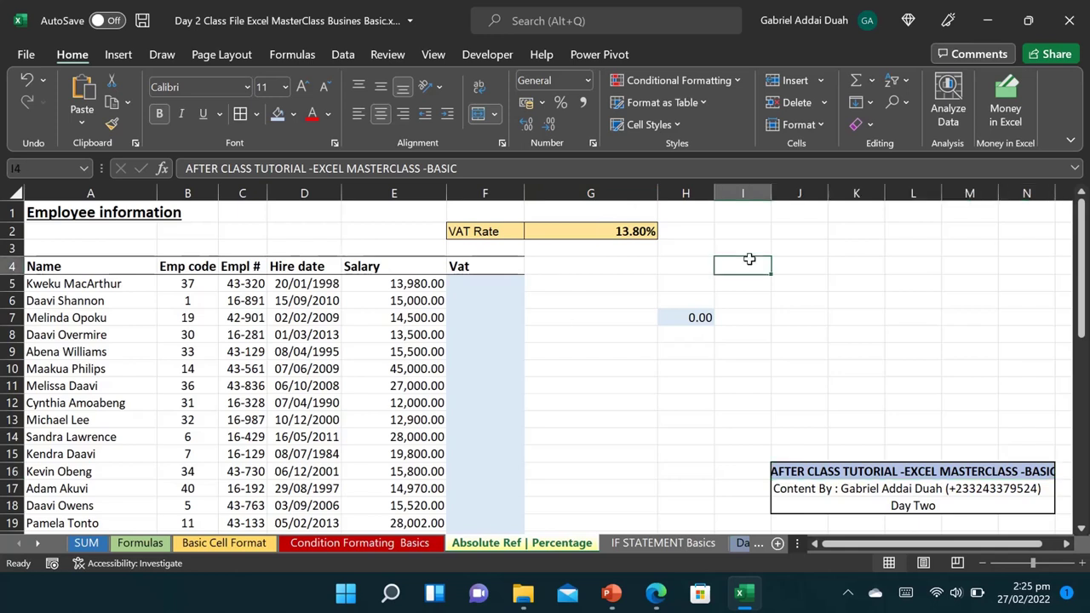
text(Rela)
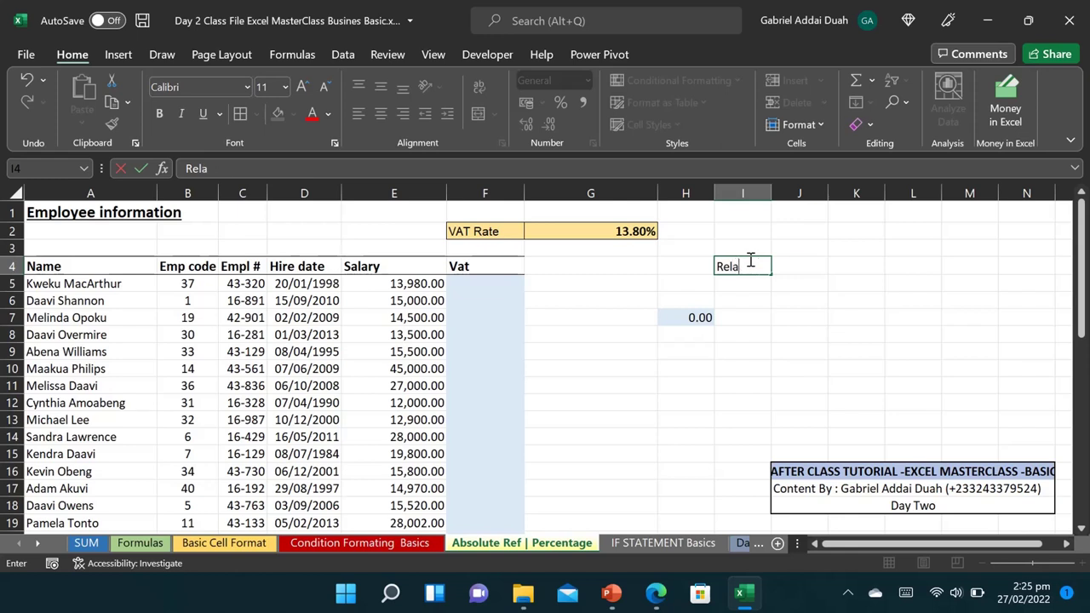
text(tive Ref)
key(Return)
text(Absolut)
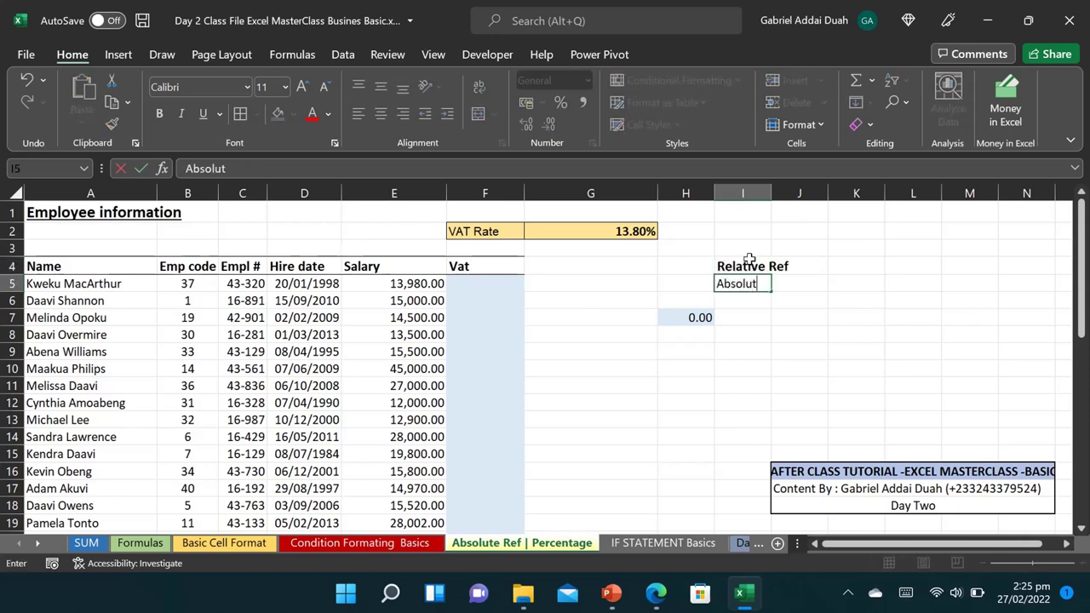
text(e Ref)
key(Return)
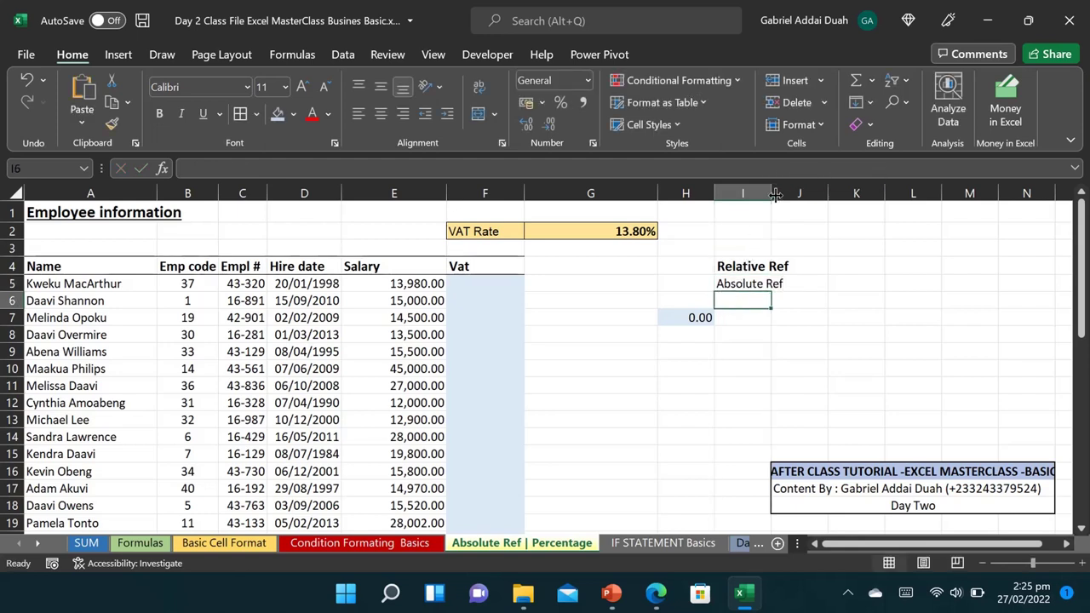
drag(775, 195, 796, 195)
Enter $ in J5 beside the Absolute Ref label, and format the cell with a light blue fill and right alignment
click(836, 283)
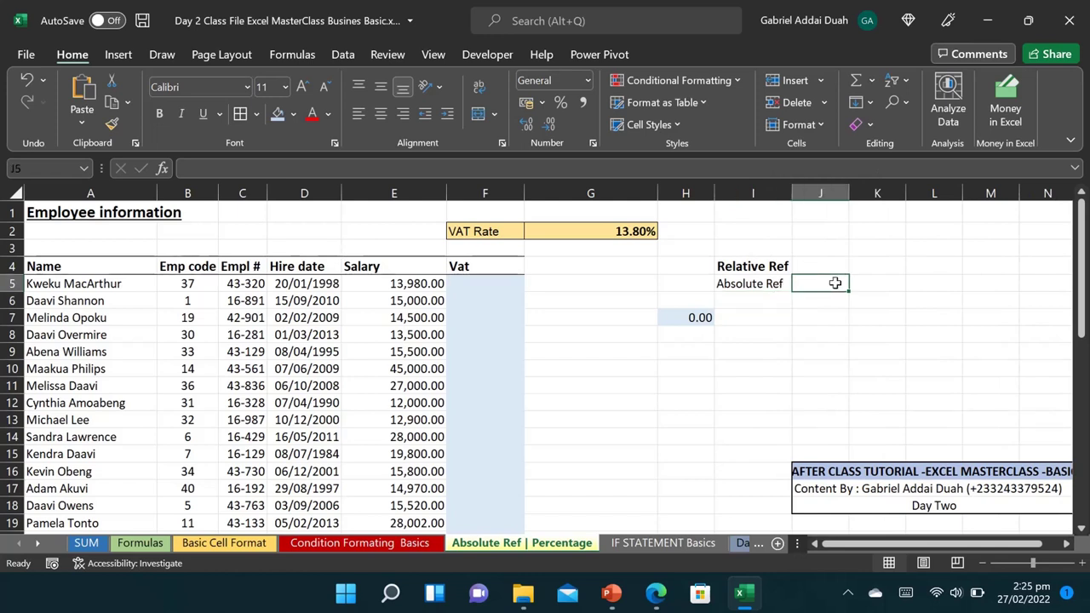
text($)
key(Return)
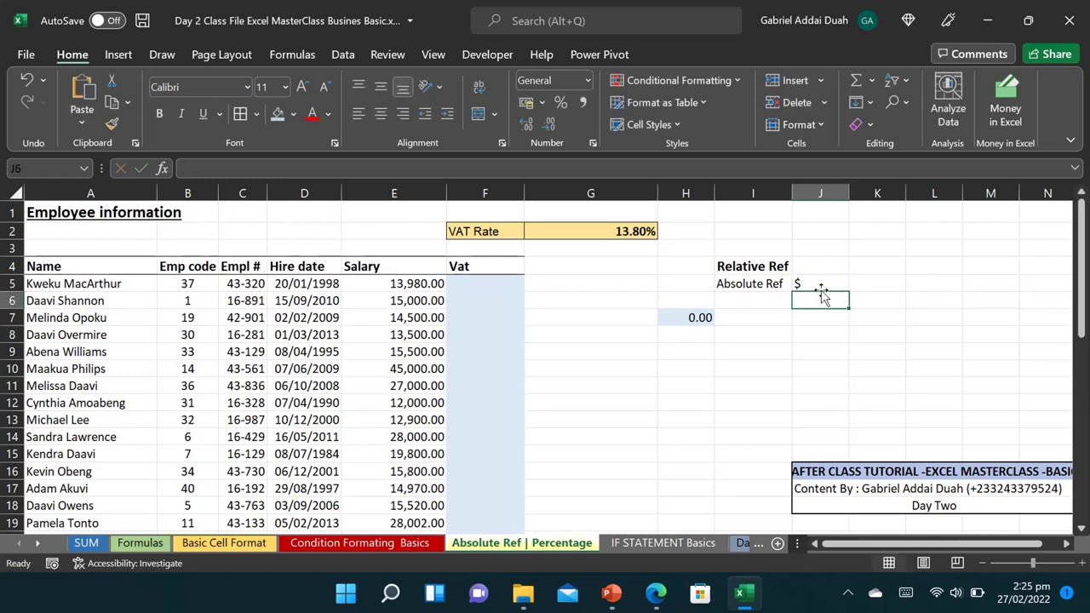
click(805, 282)
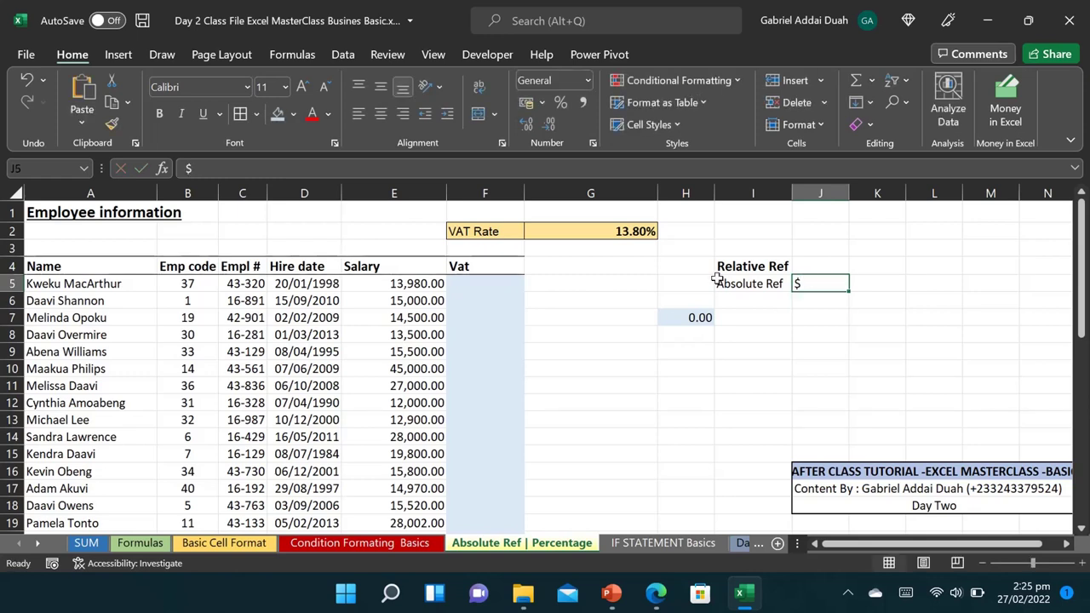
click(293, 115)
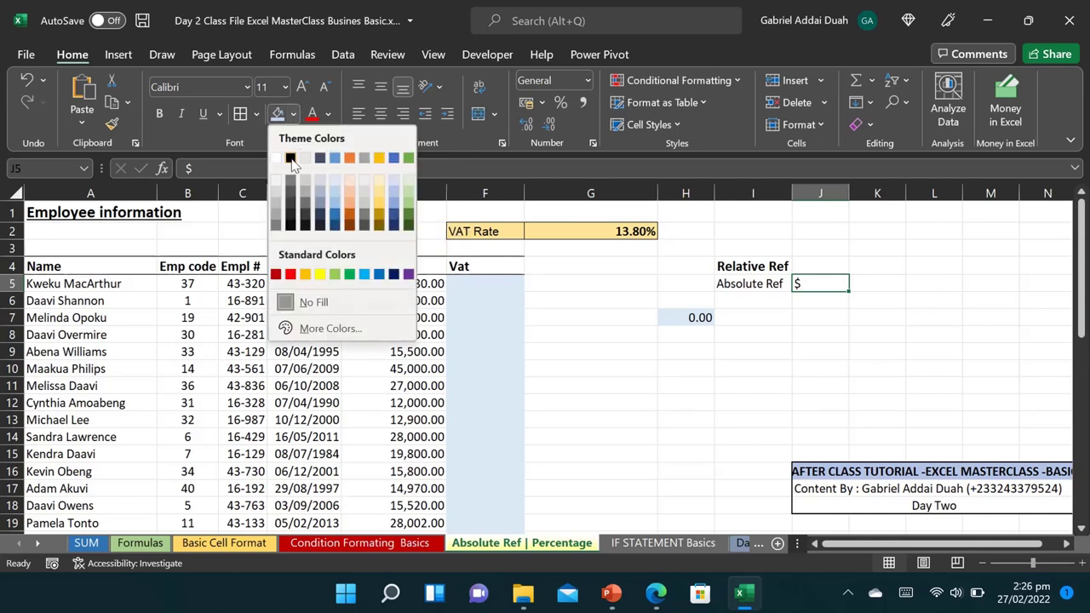
click(340, 192)
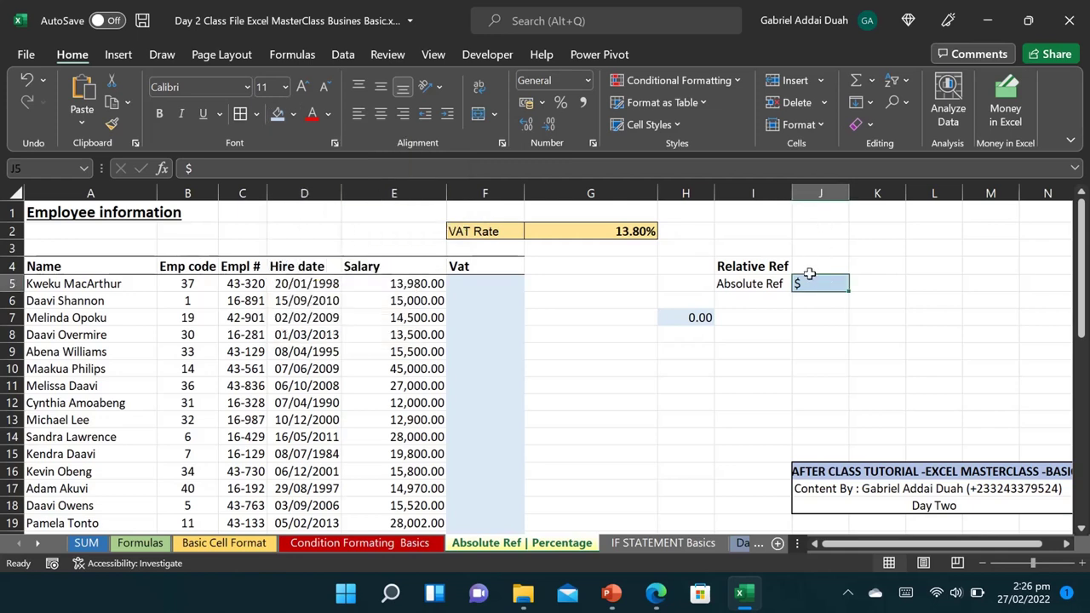
click(402, 113)
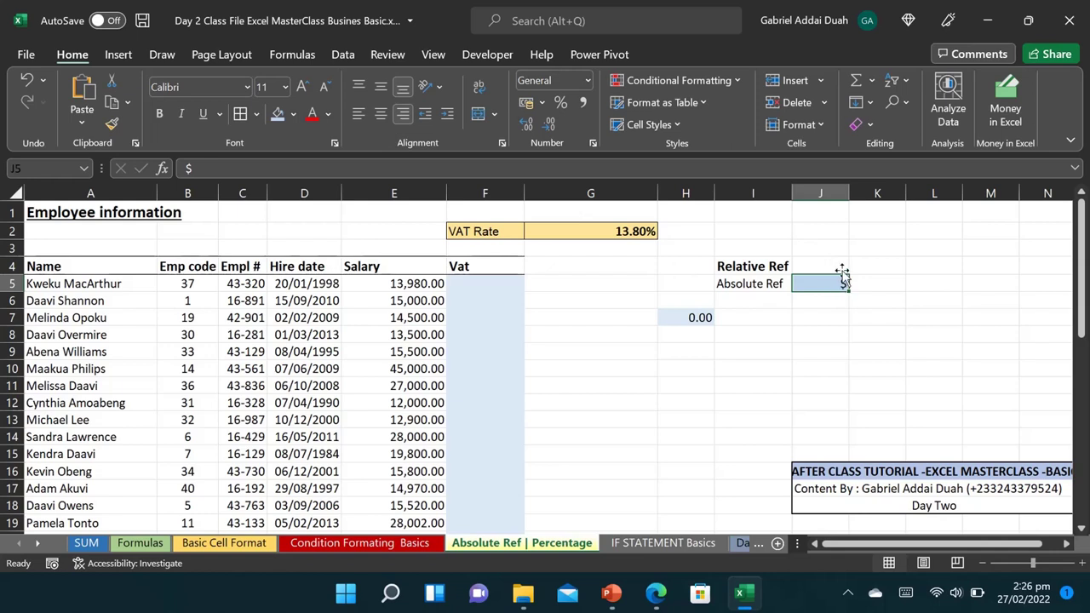
click(808, 259)
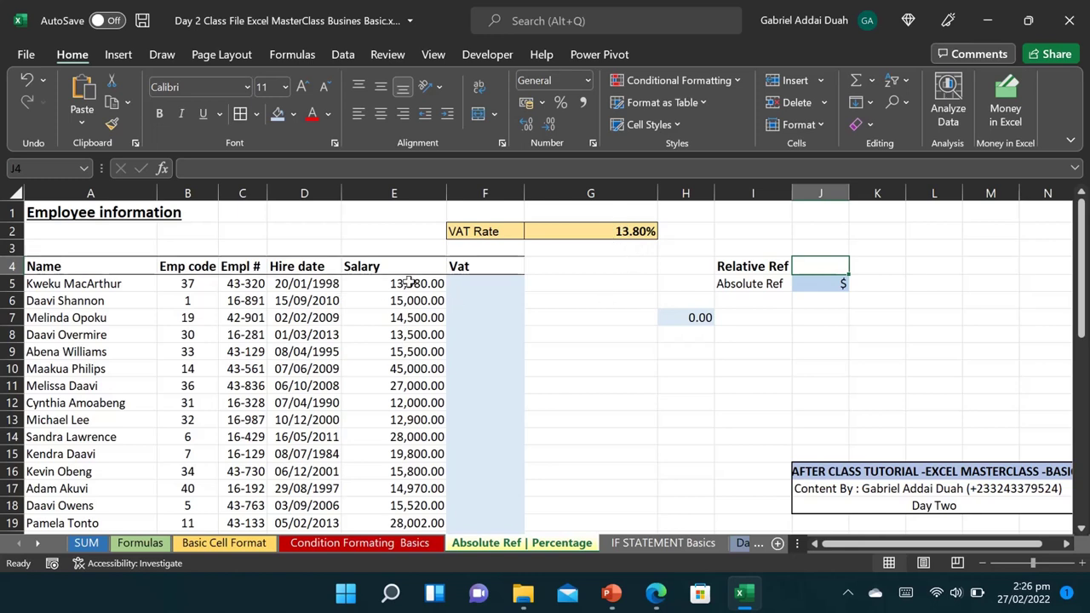
Calculate the first employee's VAT in F5 with the relative formula =E5*G2 and fill it down to F9
click(483, 290)
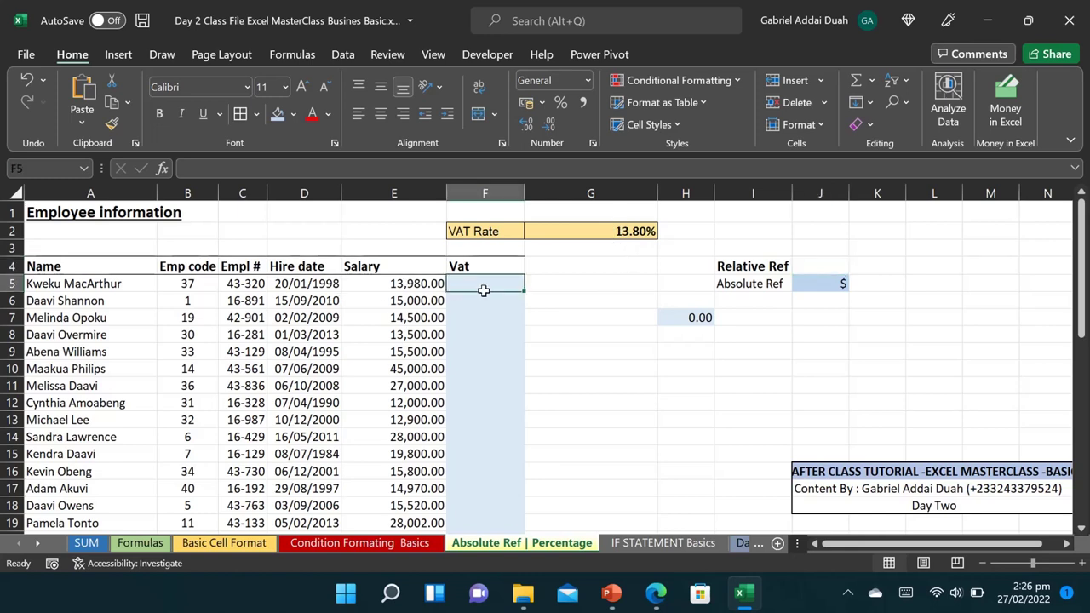
text(=)
click(418, 288)
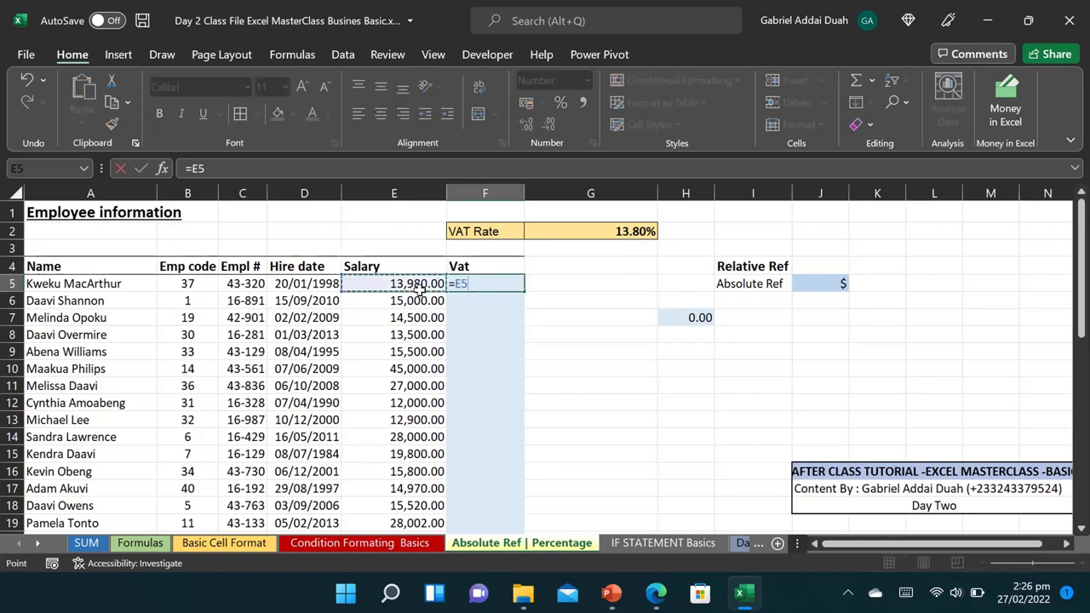
text(*)
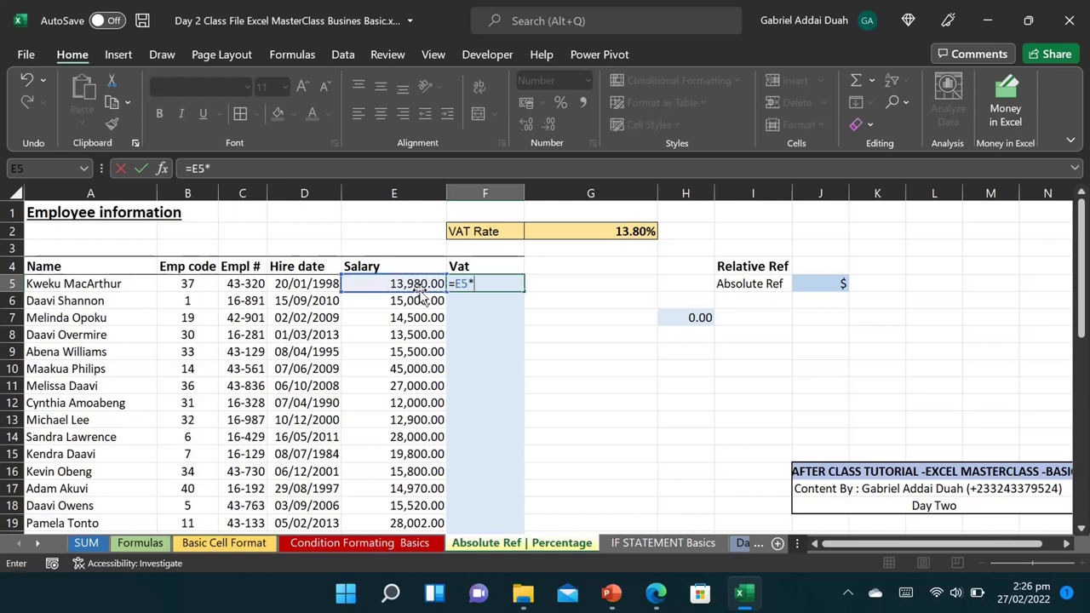
click(635, 232)
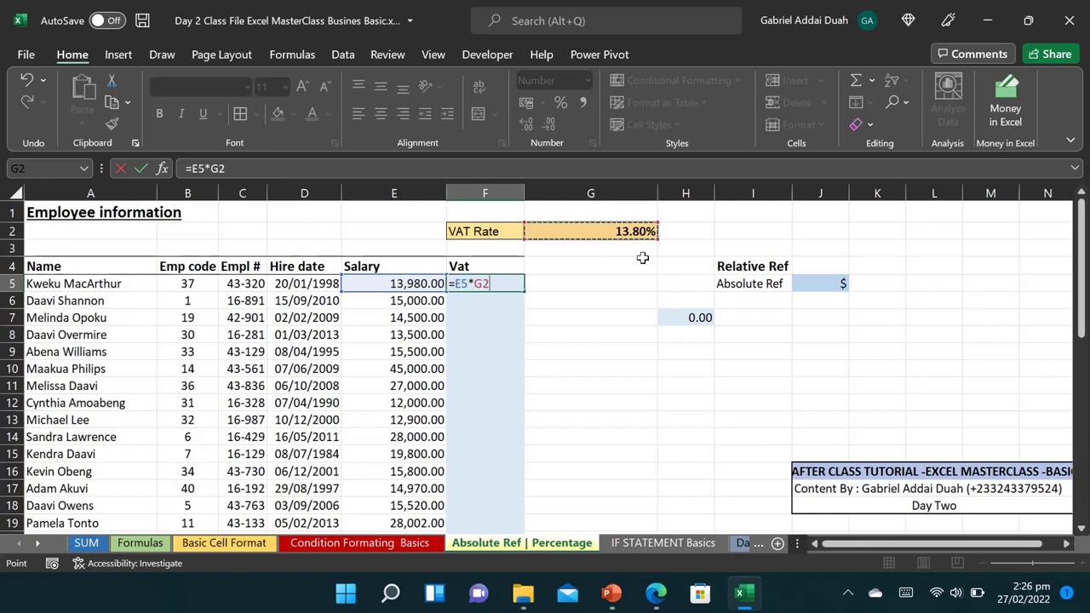
key(Return)
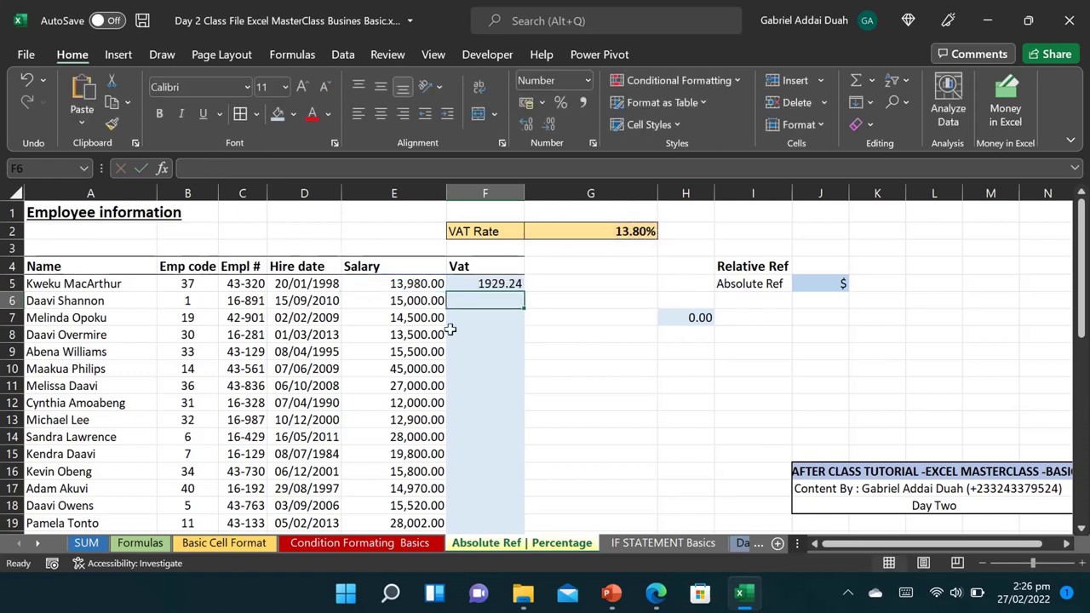
click(485, 281)
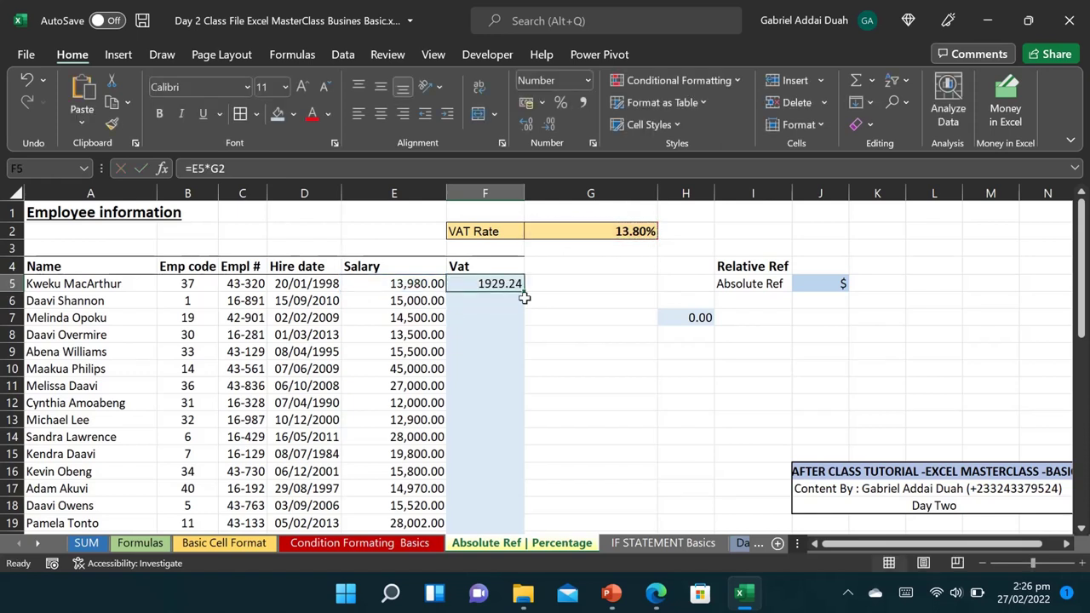
drag(526, 292, 523, 365)
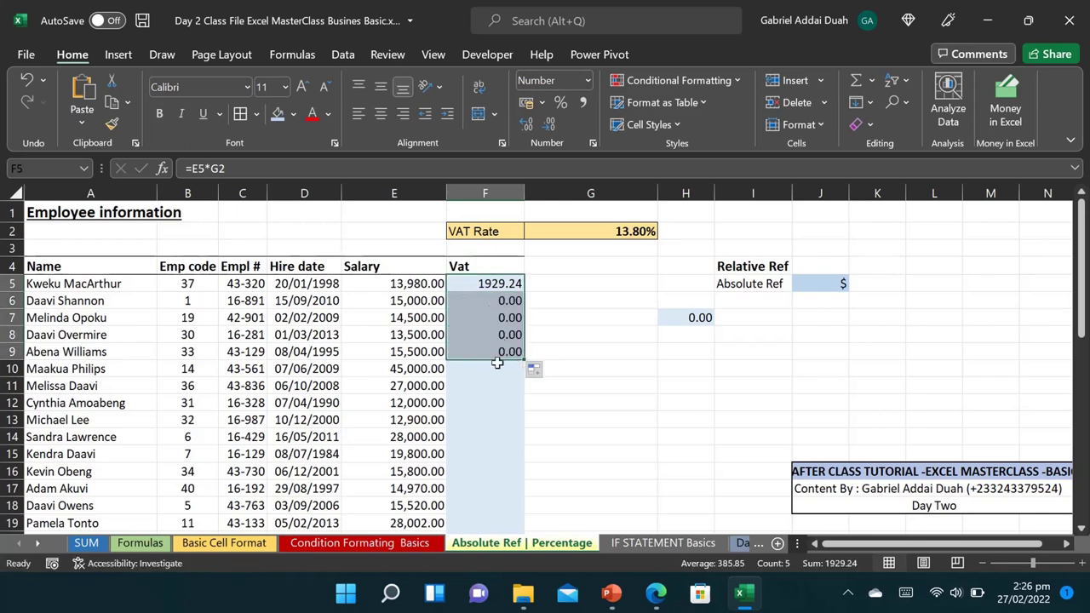
Inspect the cell references used by the VAT formulas in F5 and F6, and clear the trial formulas from F5:F9
click(497, 283)
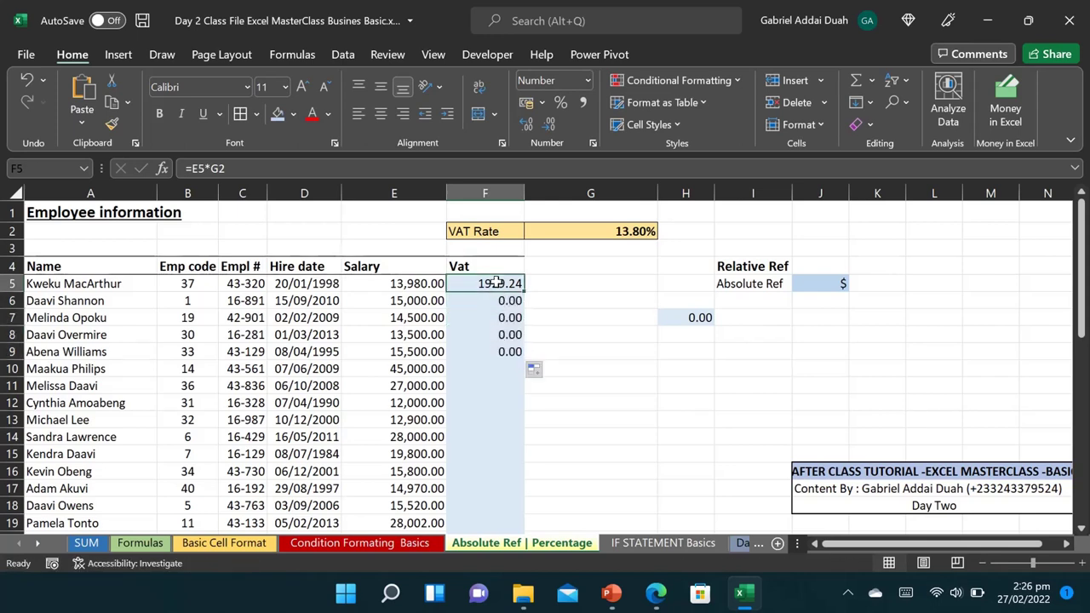
double_click(497, 282)
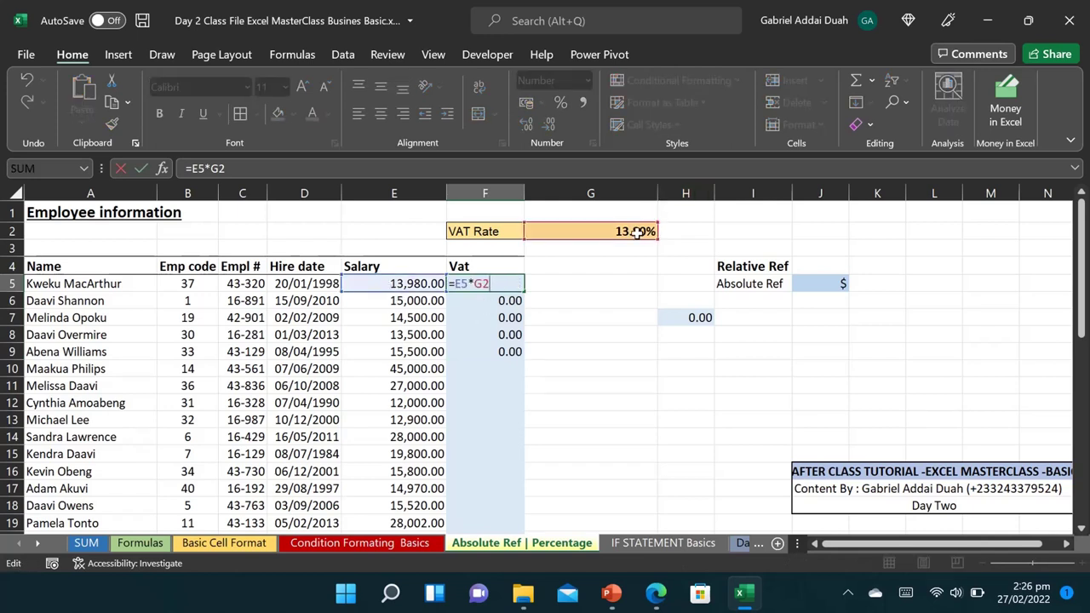
key(Return)
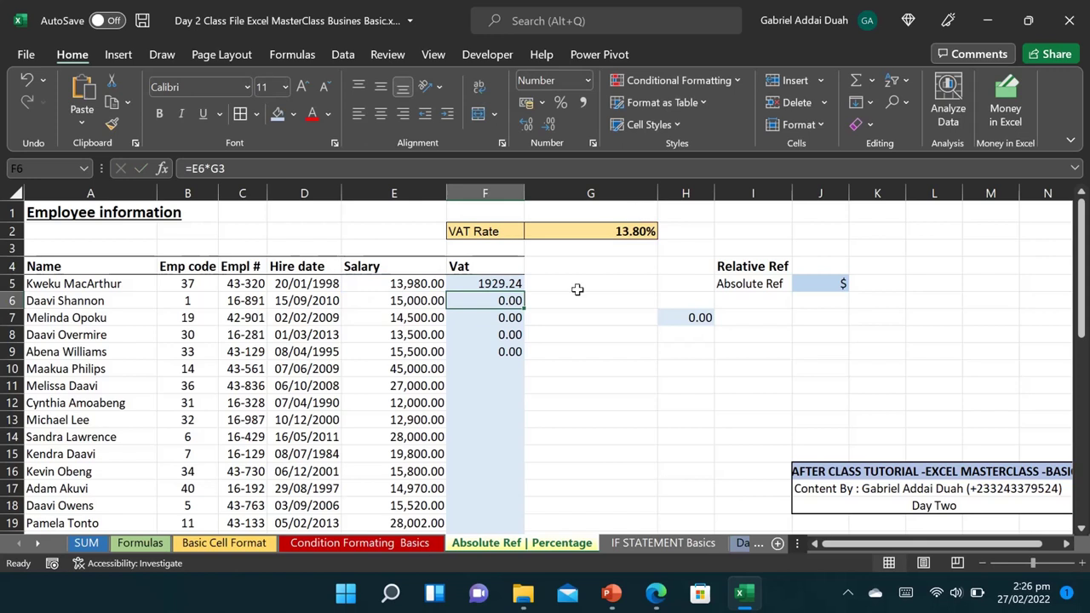
double_click(482, 302)
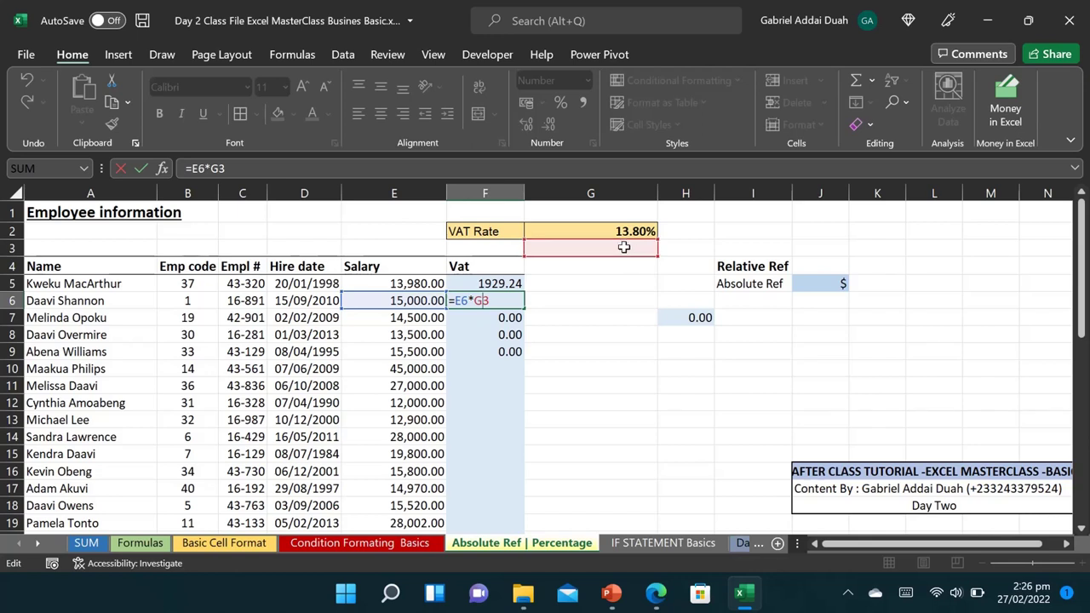
key(Return)
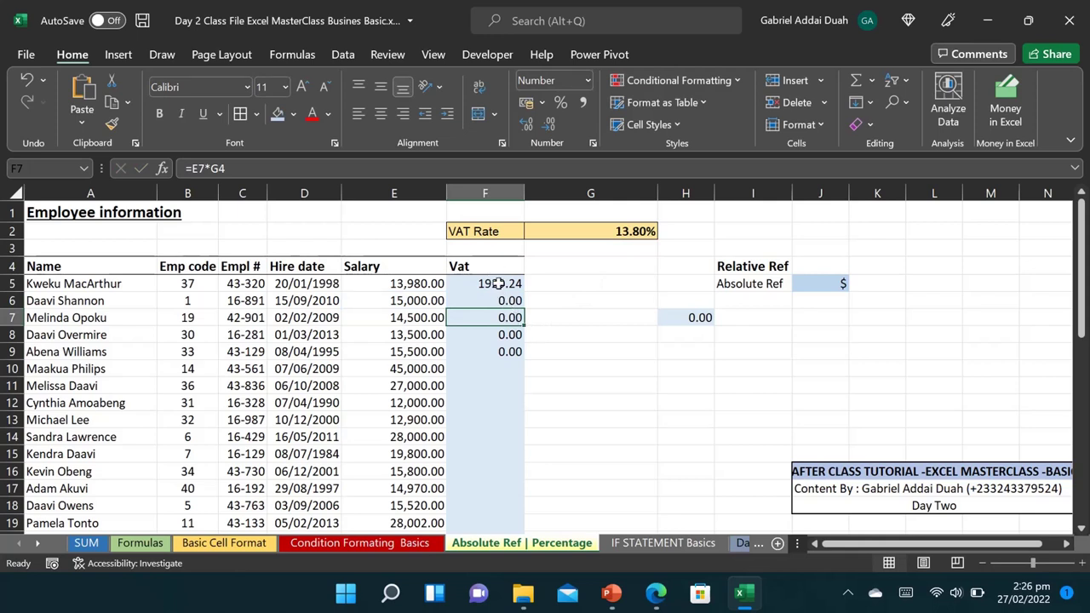
drag(498, 283, 501, 358)
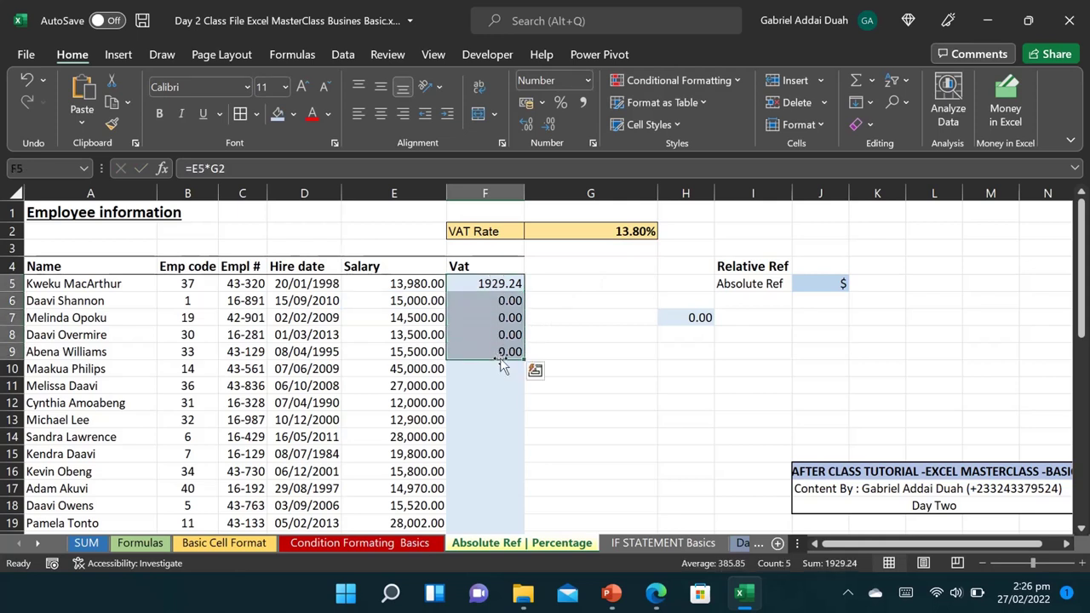
key(Delete)
Calculate the first employee's VAT in F5 with an absolute reference to the VAT rate, =E5*$G$2
click(504, 281)
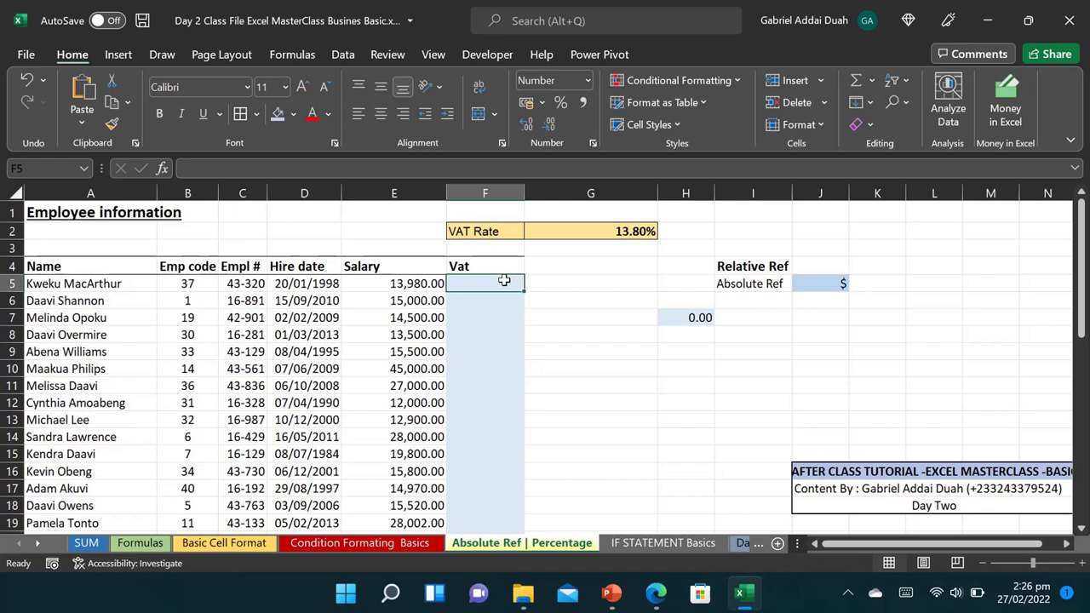
text(=)
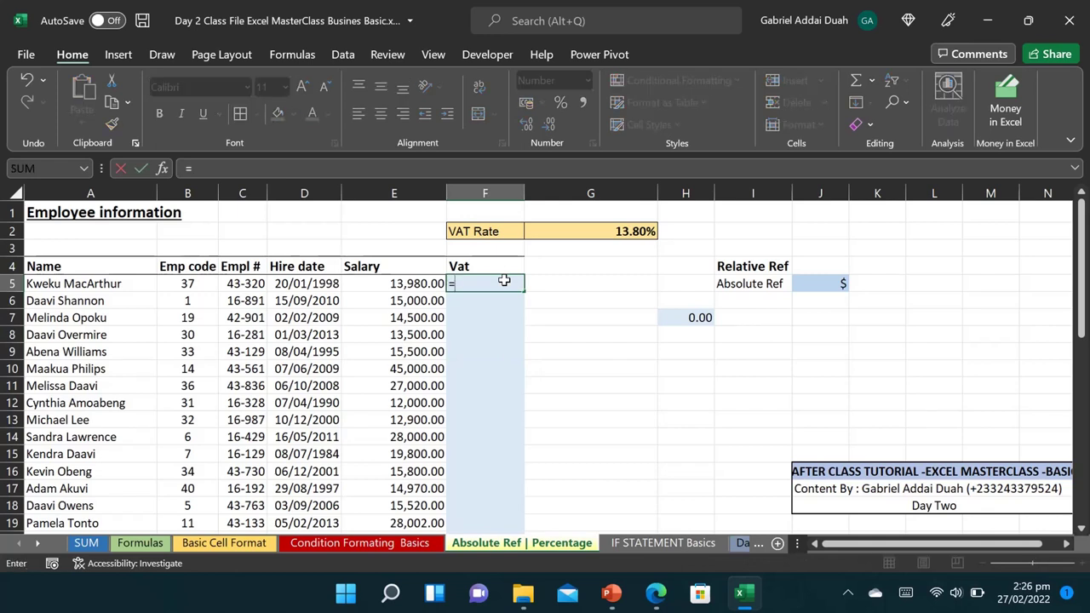
click(420, 288)
text(*)
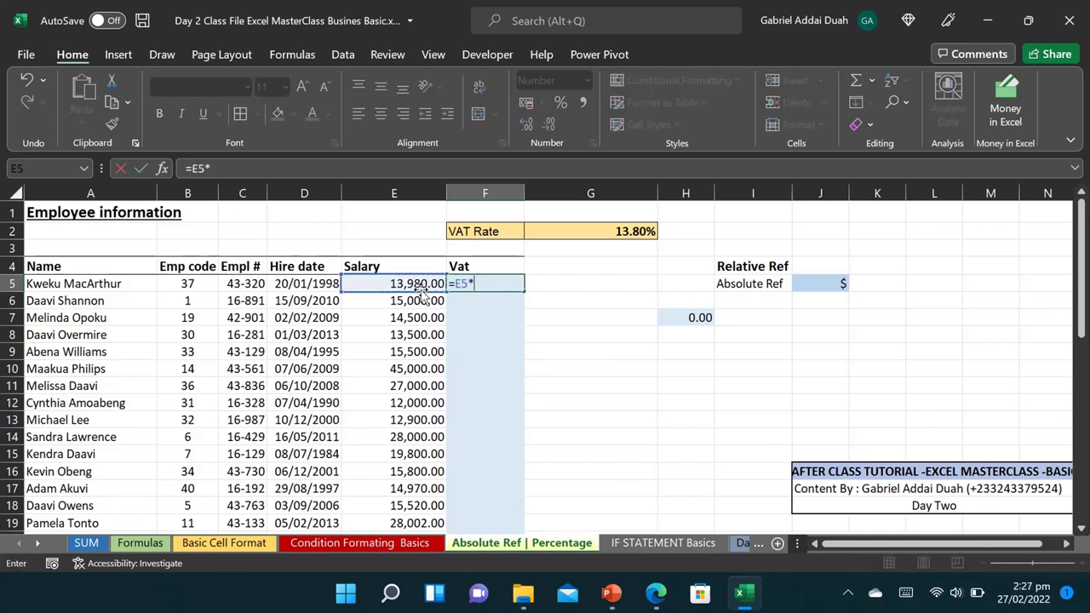
click(578, 234)
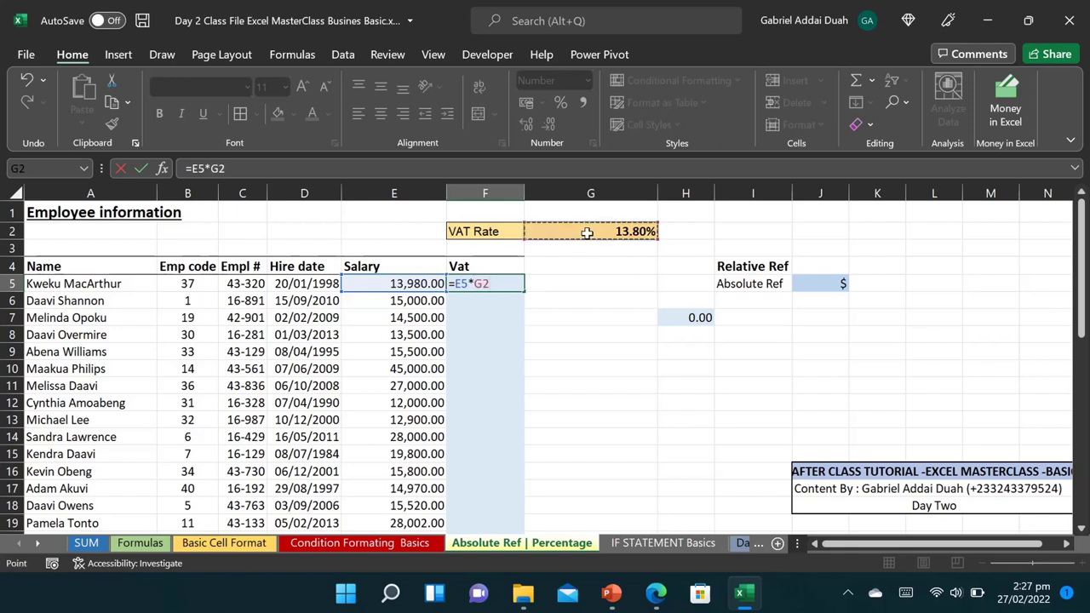
click(475, 284)
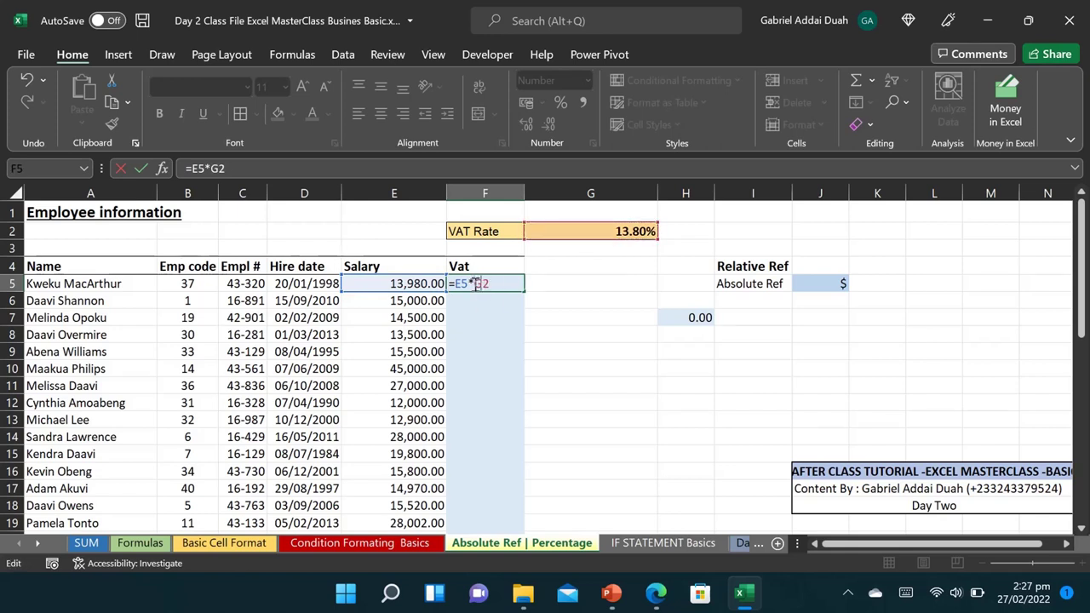
text($G$)
key(Return)
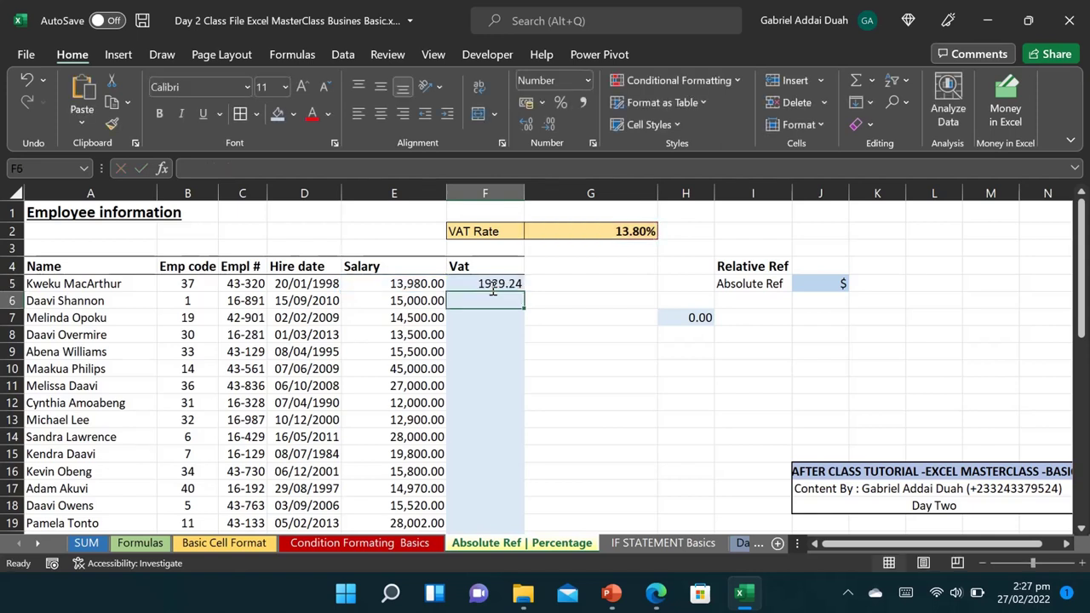
Fill the absolute-reference VAT formula from F5 down to F12, and check the cell references in F7 and F10
click(495, 281)
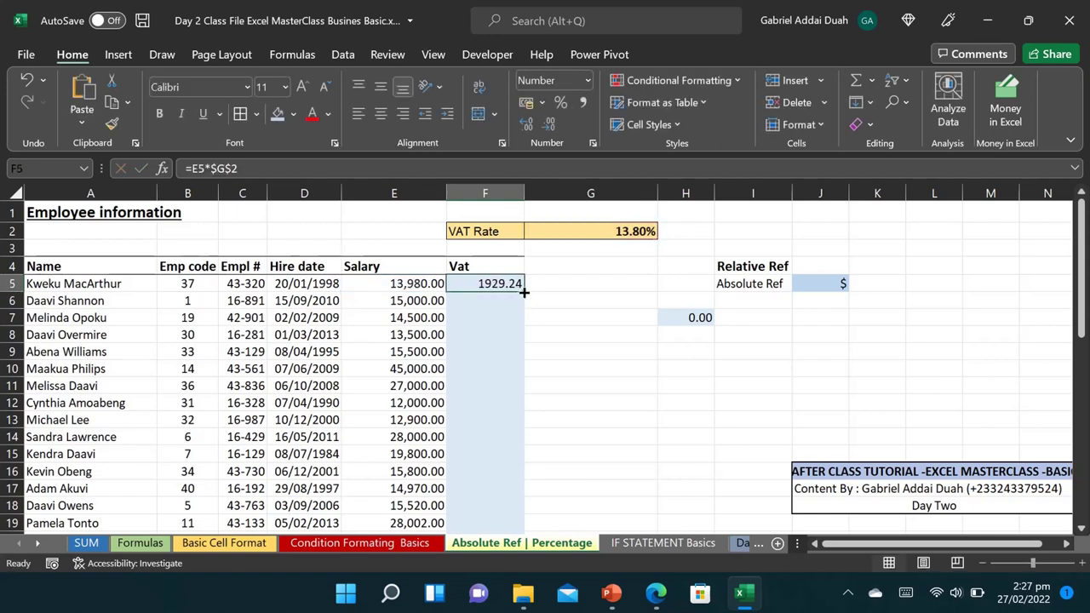
drag(523, 293, 518, 409)
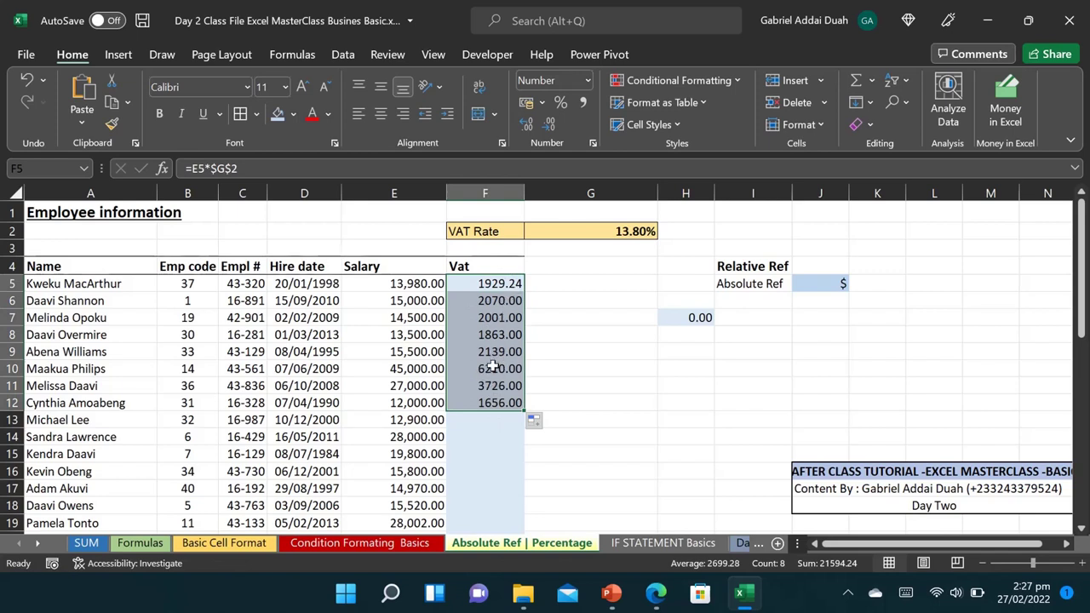
double_click(497, 314)
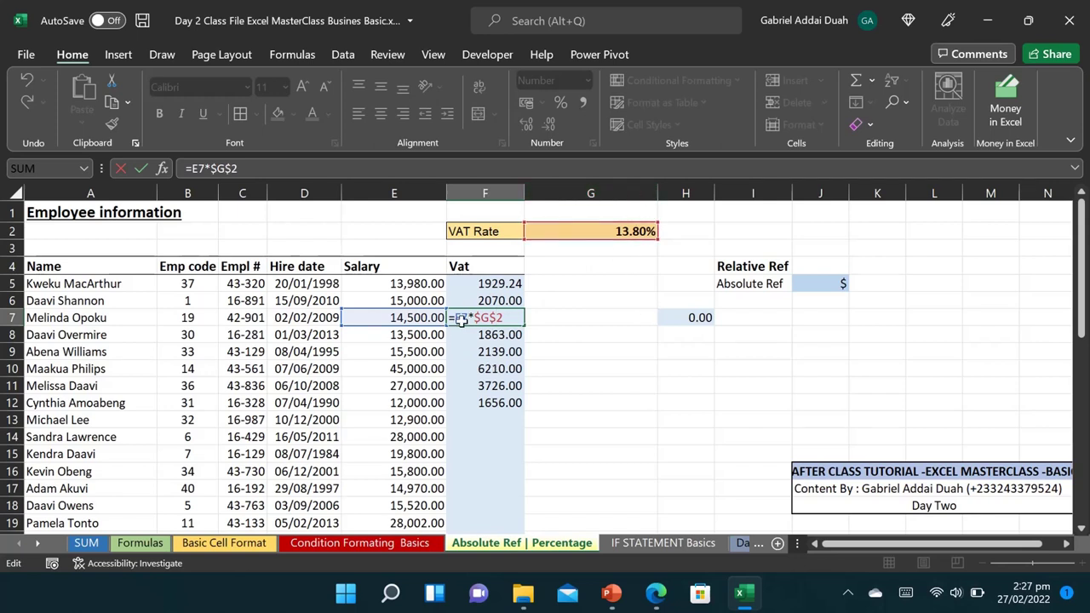
key(ctrl+Return)
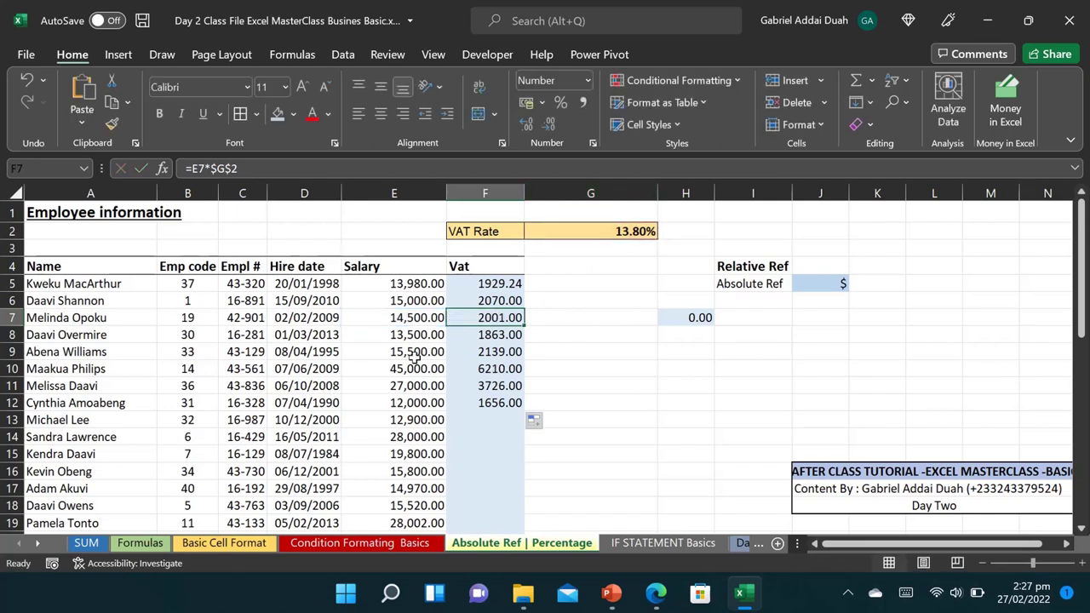
double_click(493, 368)
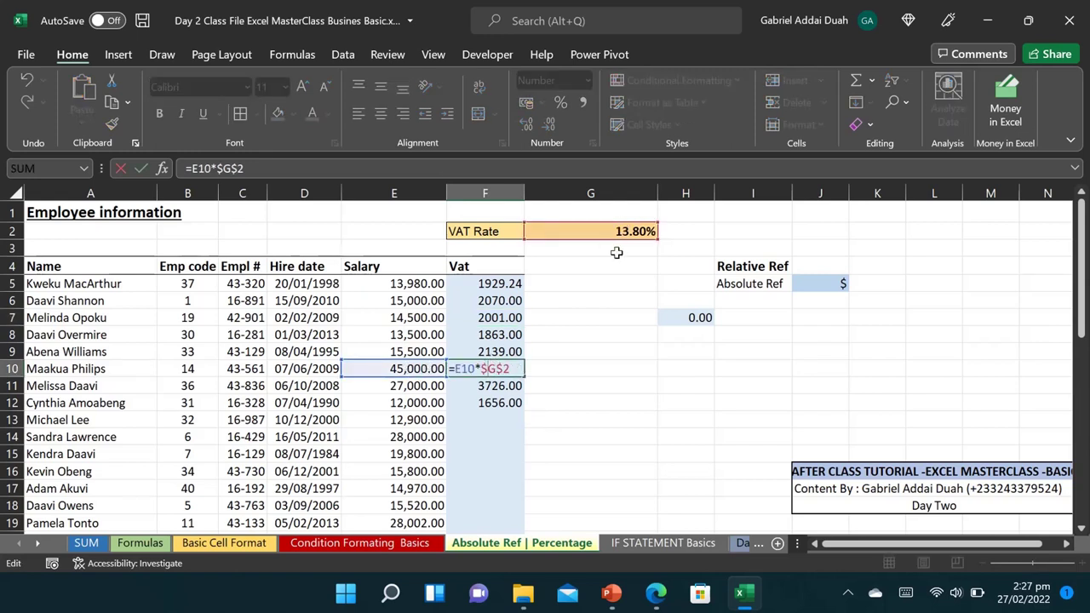
key(ctrl+Return)
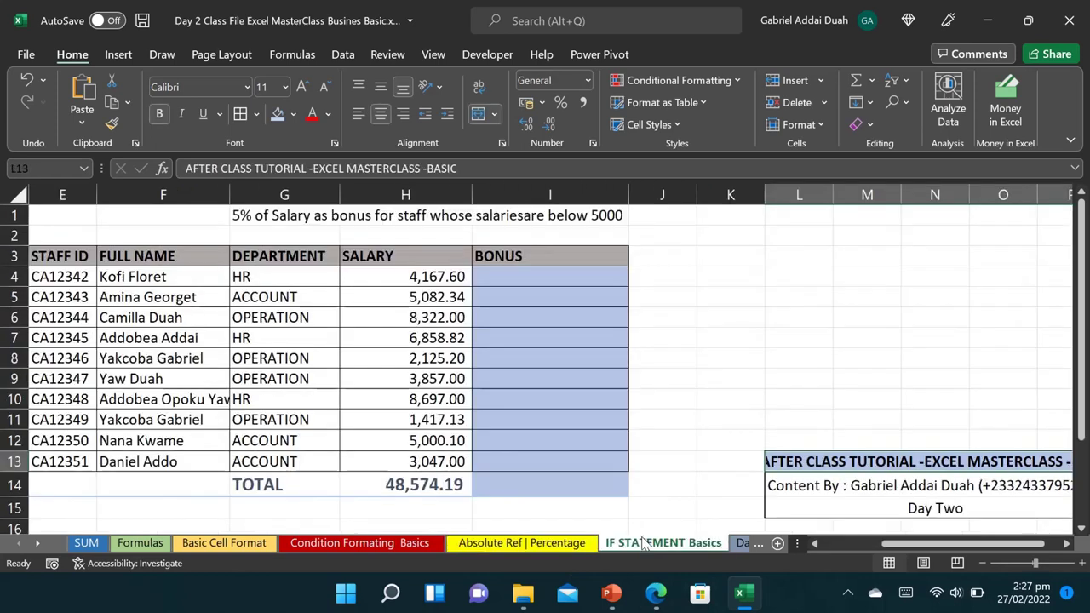
On the IF STATEMENT Basics sheet, enter the heading IF statement in K3 and autofit column K to it
click(645, 544)
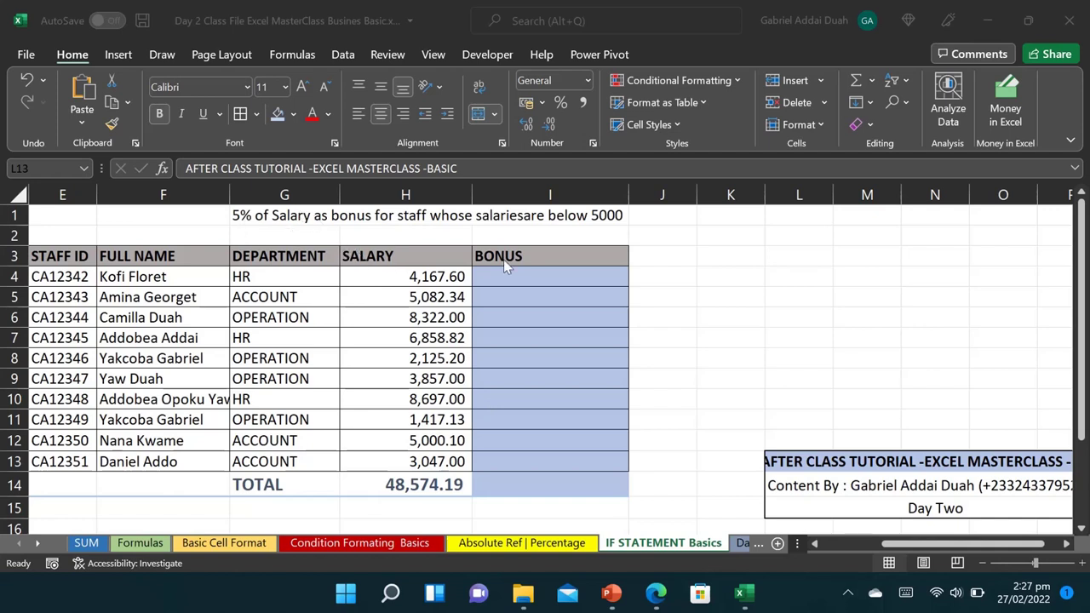
click(737, 251)
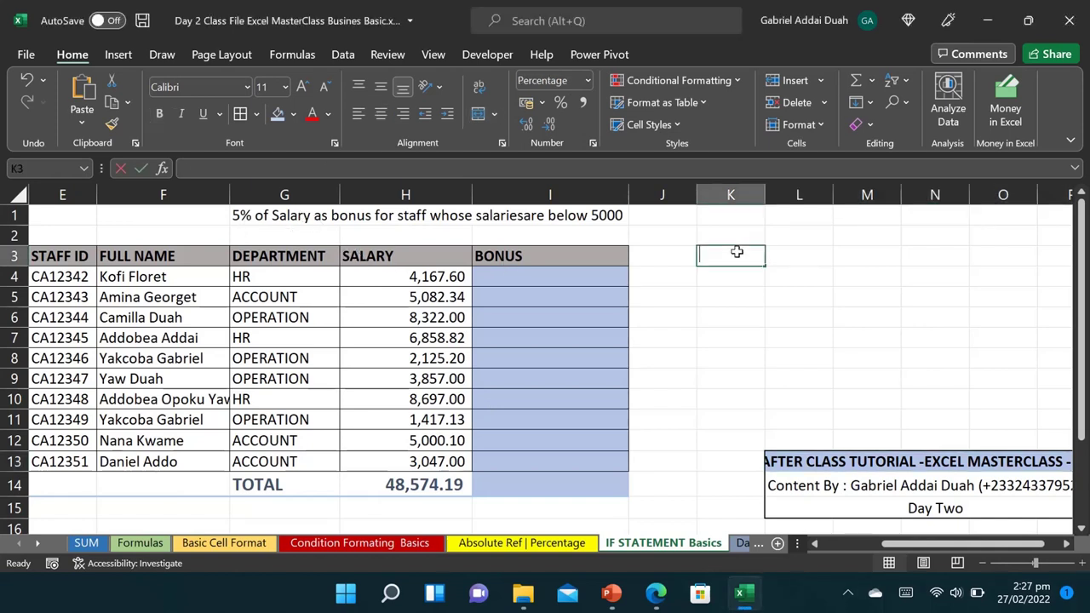
text(IF)
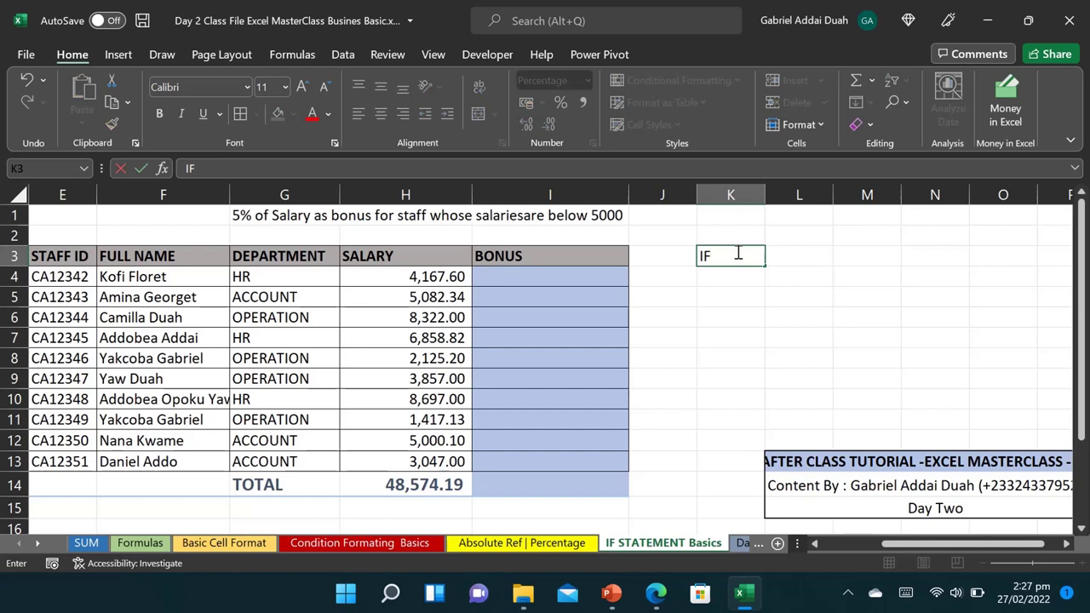
text( sta)
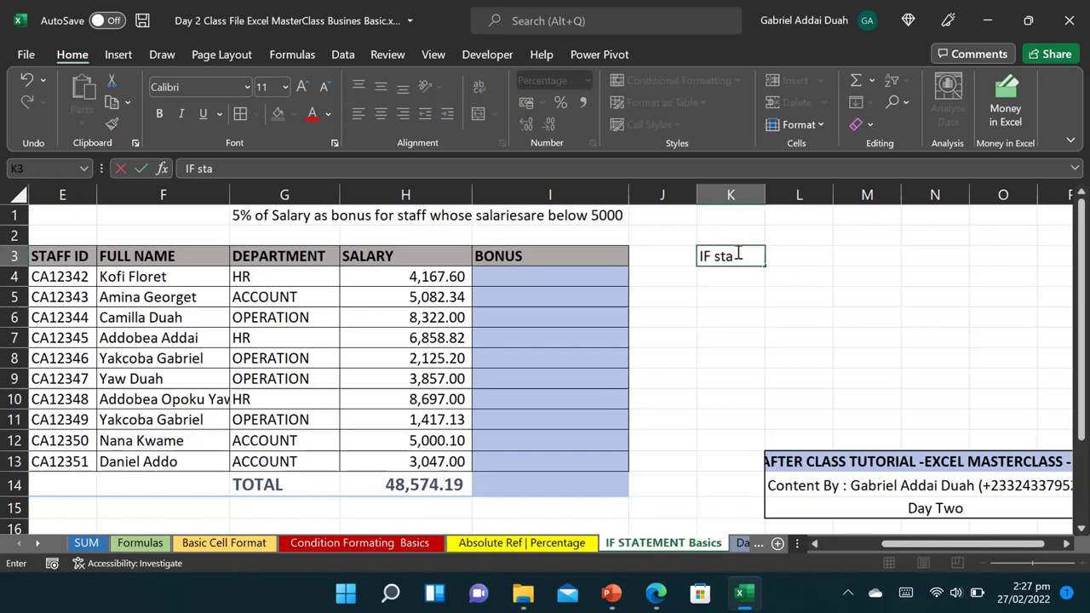
text(tement)
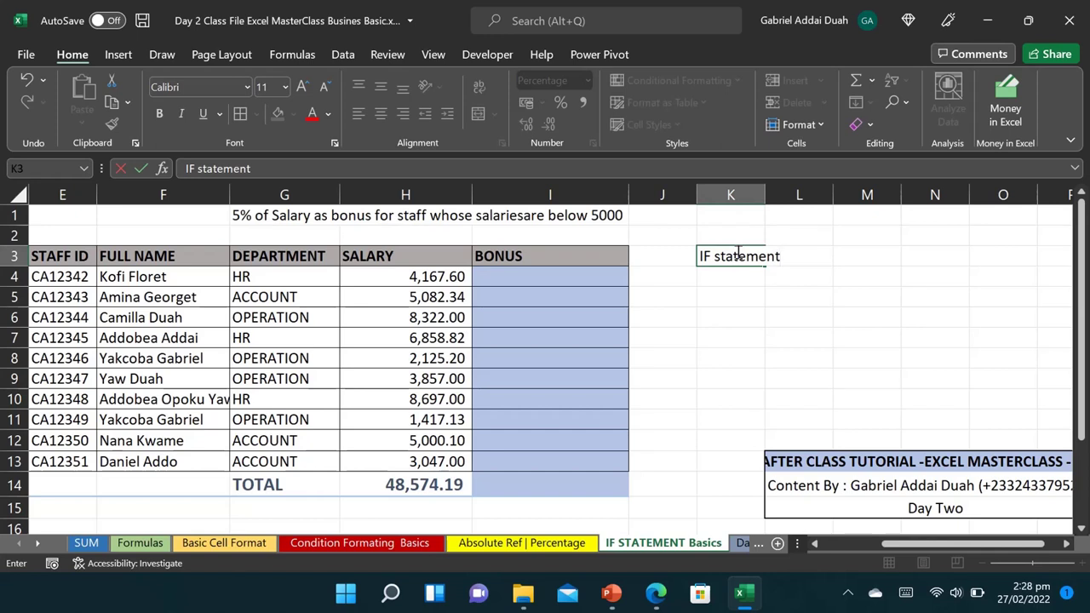
click(750, 196)
double_click(765, 195)
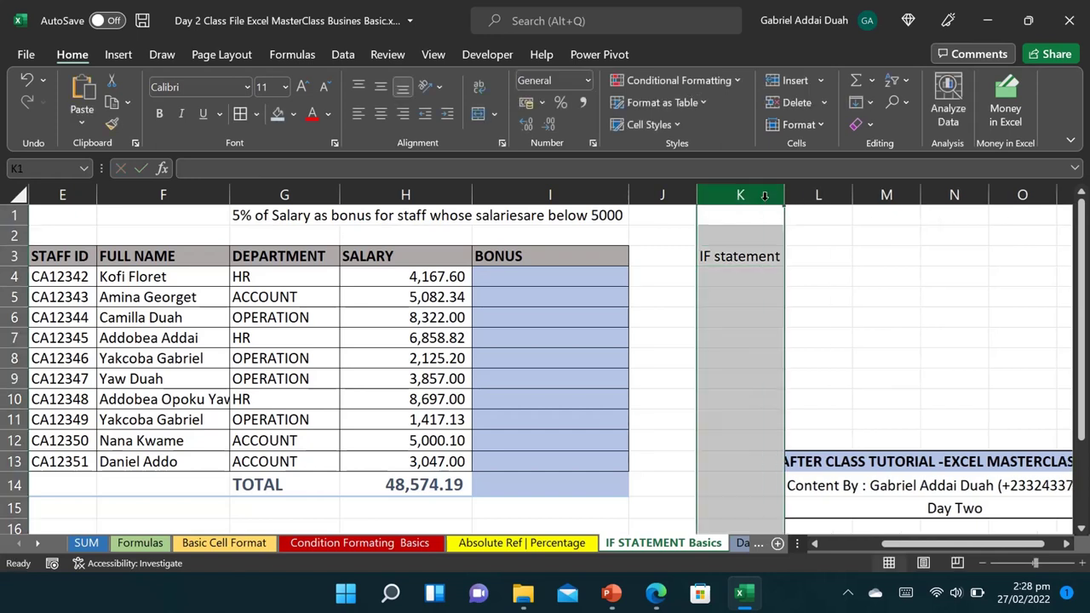
List the first part of the IF statement below the heading: 1 in K4 and Condition in L4
click(756, 275)
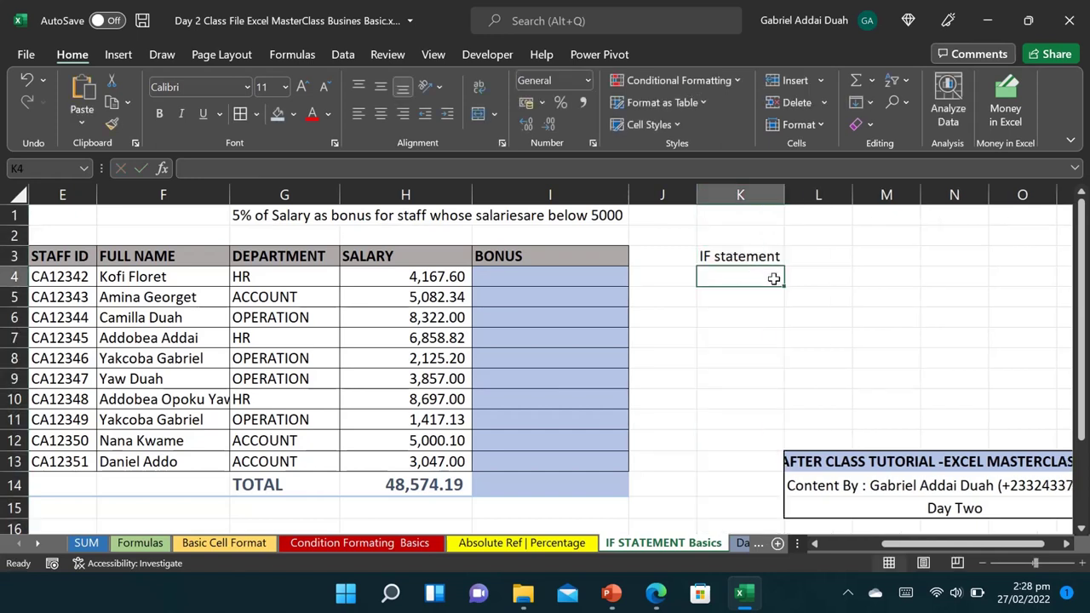
text(1.)
key(Tab)
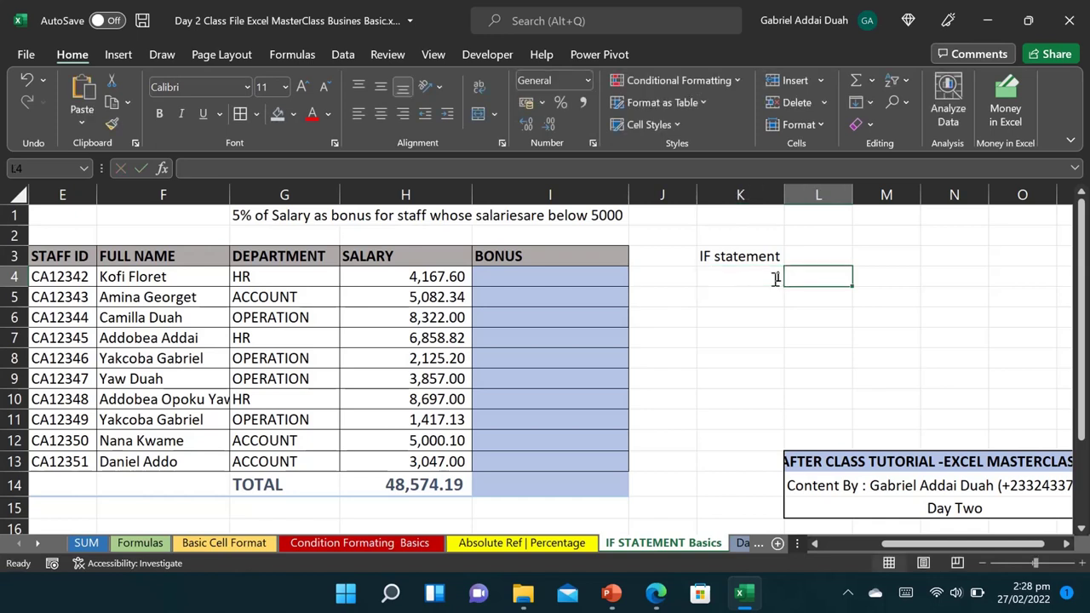
text(Con)
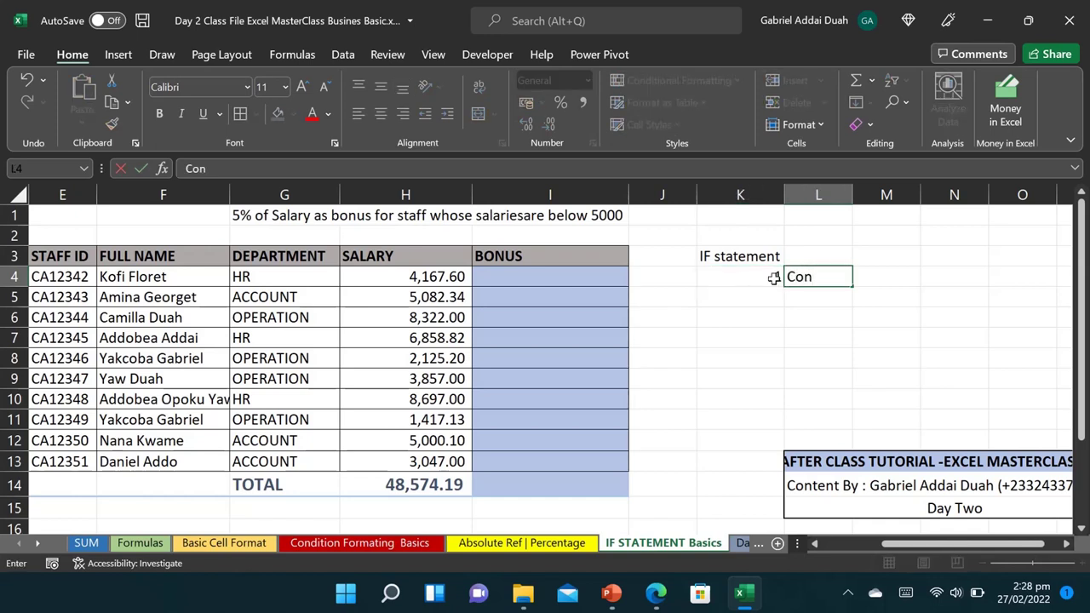
text(dition)
key(Return)
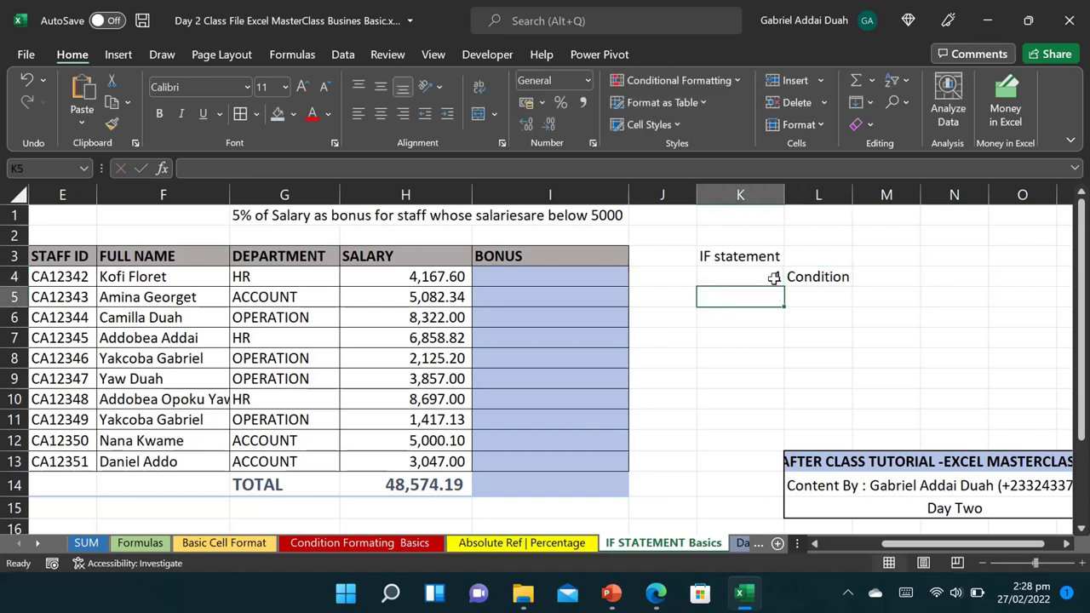
Add the second part of the IF statement: 2 in K5 and If True in L5
text(2)
key(Tab)
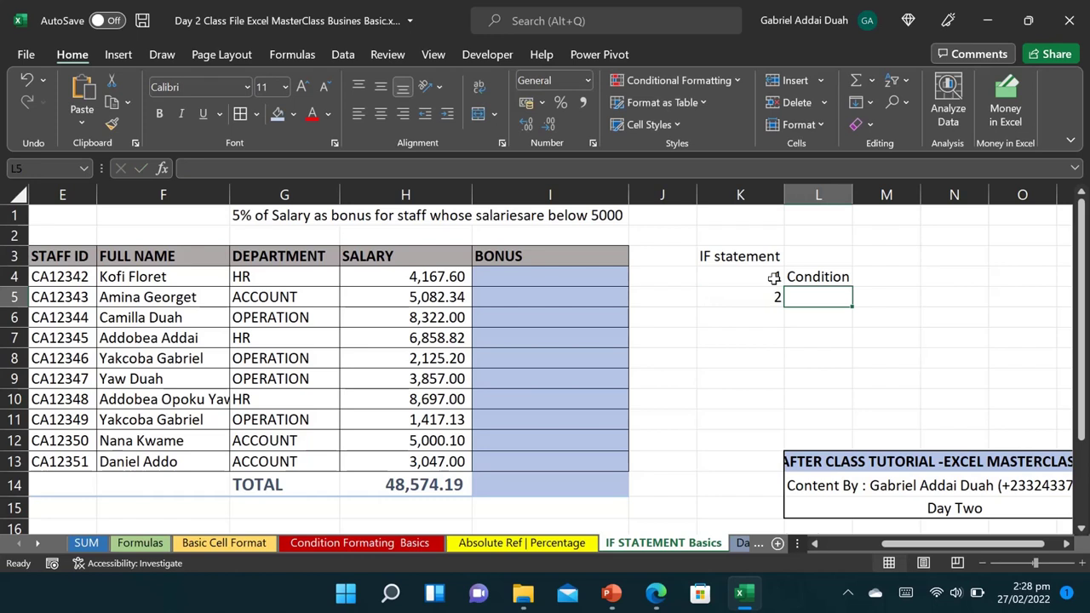
text(If)
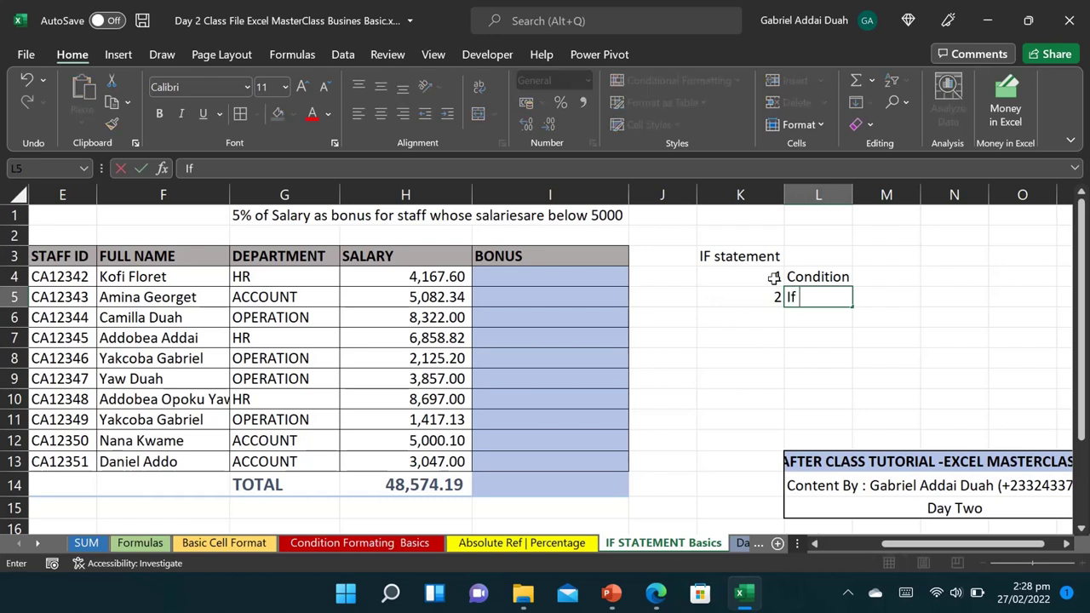
text( Tu)
key(BackSpace)
text(reu)
key(BackSpace)
key(BackSpace)
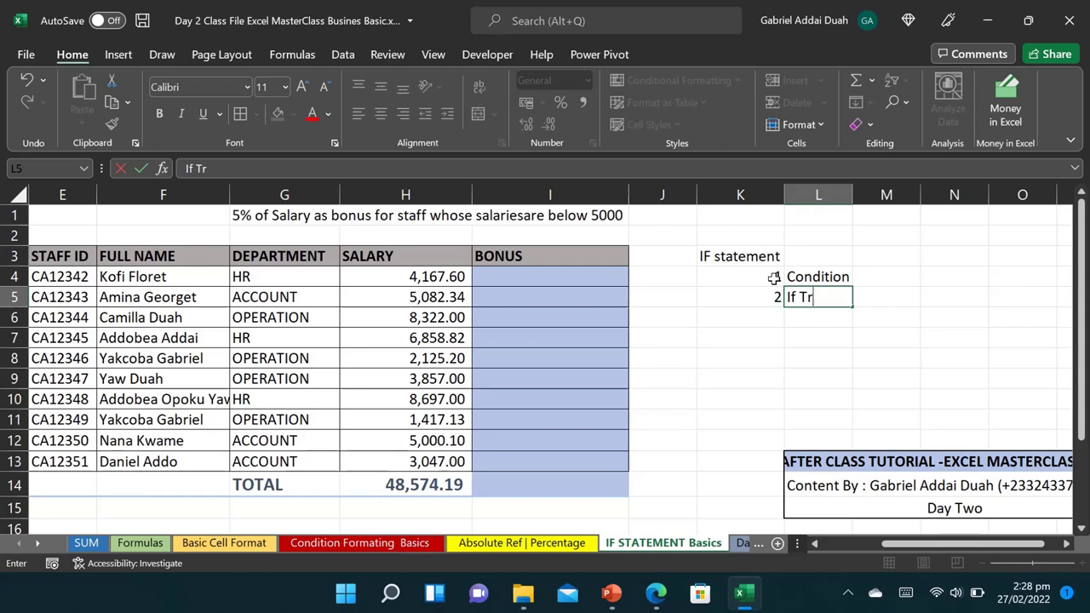
key(Return)
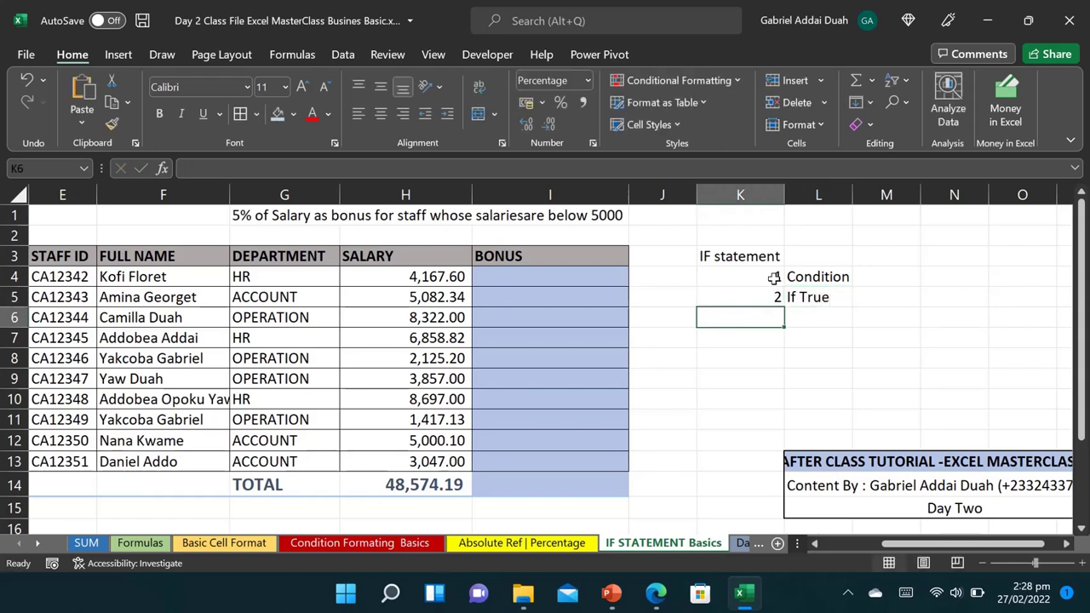
Add the third line of the IF statement list: 3% in K6 and if False in L6
text(3%)
key(Tab)
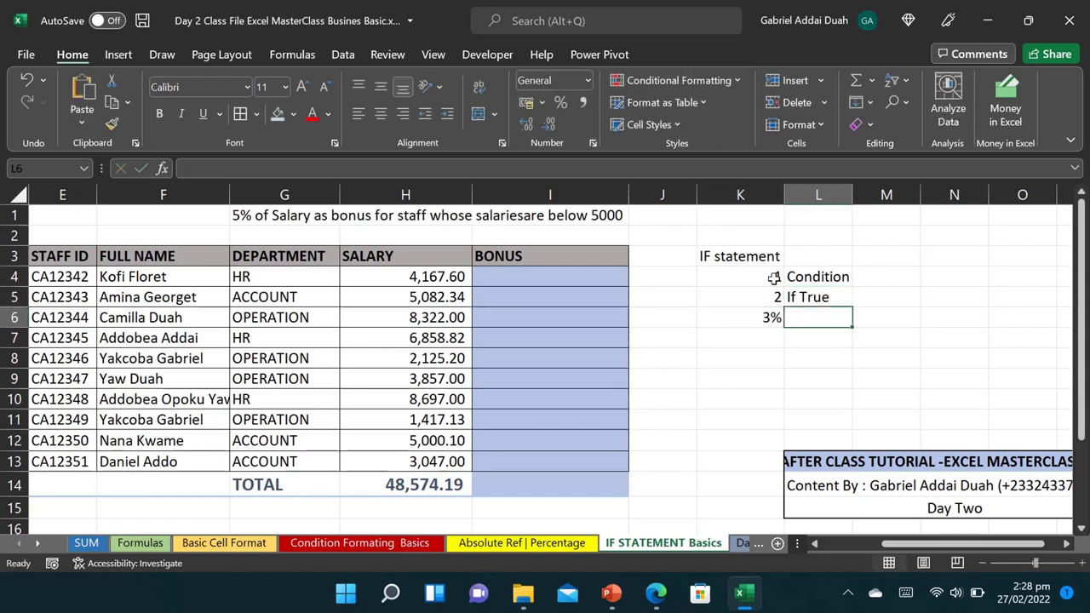
text(if)
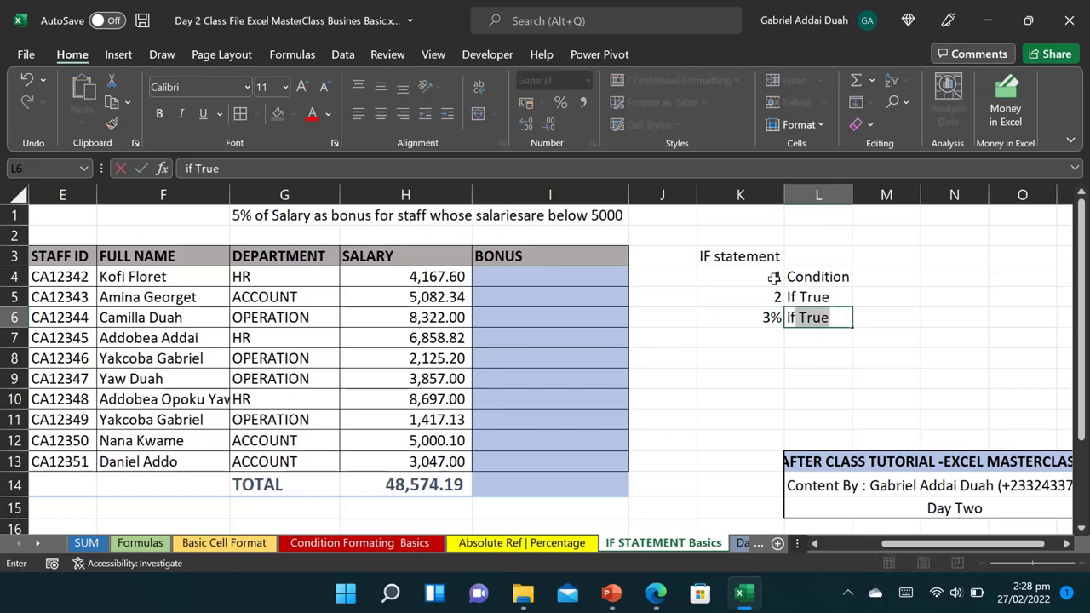
text( F)
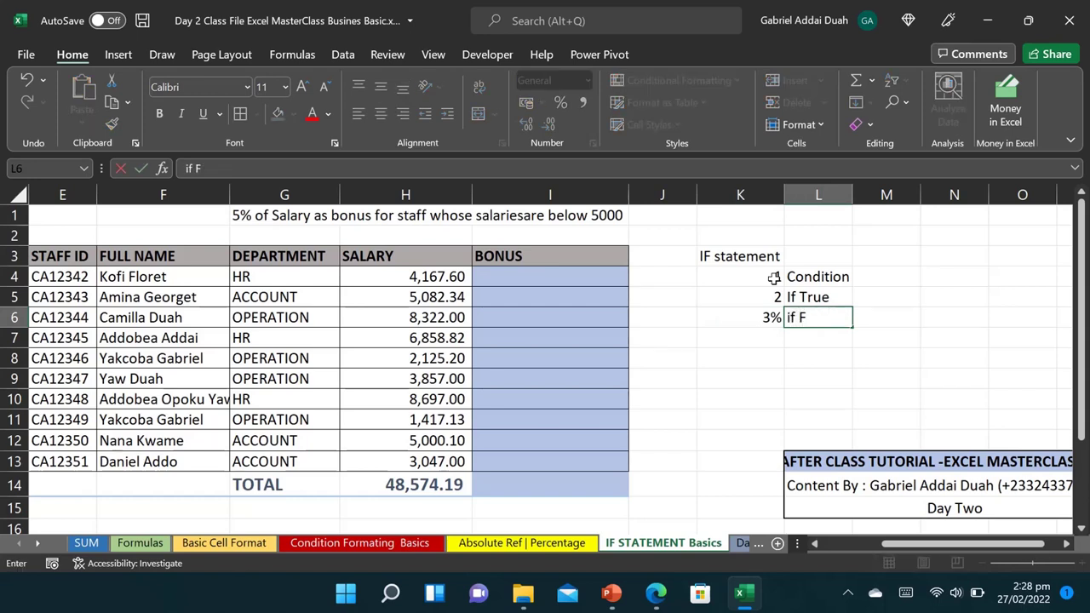
text(alse)
click(771, 338)
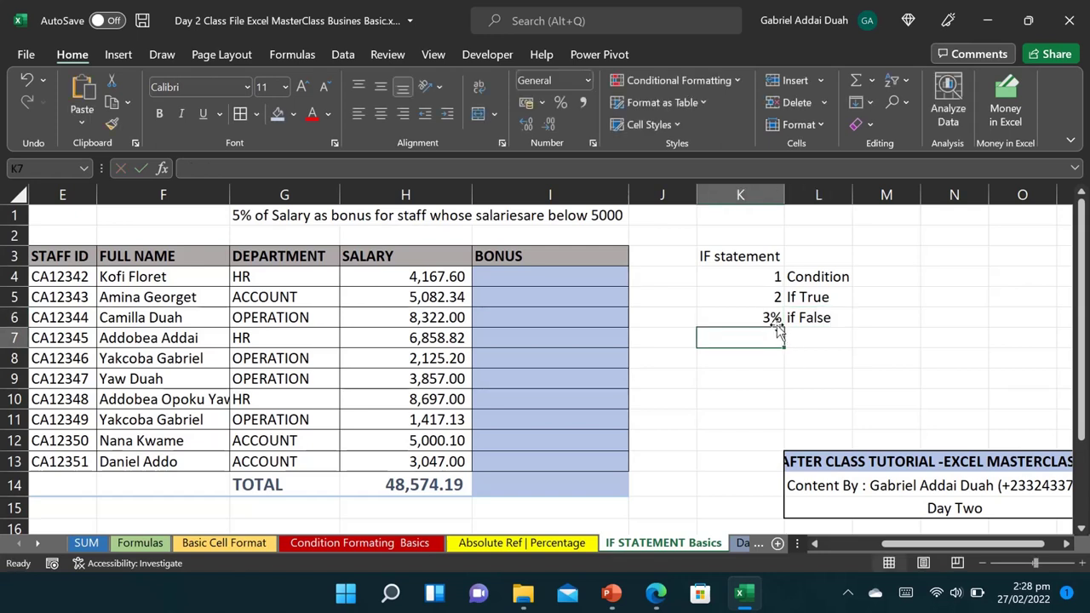
Remove the percentage format from K6 and make the cell show the plain number 3
click(734, 312)
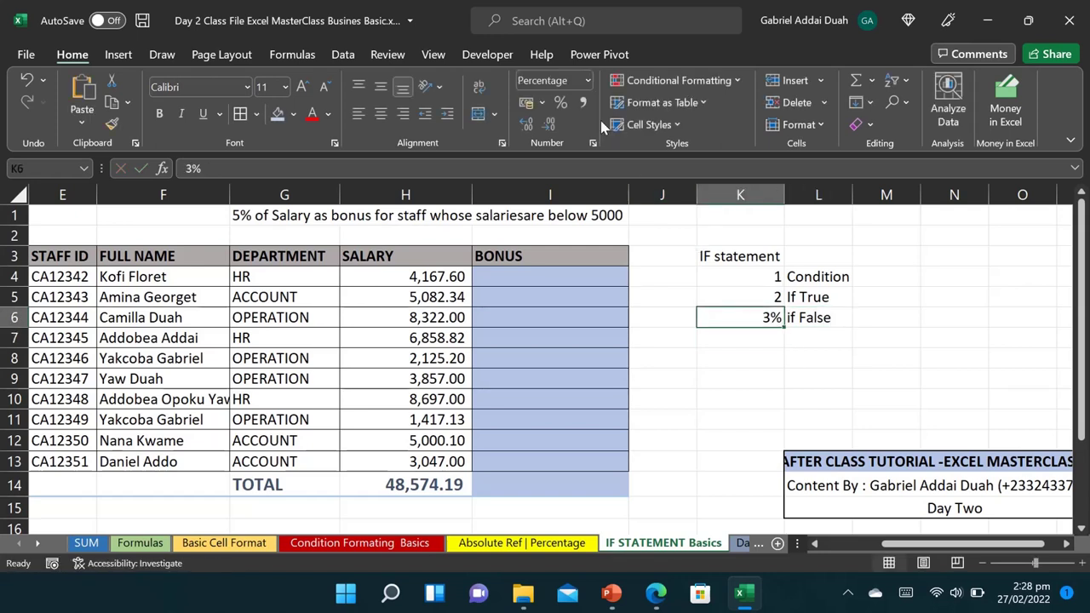
click(588, 81)
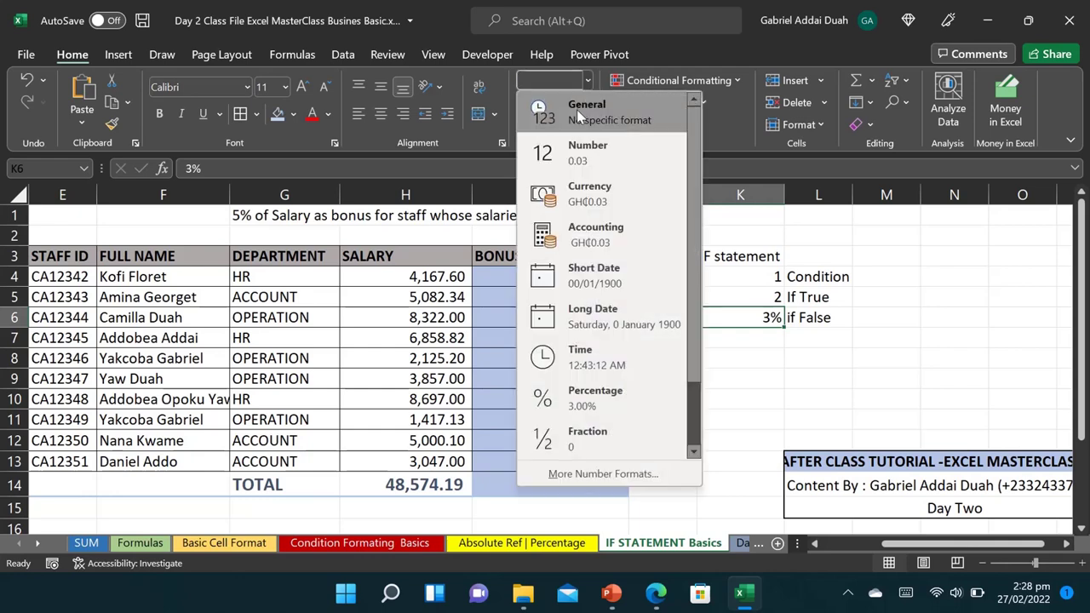
click(577, 109)
click(588, 81)
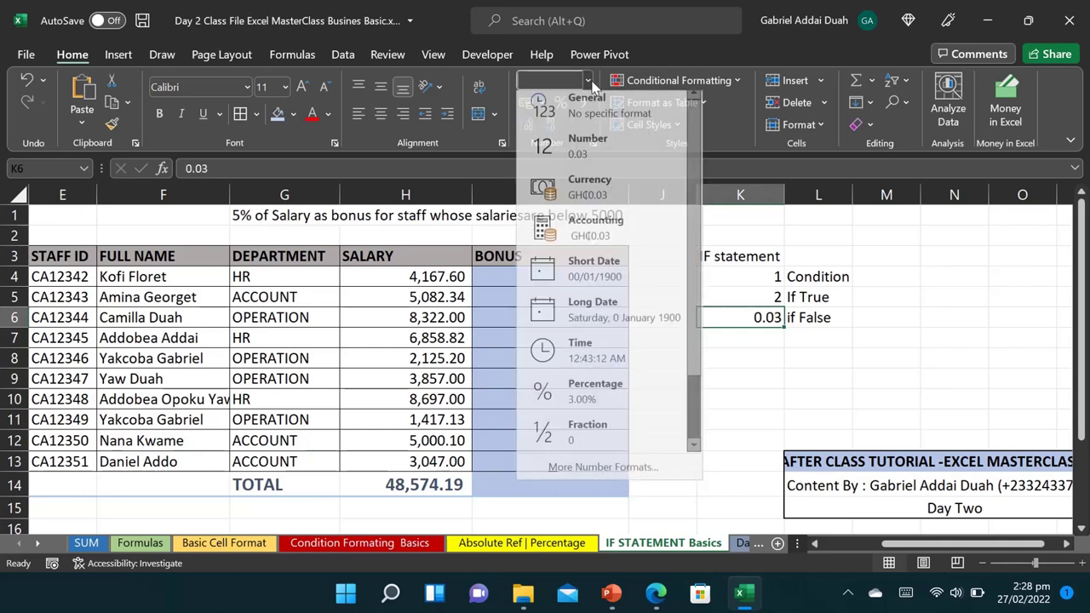
click(574, 152)
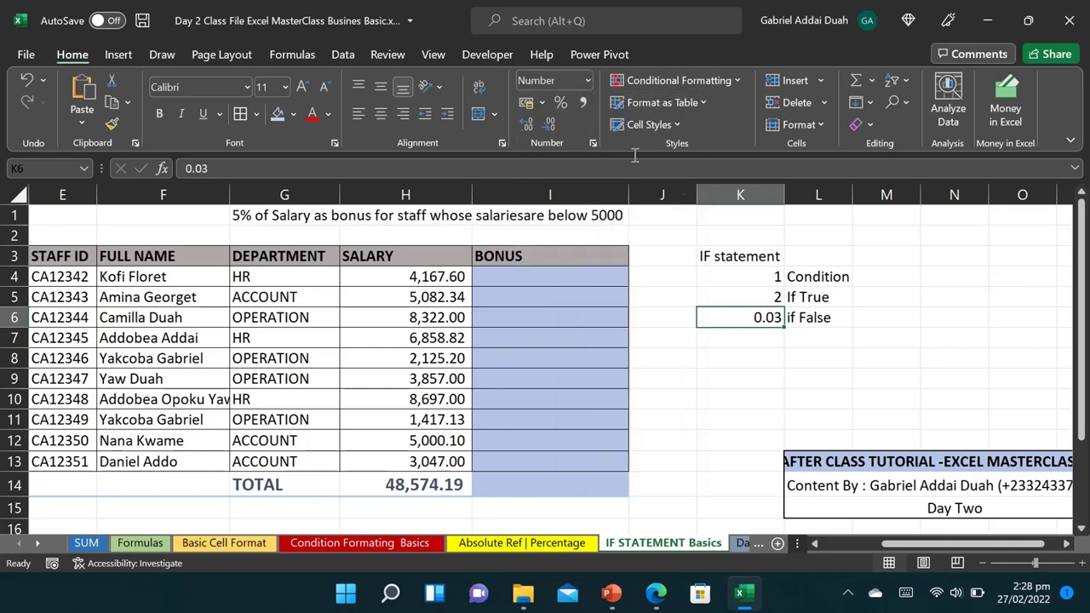
click(580, 109)
click(561, 103)
click(531, 283)
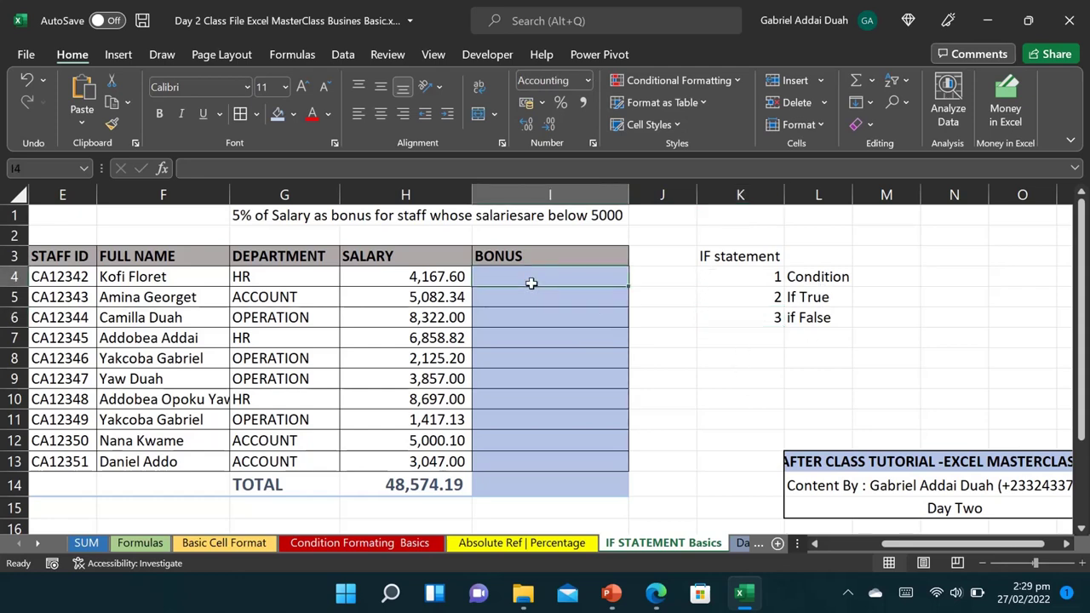
text(=if)
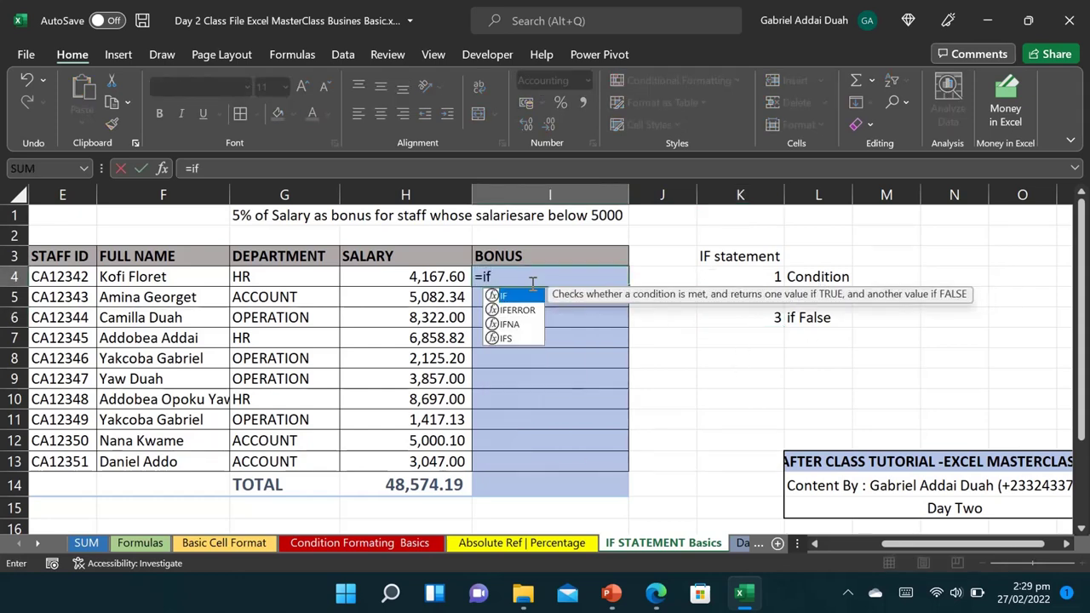
text(()
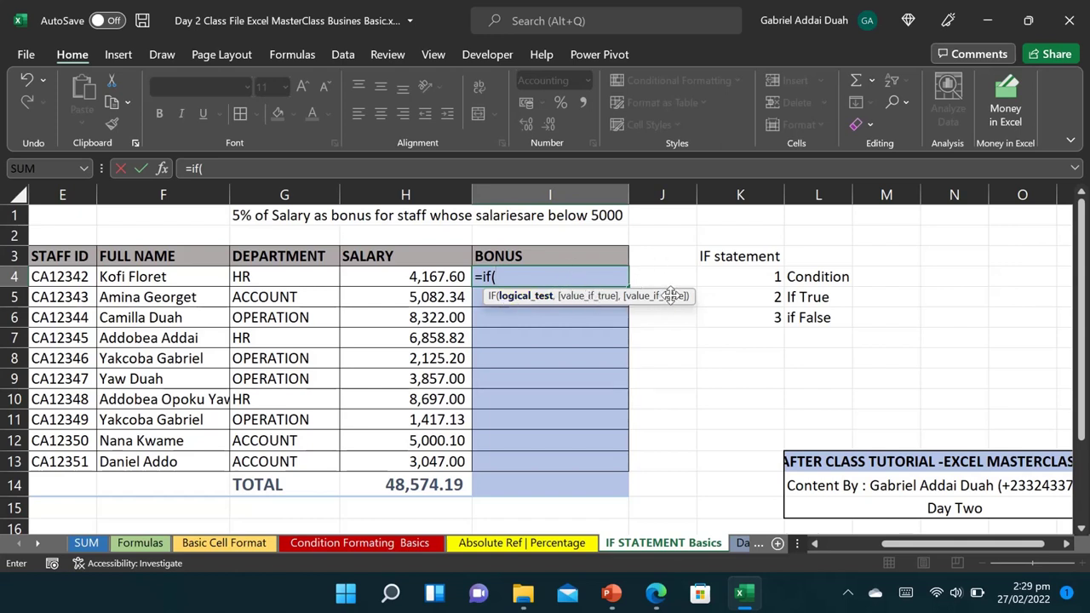
key(Escape)
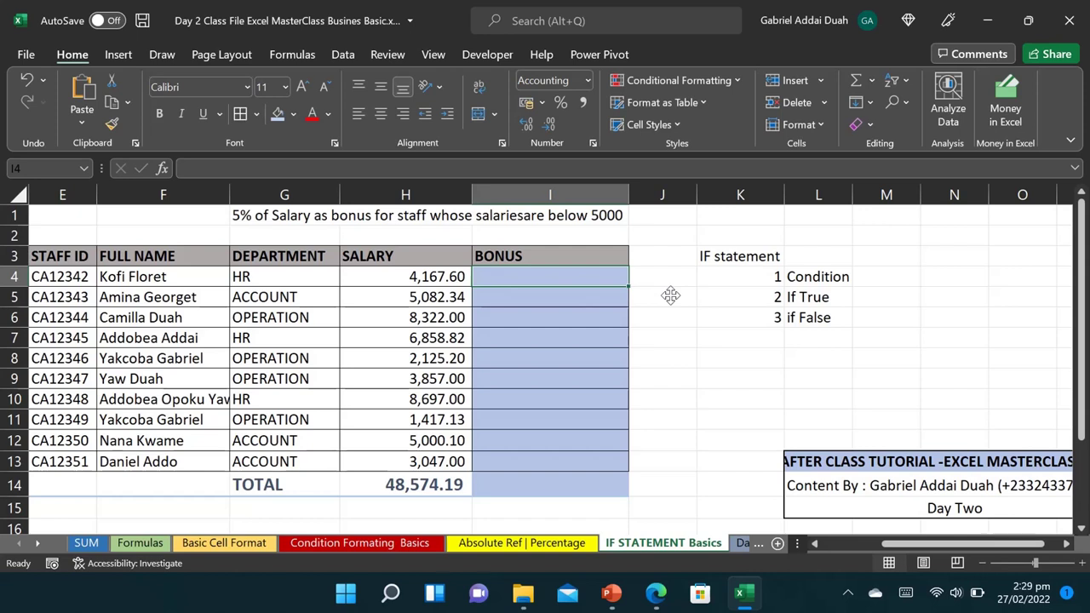
click(648, 236)
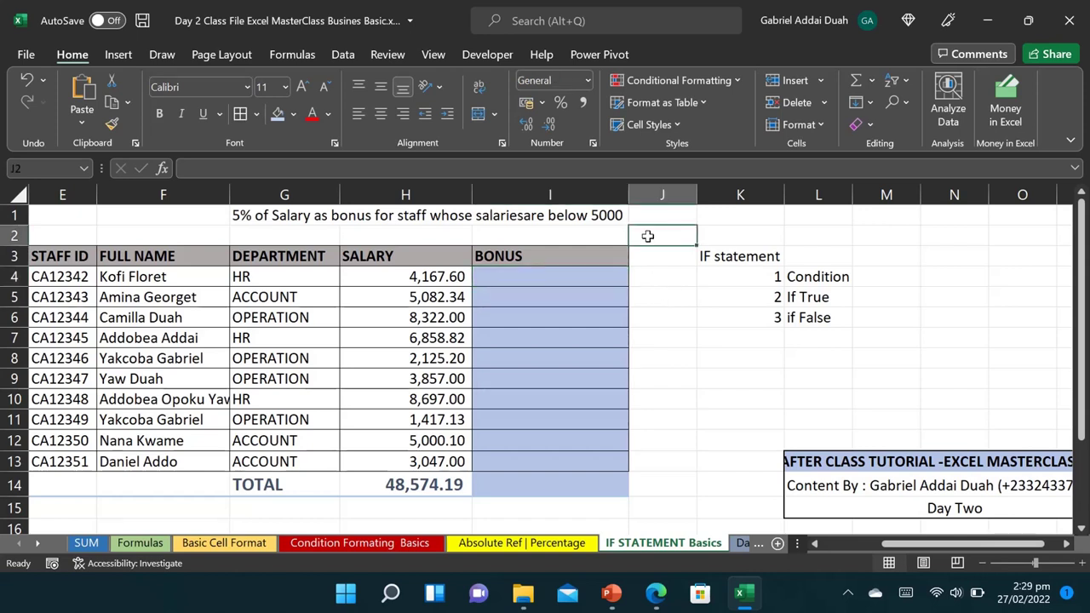
Start an IF formula in the first BONUS cell, I4, with the condition H4<5000
click(577, 279)
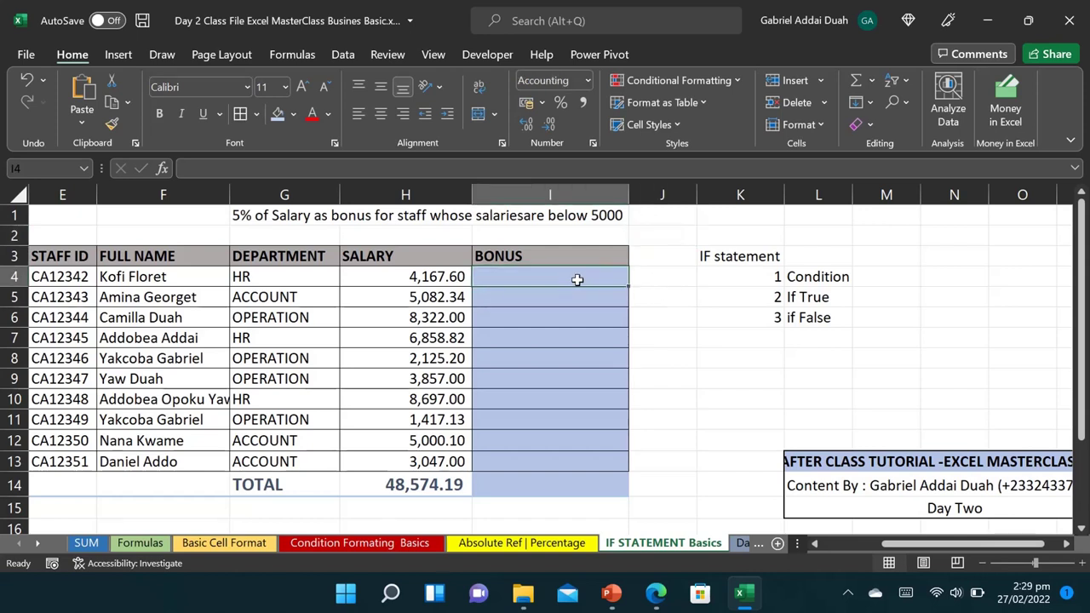
text(=)
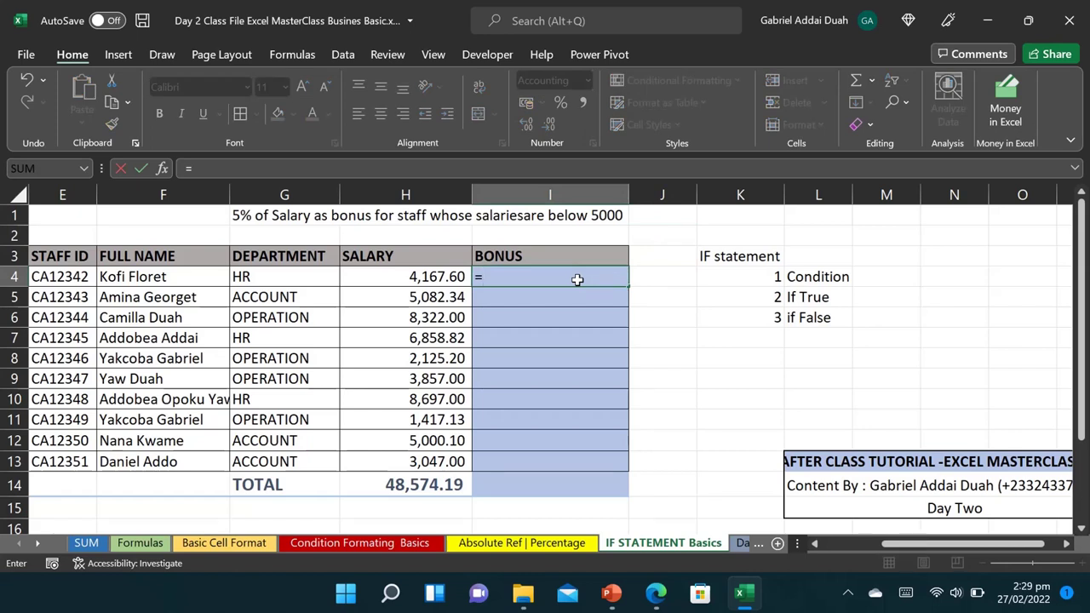
text(if)
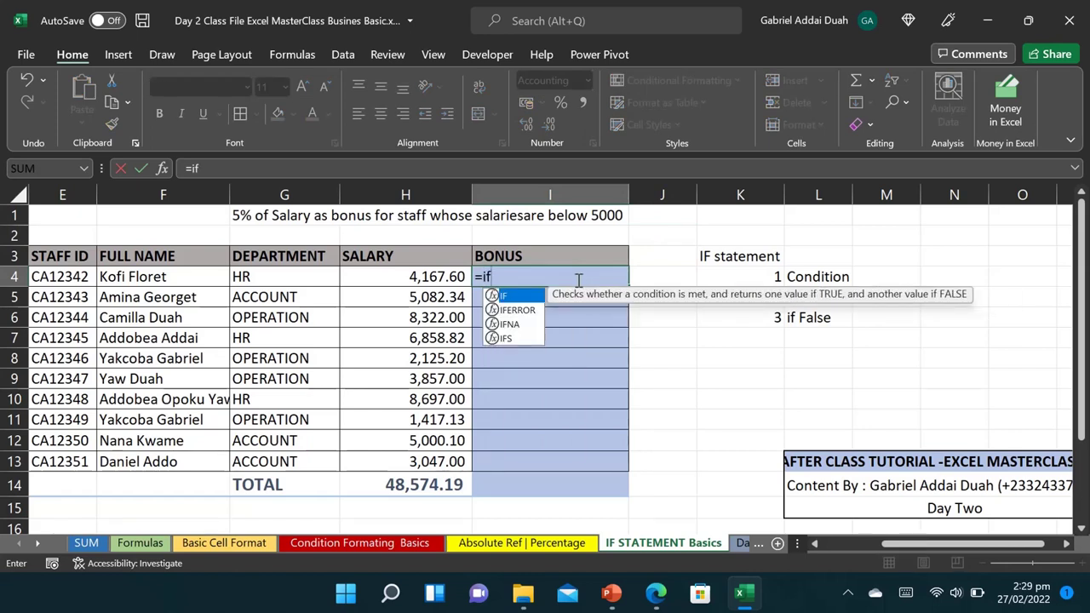
text(()
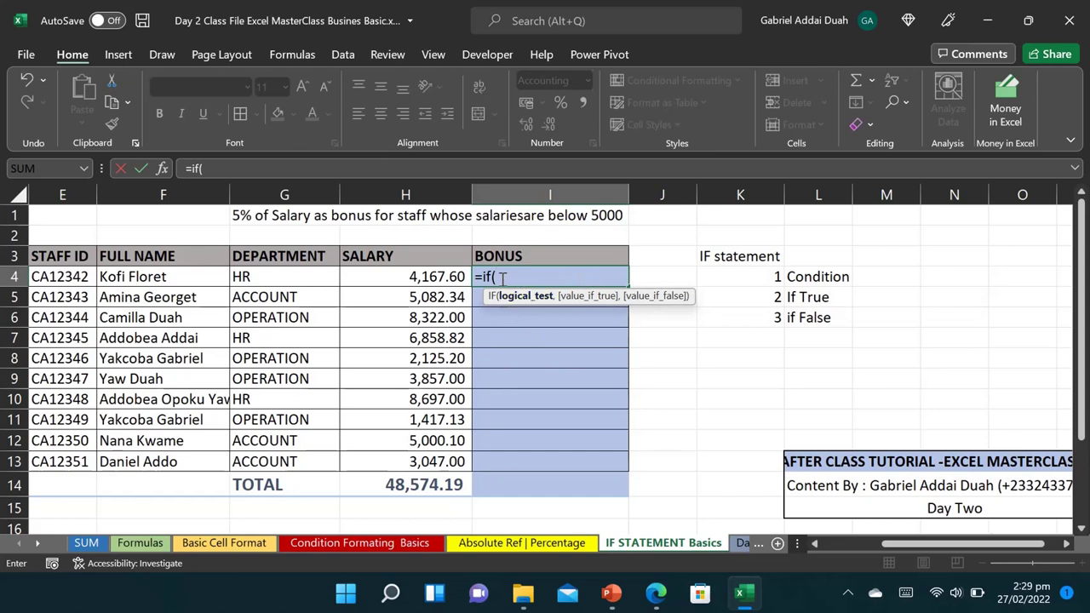
click(442, 281)
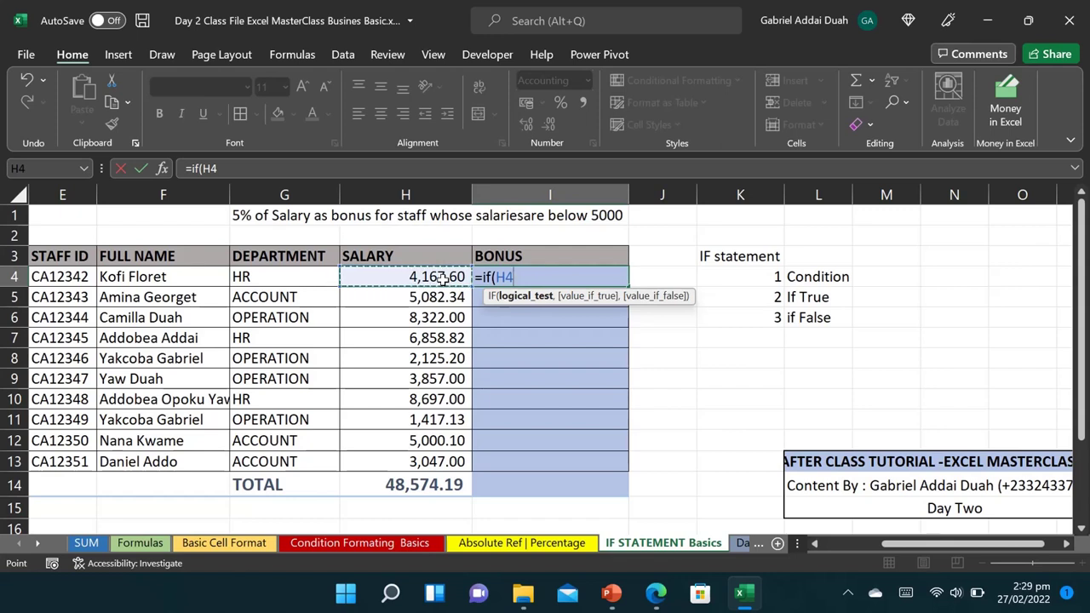
text(<)
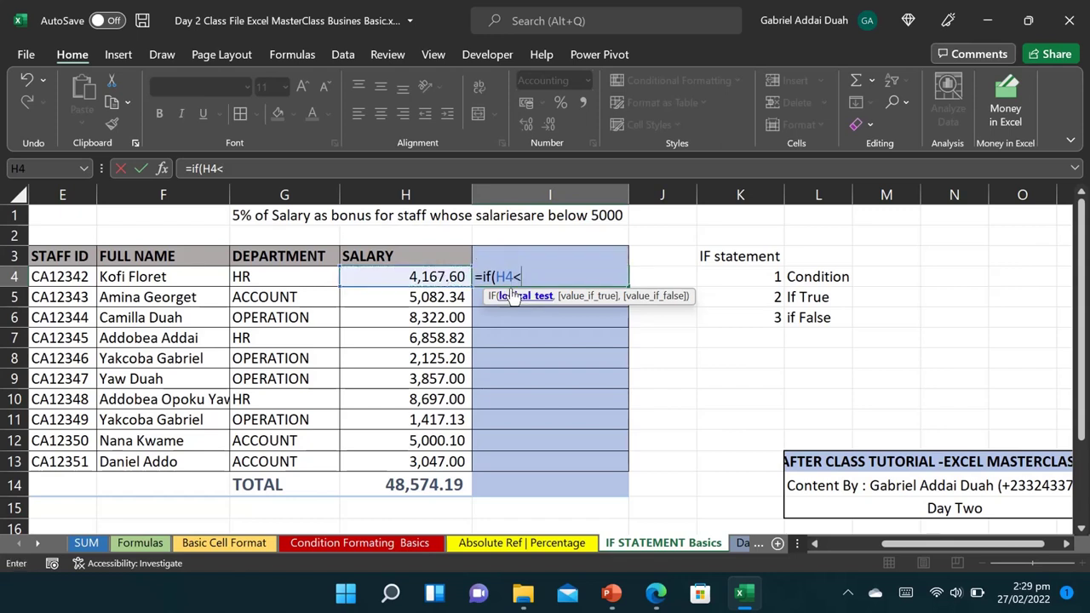
text(5000)
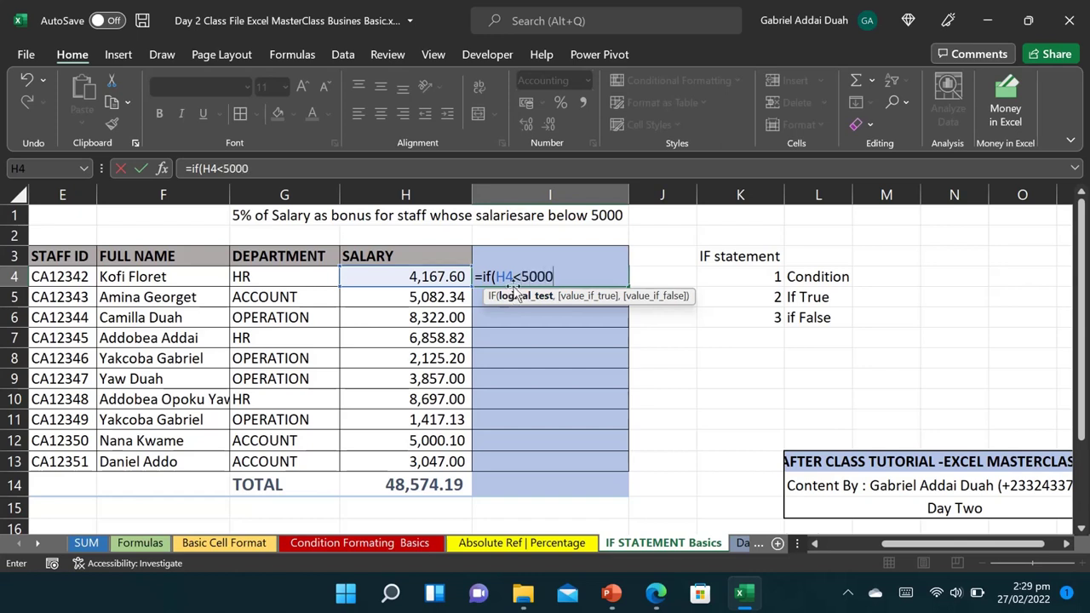
text(,)
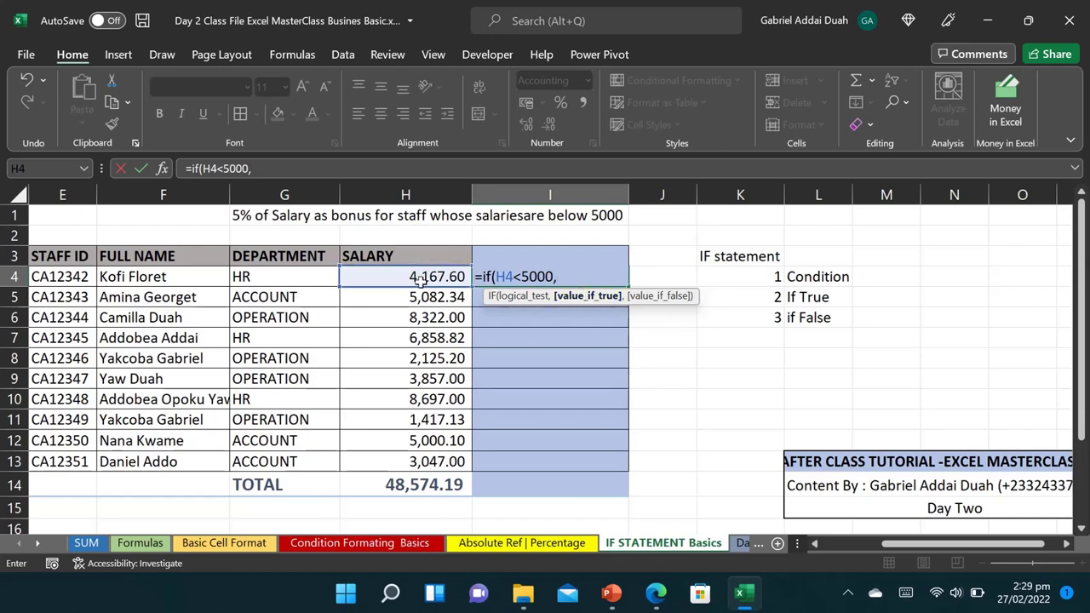
Complete the I4 formula with H4*5% if true and H4*0 if false, and fill it down to I13
click(417, 277)
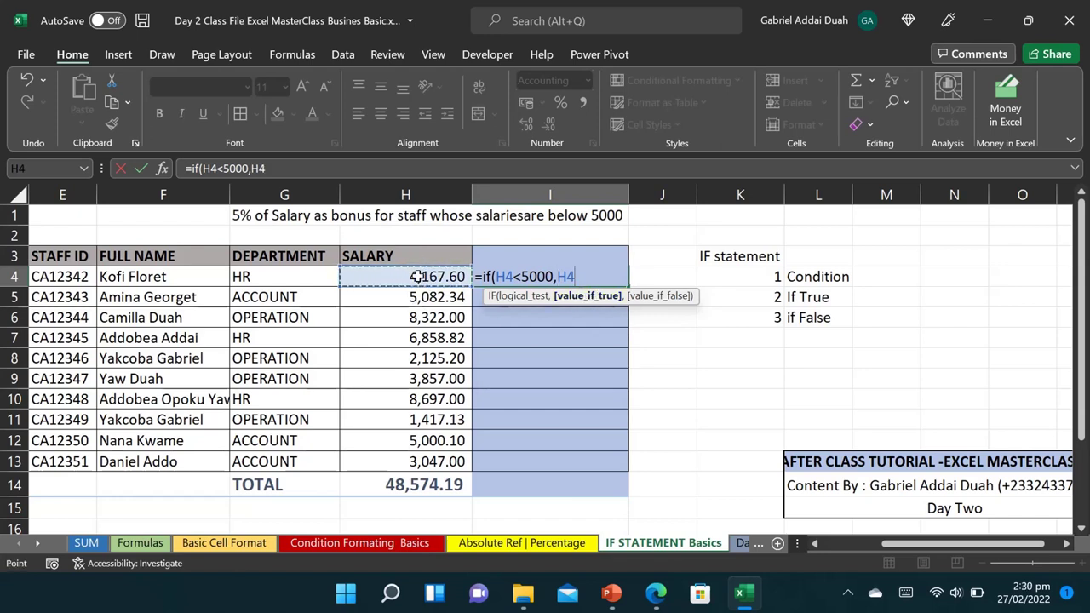
text(*5%)
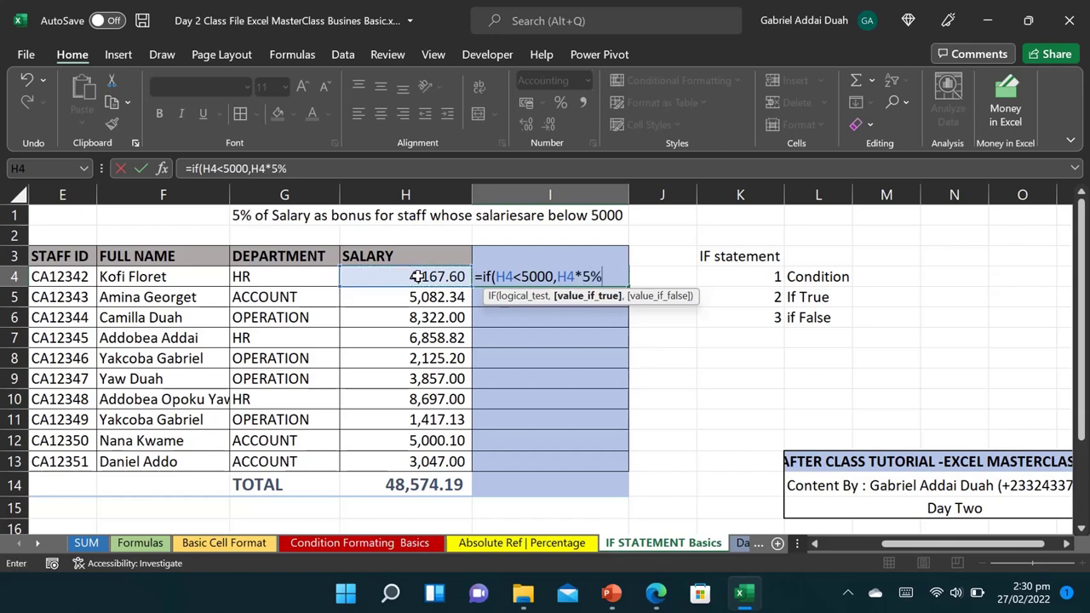
text(,)
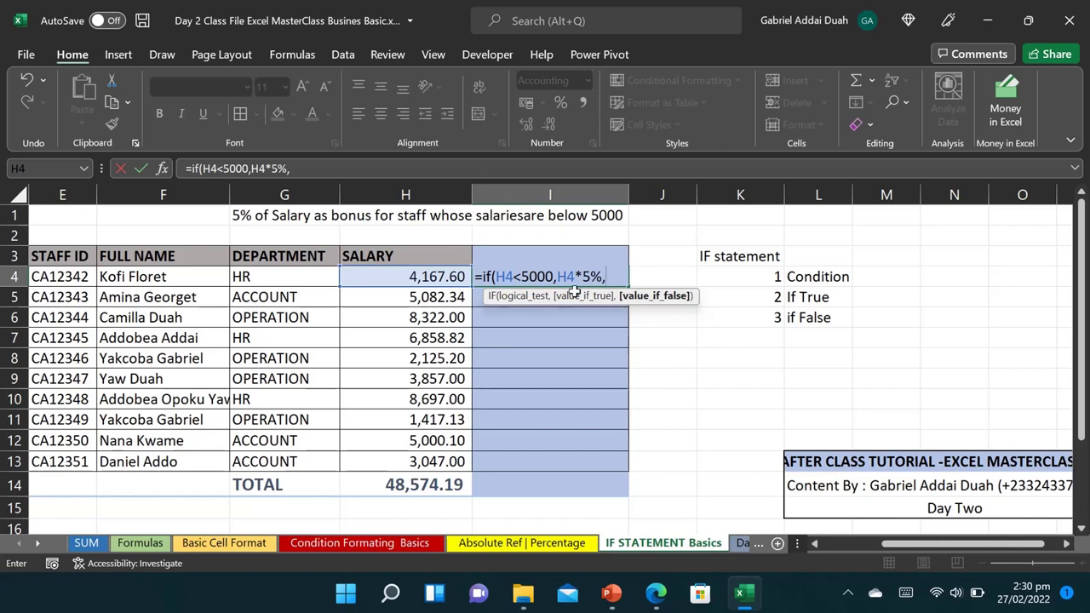
click(418, 277)
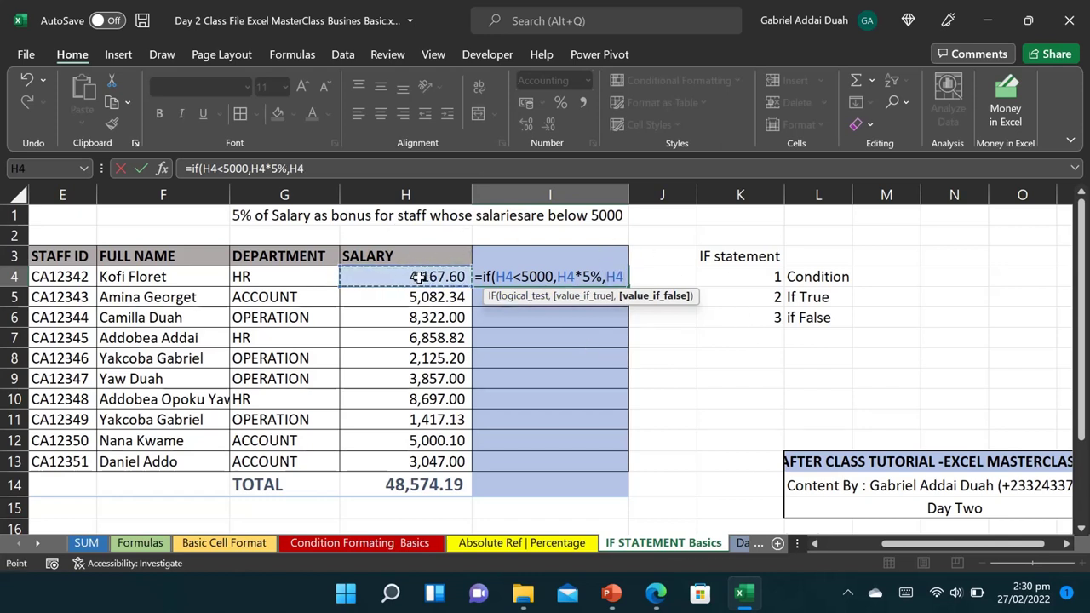
text(*)
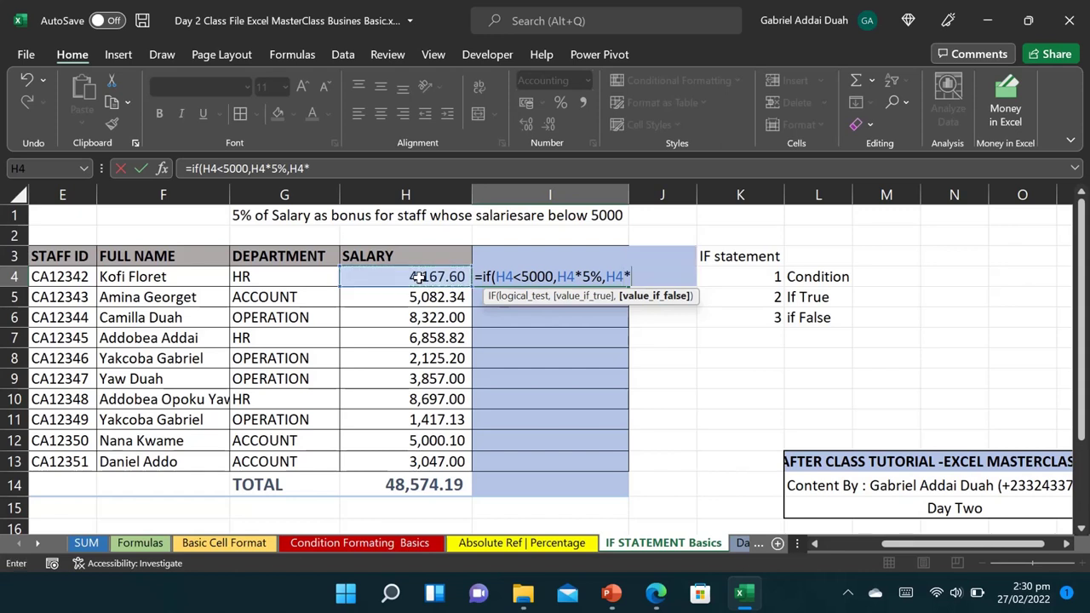
text(0))
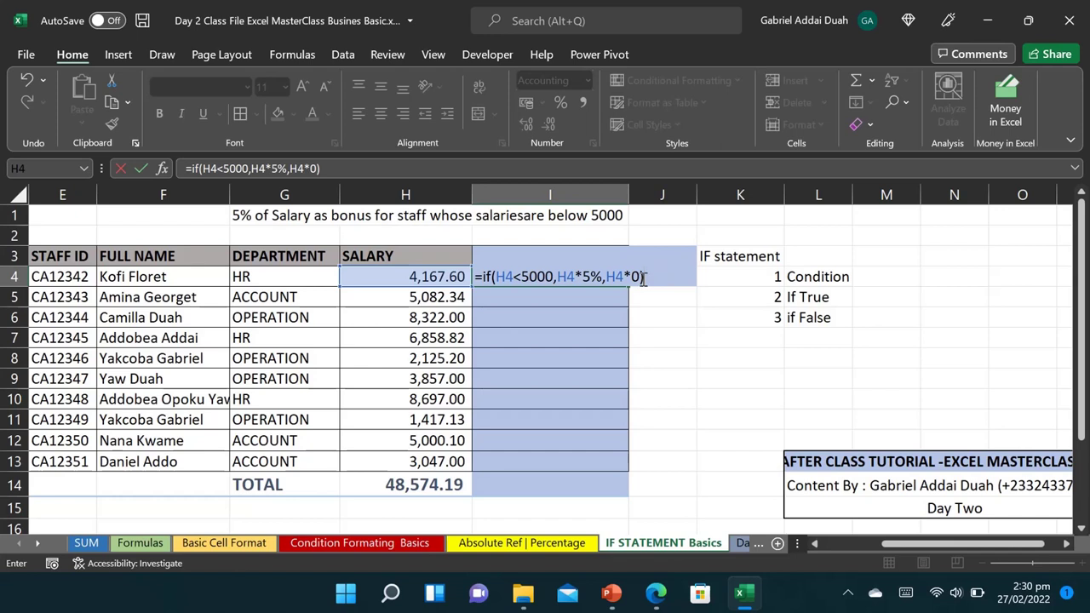
key(Return)
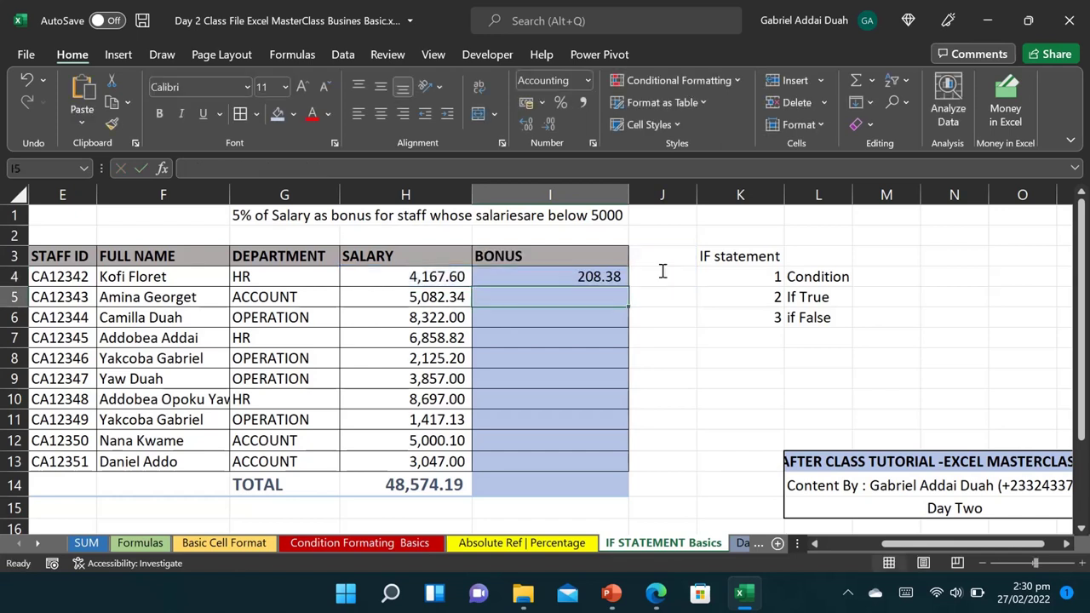
click(578, 273)
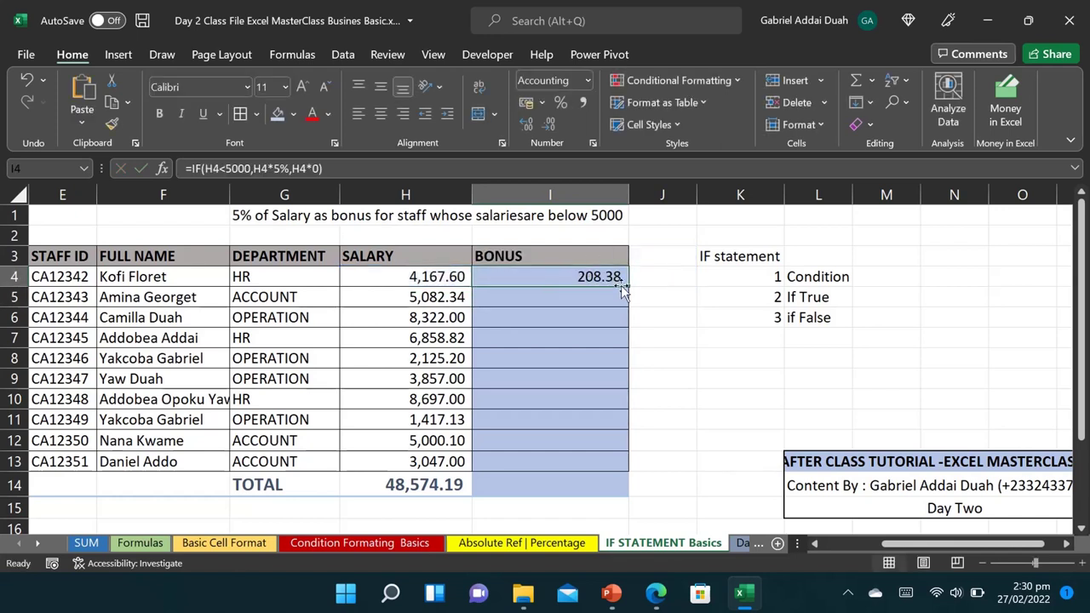
drag(628, 288, 606, 472)
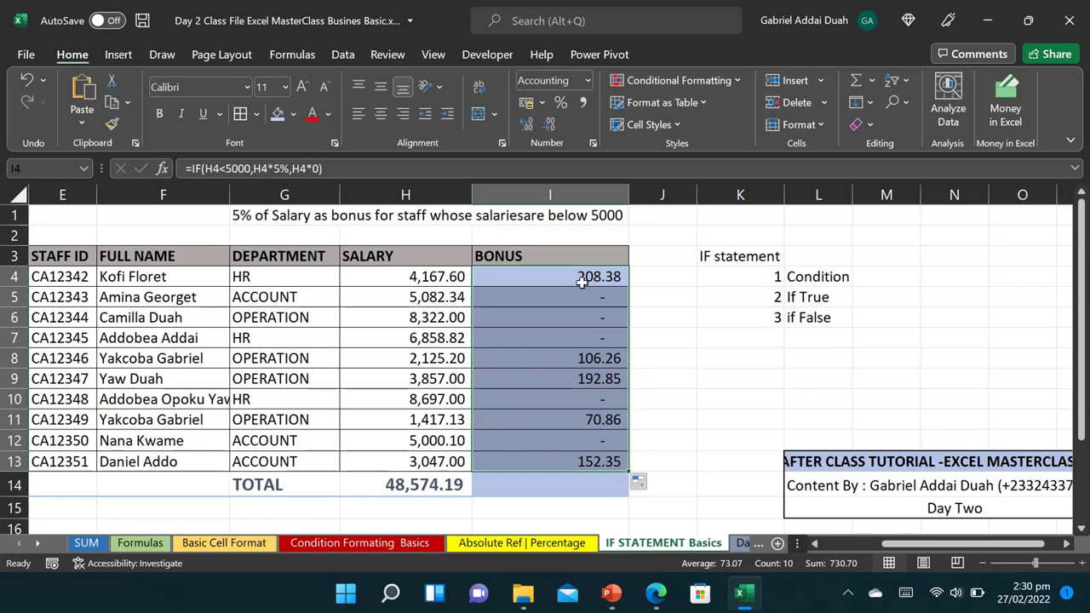
Clear the bonuses in I4:I13 and start a new IF formula in I4 with the condition H4<5000
drag(579, 276, 568, 461)
key(Delete)
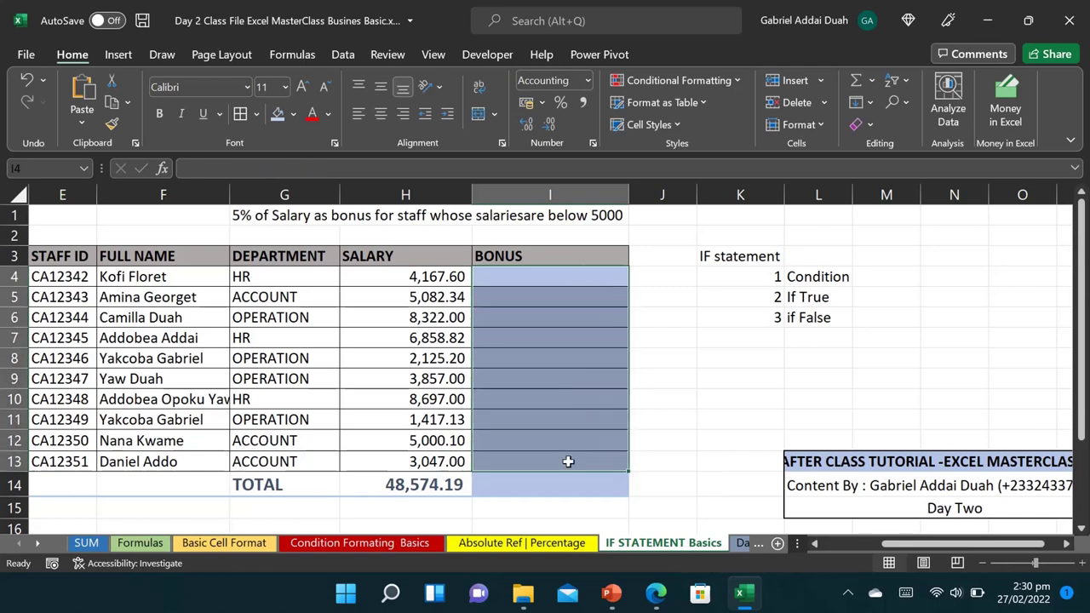
text(=if)
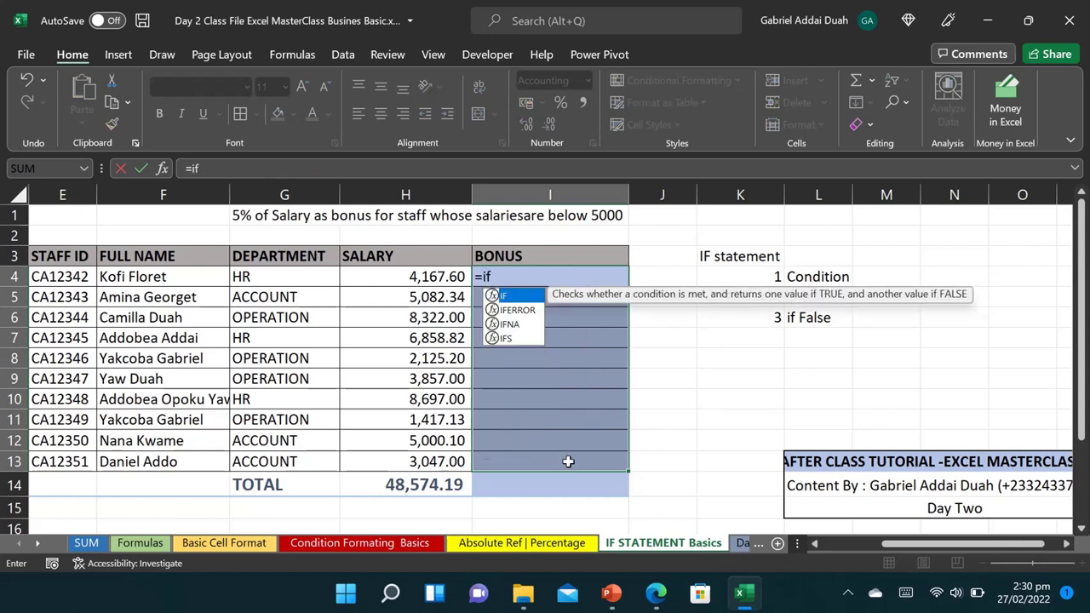
text(()
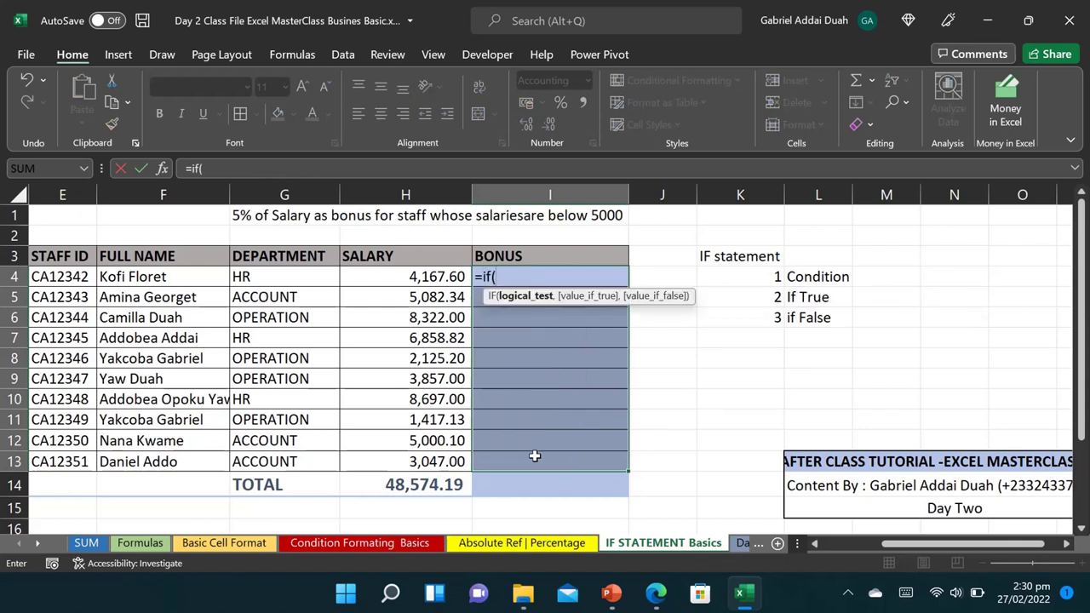
click(437, 281)
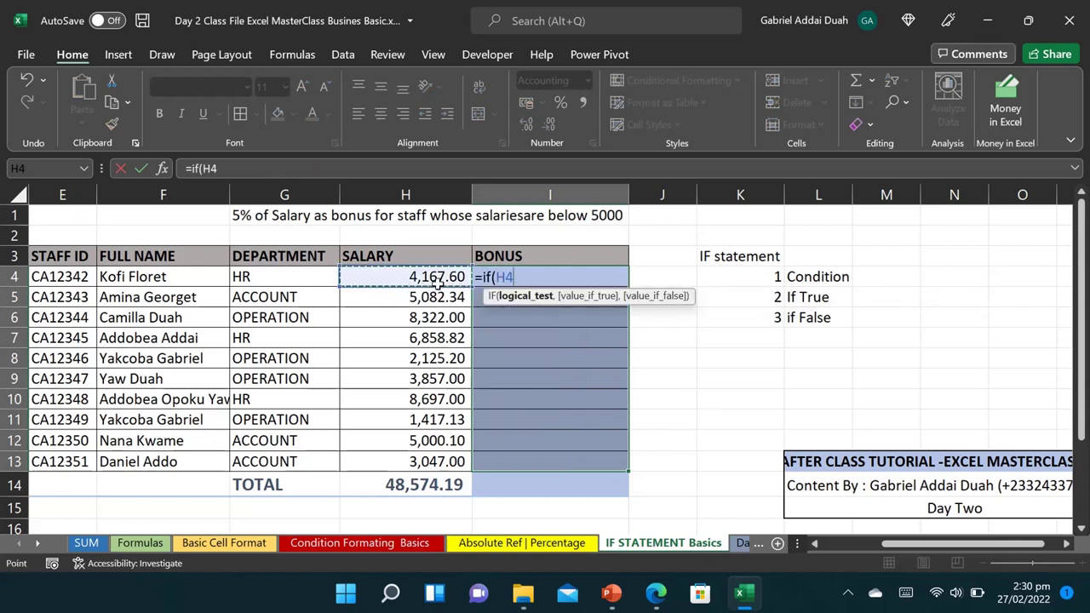
text(<)
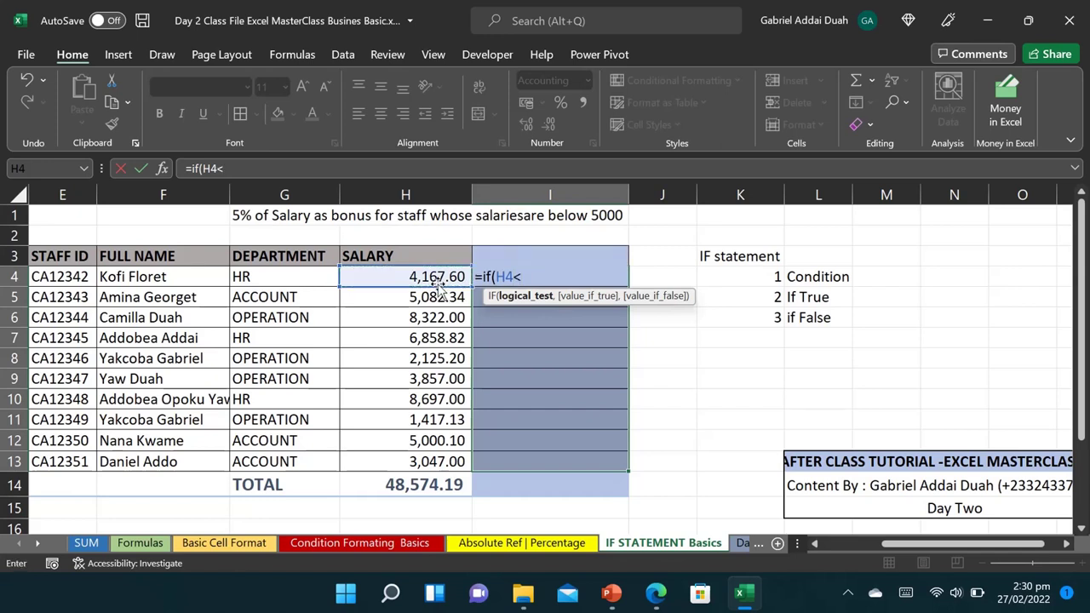
text(5000,)
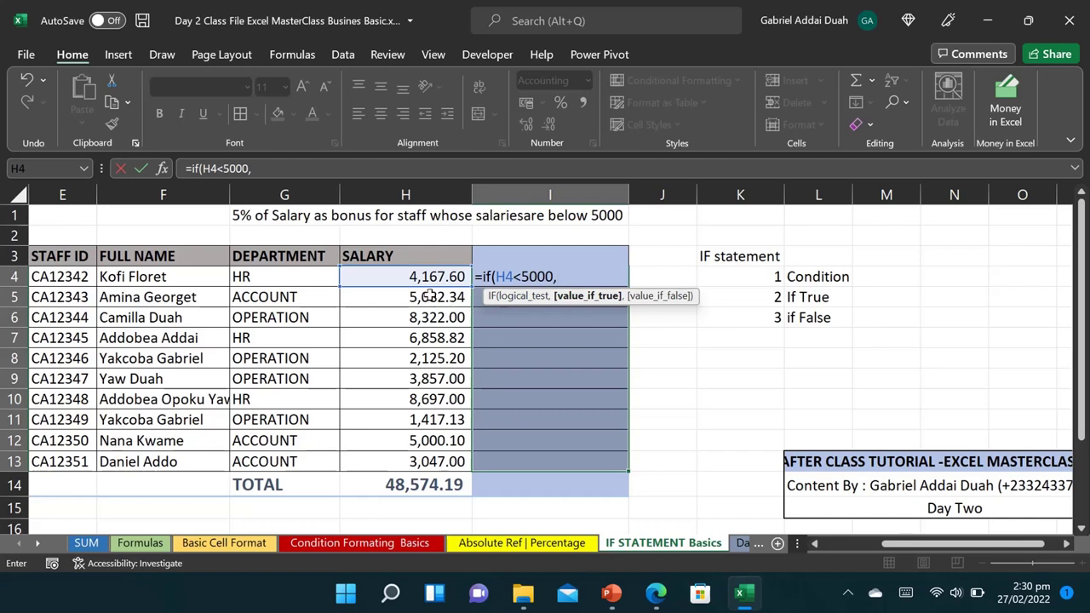
Finish the I4 formula with H4*5% if true and the text " good luck" if false, and fill it down to I13
click(431, 278)
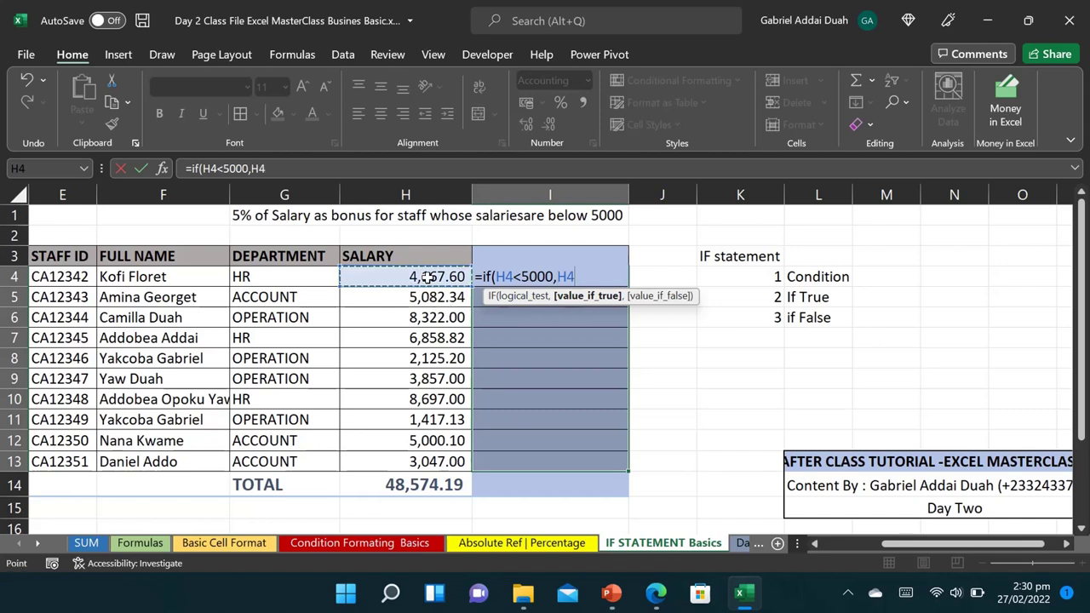
text(*5%)
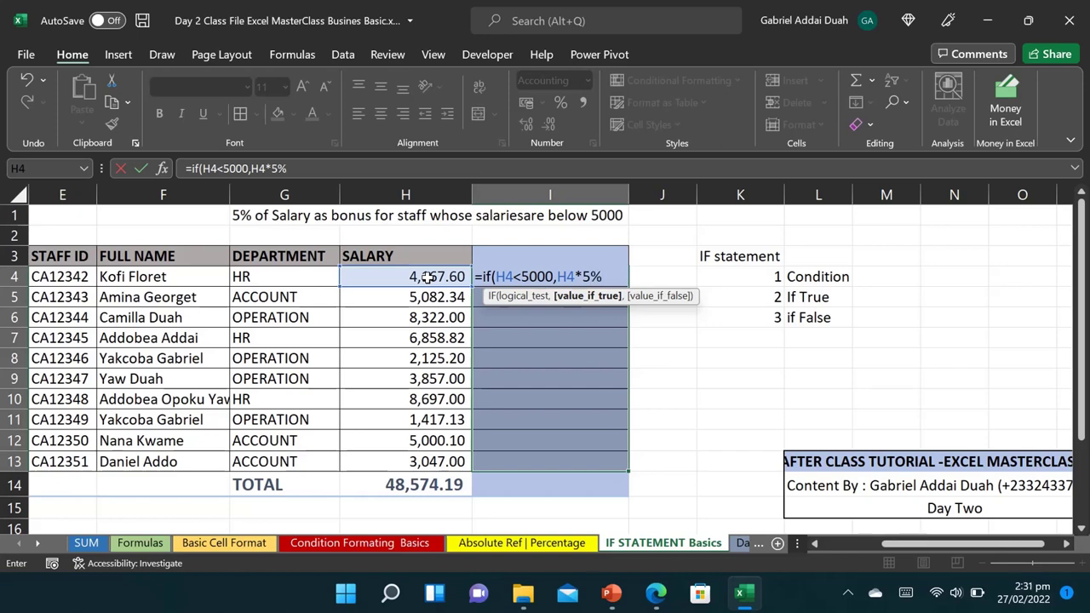
text(,)
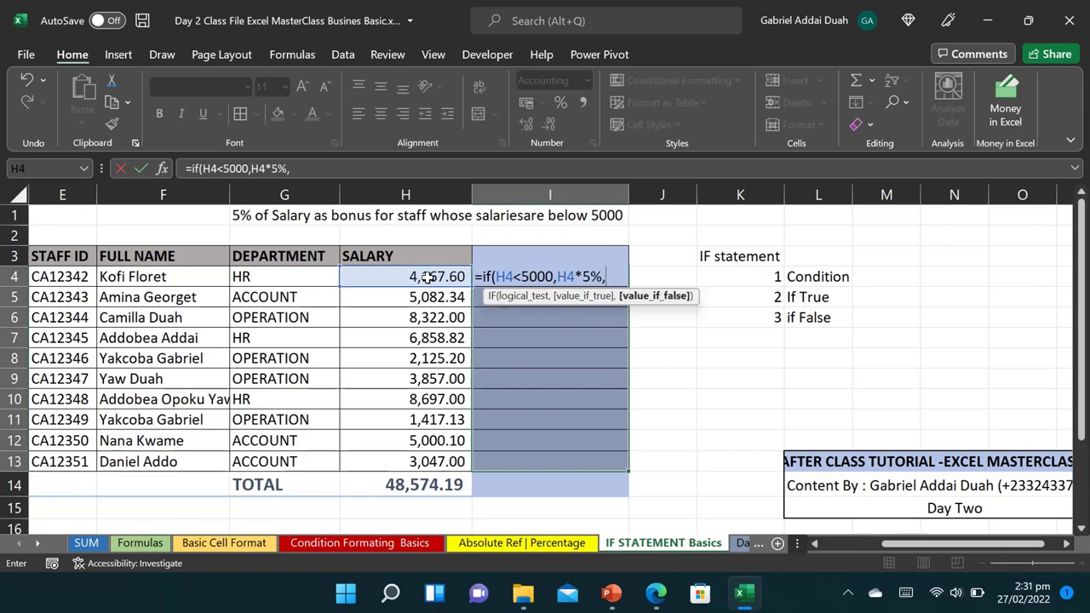
text(" goof l)
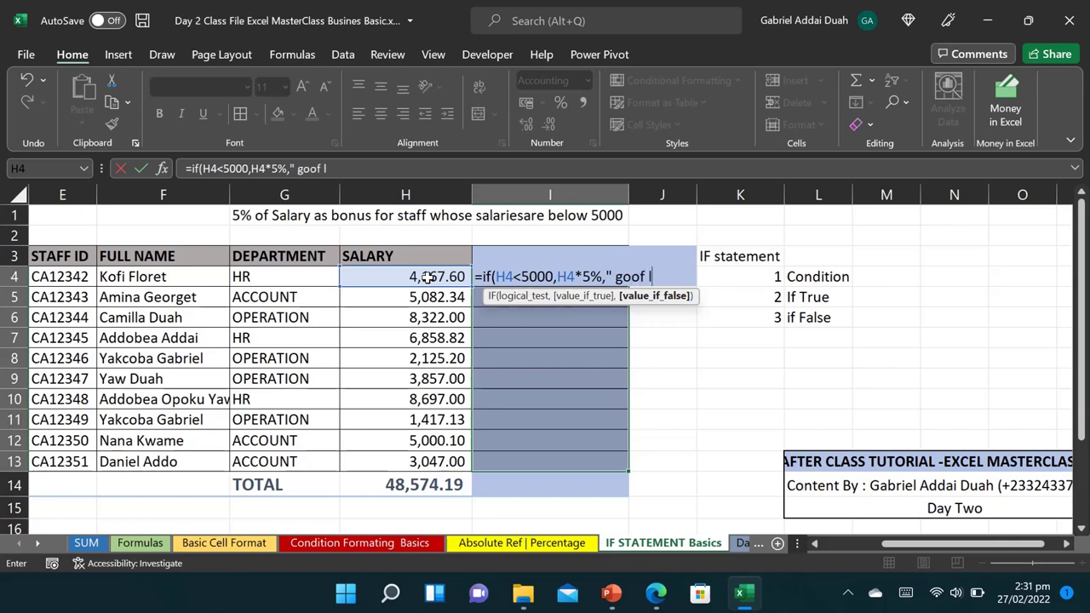
text(uck")
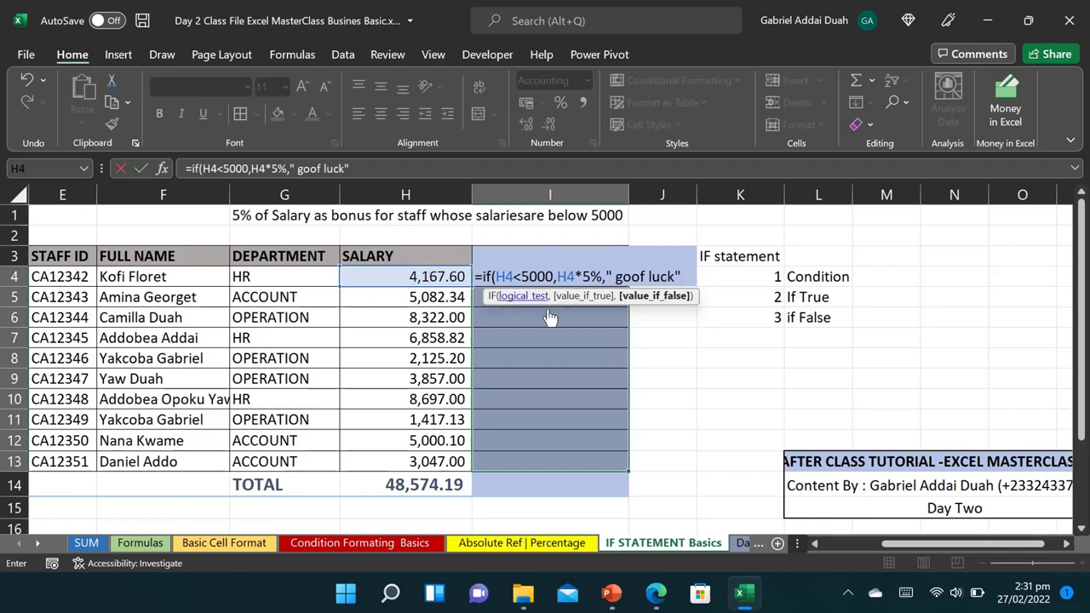
click(648, 276)
key(BackSpace)
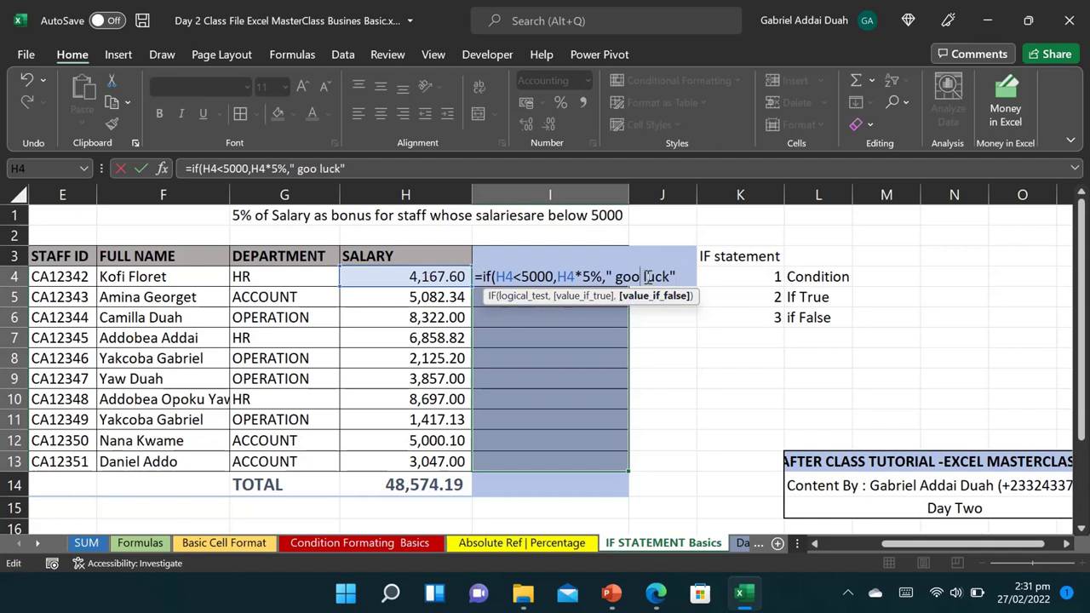
text(d)
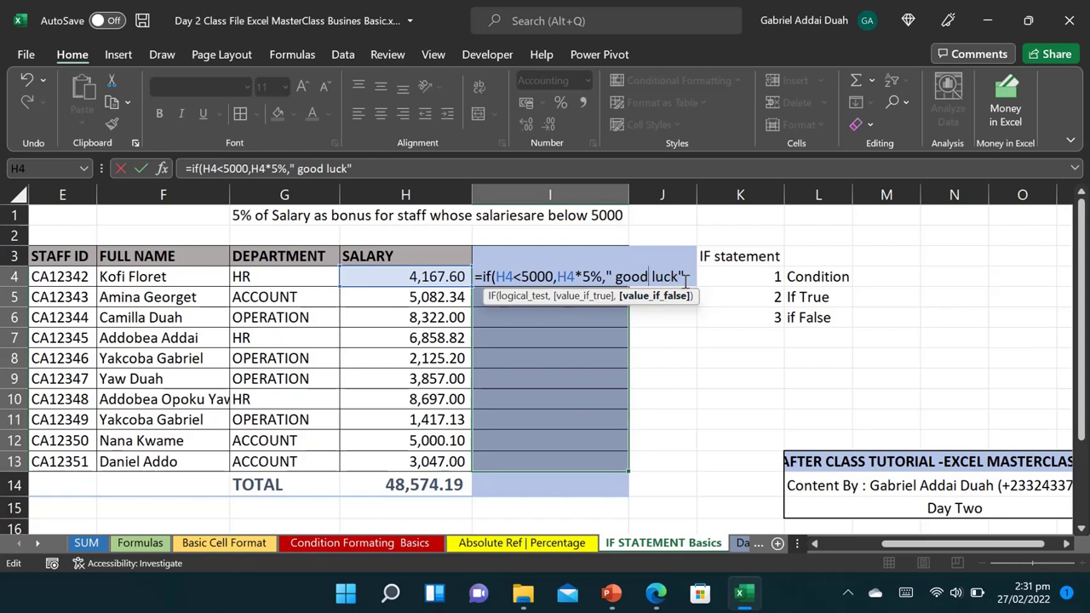
key(Return)
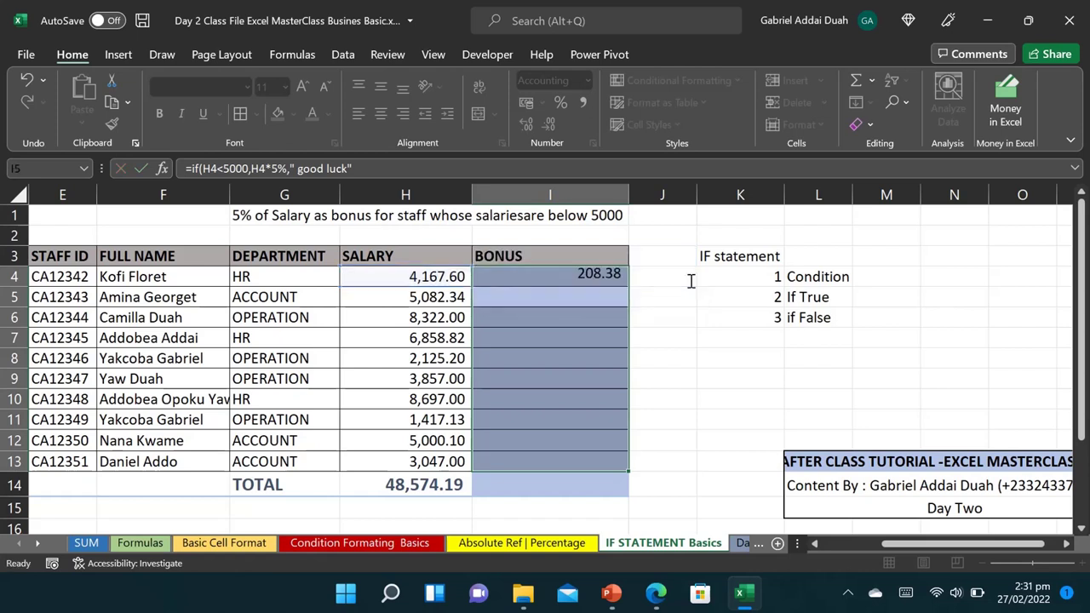
click(617, 273)
drag(629, 287, 615, 472)
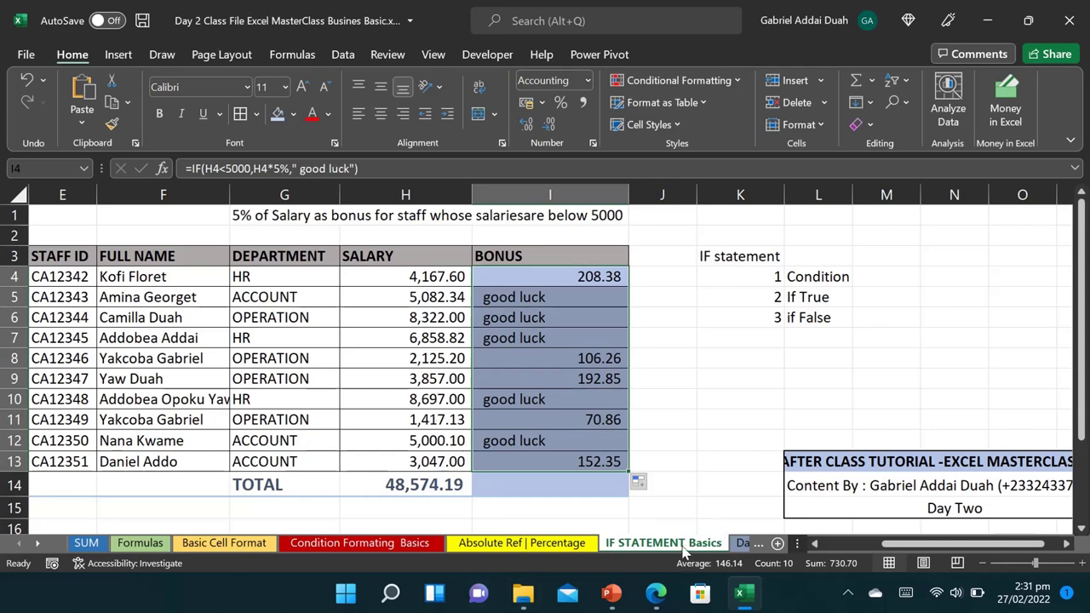
On the Date sheet, replace the today's date entry in D2 with today() and the date-with-time entry in D3 with NOW()
click(736, 545)
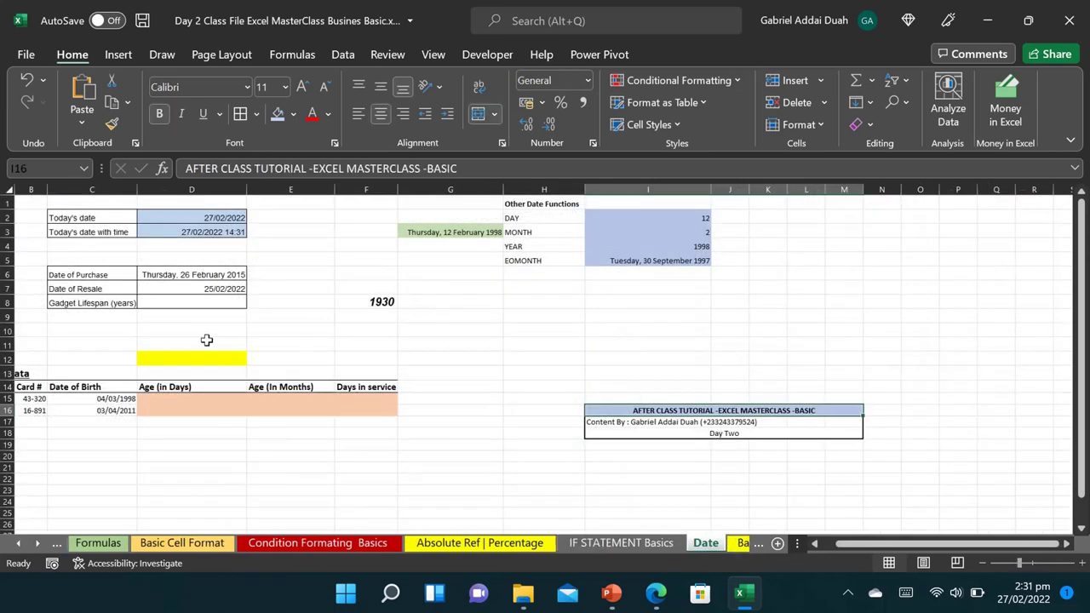
click(192, 221)
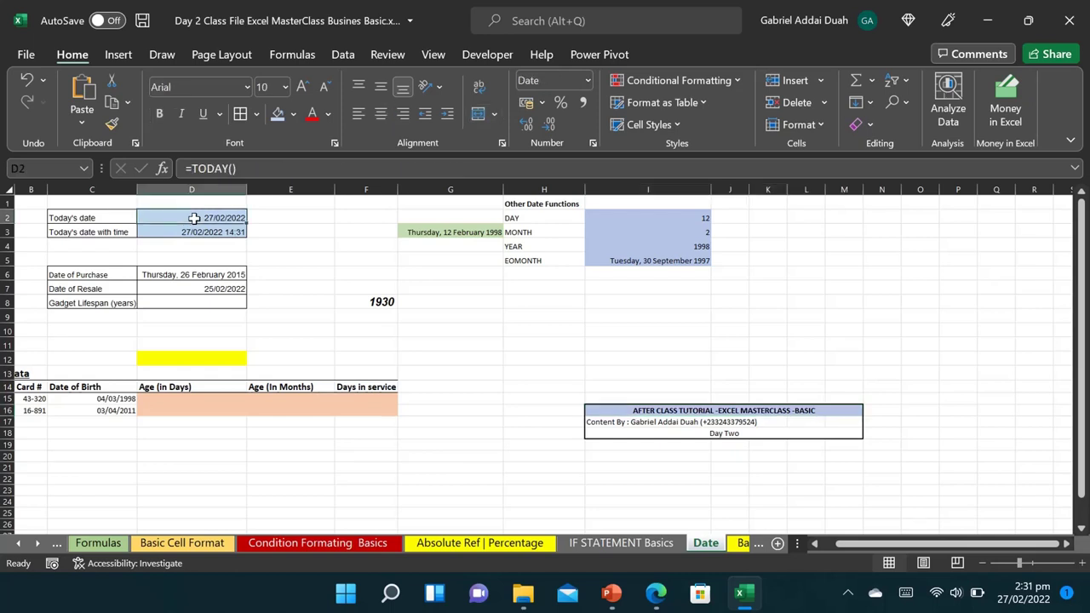
key(Delete)
text(today)
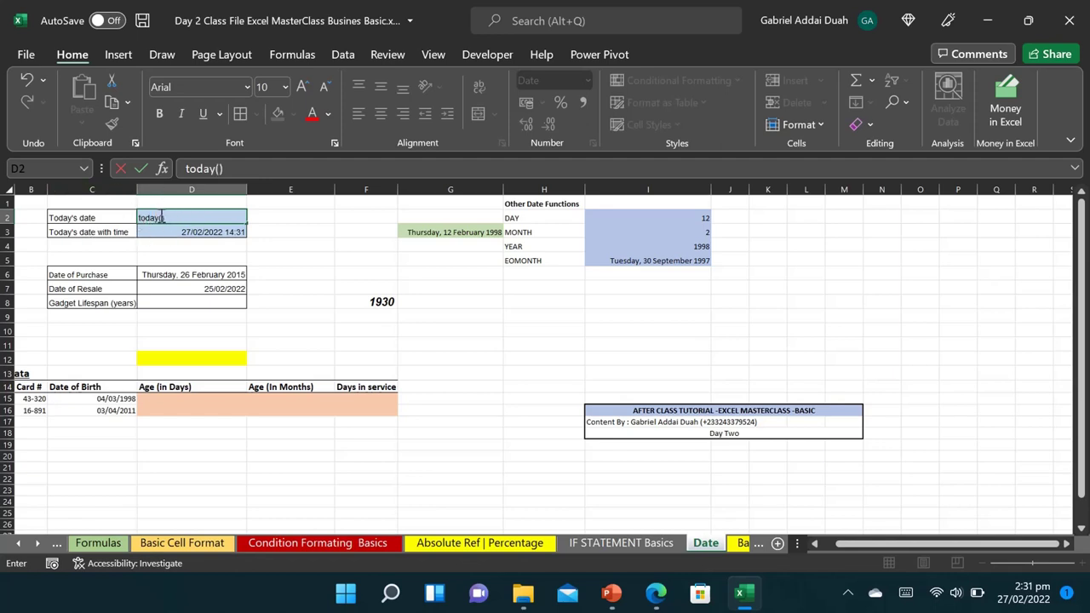
key(Return)
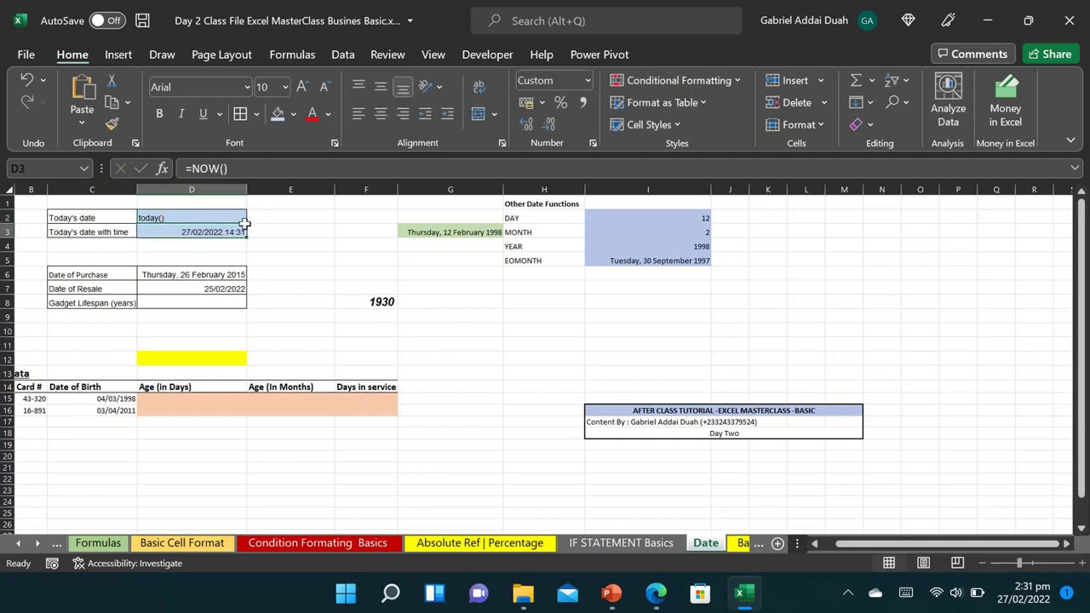
key(Delete)
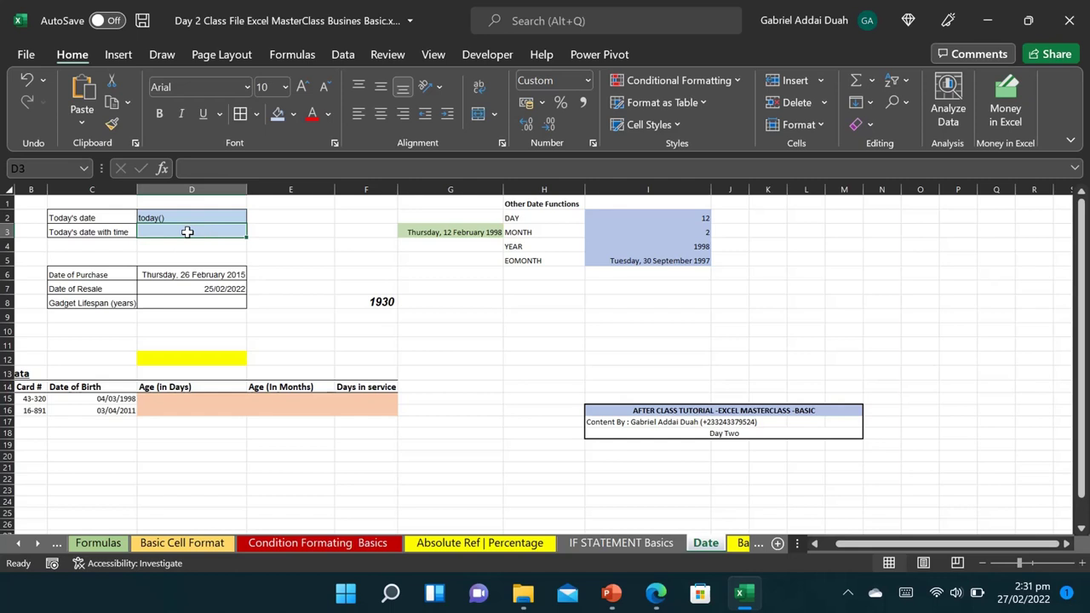
text(NOW()
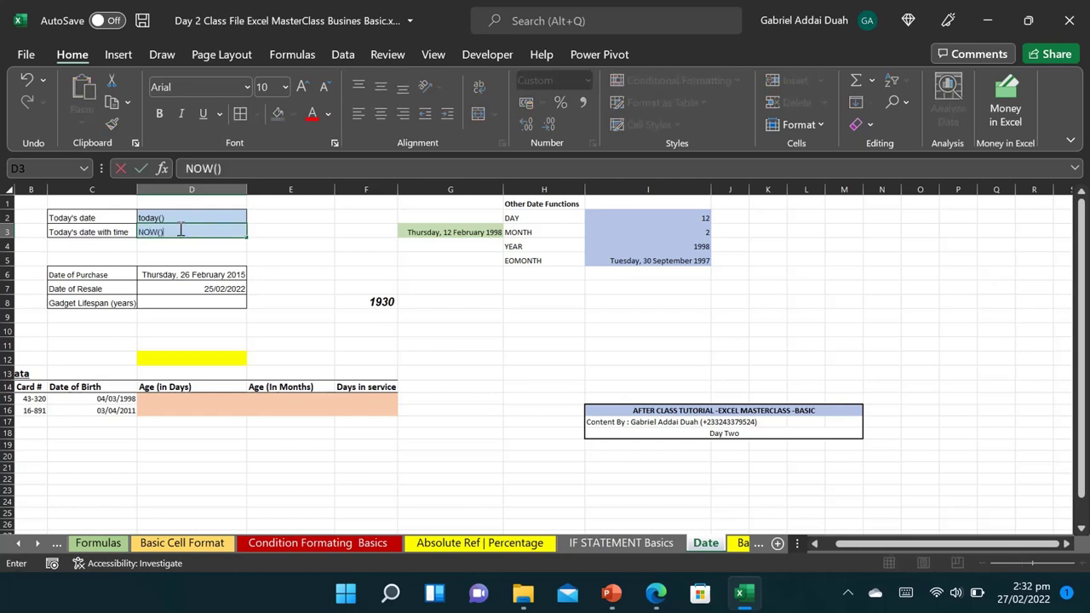
key(Return)
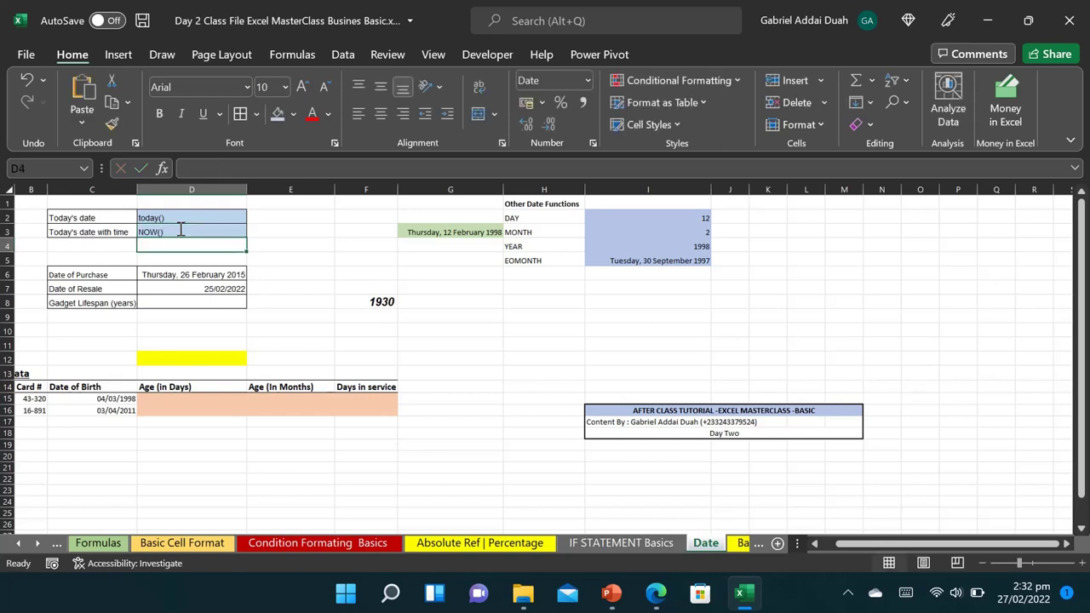
Turn the text entries in D3 and D2 into the formulas =NOW() and =today() by adding the missing equals signs
click(180, 231)
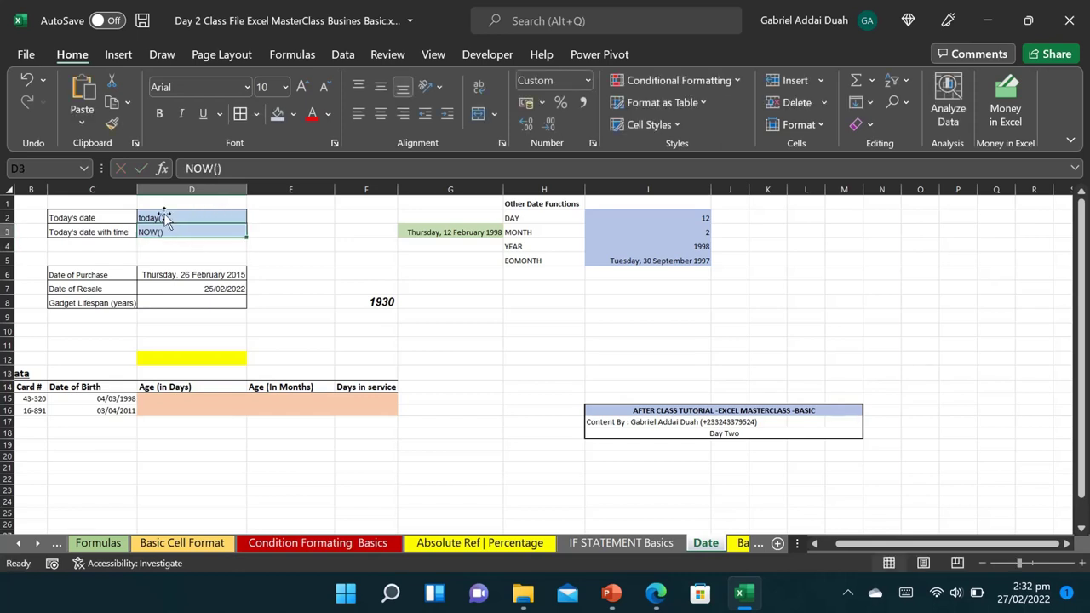
click(184, 169)
text(=)
key(Return)
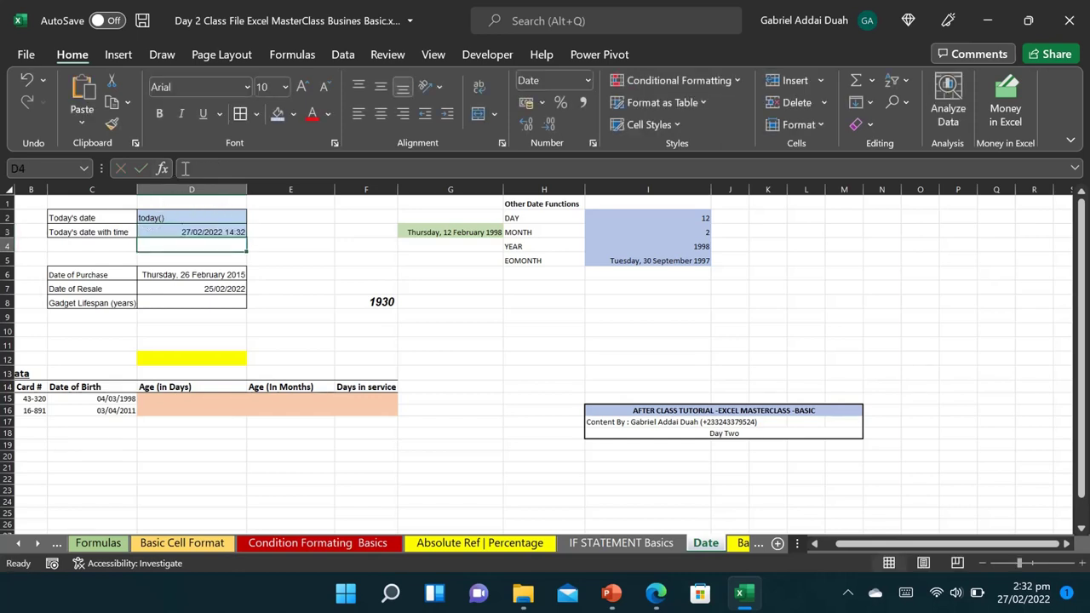
click(147, 219)
click(182, 170)
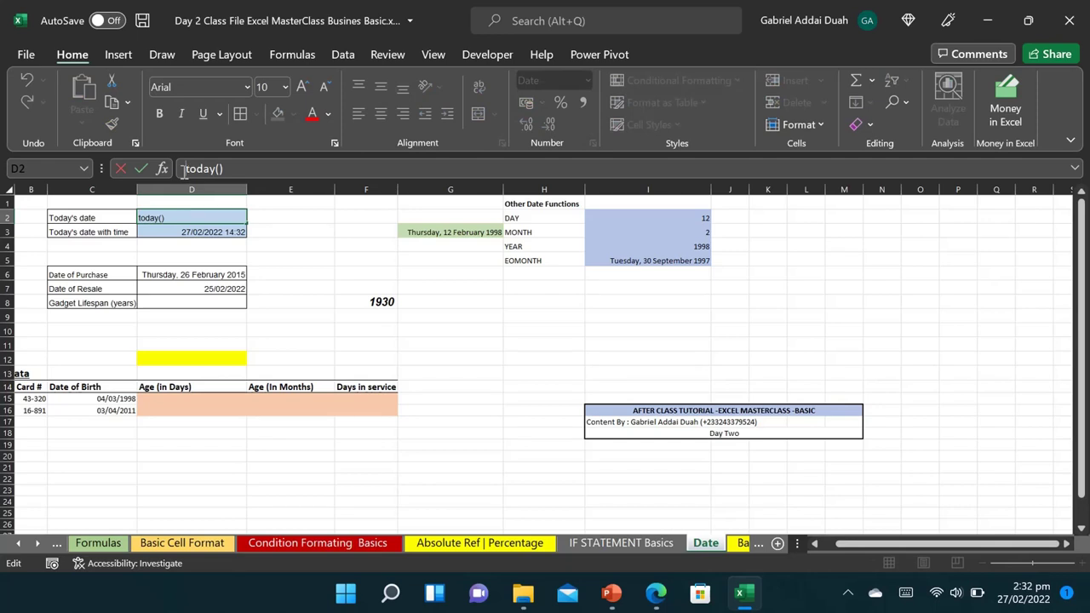
text(=)
key(Return)
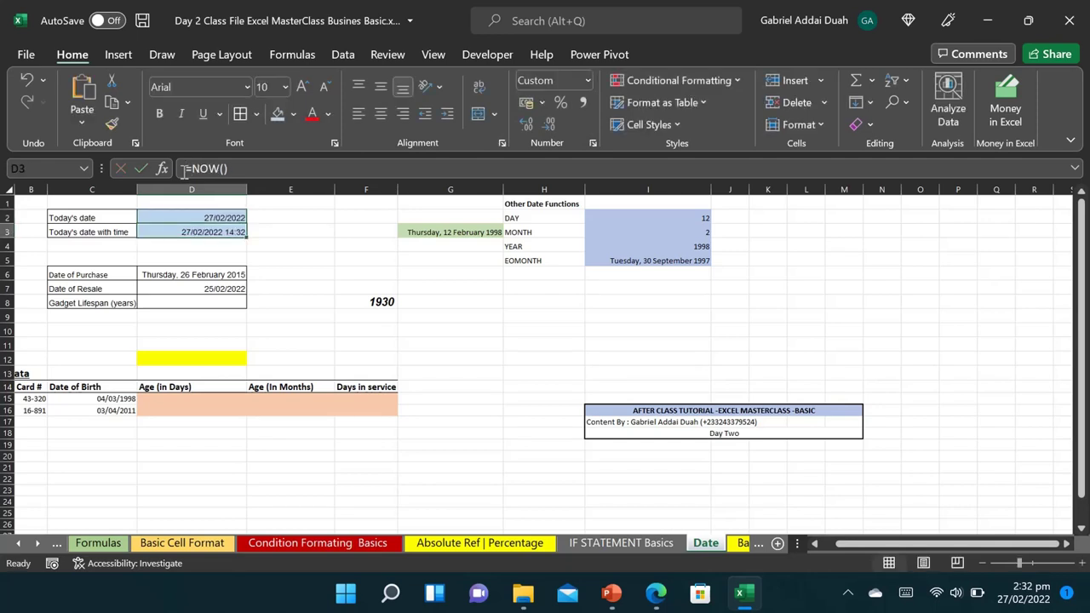
Start a DATEDIF formula in the Gadget Lifespan cell, D8, with purchase date D6 and resale date D7
click(230, 277)
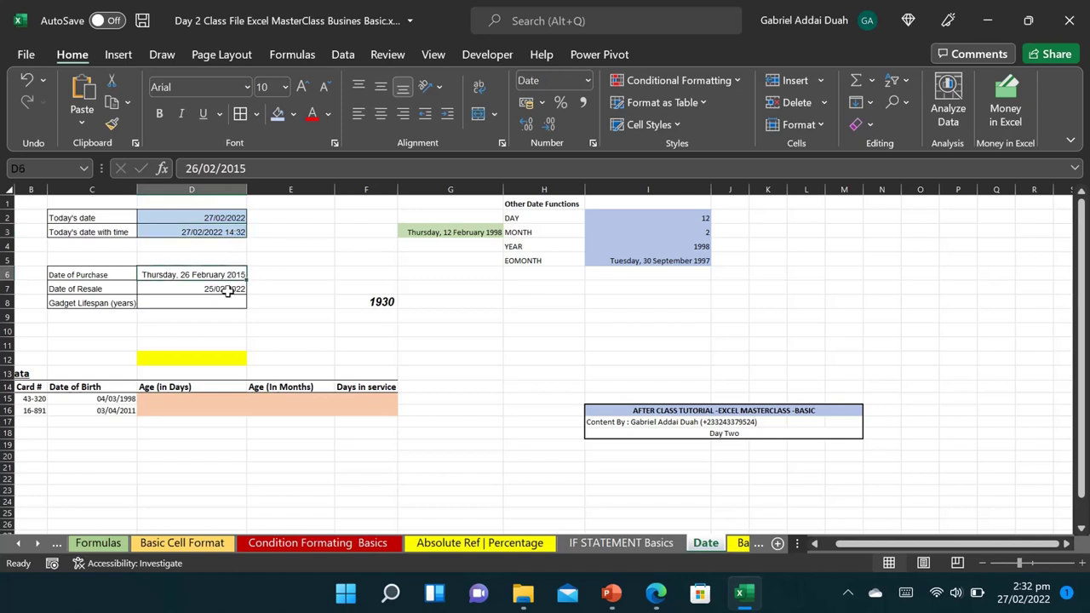
click(227, 290)
click(197, 273)
click(201, 303)
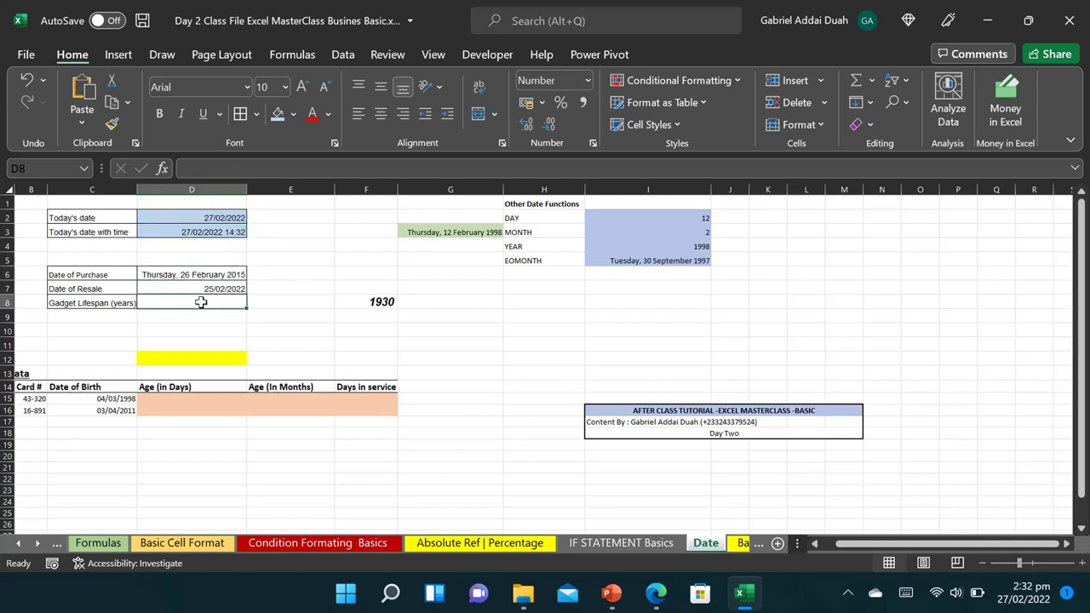
text(=)
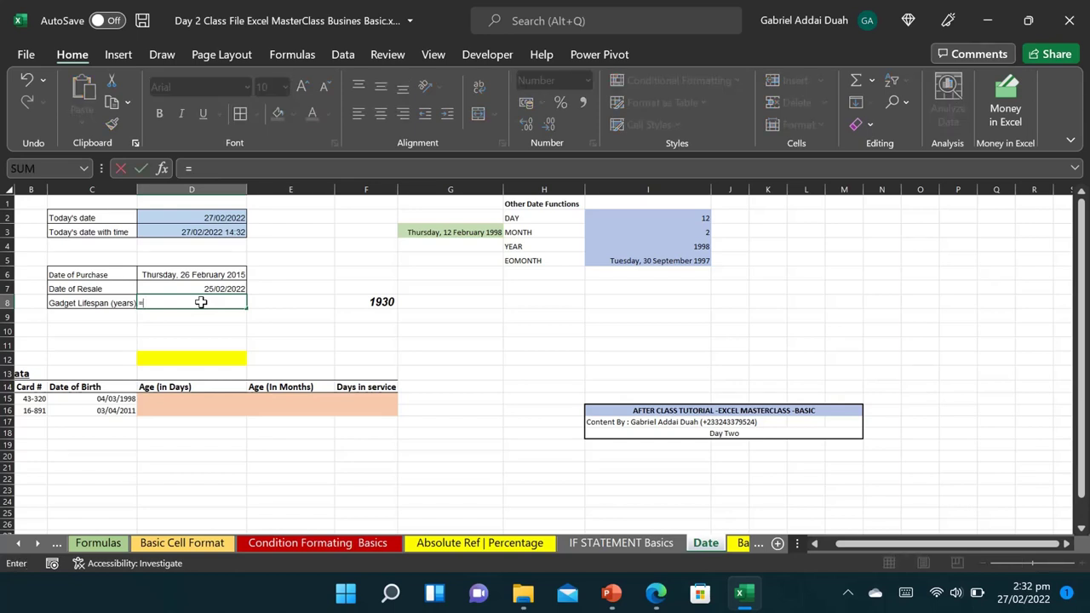
text(DATED)
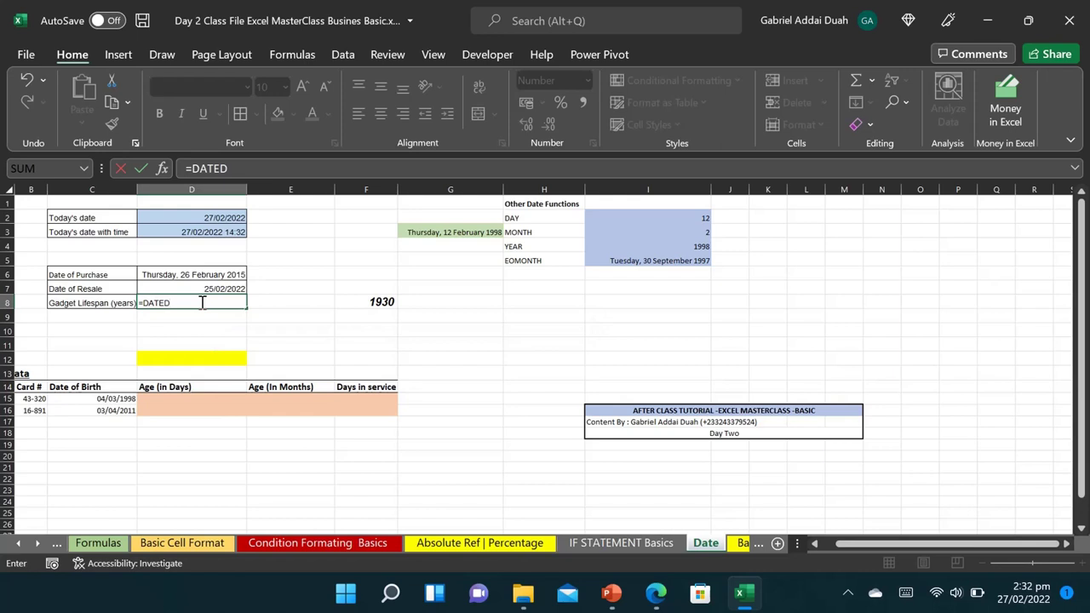
text(IF()
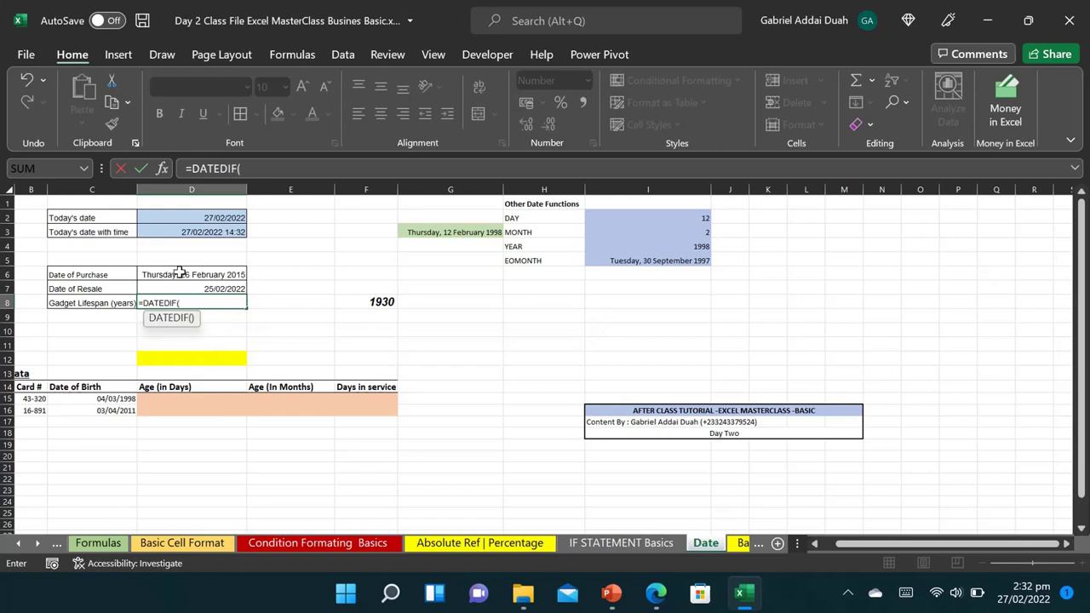
click(183, 273)
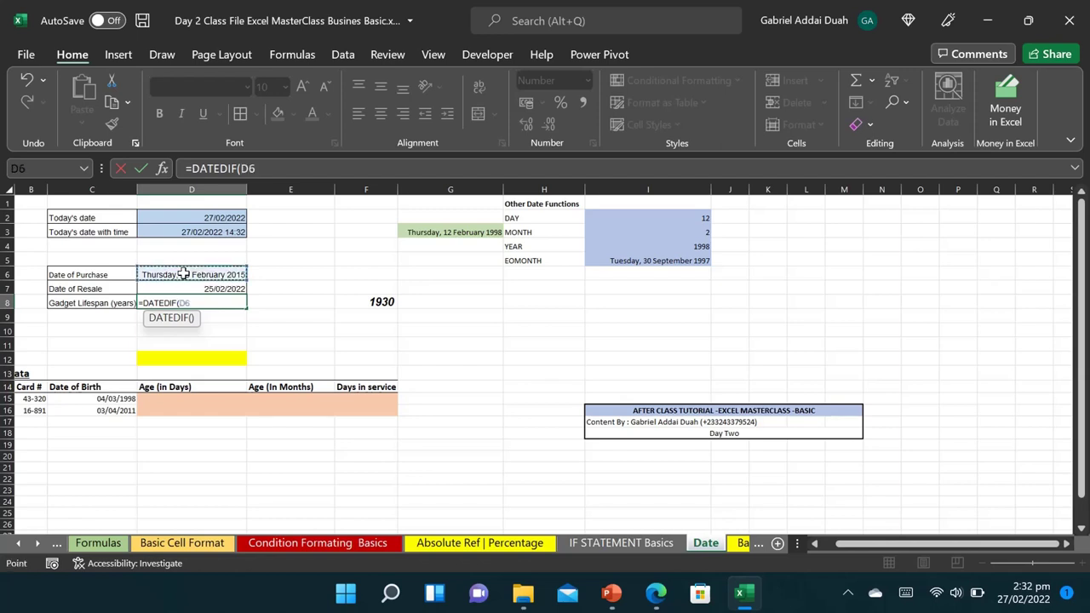
text(,)
click(195, 288)
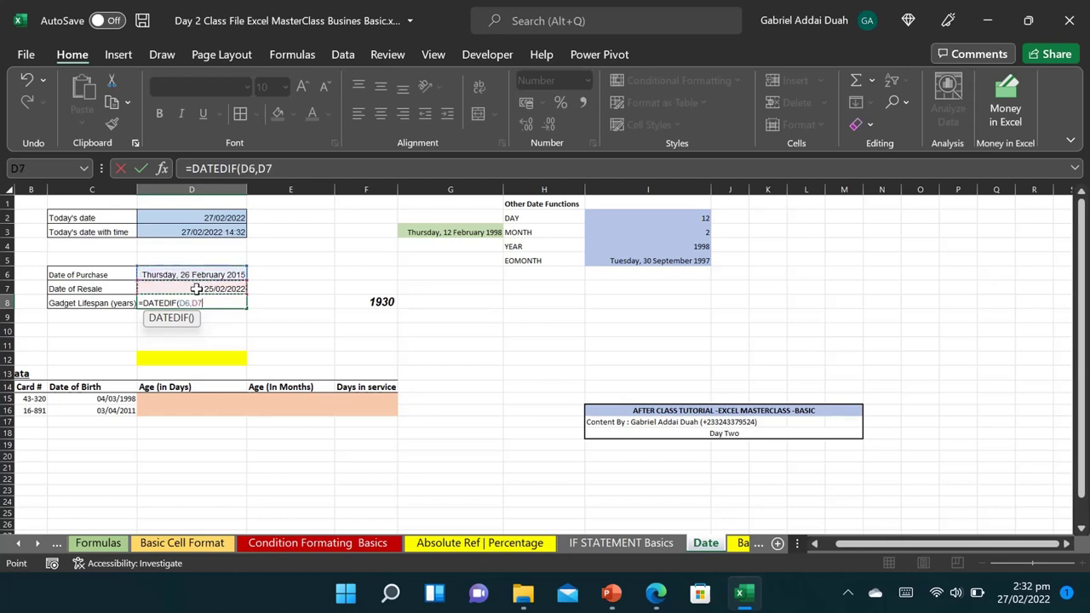
Complete the D8 DATEDIF formula with the unit "Y" to calculate the lifespan in years
text(,"Y:)
key(Return)
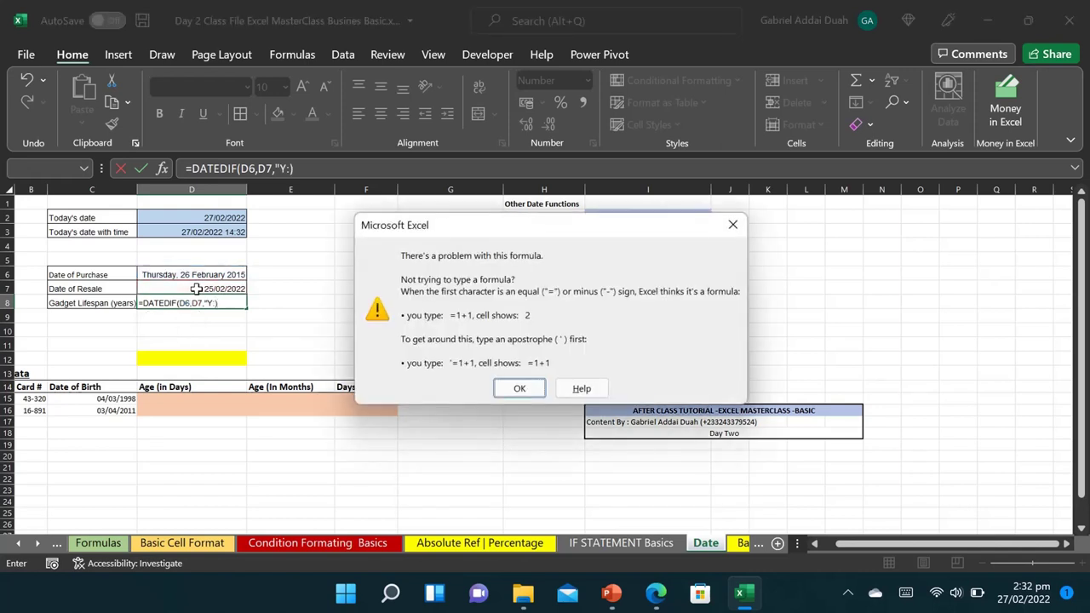
key(Return)
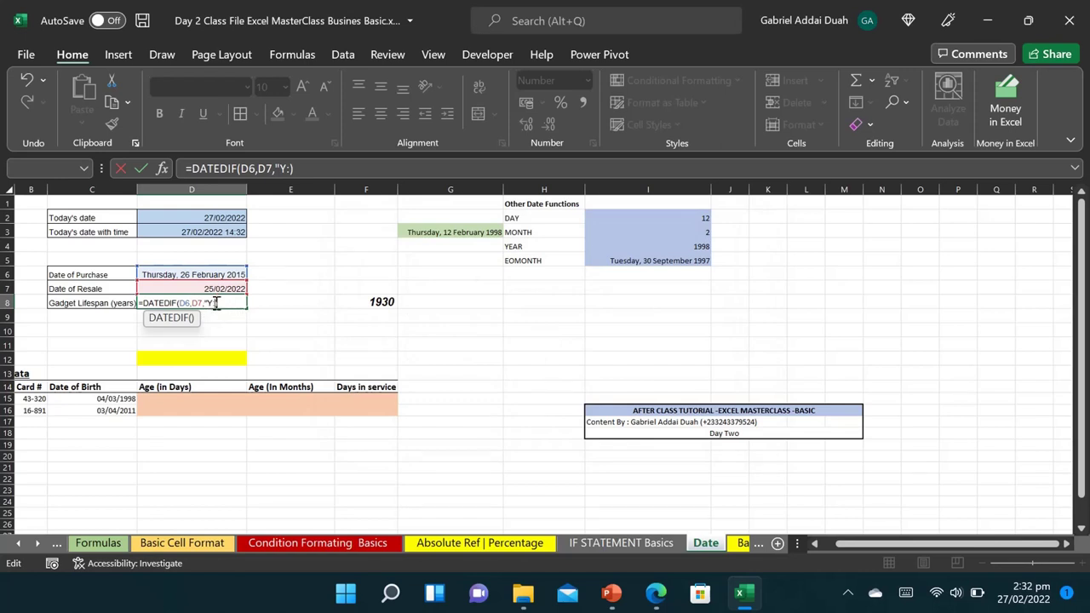
click(217, 303)
key(BackSpace)
text("Y")
key(Return)
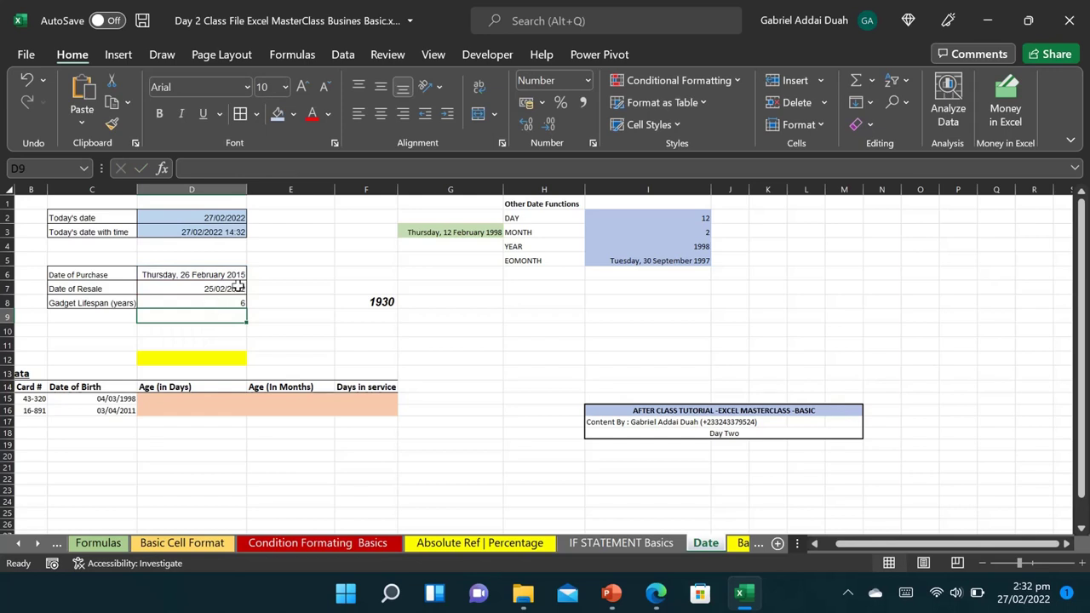
Re-enter the gadget lifespan formula in D8 as =DATEDIF(D6,D7,"Y")
click(208, 301)
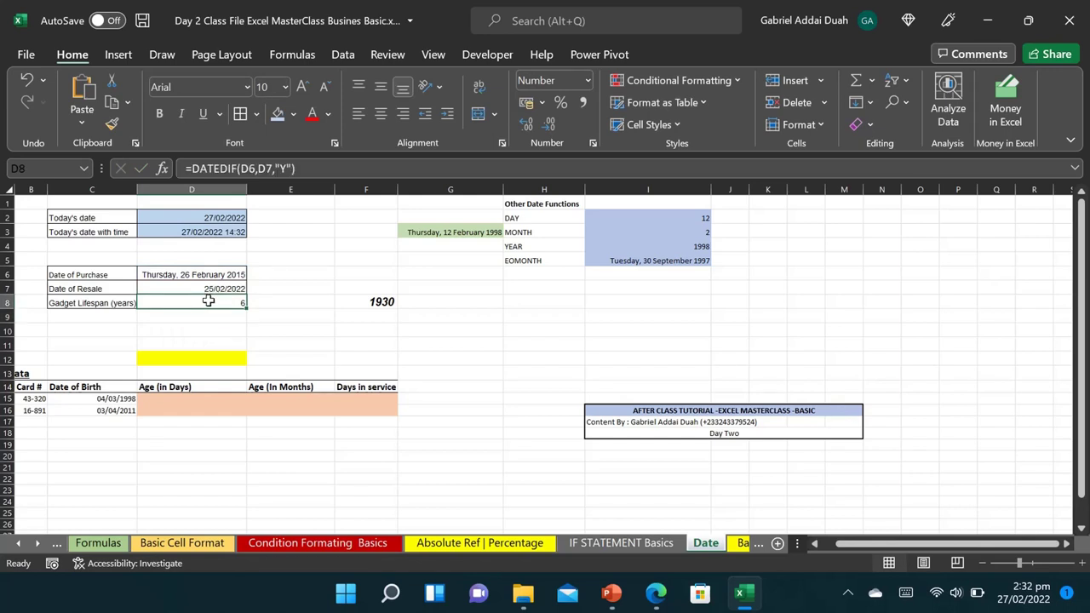
scroll(208, 301, up, 5)
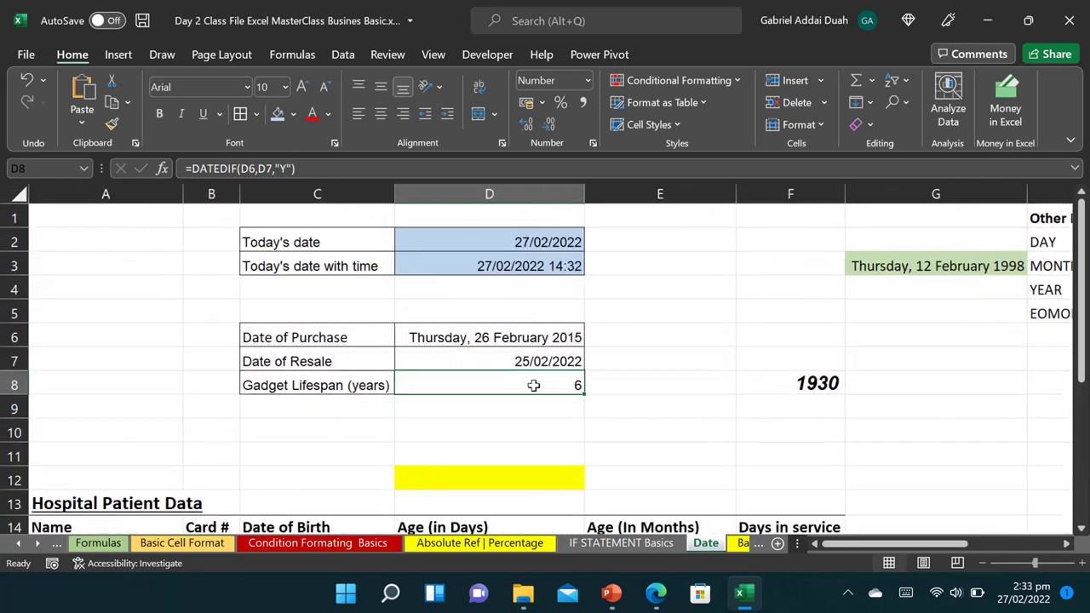
text(=)
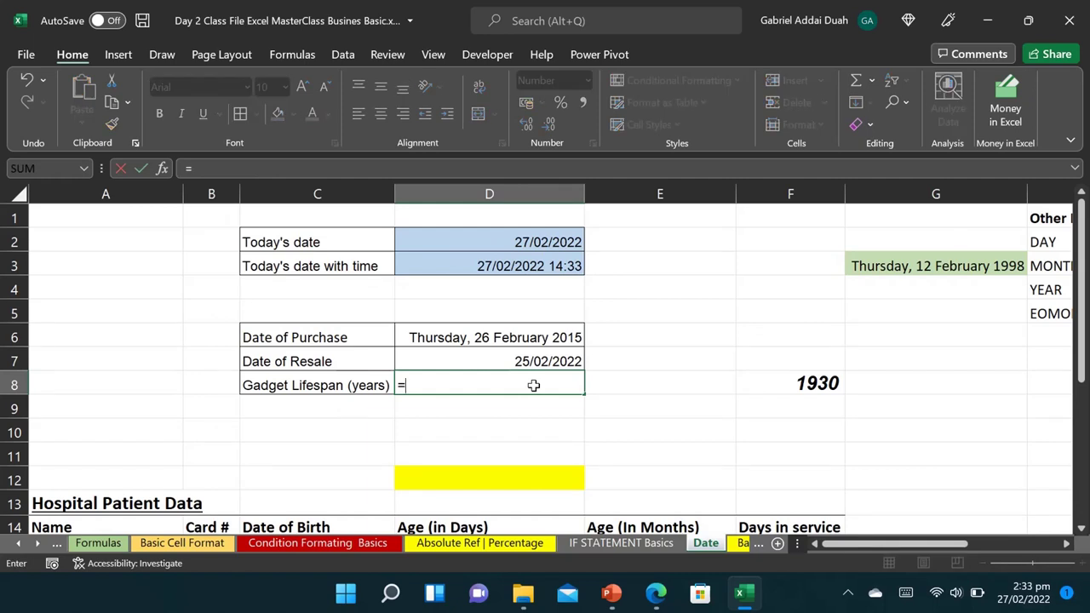
text(DATED)
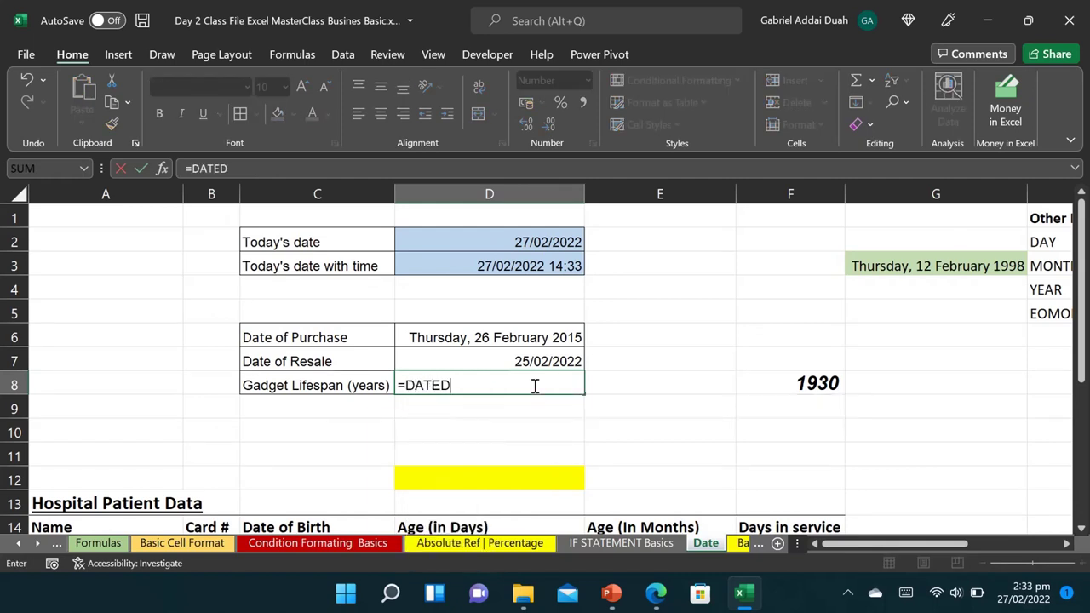
text(IF()
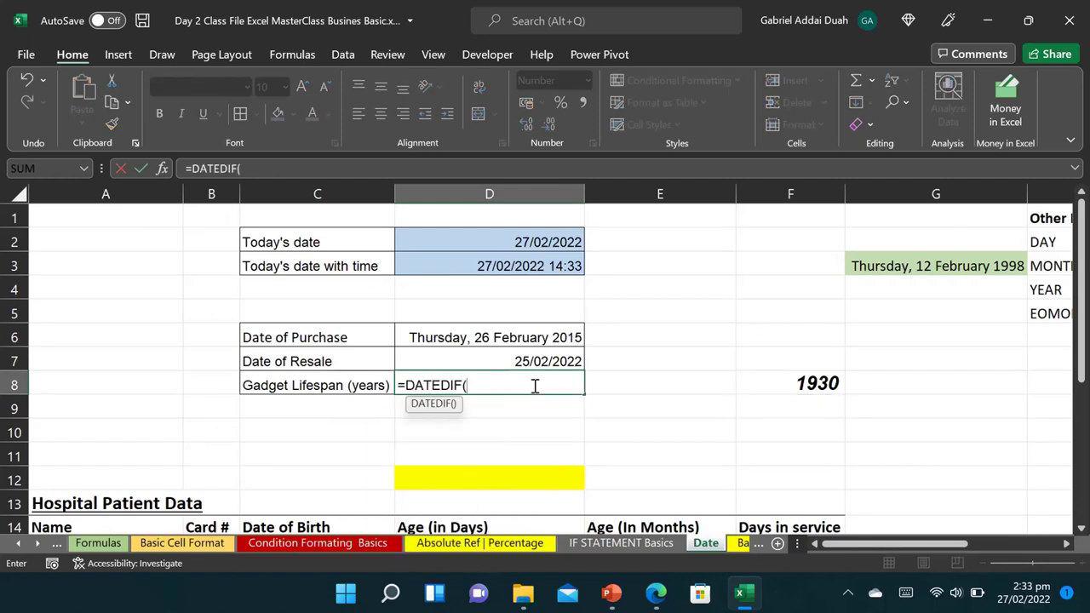
click(467, 338)
text(,)
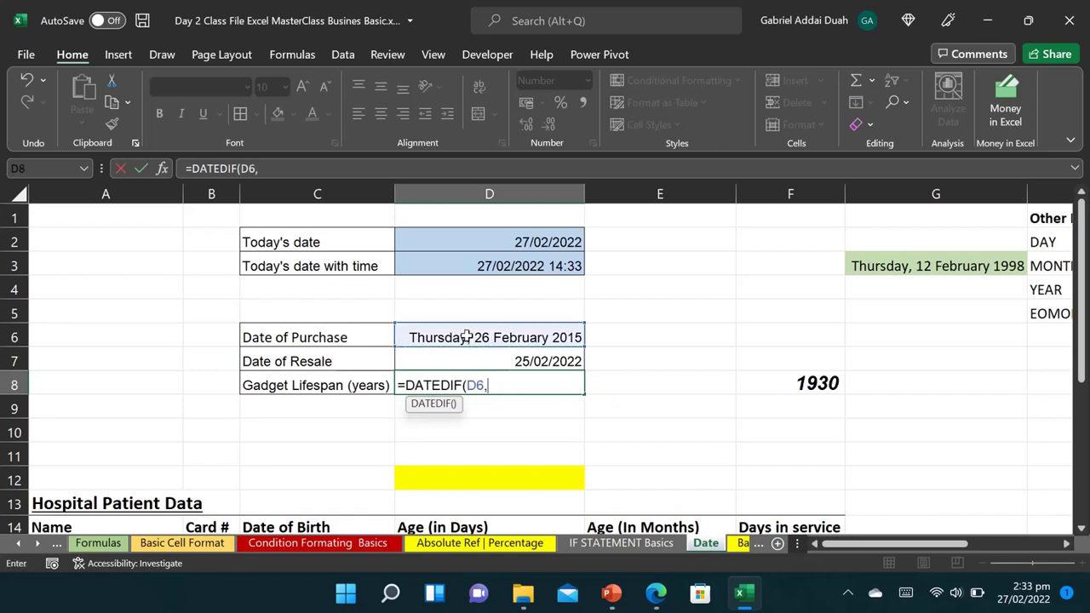
click(485, 361)
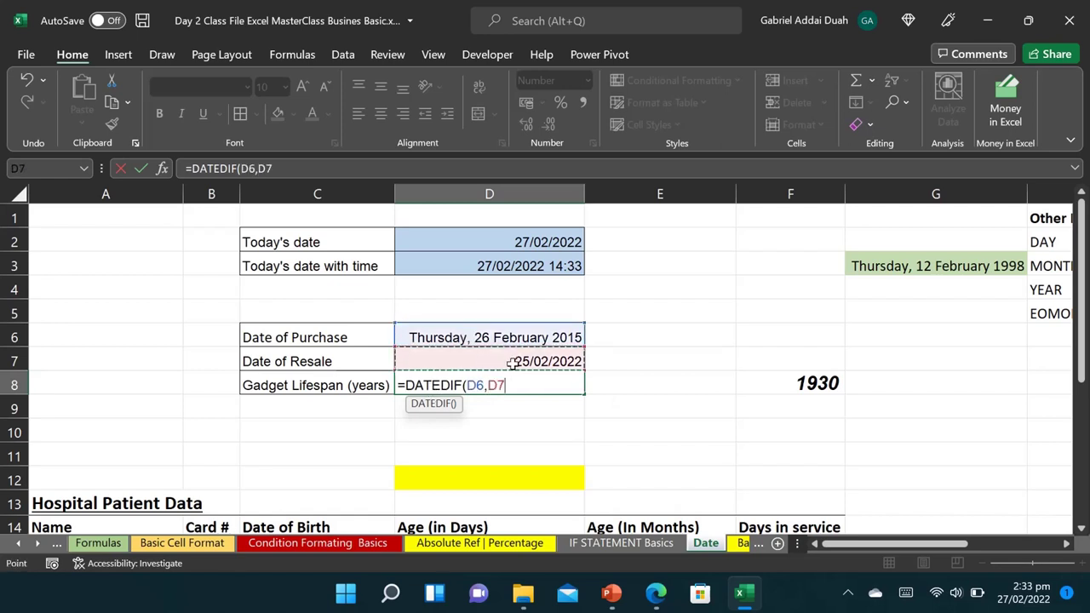
text(,)
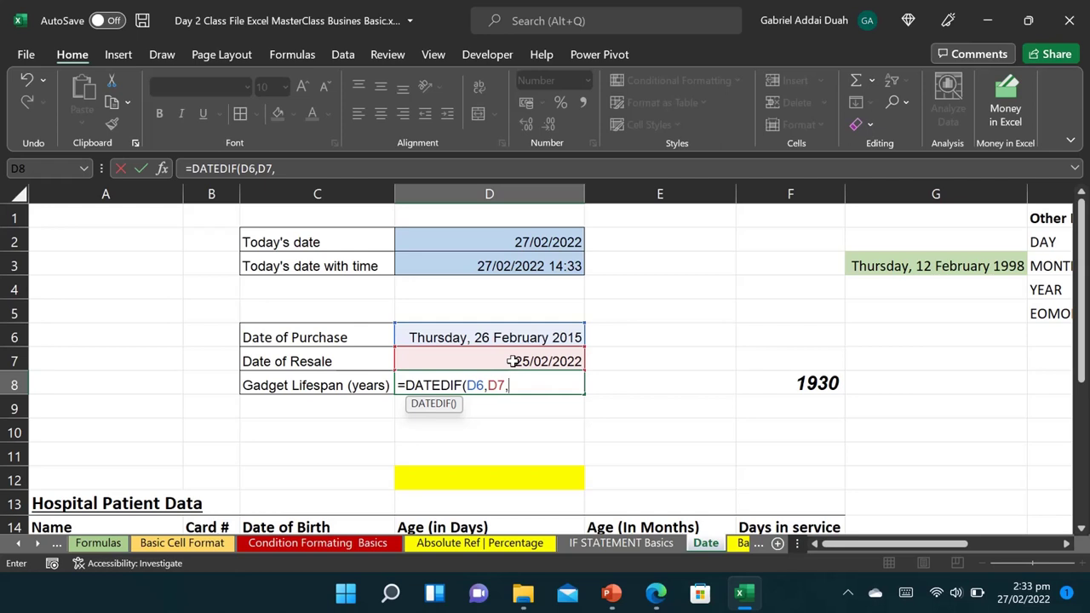
text("Y"))
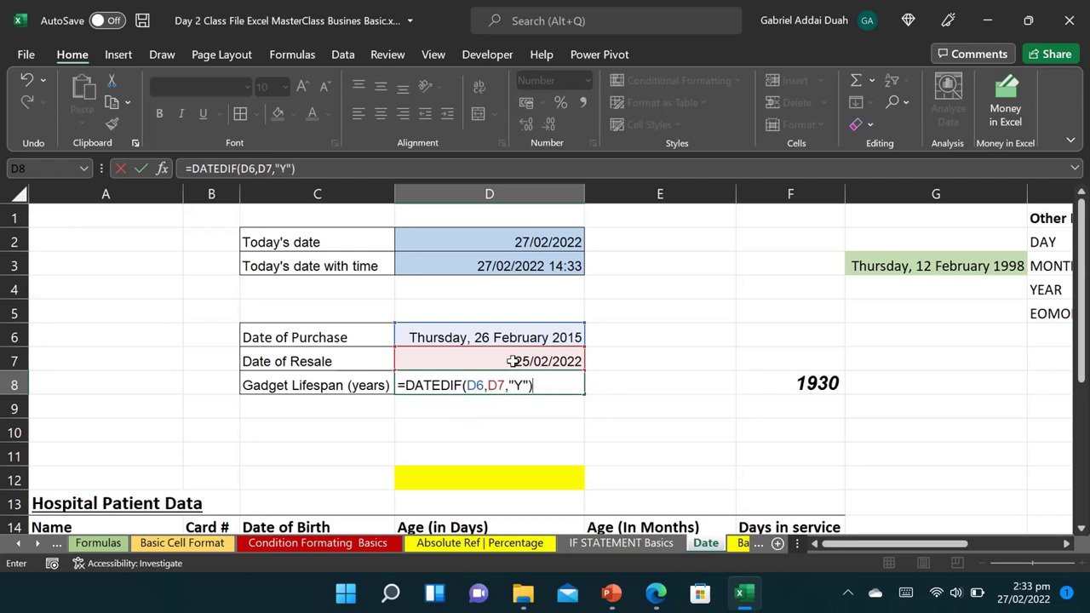
key(Return)
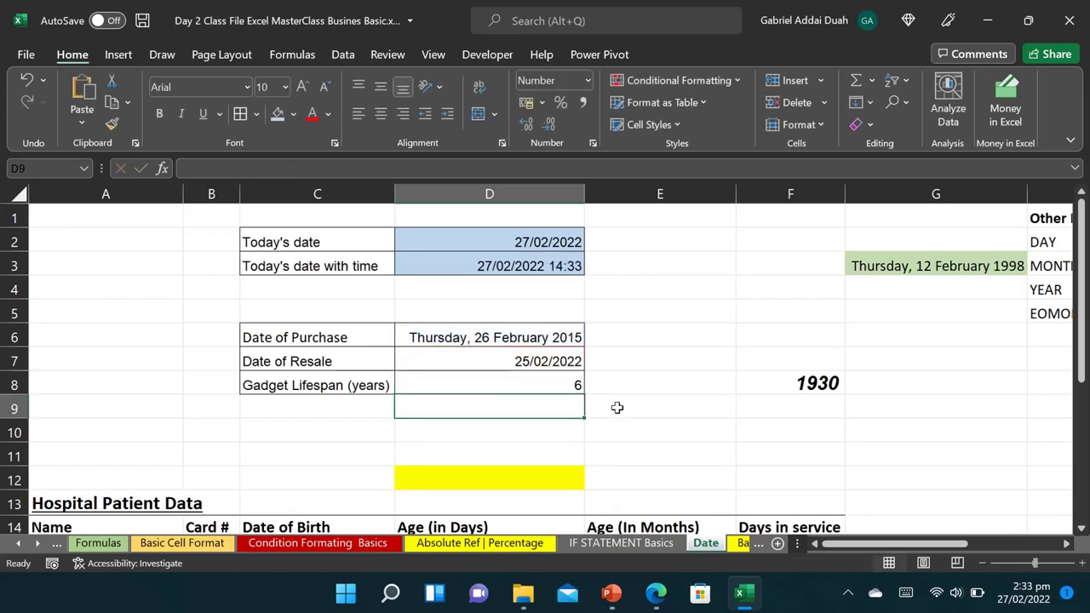
Change the header in D14 of the Hospital Patient Data table to "Age (in yeas)"
scroll(618, 408, down, 1)
scroll(617, 408, down, 4)
scroll(618, 408, up, 2)
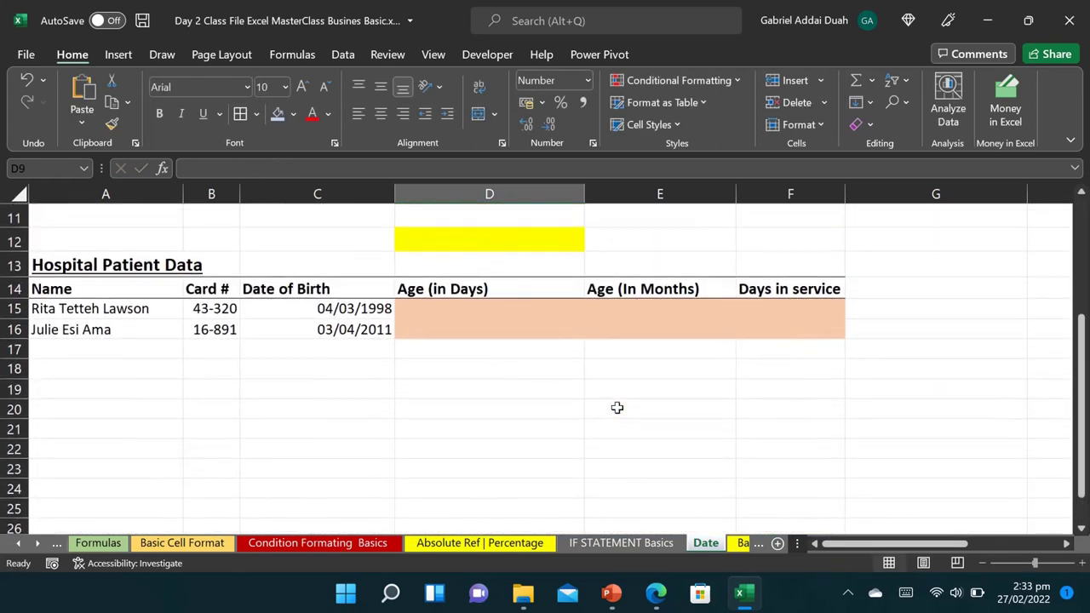
scroll(617, 408, up, 2)
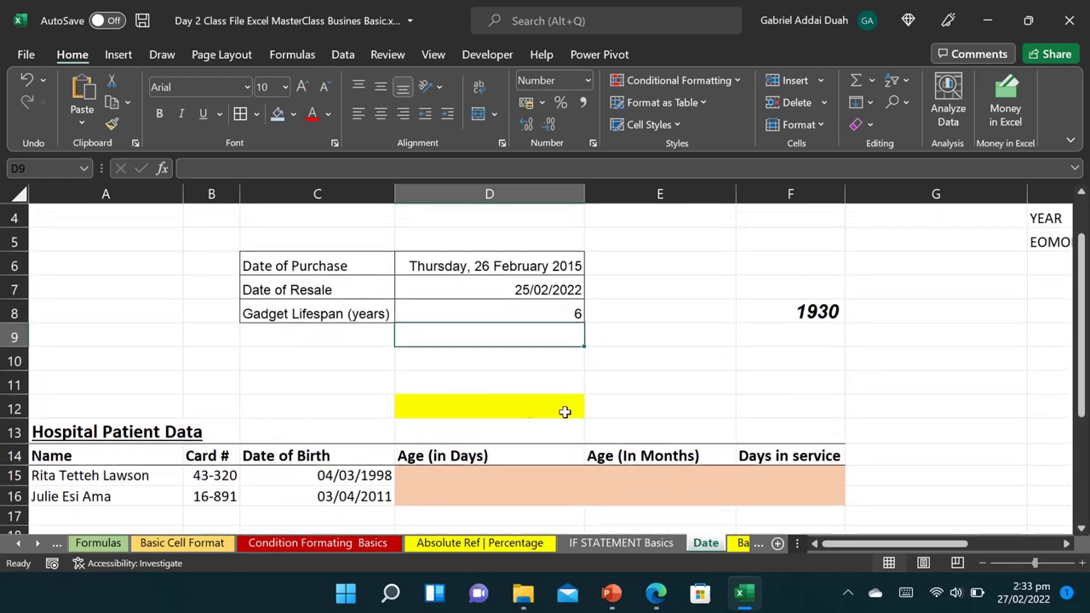
scroll(516, 433, down, 5)
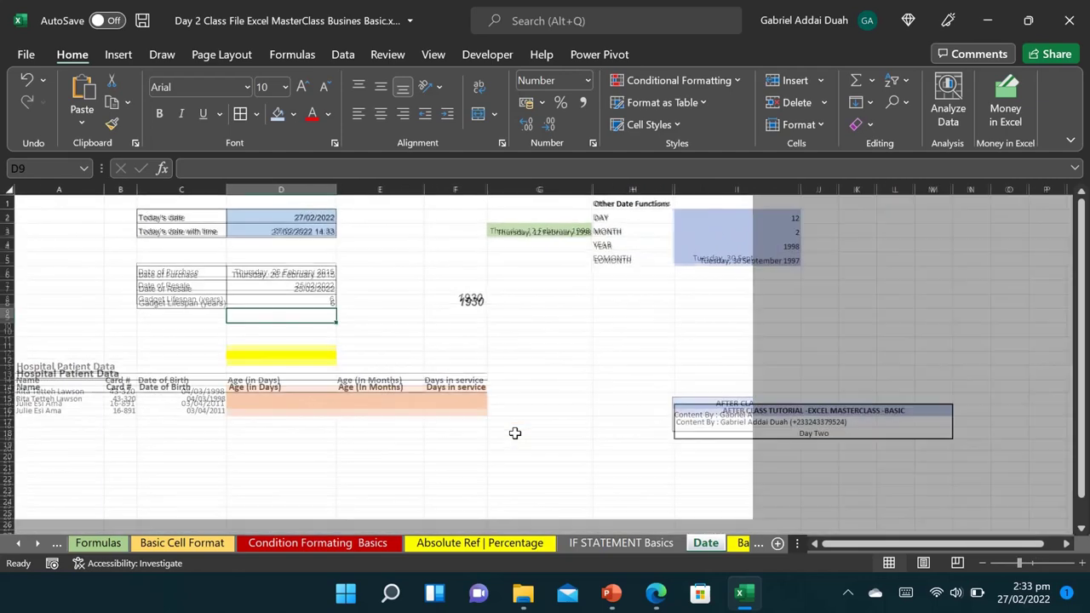
click(273, 410)
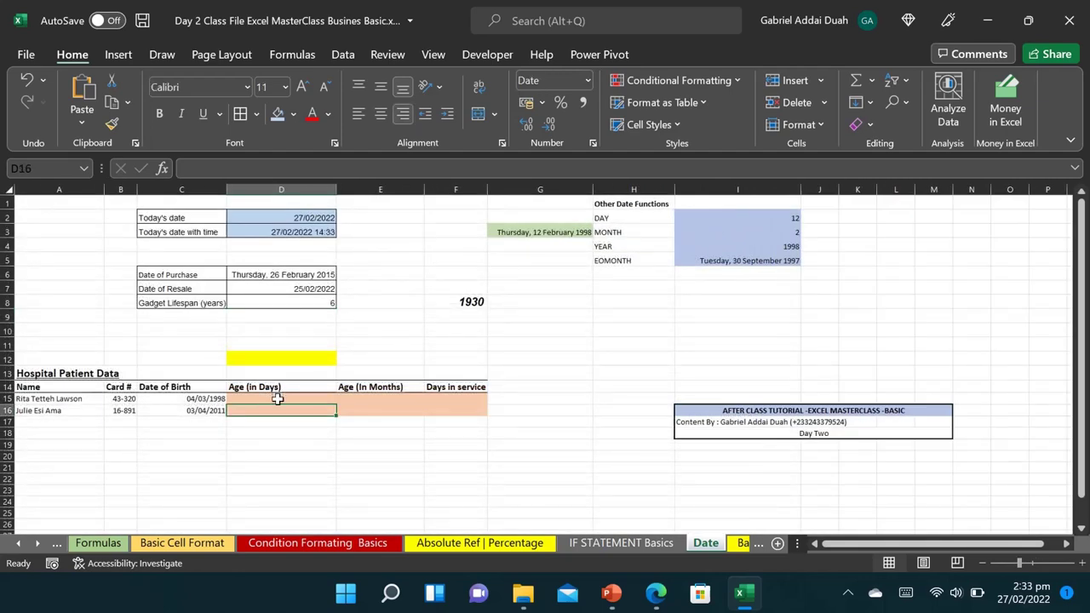
click(277, 399)
click(267, 389)
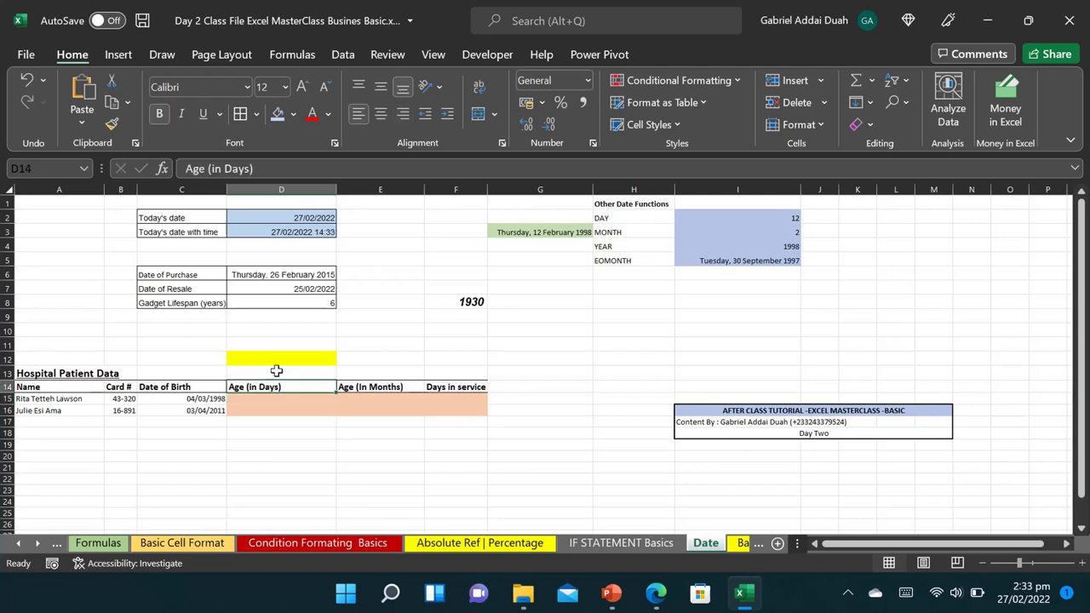
click(248, 169)
key(BackSpace)
key(BackSpace)
key(BackSpace)
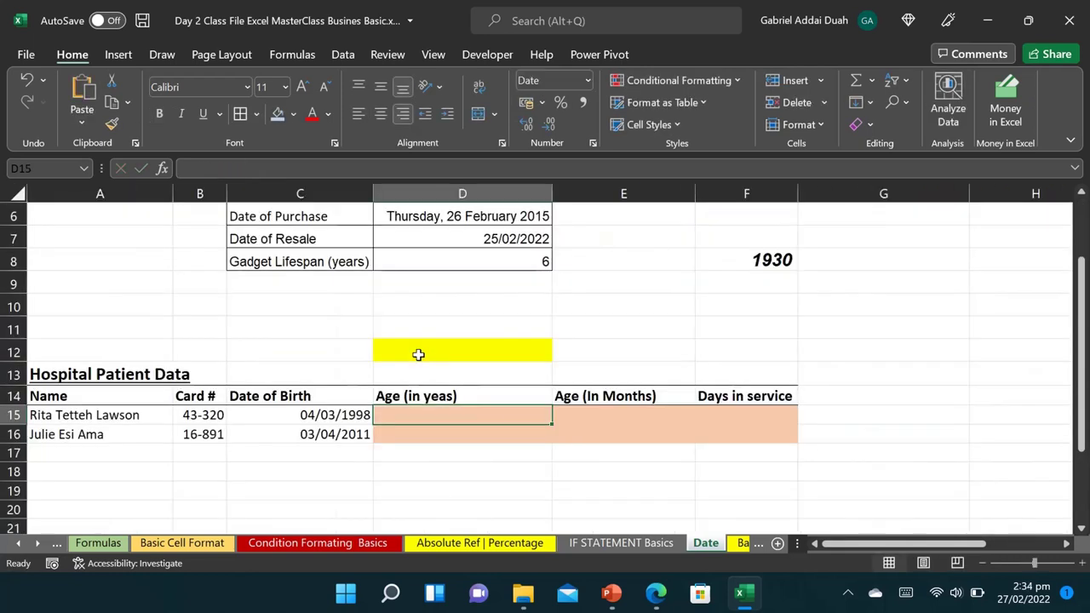
Enter the formula =TODAY() in the yellow cell D12 above the patient table
click(418, 355)
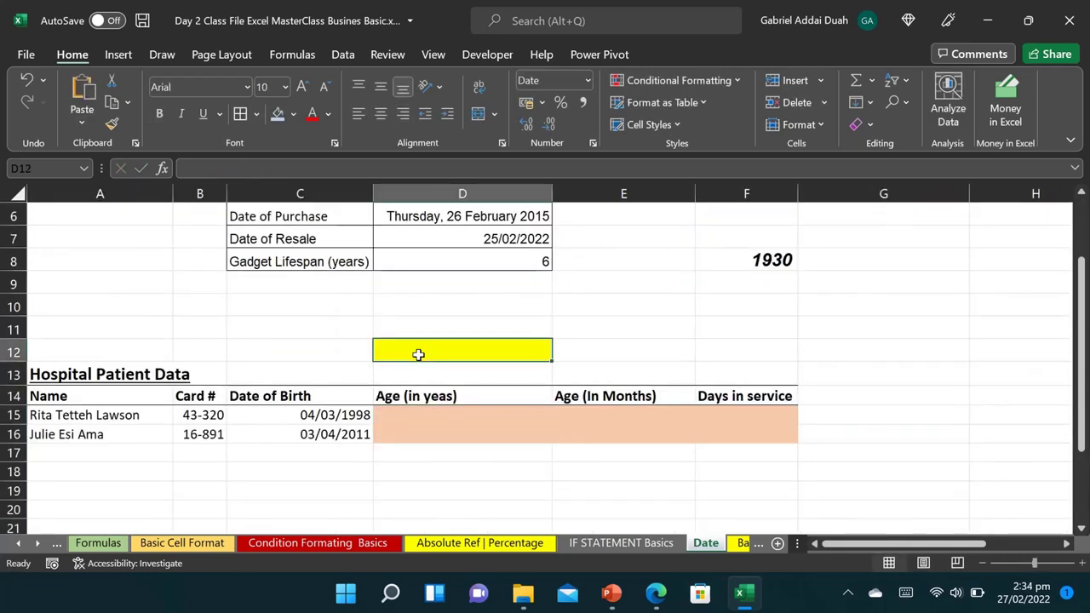
text(=tofs)
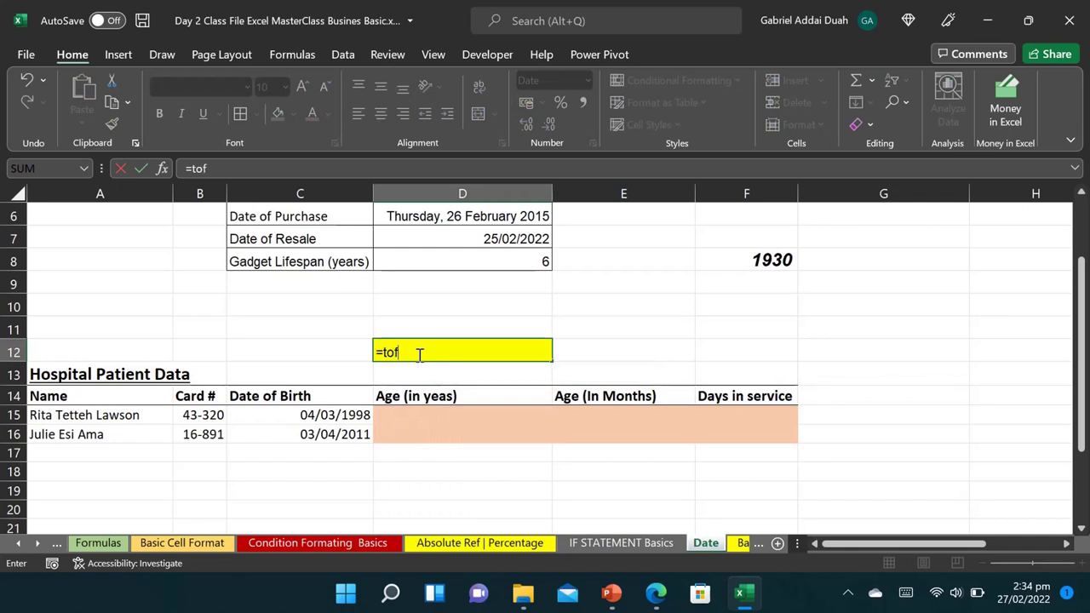
key(BackSpace)
key(BackSpace)
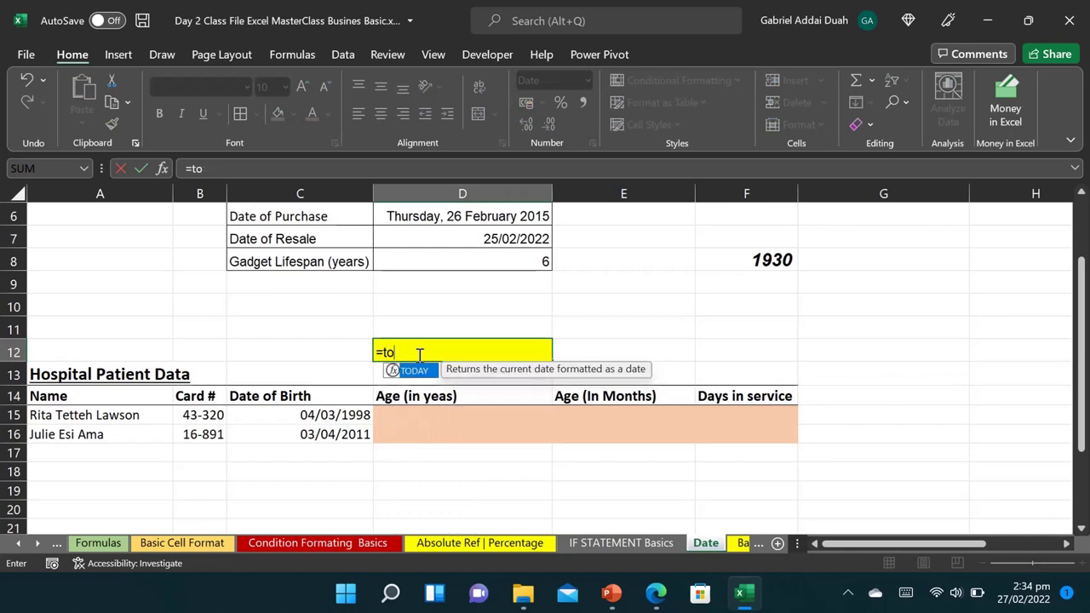
key(Tab)
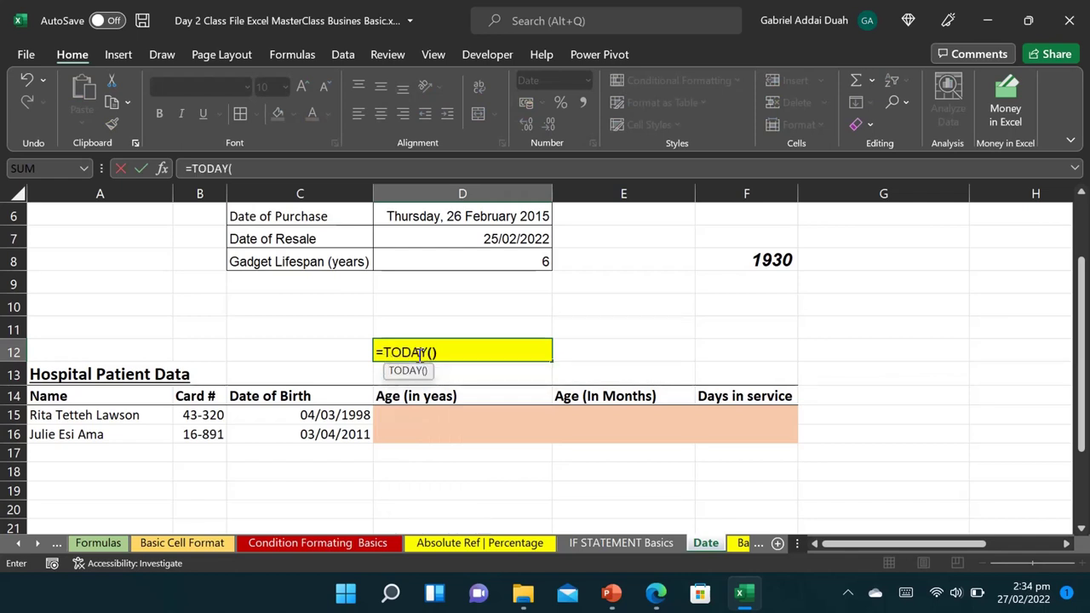
text())
key(Return)
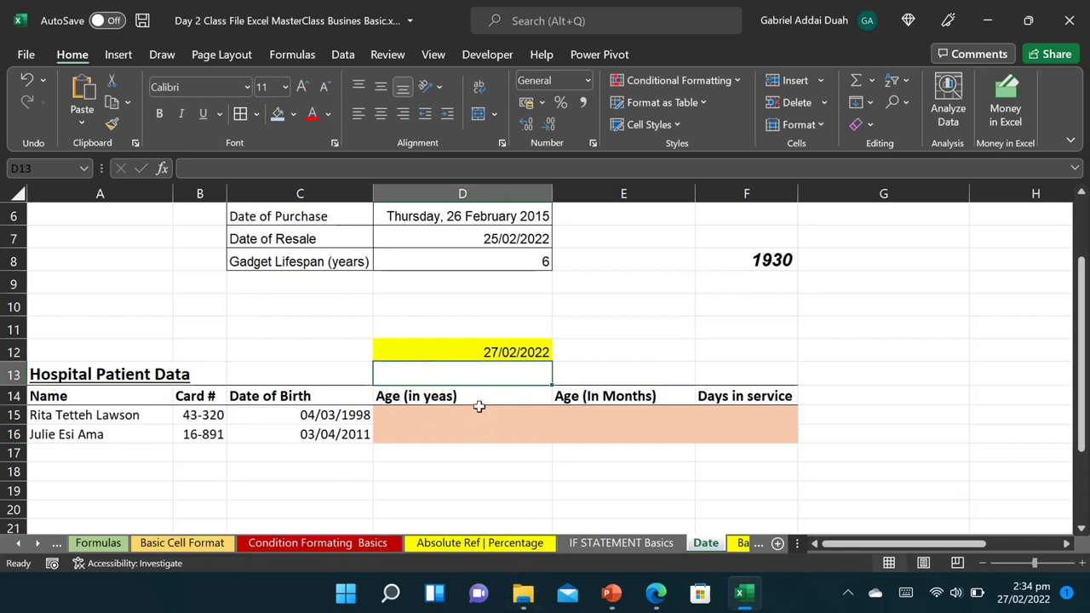
Start a DATEDIF formula in D15, the first patient's age cell
click(479, 409)
text(dated)
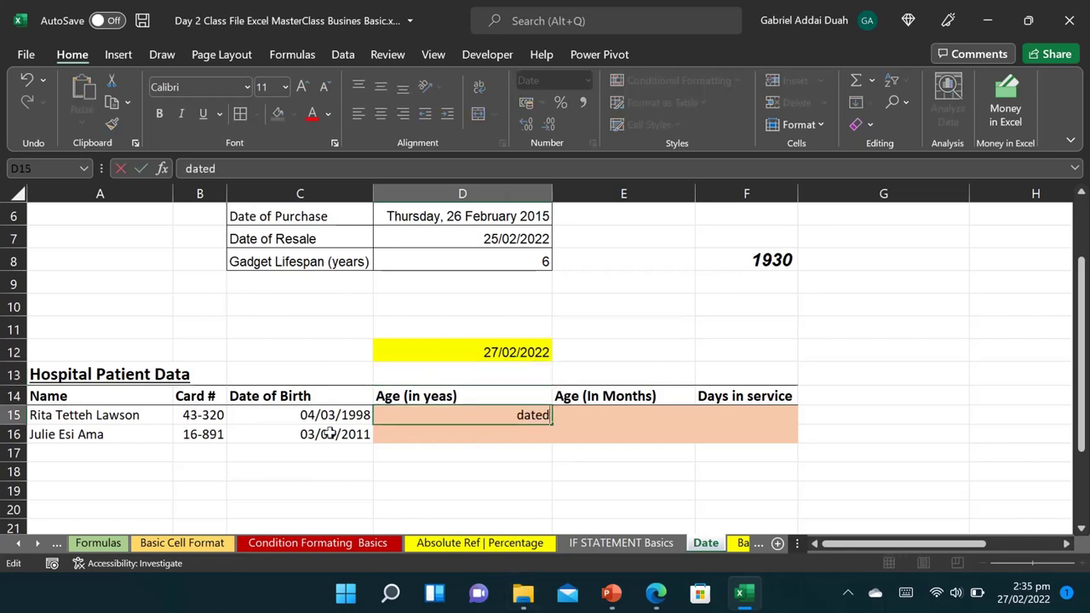
key(BackSpace)
key(BackSpace)
key(BackSpace)
key(BackSpace)
key(BackSpace)
text(=)
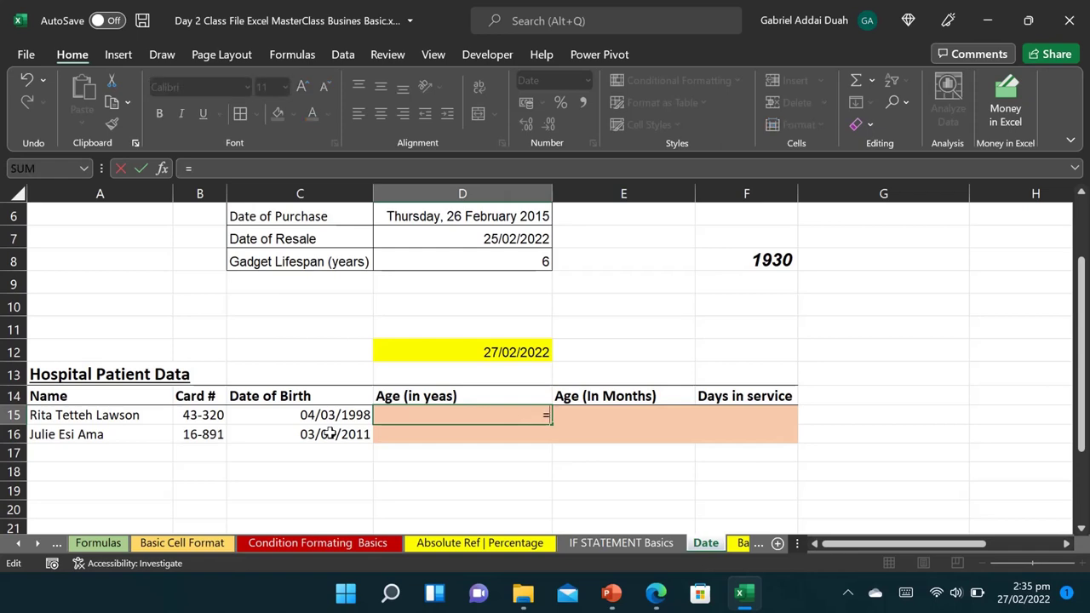
text(dated)
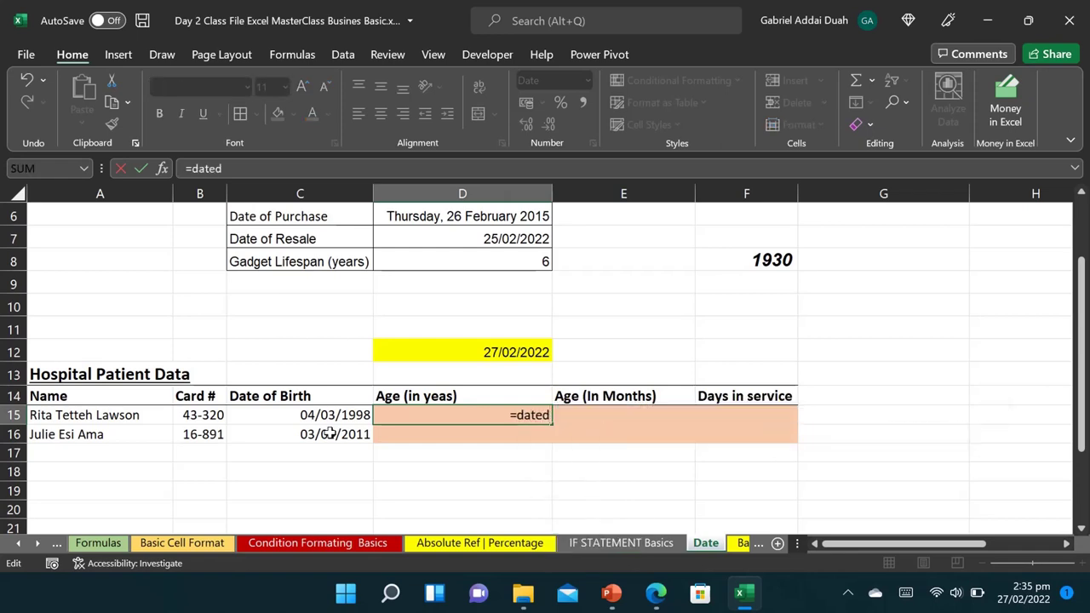
text(i)
text(iff])
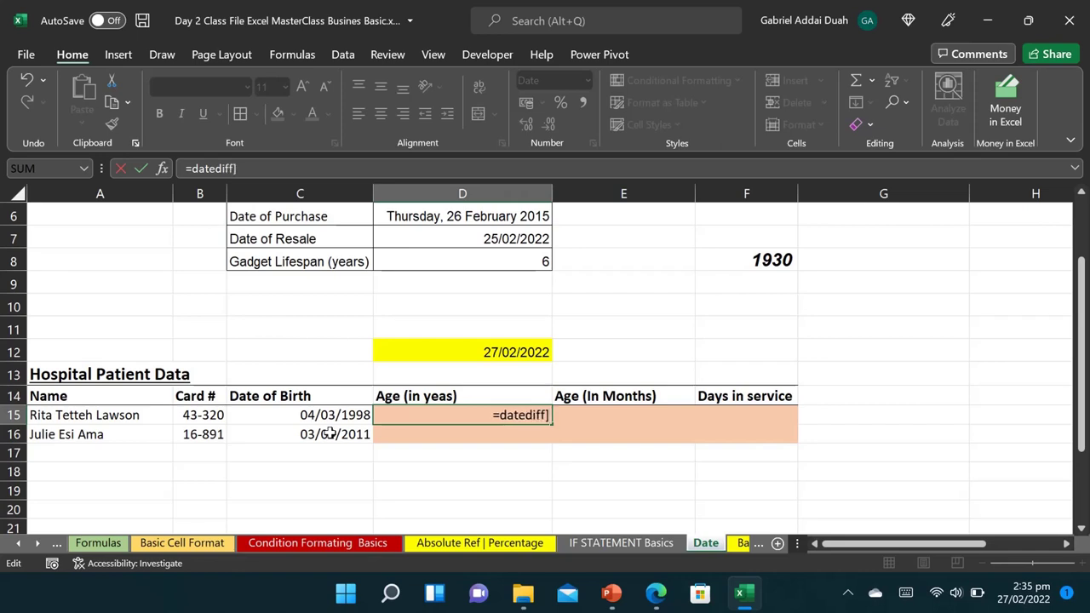
key(BackSpace)
key(BackSpace)
text(()
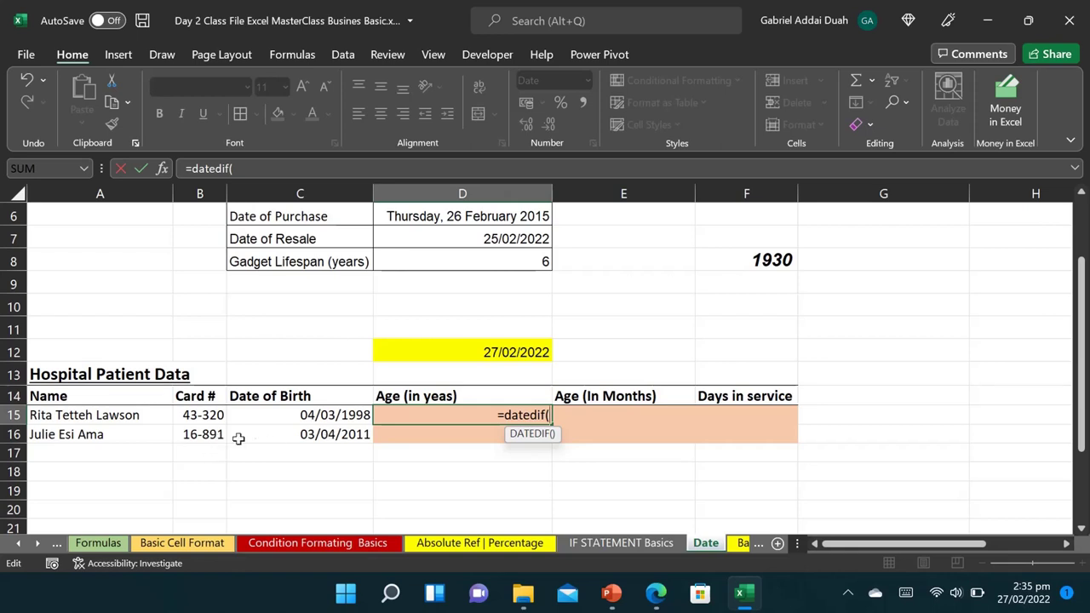
Complete the D15 formula with birth date C15, end date D12 and unit "y"
click(301, 417)
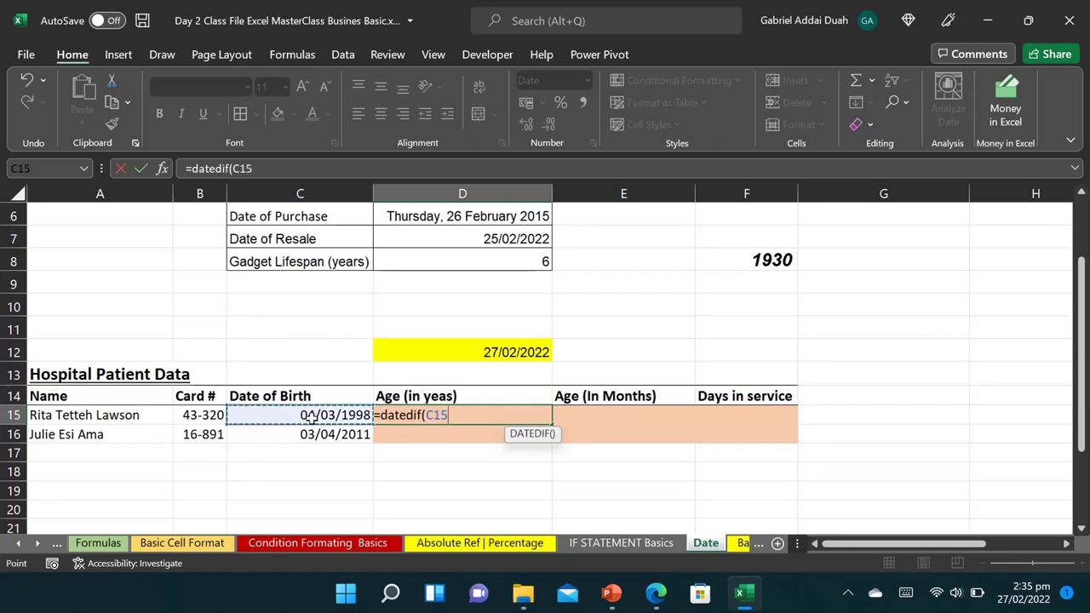
text(,)
click(483, 352)
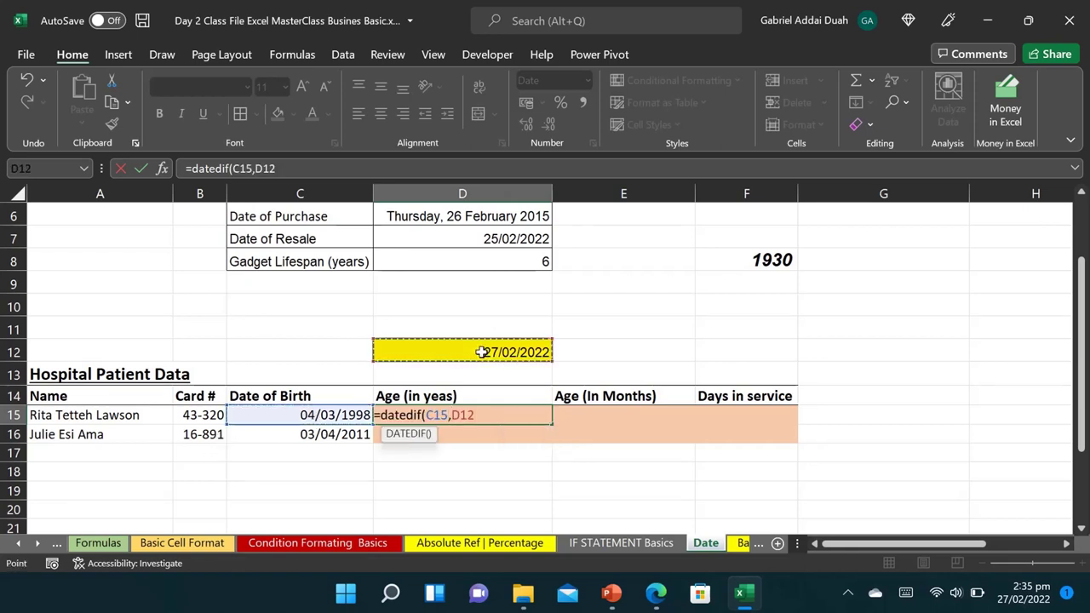
text(,)
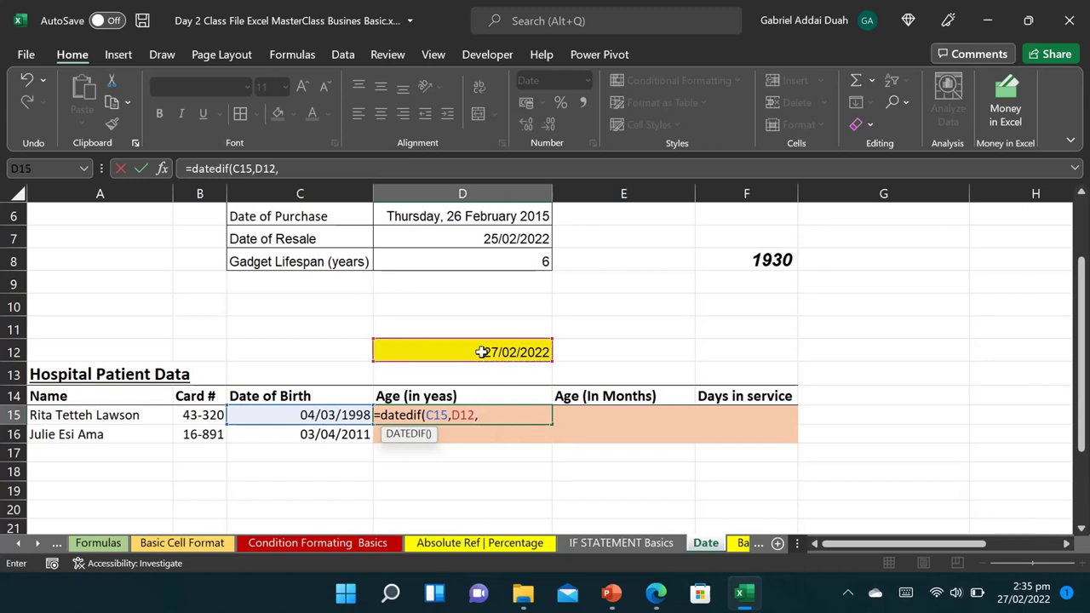
text("y"))
key(Return)
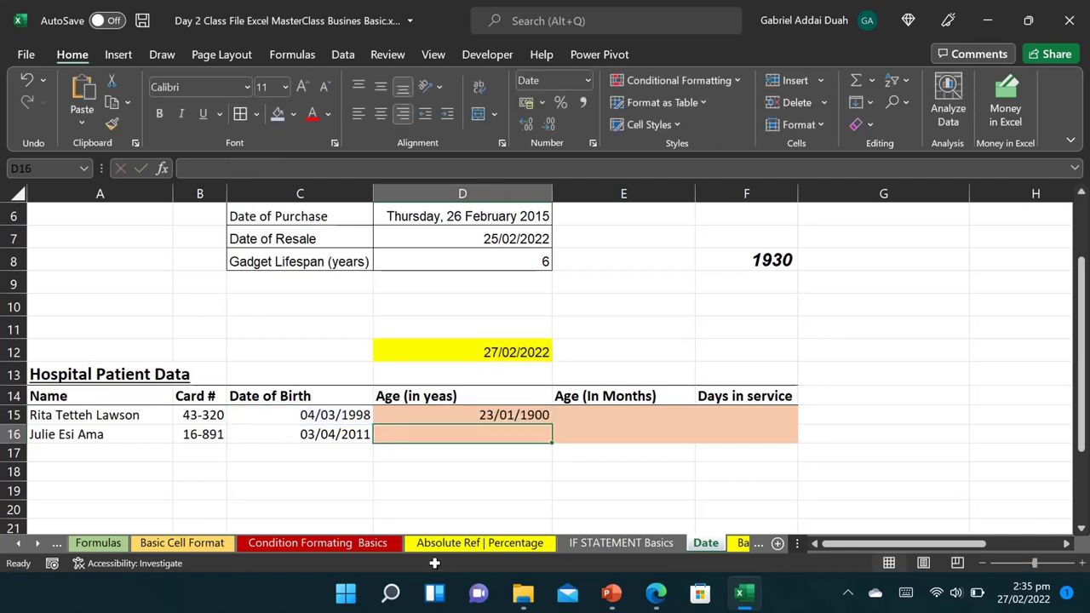
Copy the D15 age formula down to D16 and point the copy's end date reference to D12
click(518, 415)
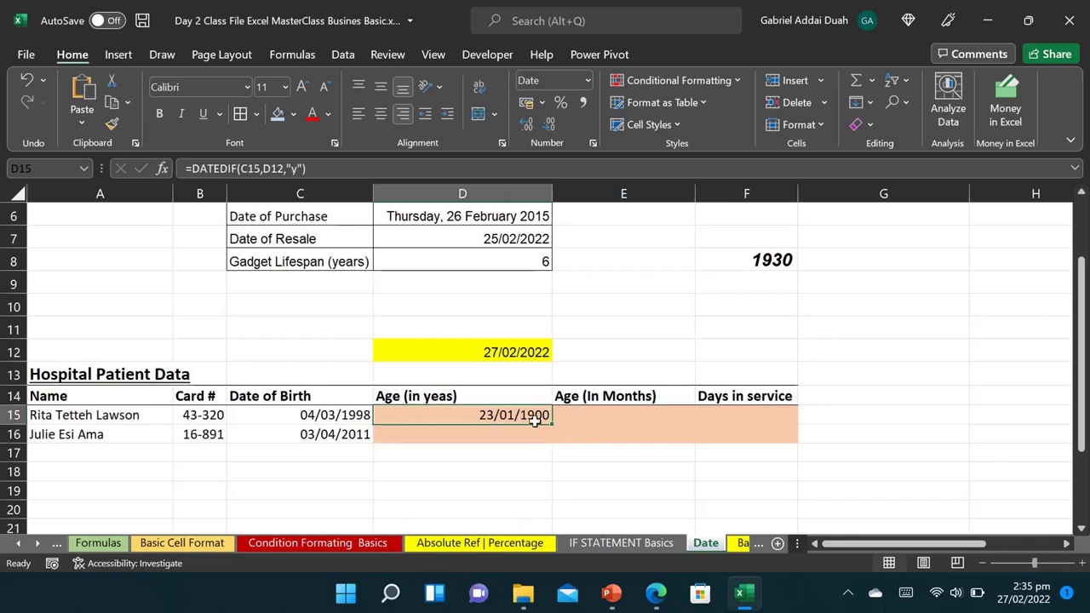
drag(551, 425, 548, 447)
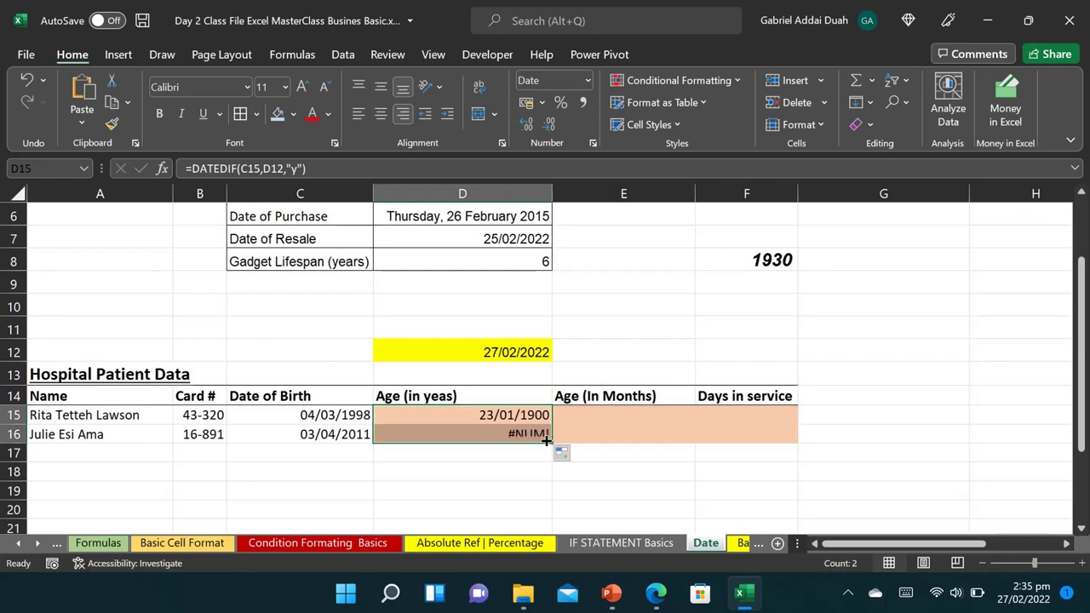
double_click(505, 434)
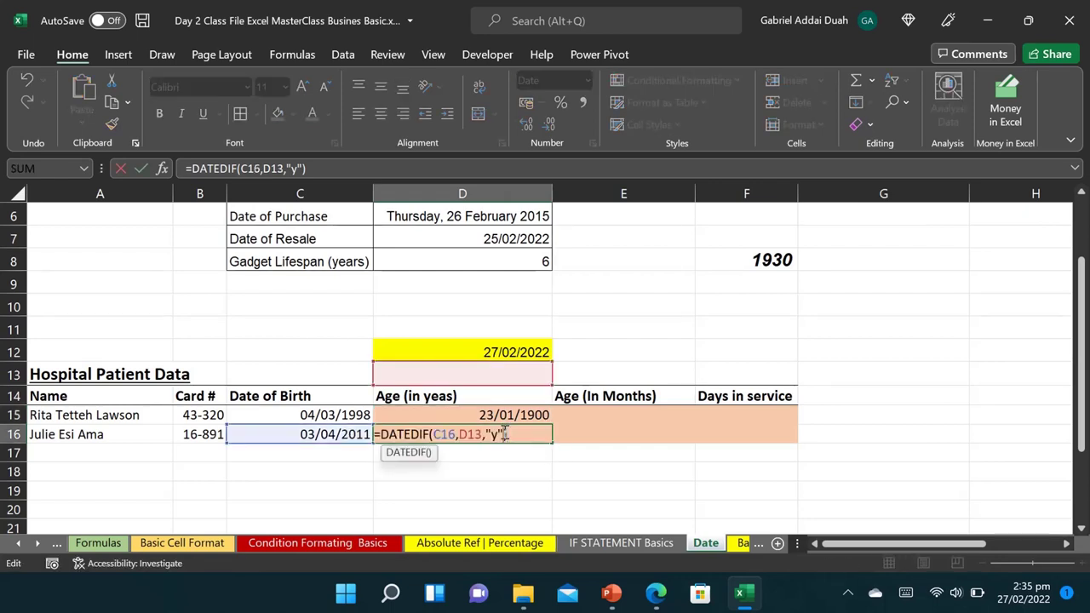
mouse_move(465, 361)
mouse_down()
mouse_move(469, 328)
mouse_move(468, 352)
mouse_up()
key(Return)
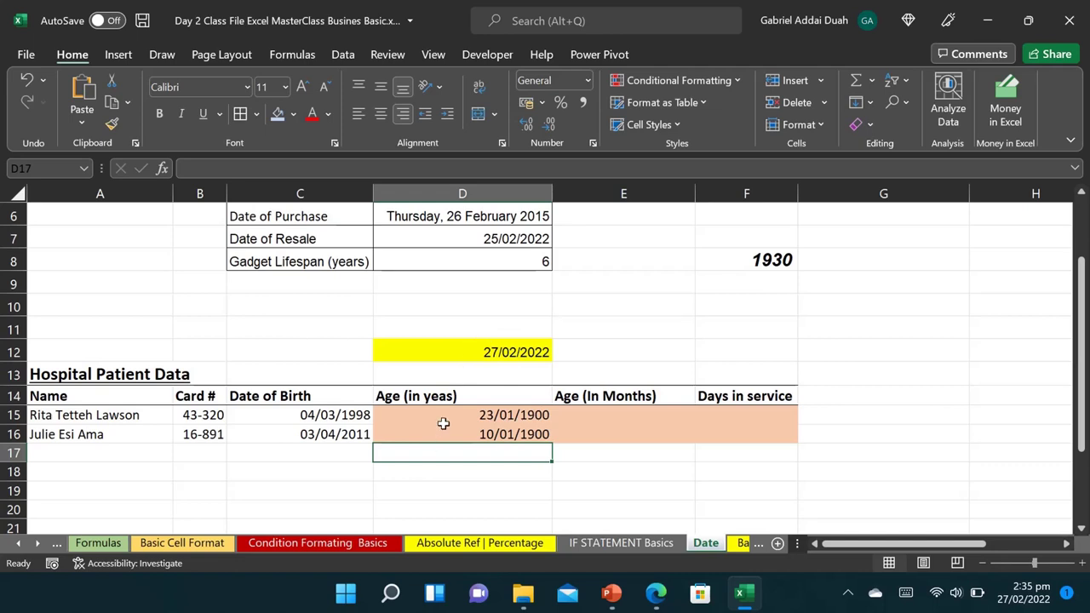
Set the number format of the ages in D15:D16 to General
drag(443, 421, 440, 431)
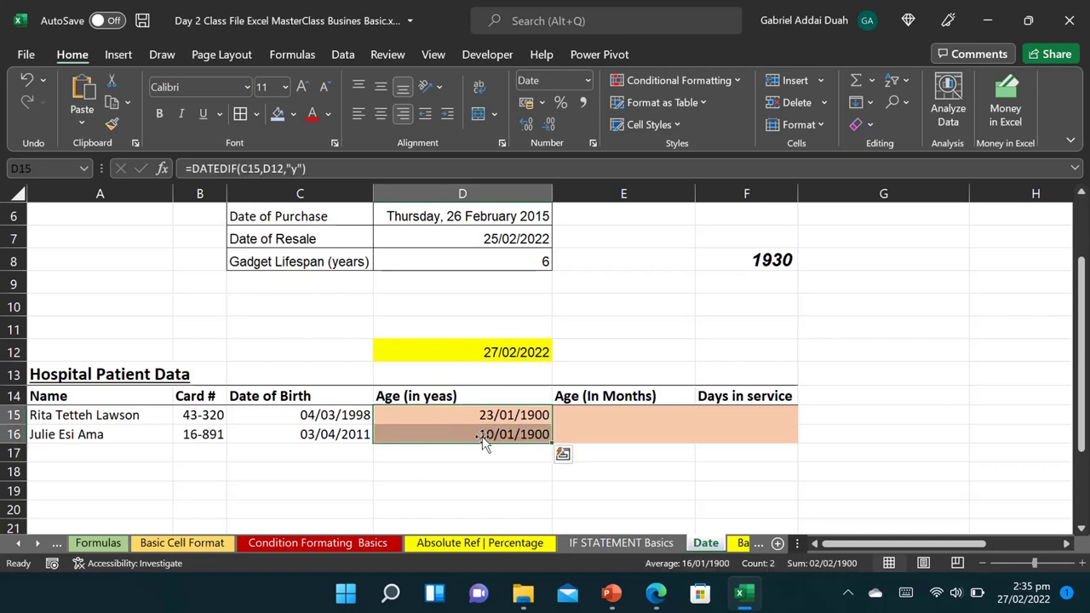
click(587, 80)
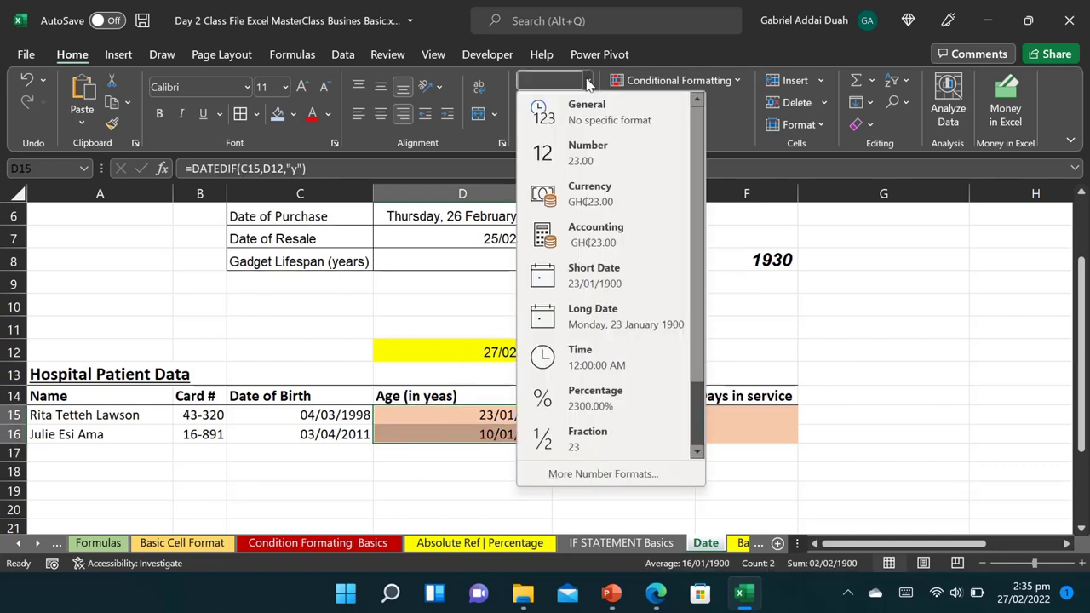
click(587, 123)
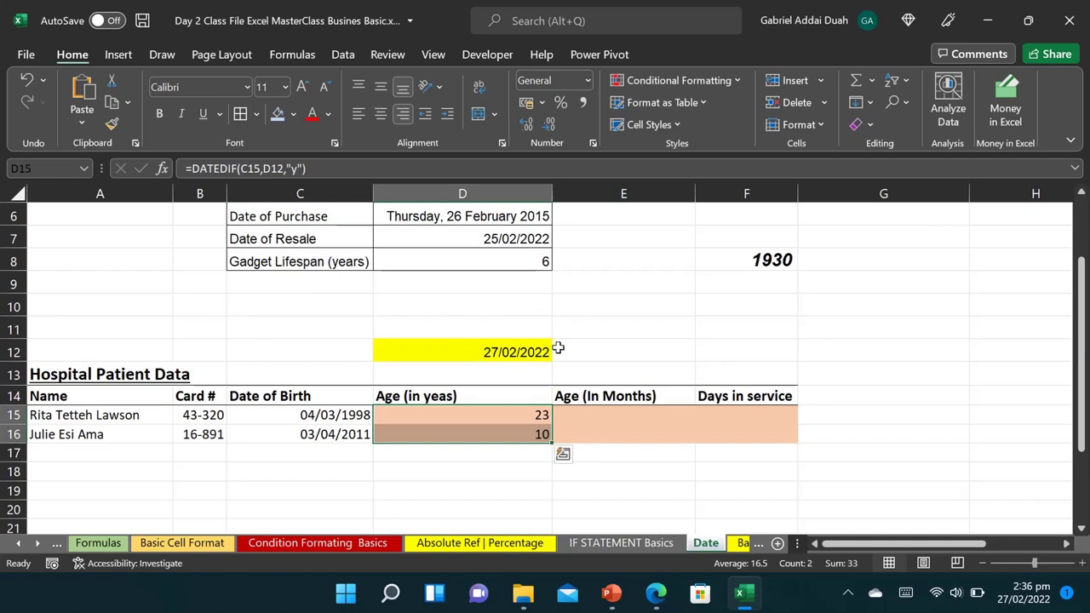
On the Basic Data Function sheet, calculate the lowest salary in H6 with the MIN function over D5:D32
key(ctrl+Page_Down)
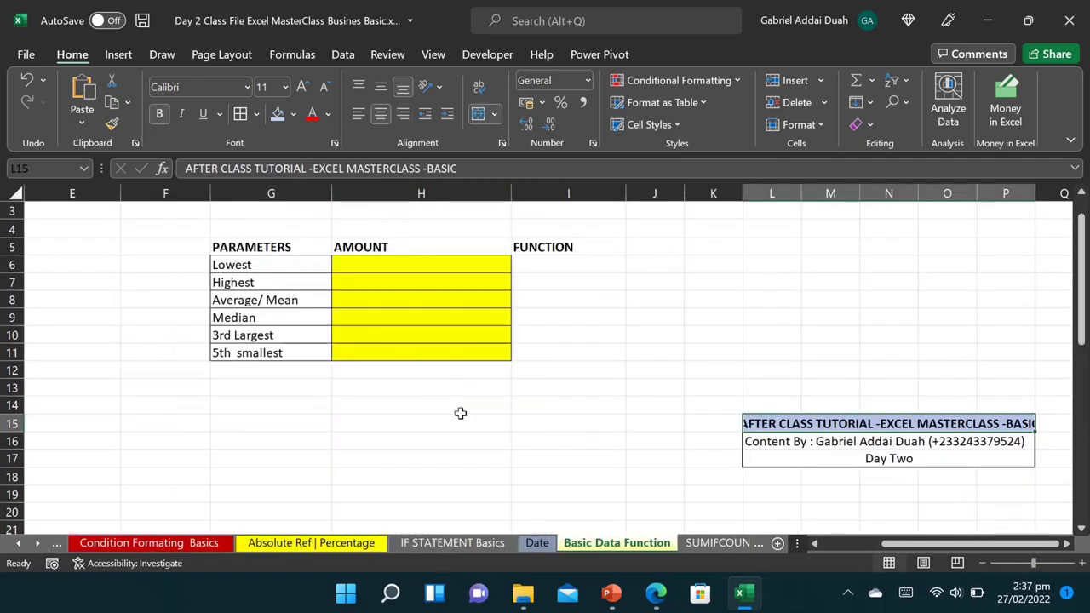
ctrl+scroll(460, 413, down, 4)
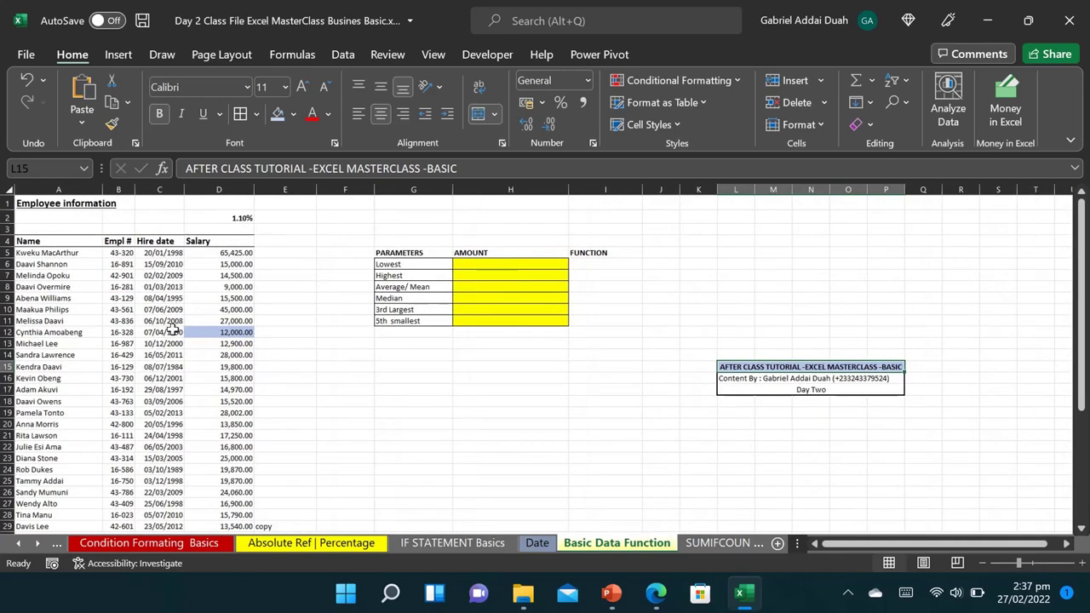
ctrl+scroll(193, 300, up, 4)
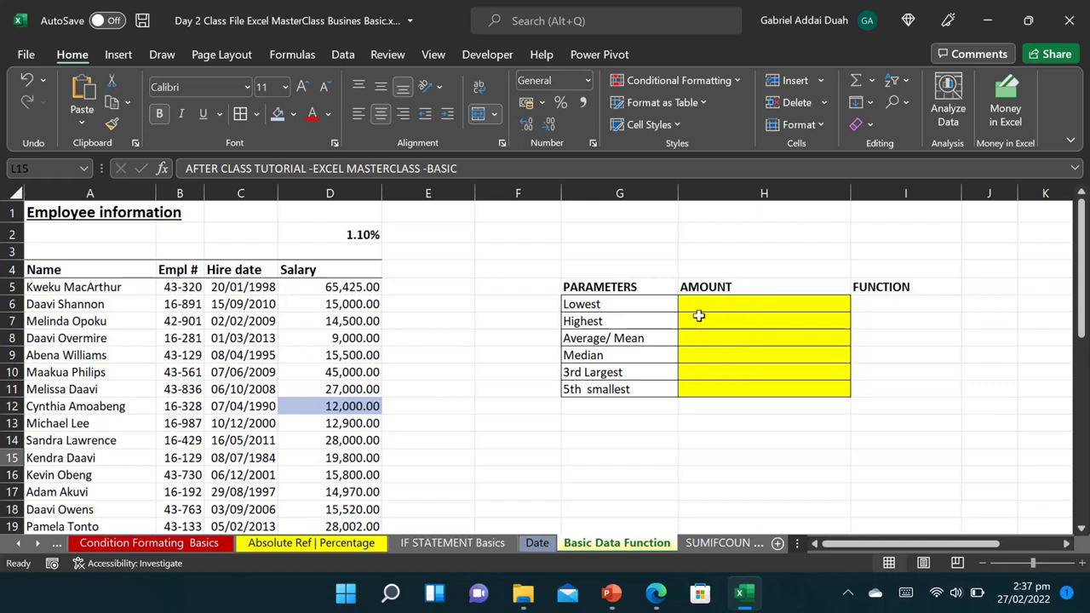
click(736, 304)
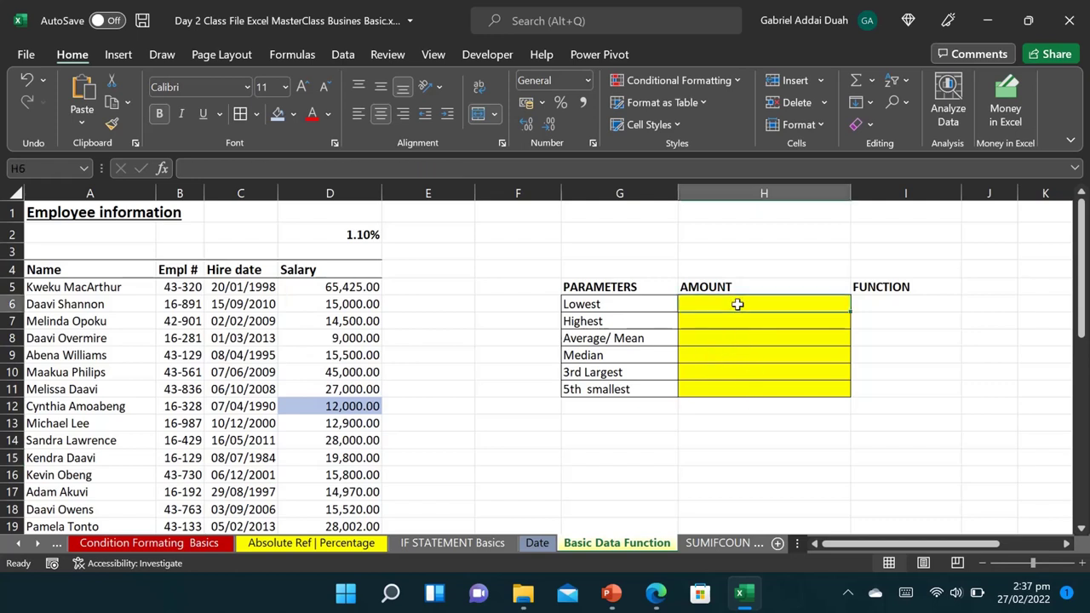
text(=min)
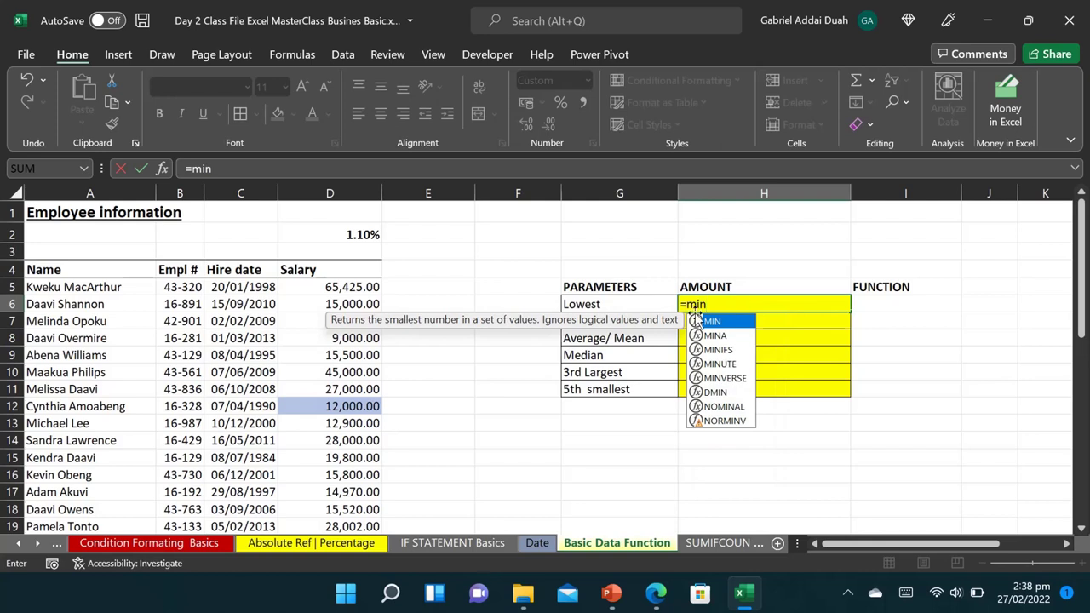
double_click(744, 322)
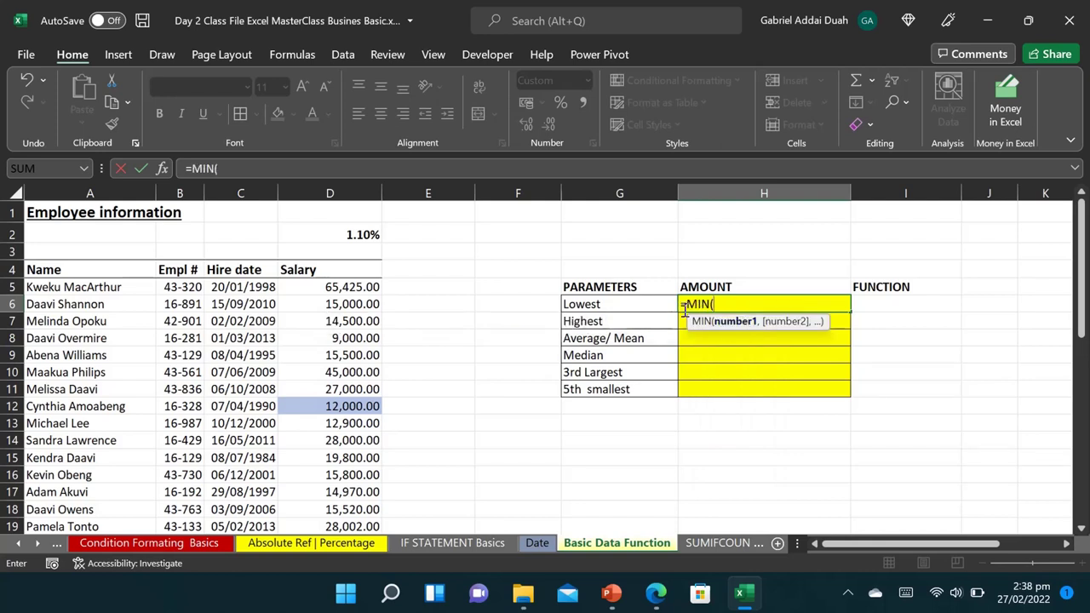
click(338, 286)
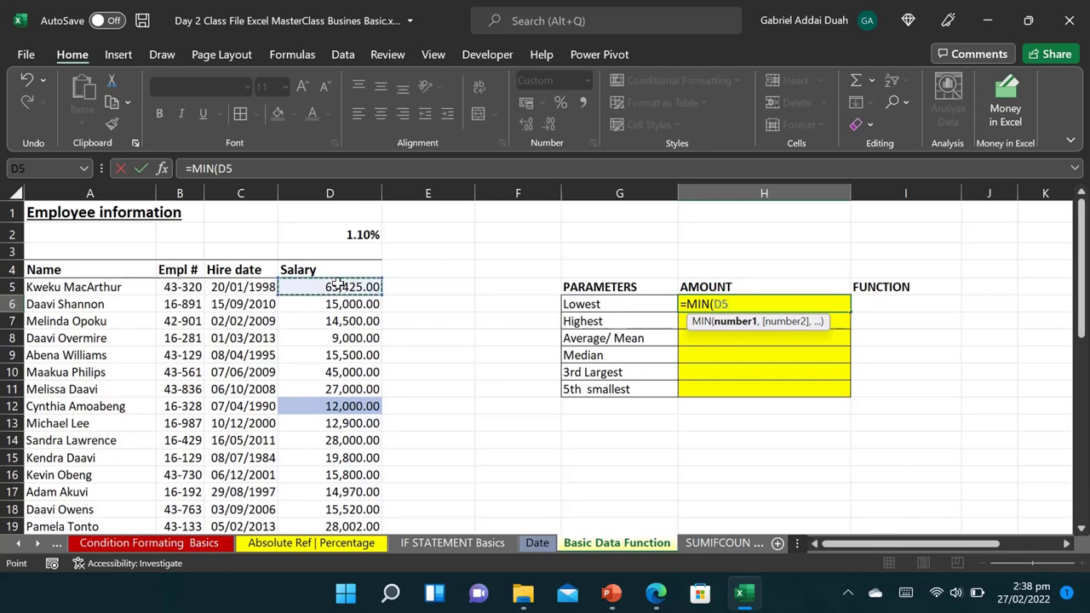
key(ctrl+shift+Down)
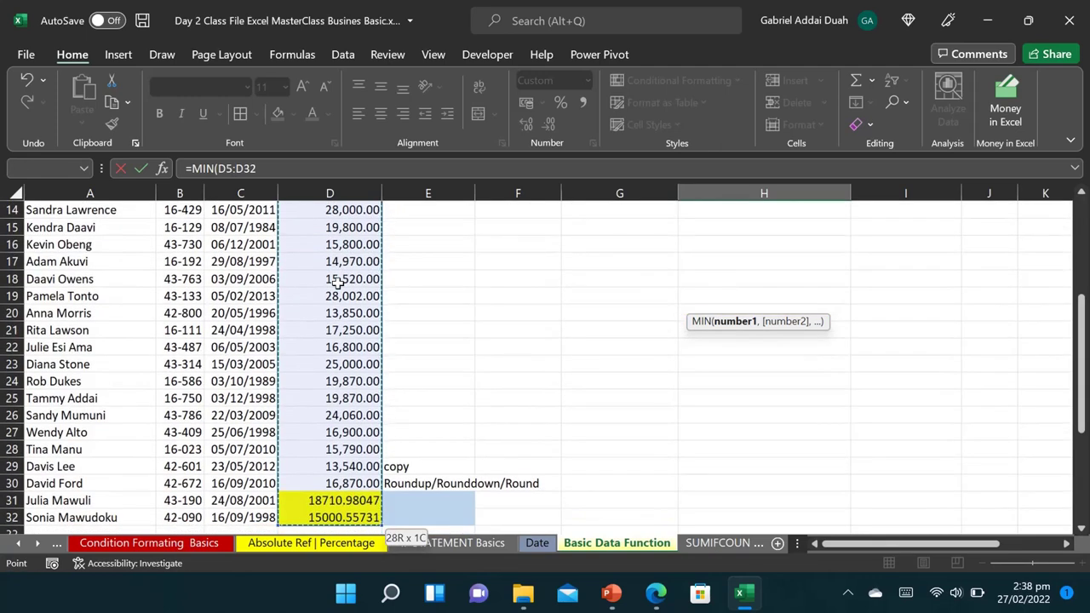
scroll(338, 283, up, 4)
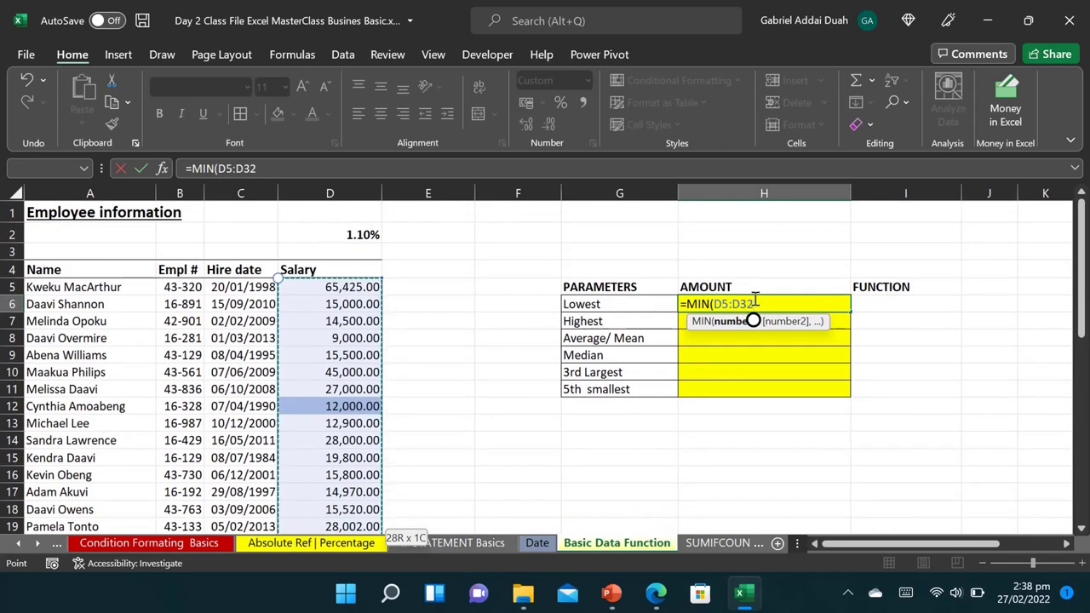
text())
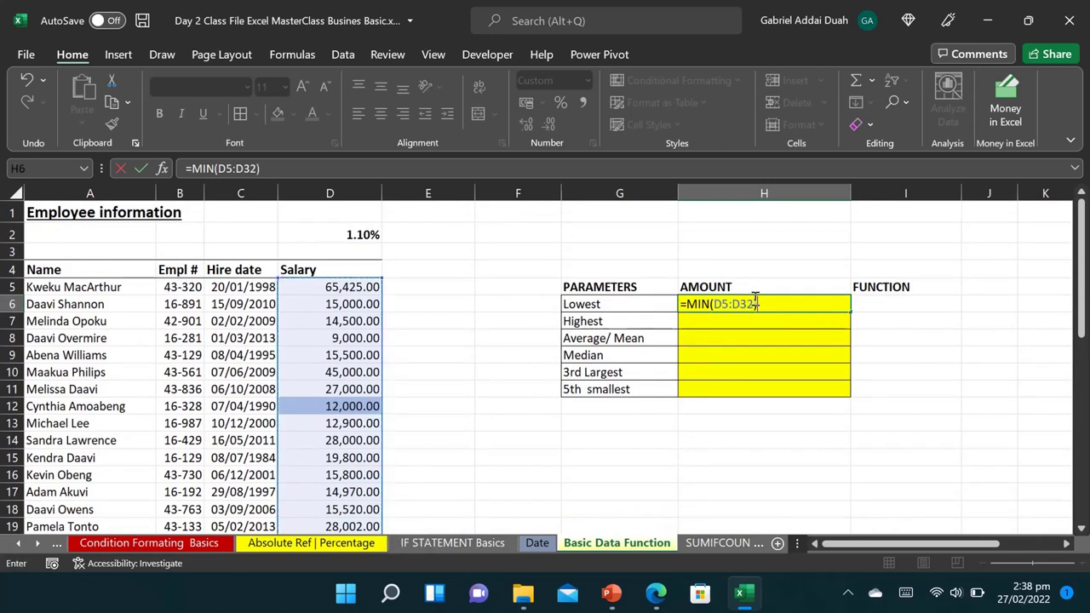
key(Return)
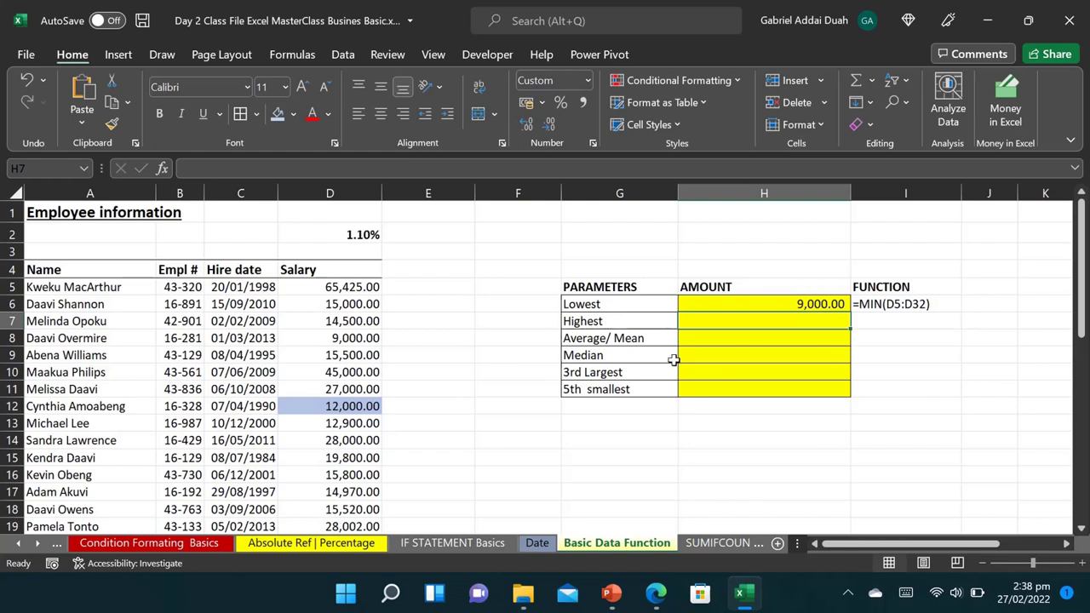
Calculate the highest salary in H7 with the MAX function over D5:D32
text(=max)
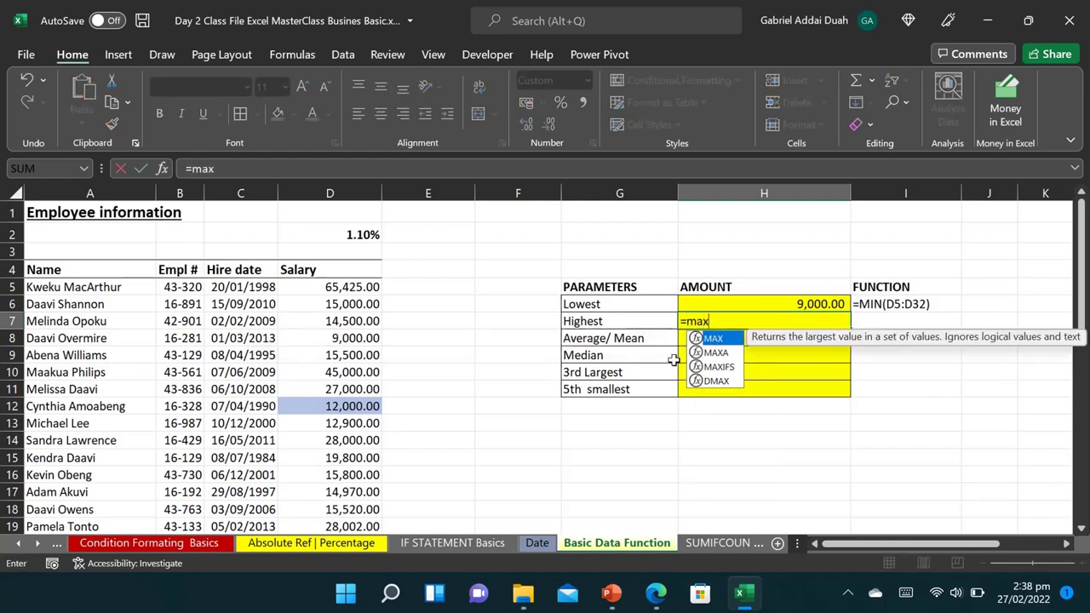
key(Tab)
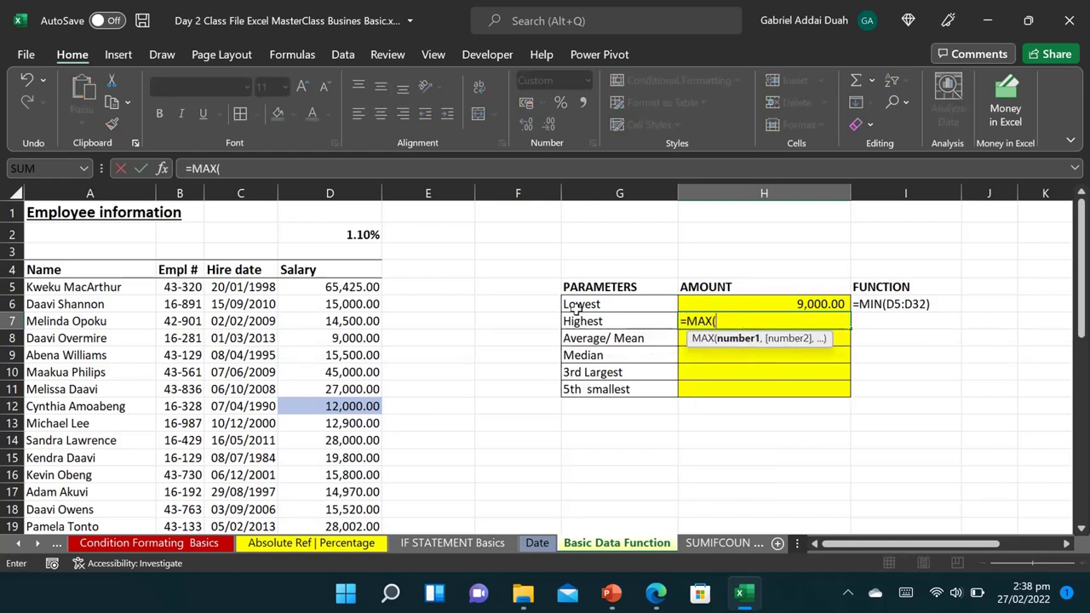
click(337, 289)
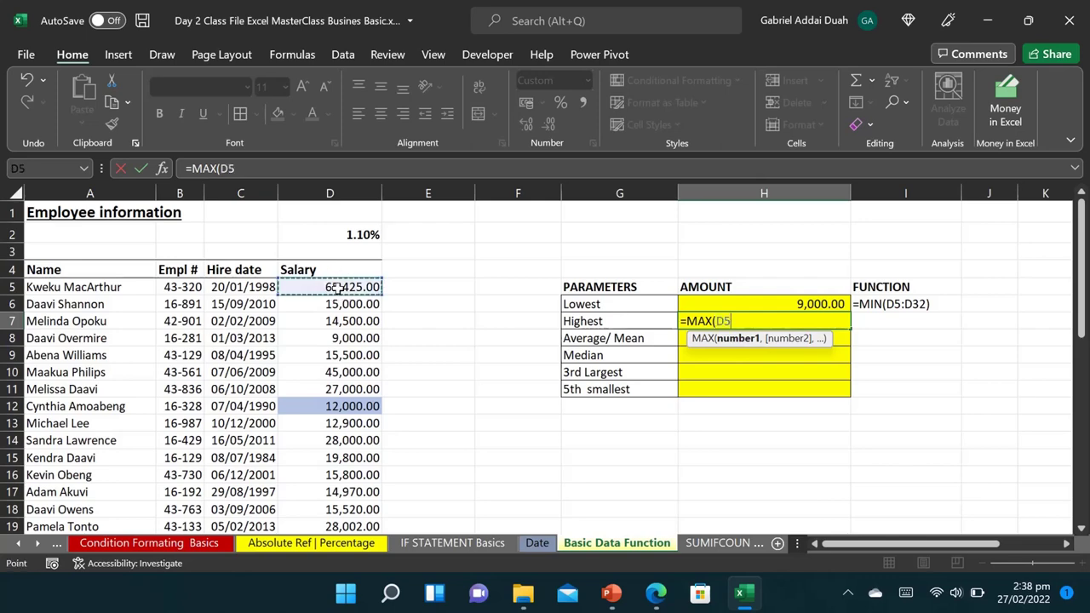
key(ctrl+shift+Down)
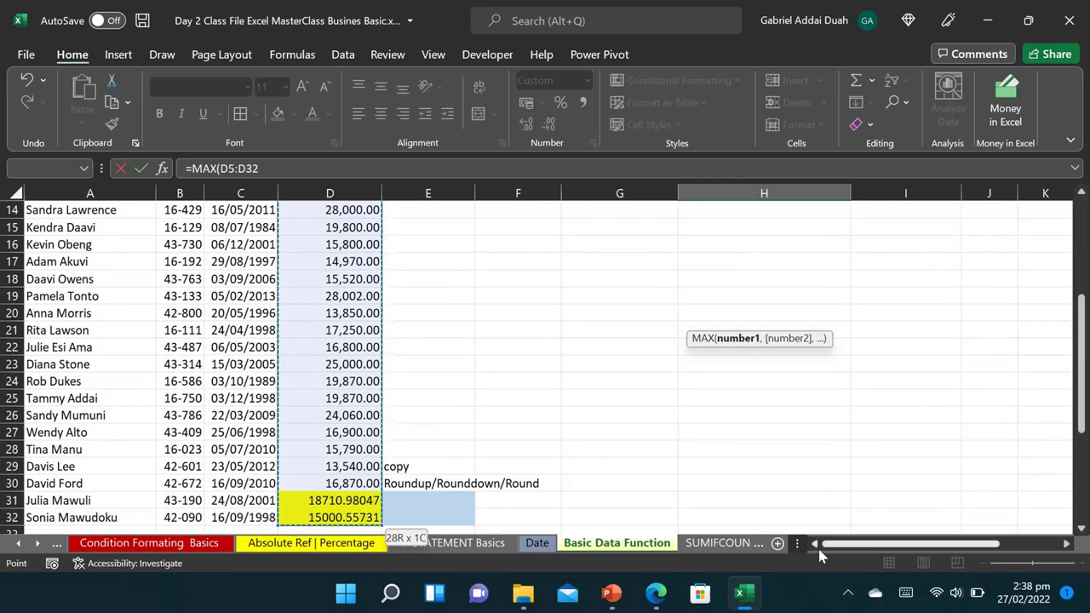
drag(1086, 339, 1082, 239)
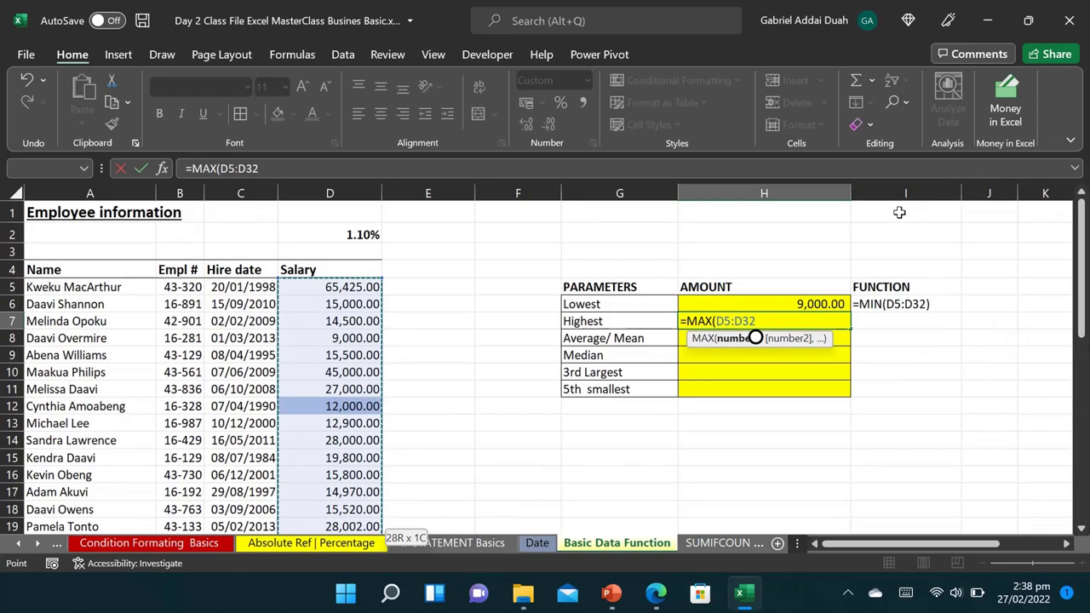
text())
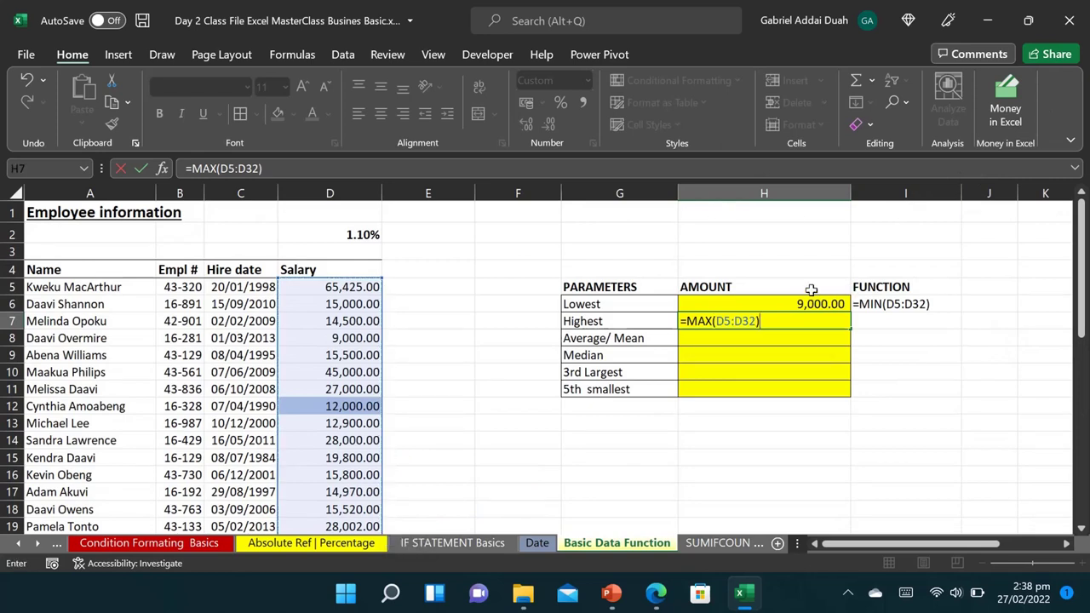
key(Return)
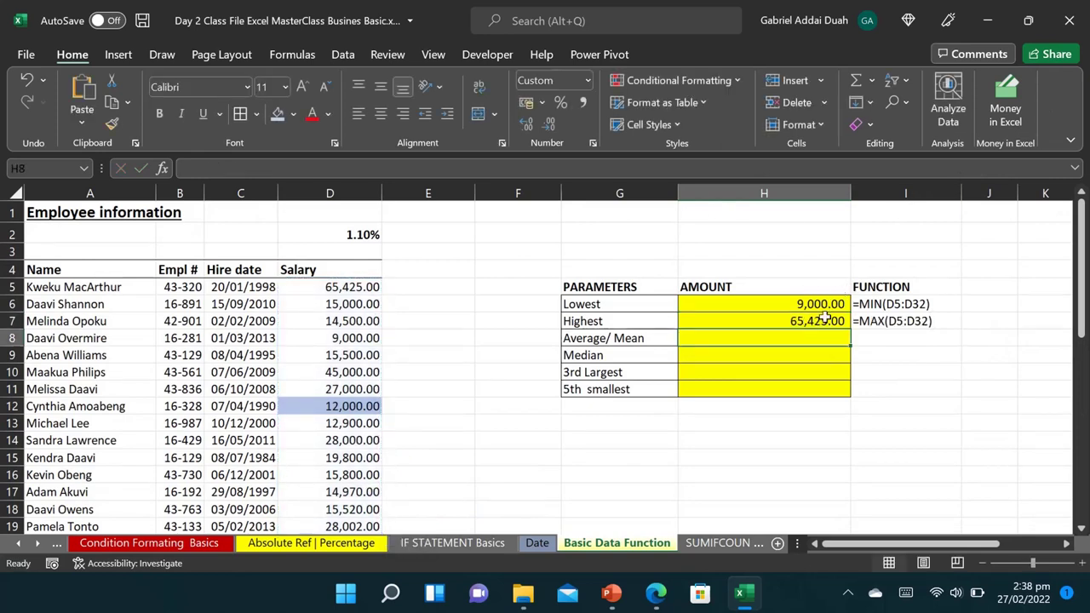
Change the first employee's salary in D5 to 9000
click(342, 287)
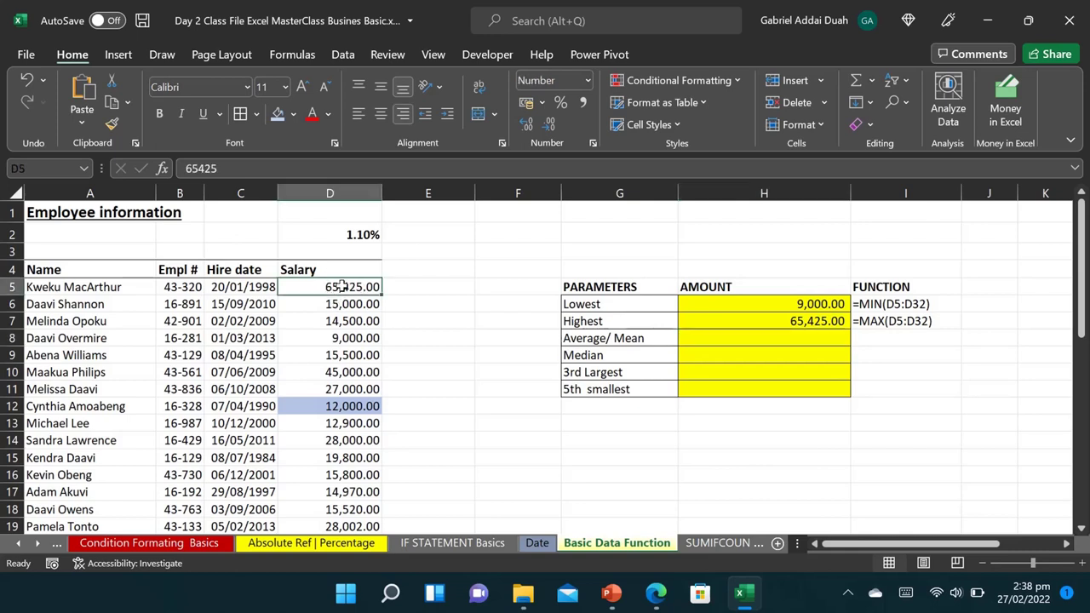
text(9,0)
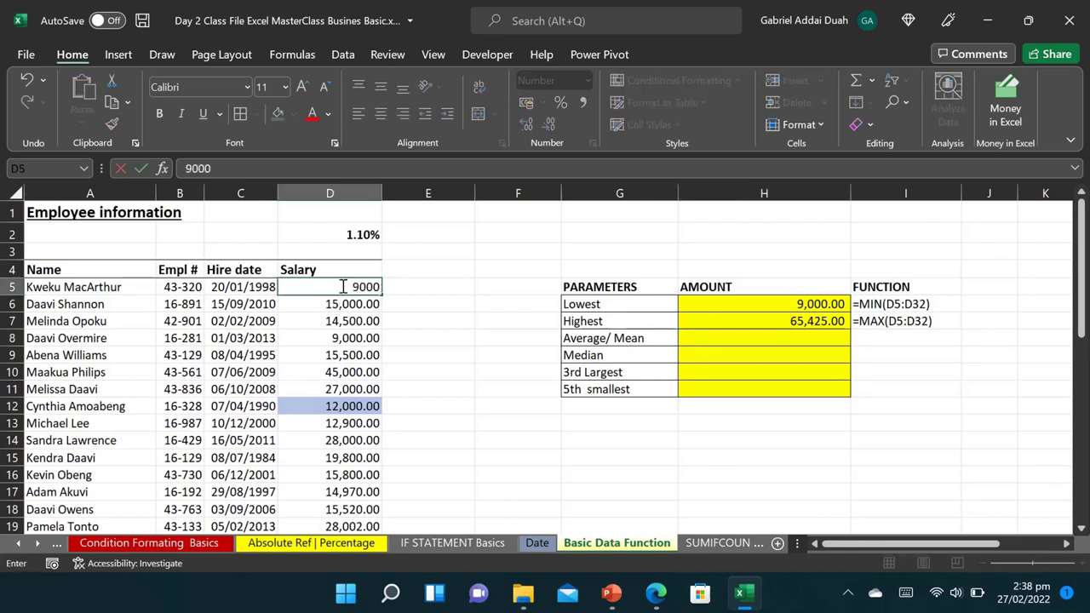
text(00)
key(Return)
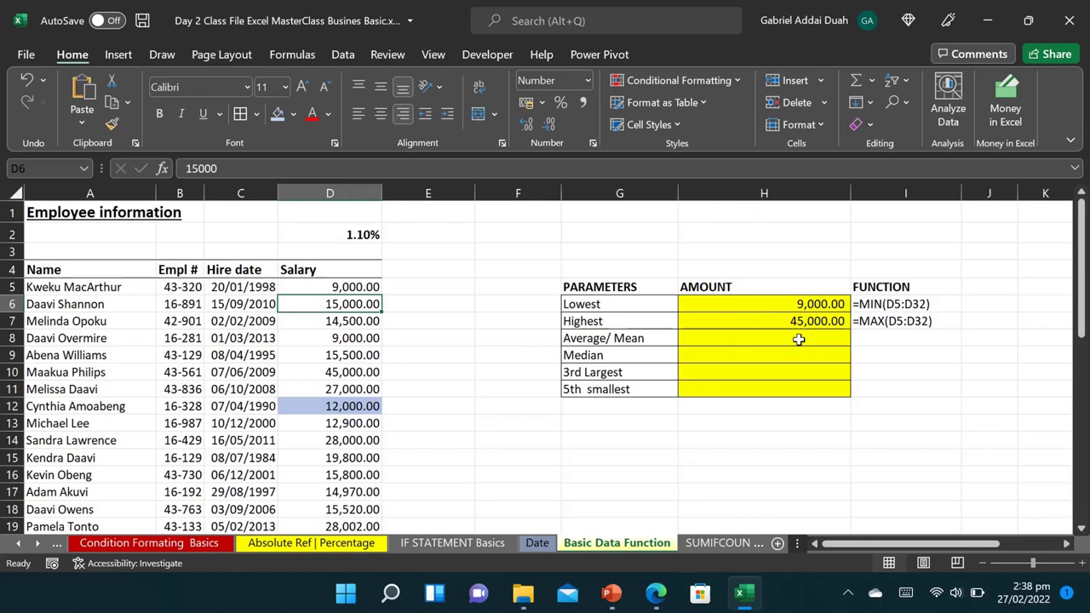
Calculate the average salary in H8 with the AVERAGE function over D5:D32
text(=)
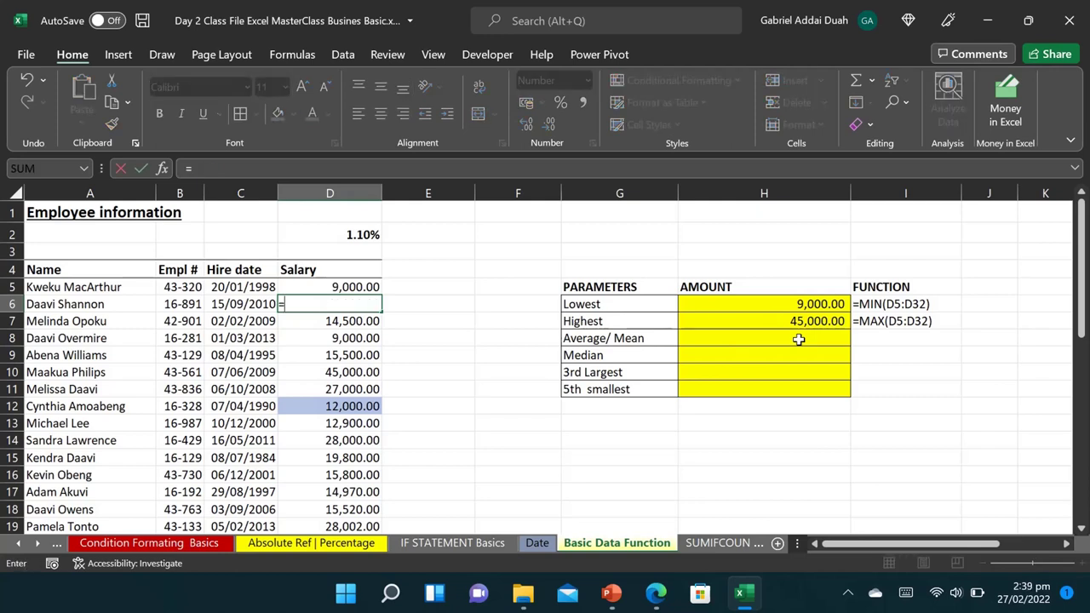
key(Escape)
click(799, 340)
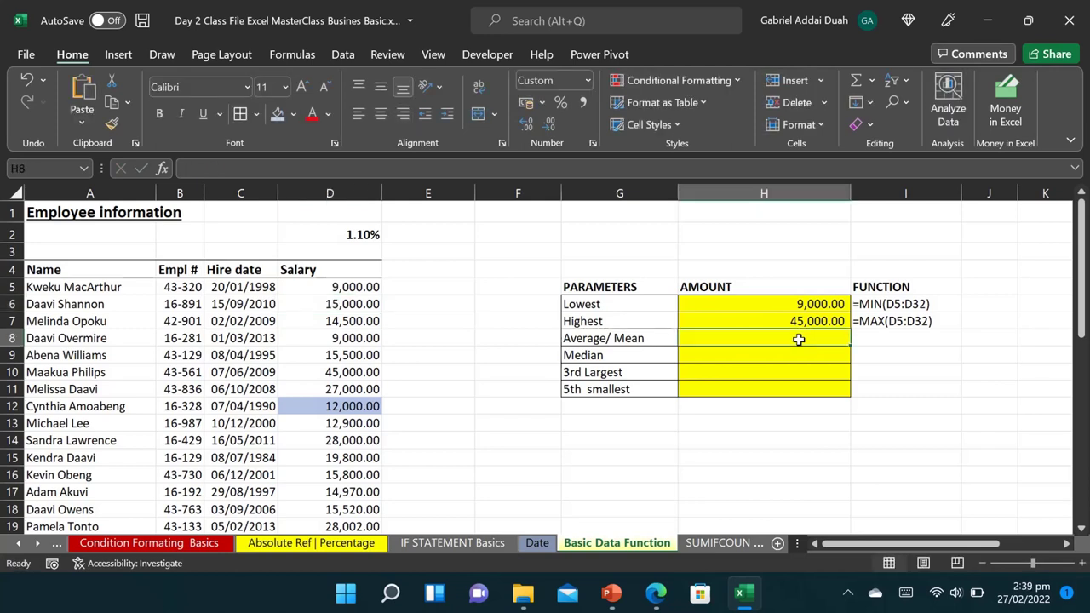
text(=ave)
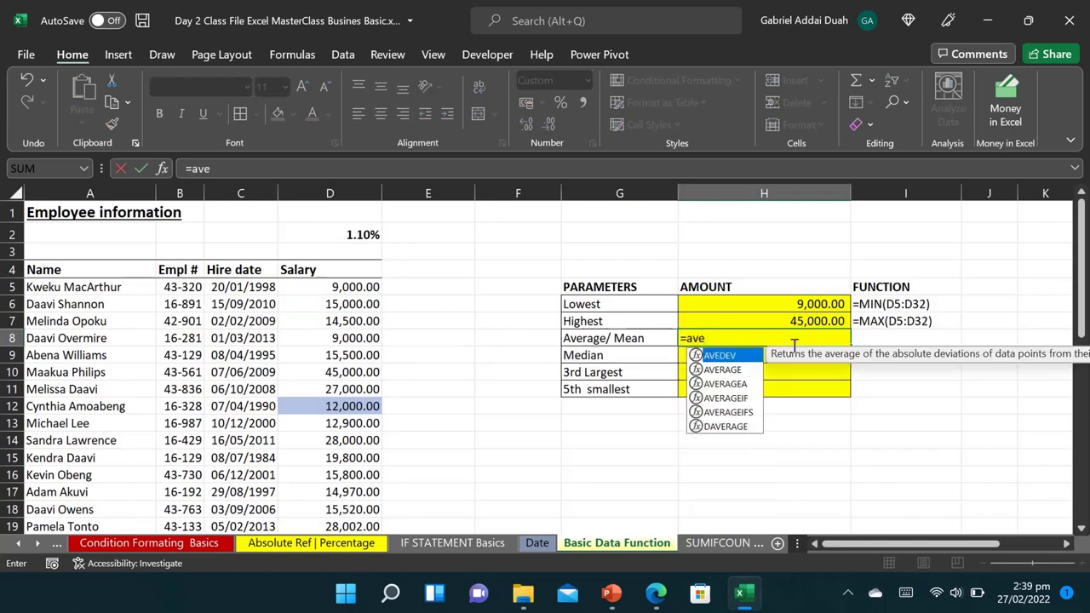
double_click(744, 372)
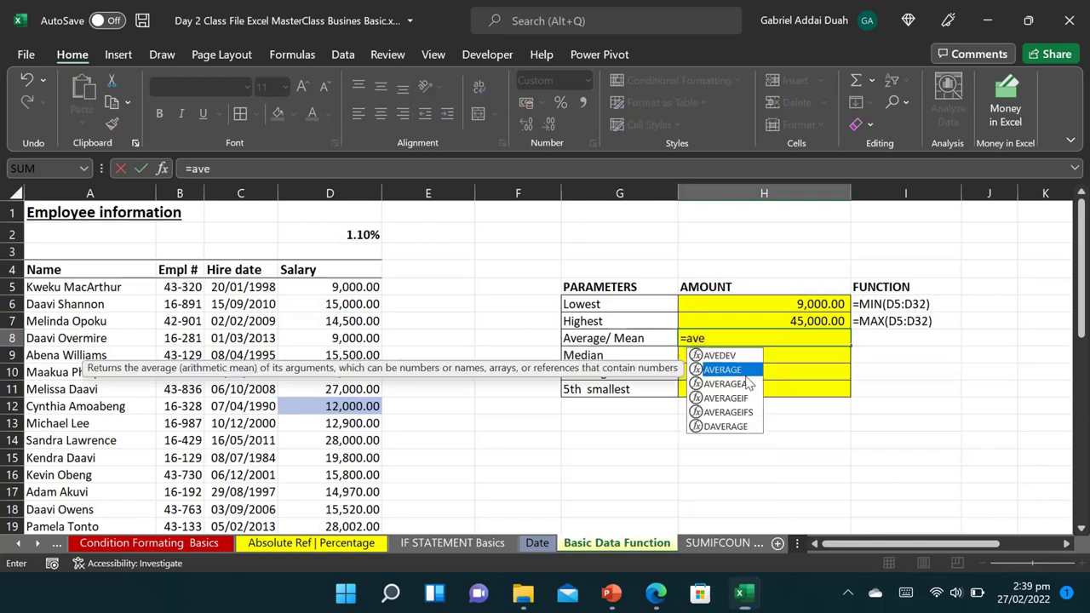
click(349, 287)
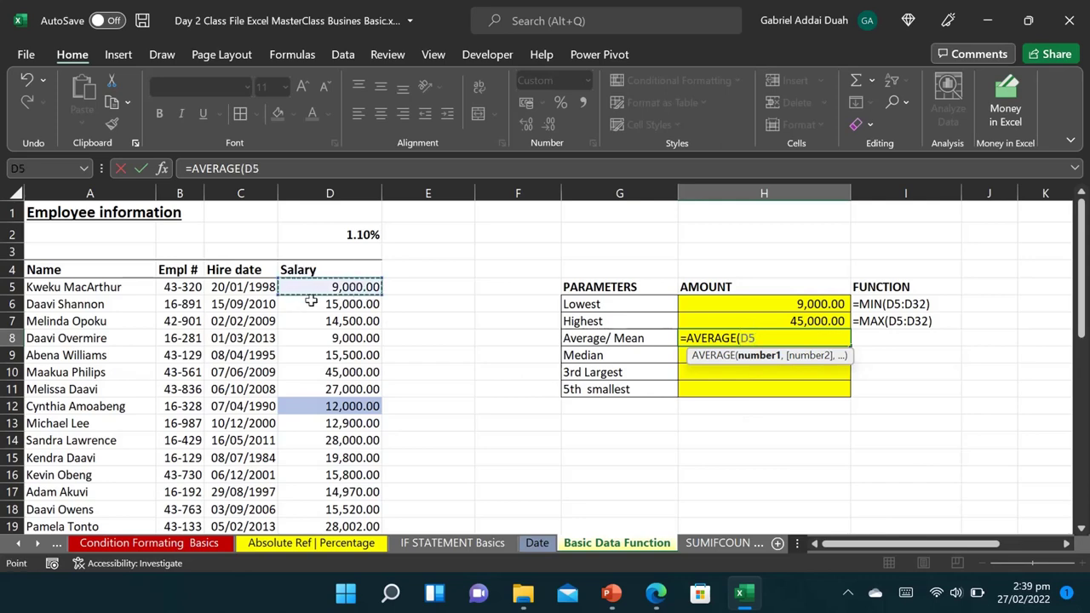
key(ctrl+shift+Down)
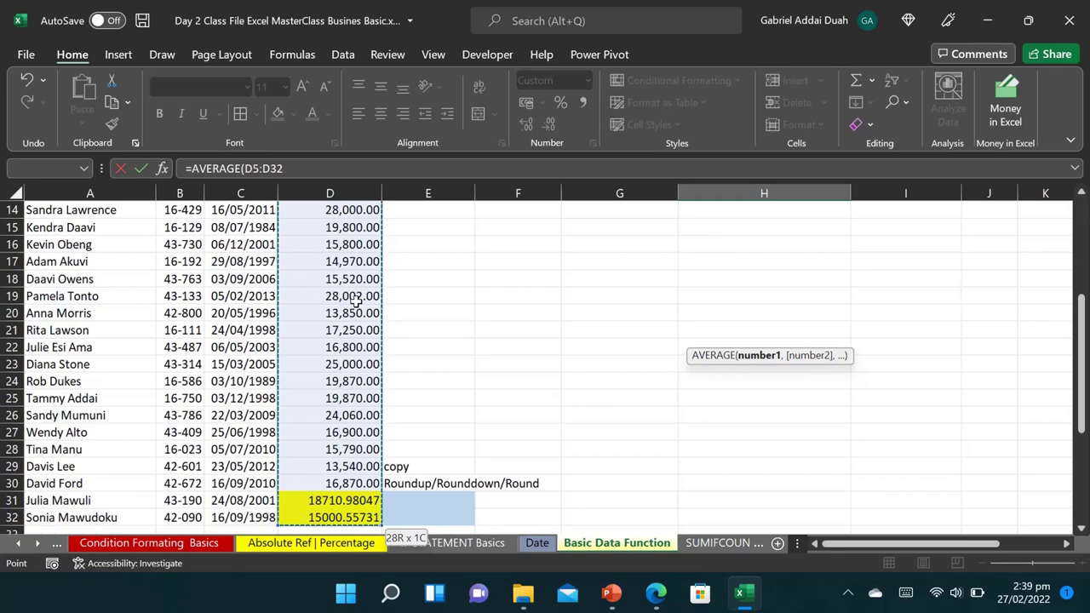
text())
scroll(356, 300, up, 5)
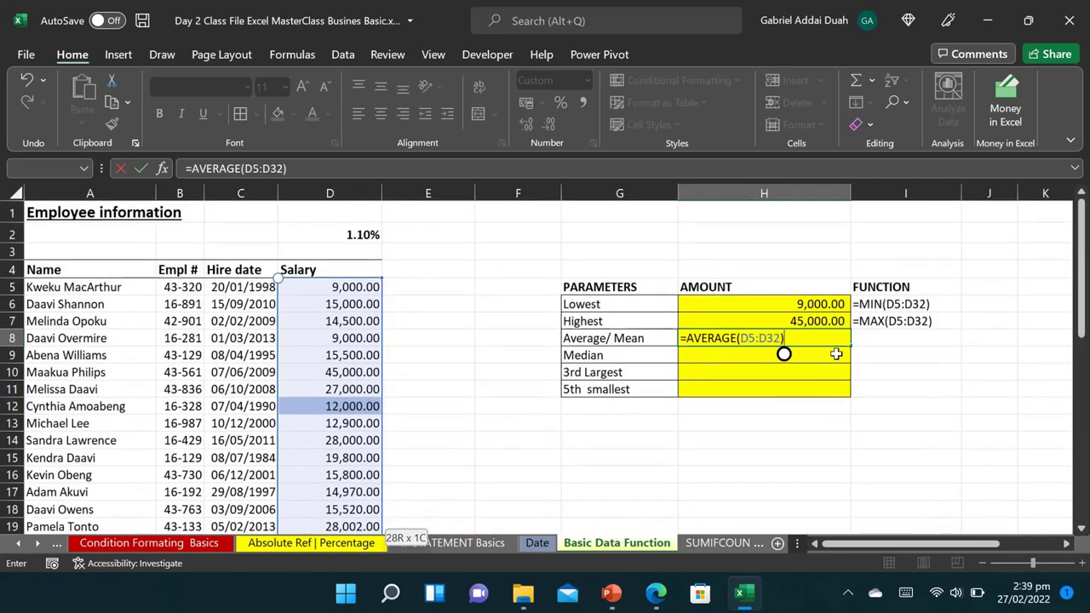
key(Return)
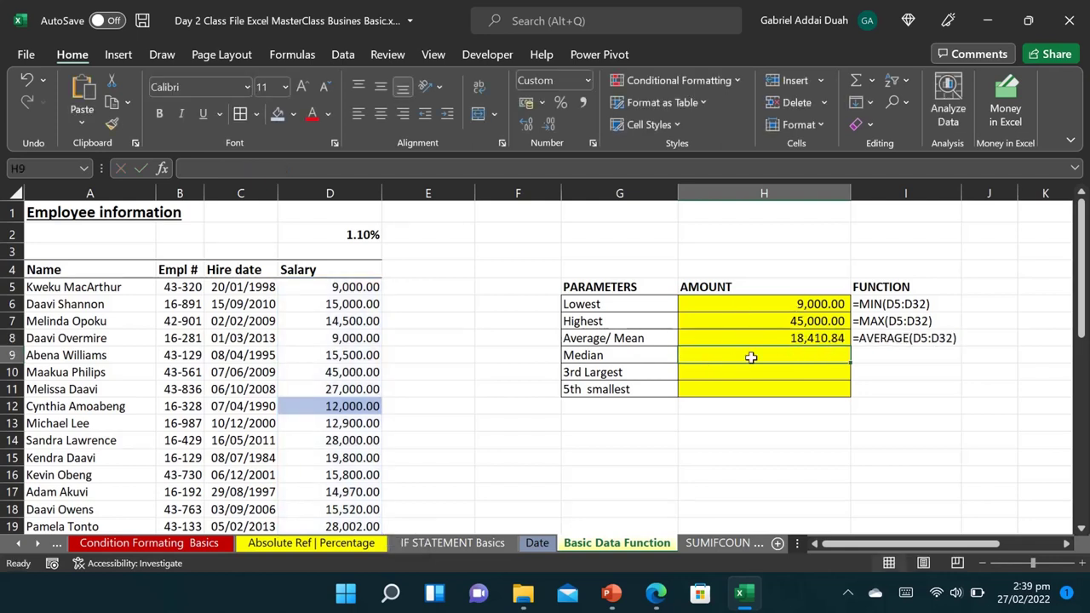
text(=mide)
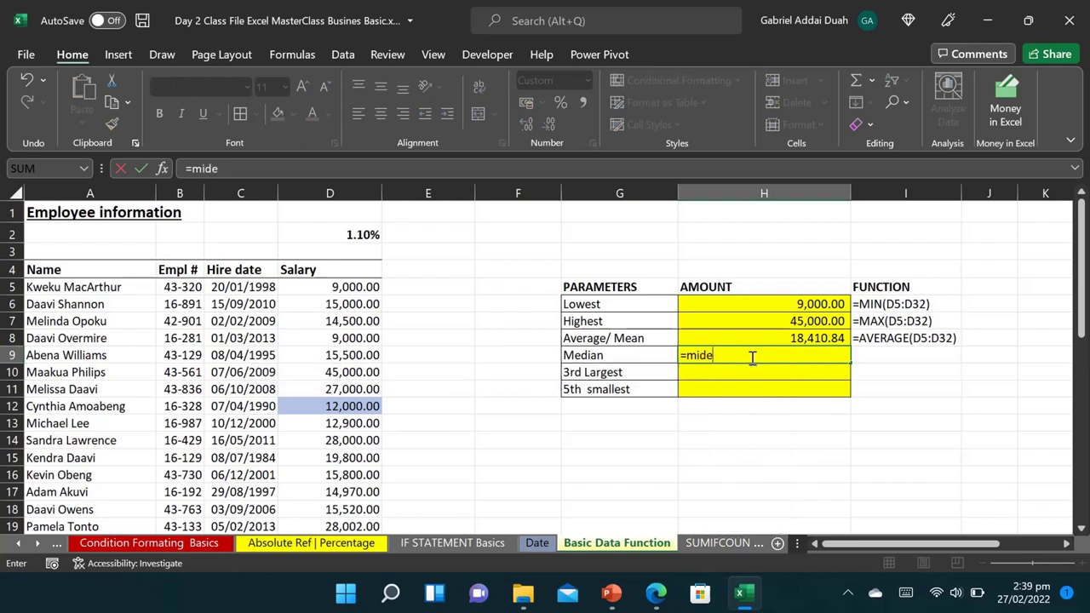
key(BackSpace)
text(a)
key(BackSpace)
key(BackSpace)
key(BackSpace)
text(e)
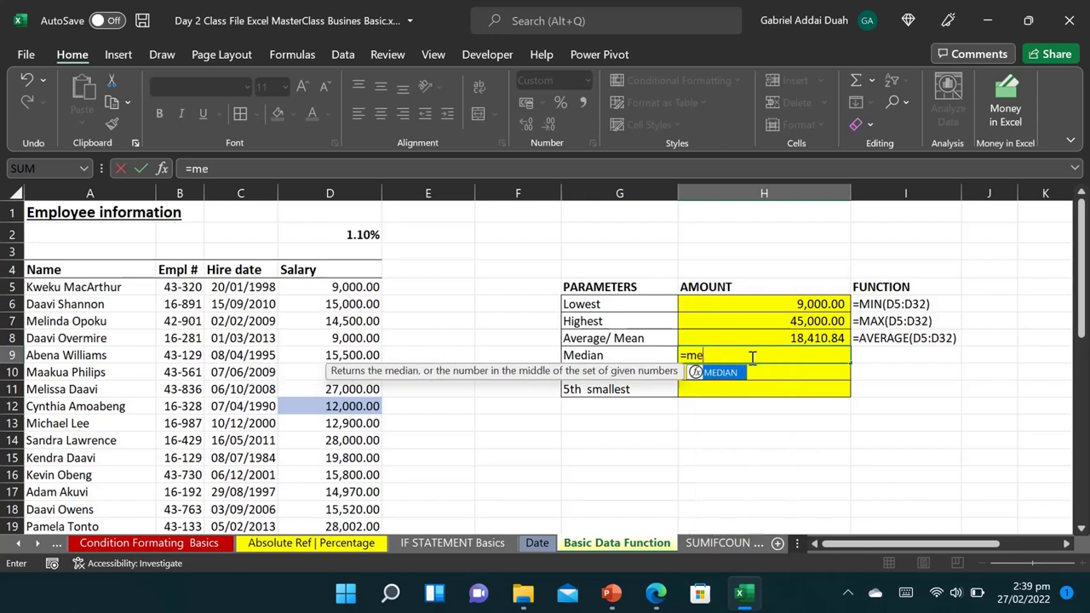
text(d)
key(Tab)
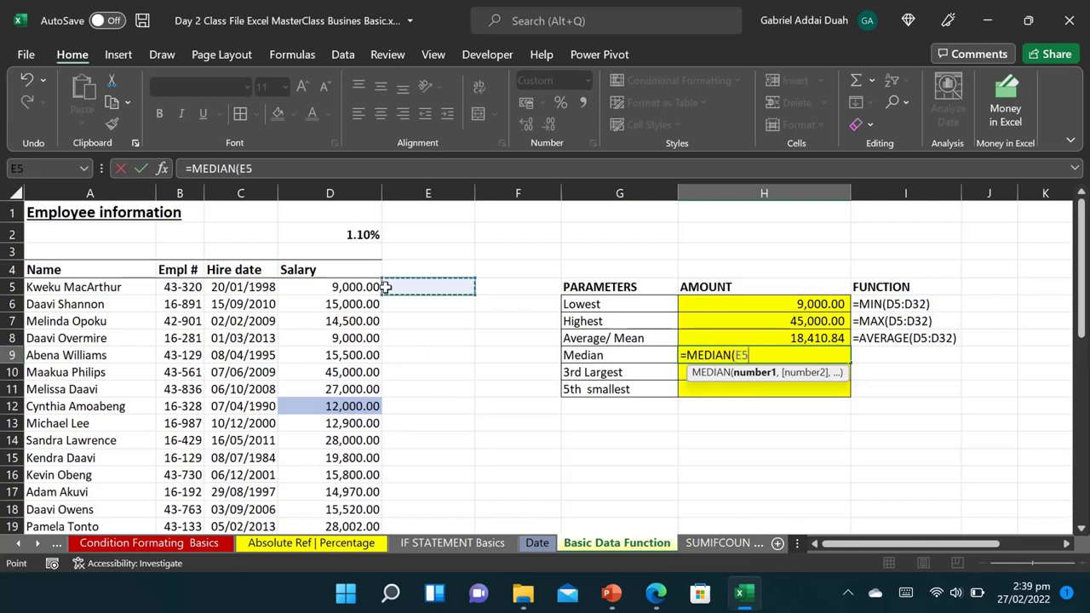
click(362, 289)
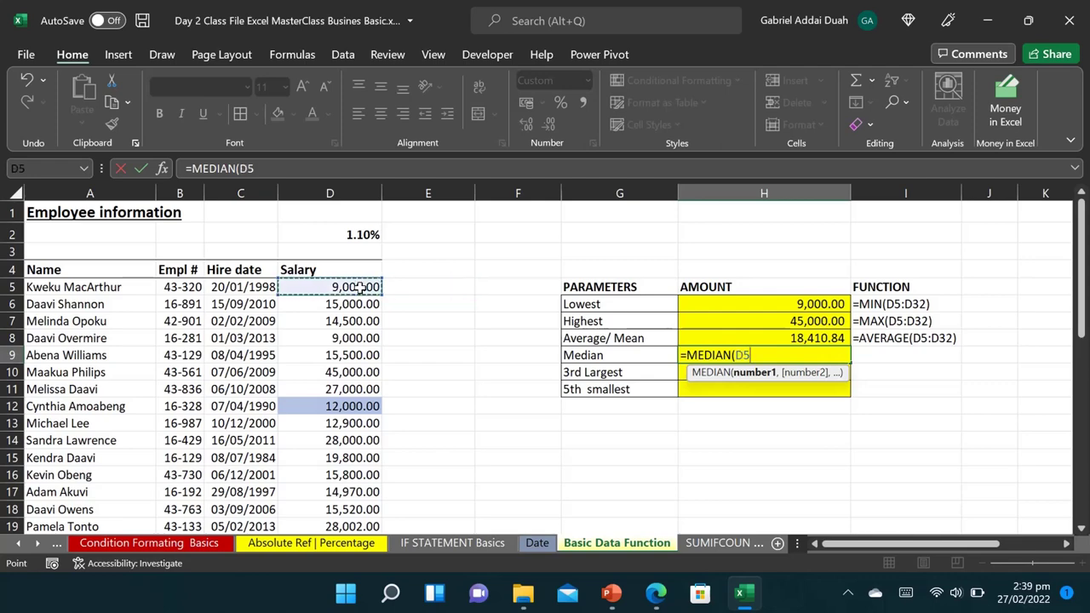
key(ctrl+Down)
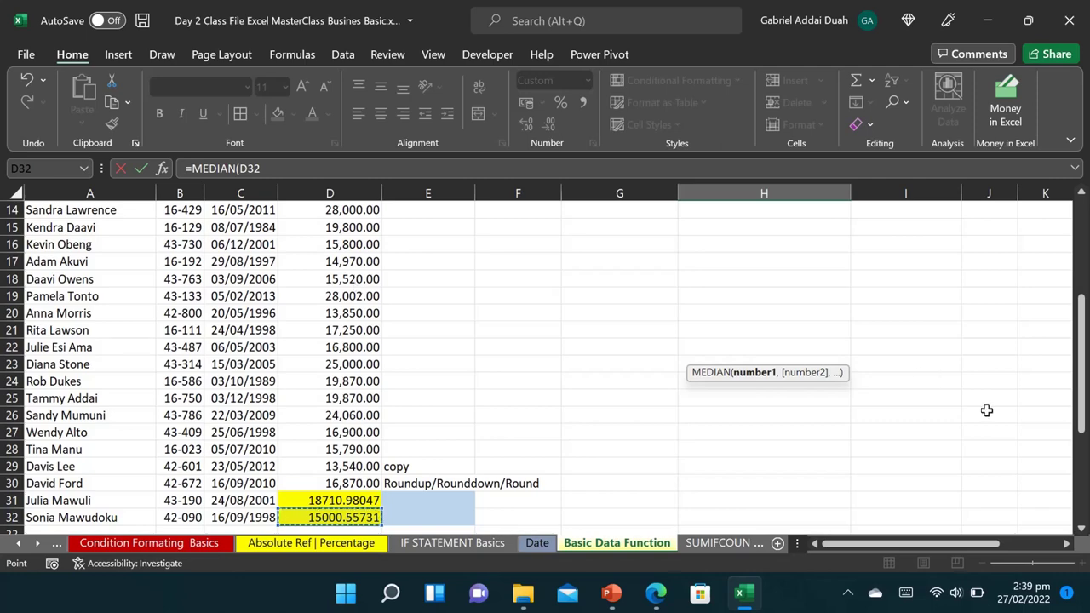
drag(1082, 341, 1082, 247)
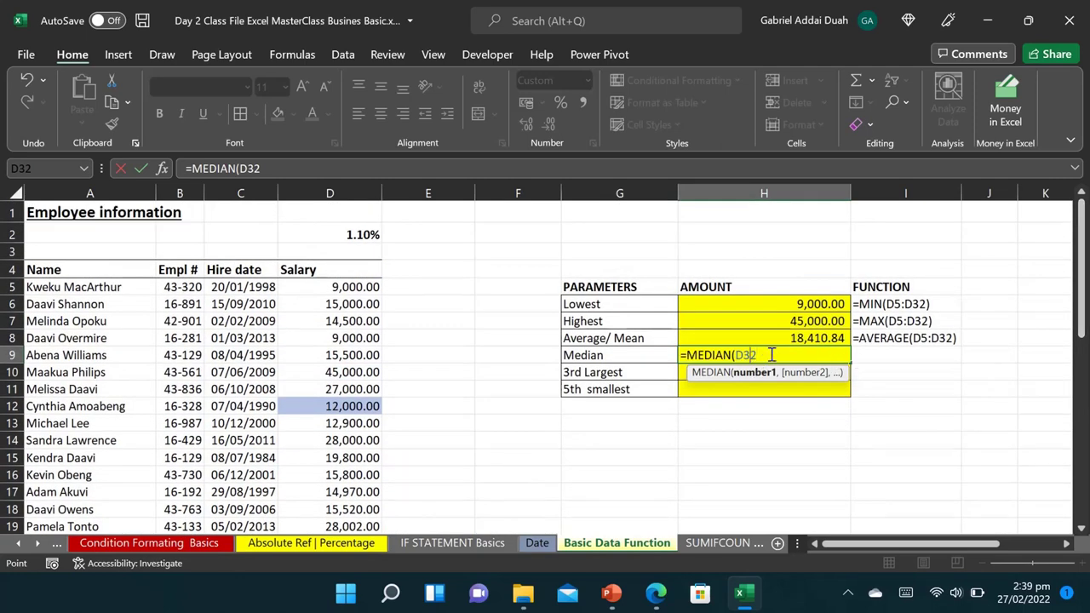
key(BackSpace)
key(BackSpace)
key(BackSpace)
key(BackSpace)
key(BackSpace)
key(BackSpace)
key(BackSpace)
key(BackSpace)
key(BackSpace)
key(BackSpace)
key(BackSpace)
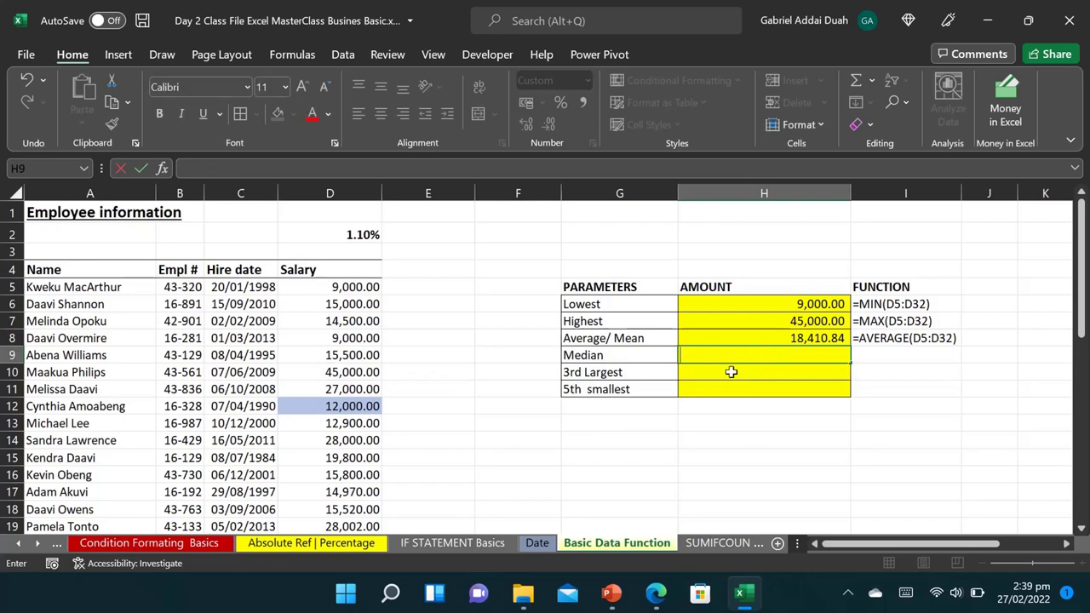
Calculate the third largest salary in H10 with the LARGE function over D5:D32 and k set to 3
click(730, 373)
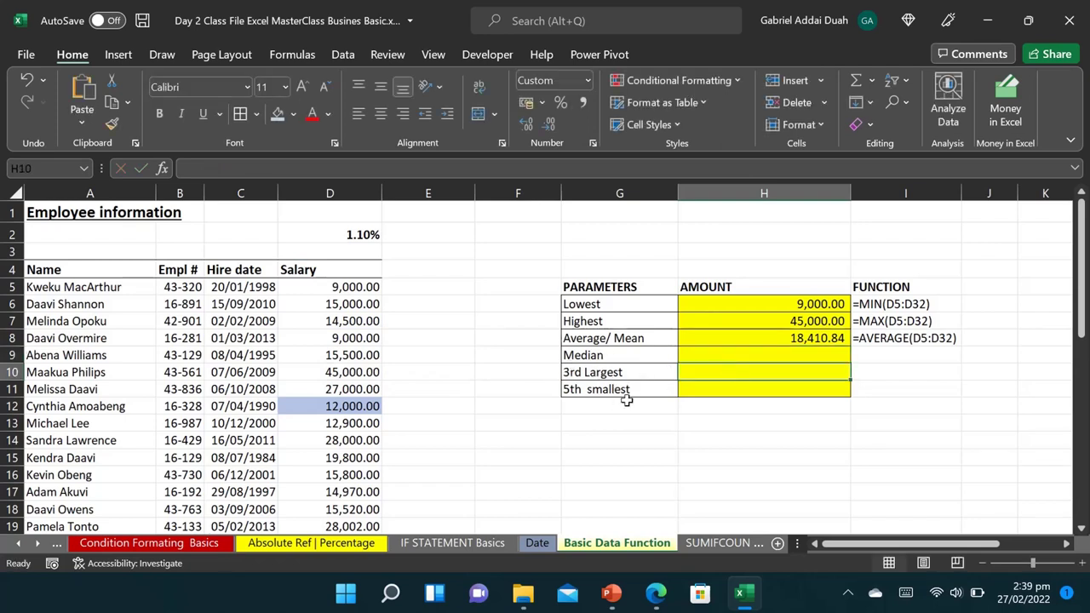
text(=)
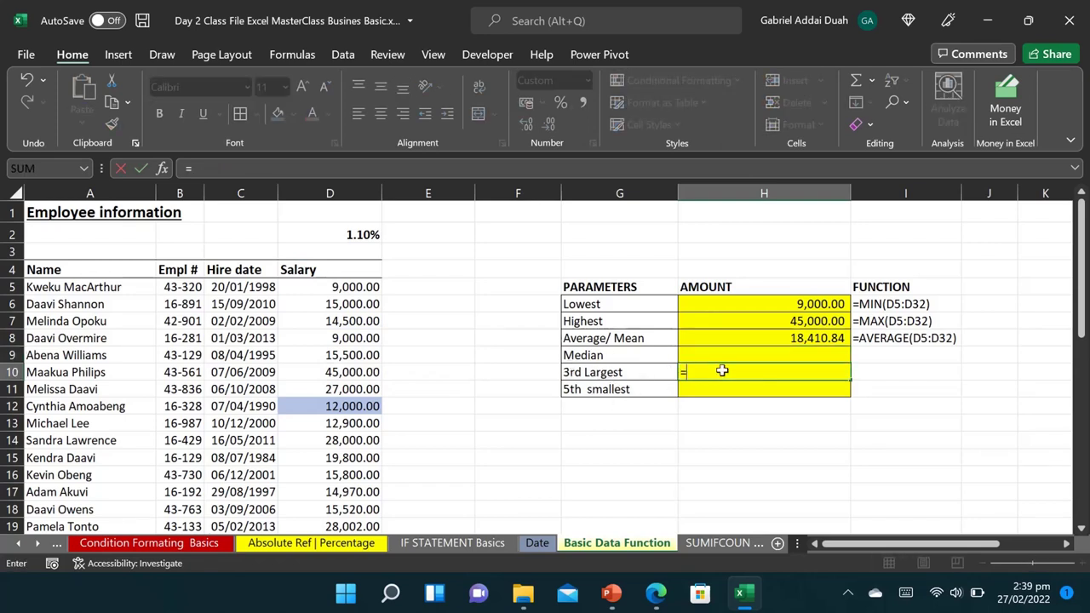
text(large)
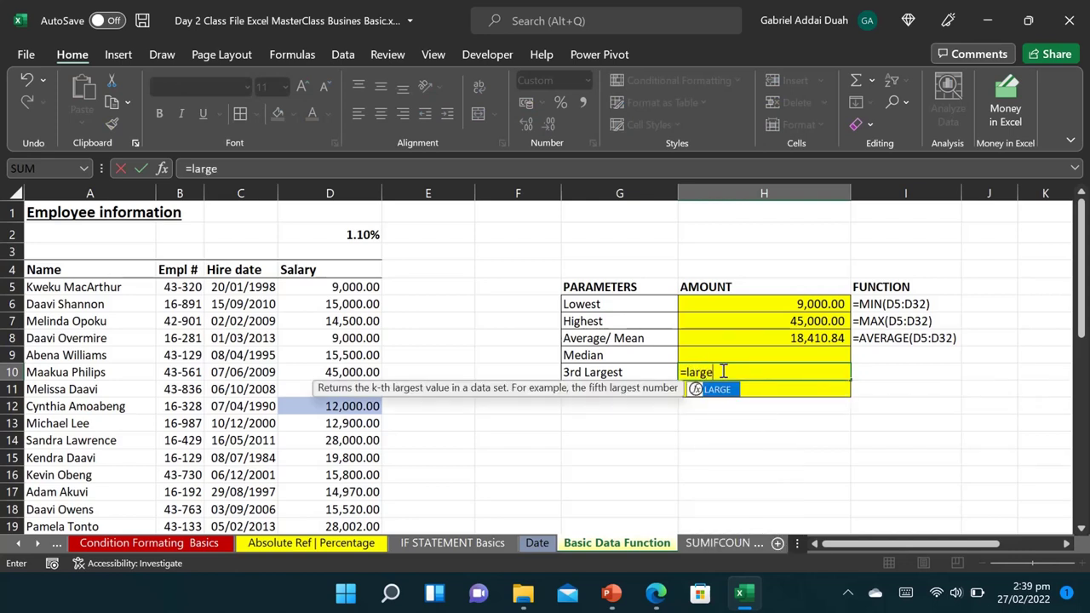
key(Tab)
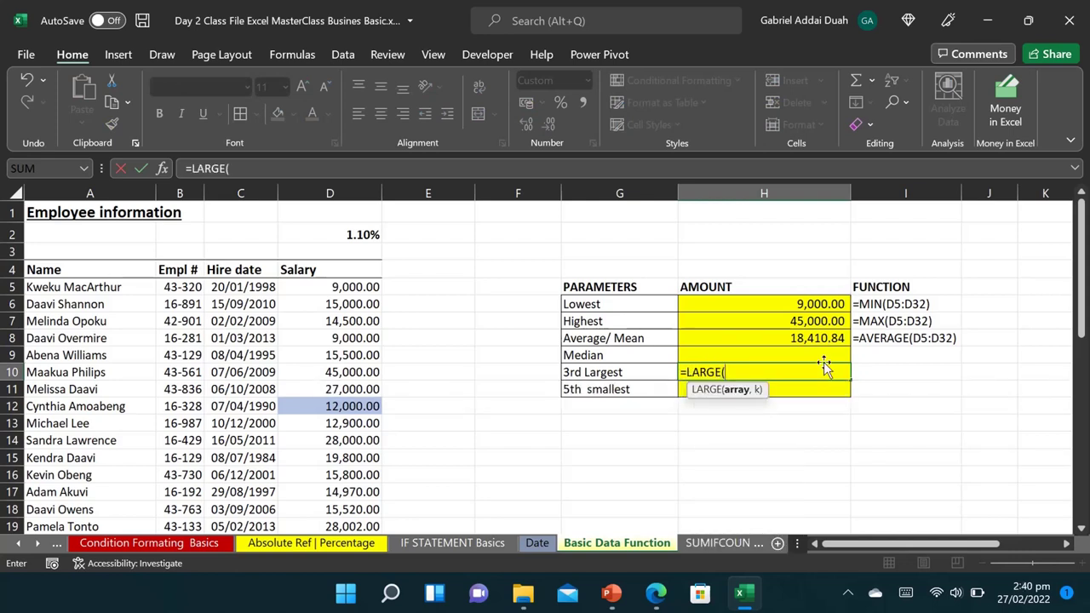
drag(338, 288, 313, 420)
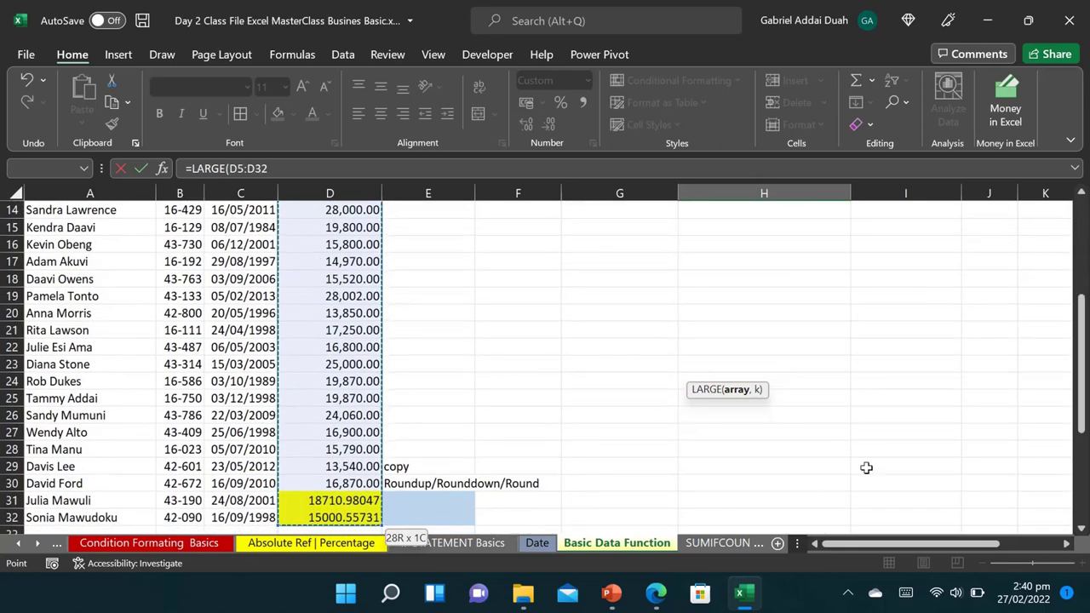
drag(1082, 415, 1082, 317)
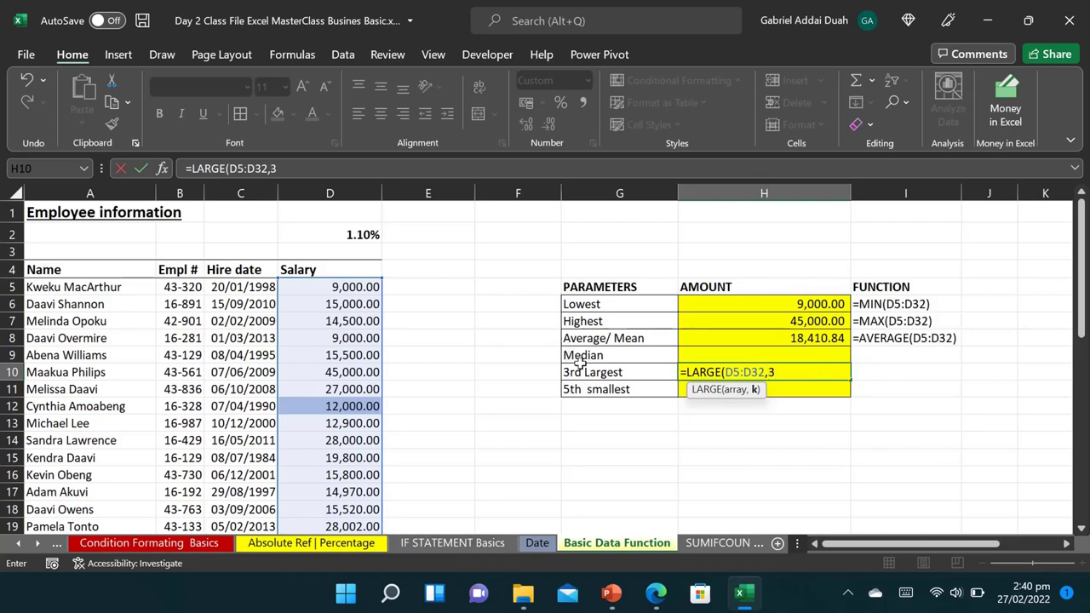
key(Return)
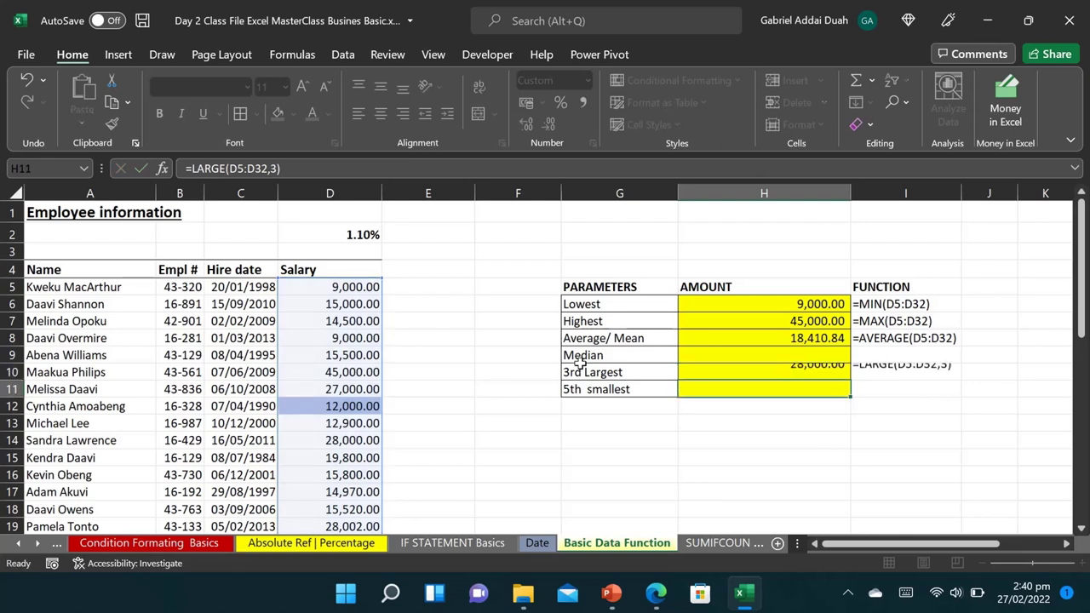
Open the SUMIFCOUNTIF sheet with the sales transactions and the item summary table
click(704, 547)
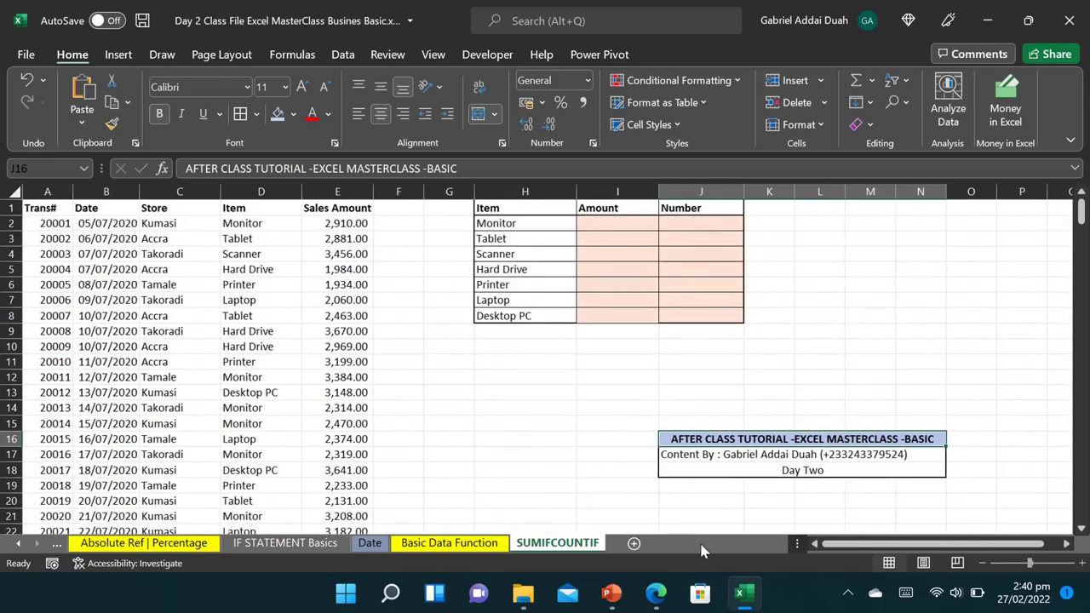
scroll(703, 551, up, 4)
scroll(703, 551, down, 3)
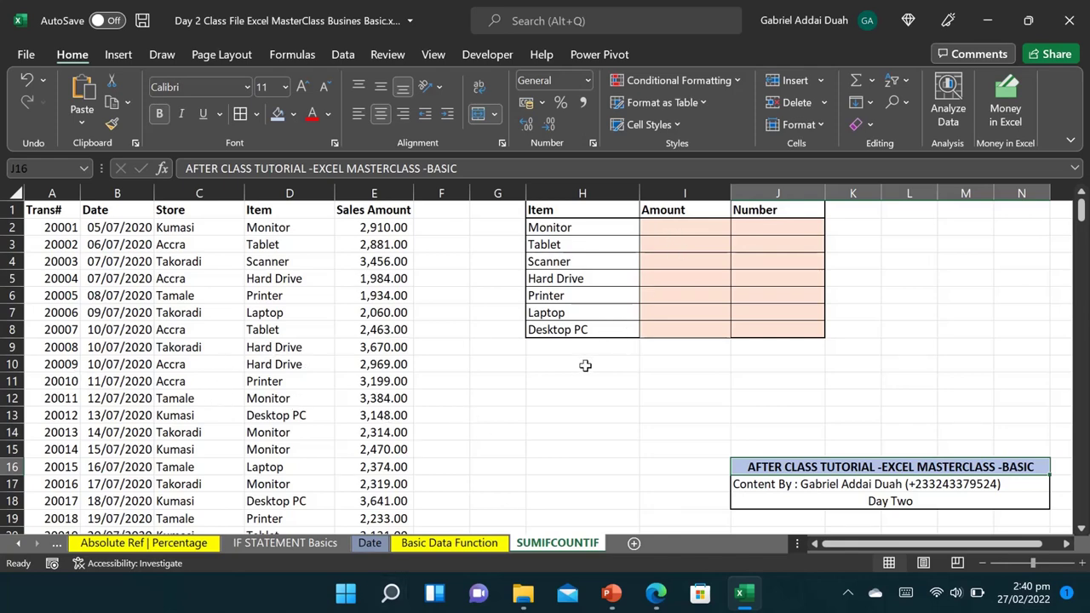
click(668, 237)
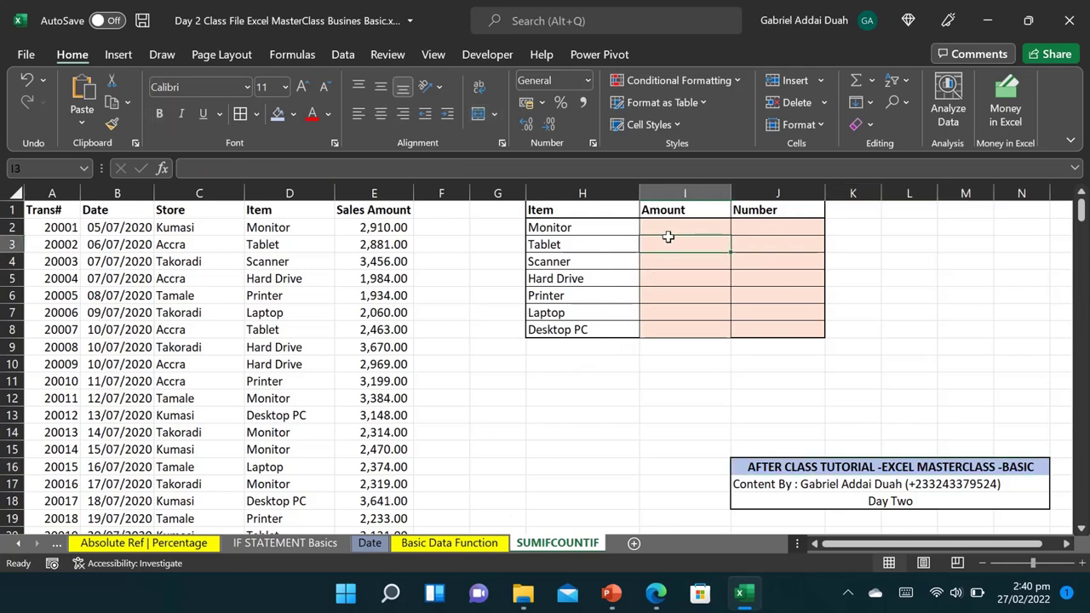
text(=)
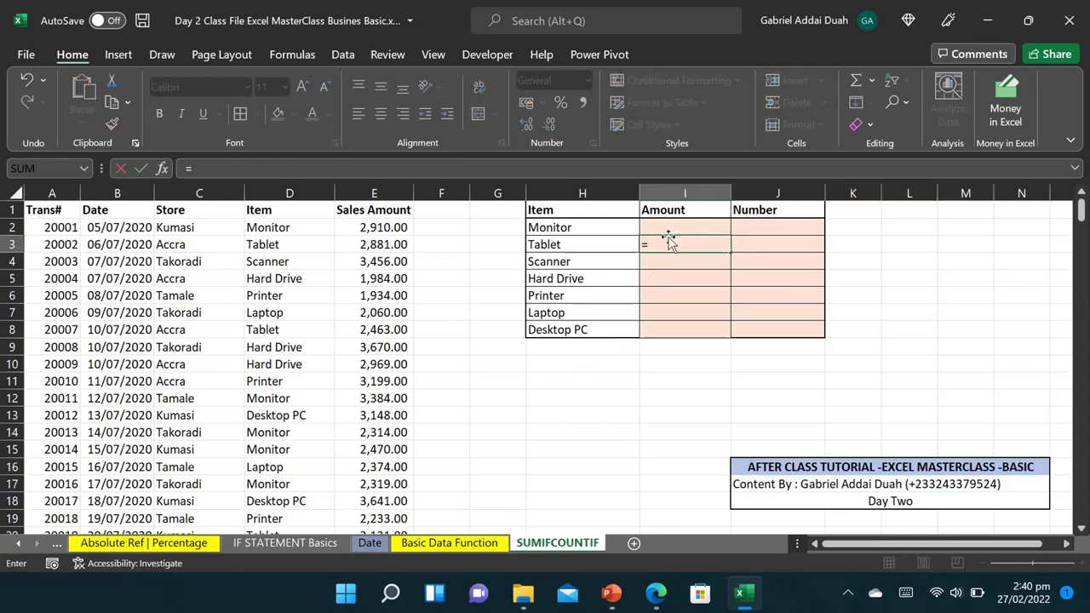
key(Escape)
Total the Monitor sales in I2 with =SUMIF(D:D,H2,E:E) and fill the formula down to I8 for the other items
click(667, 230)
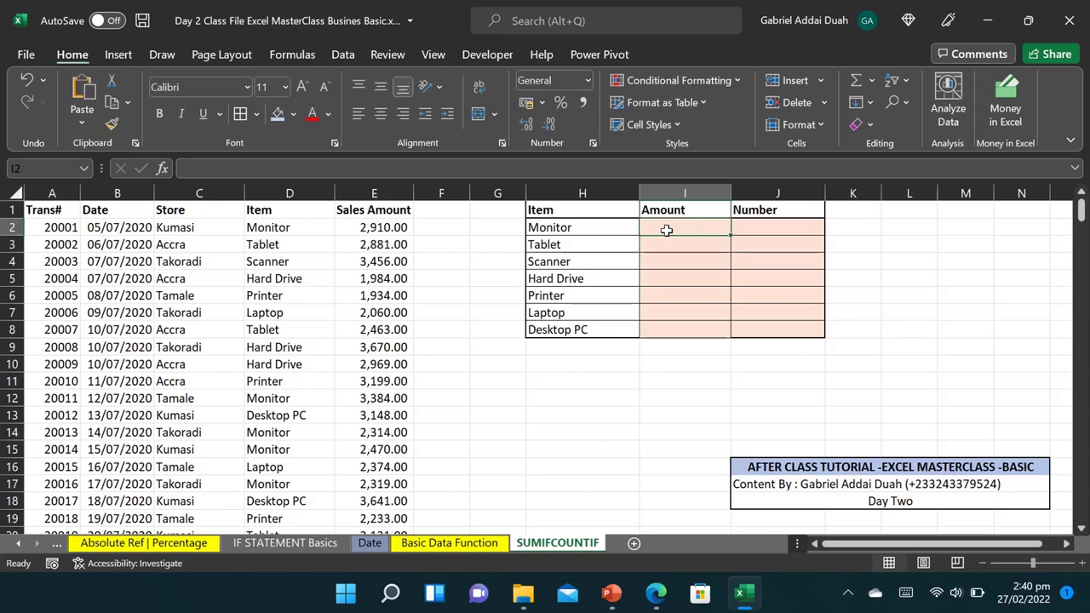
text(=sumi)
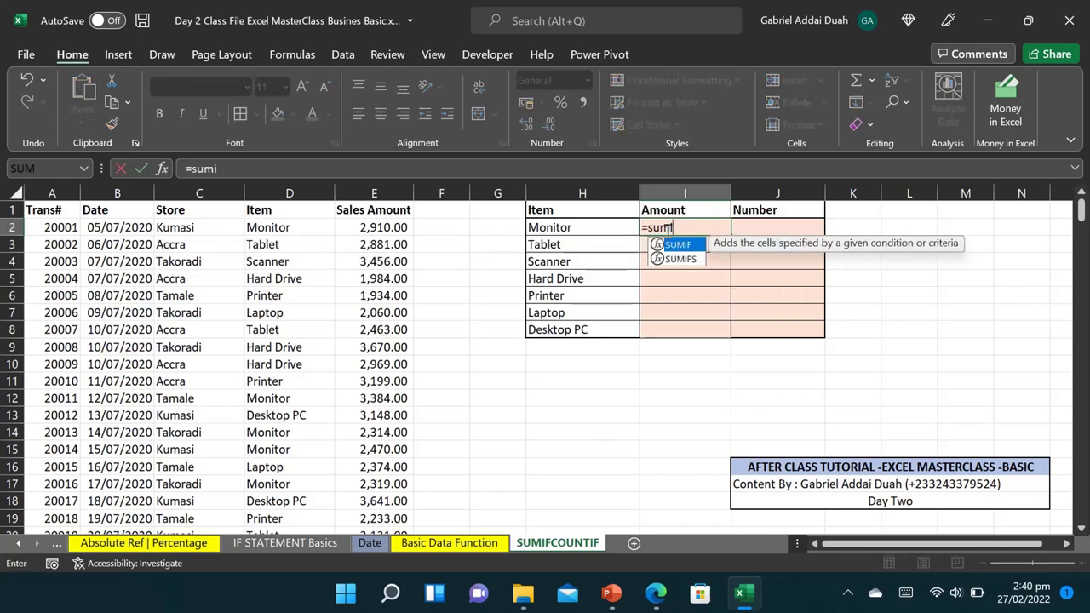
text(f()
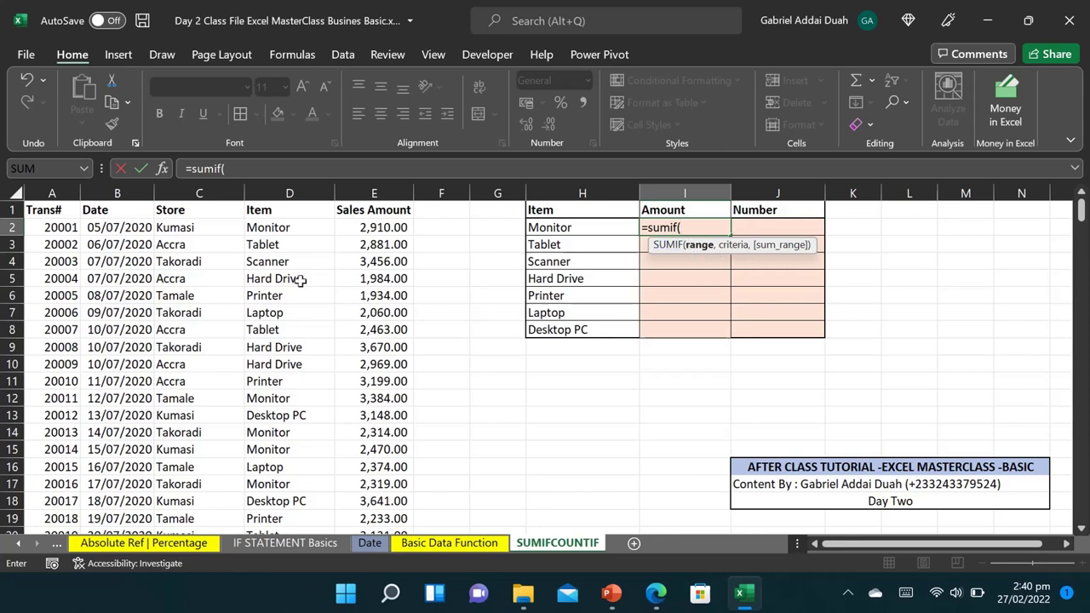
click(268, 186)
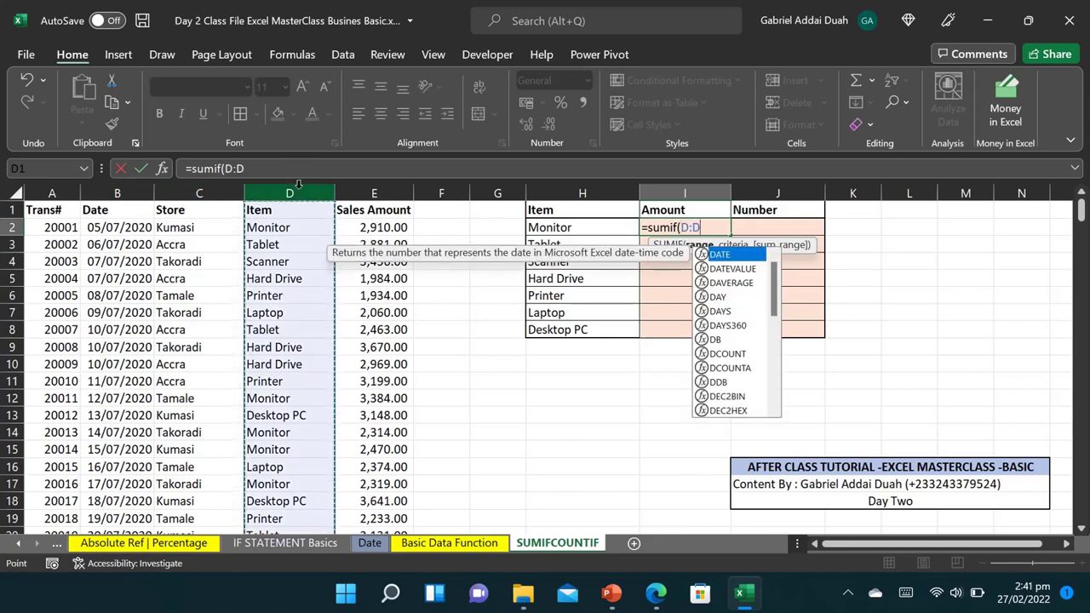
text(,)
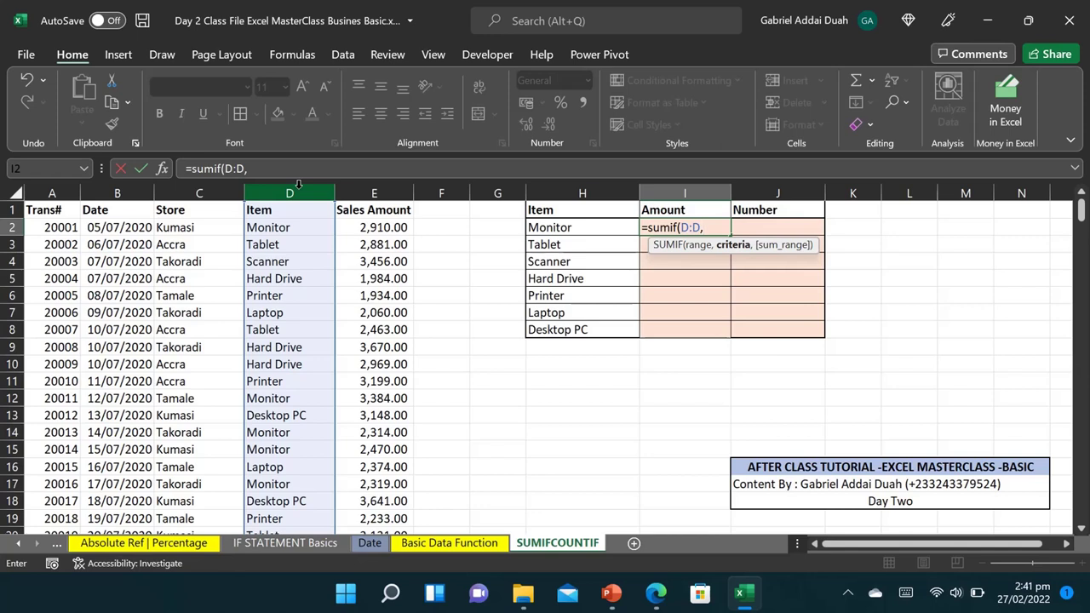
click(579, 227)
text(,)
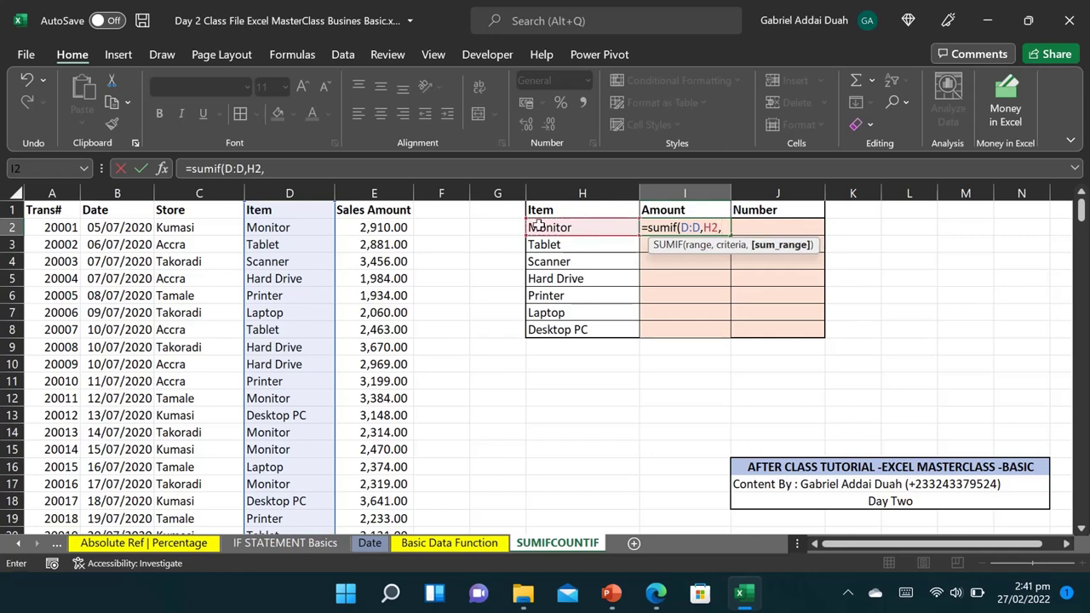
click(375, 193)
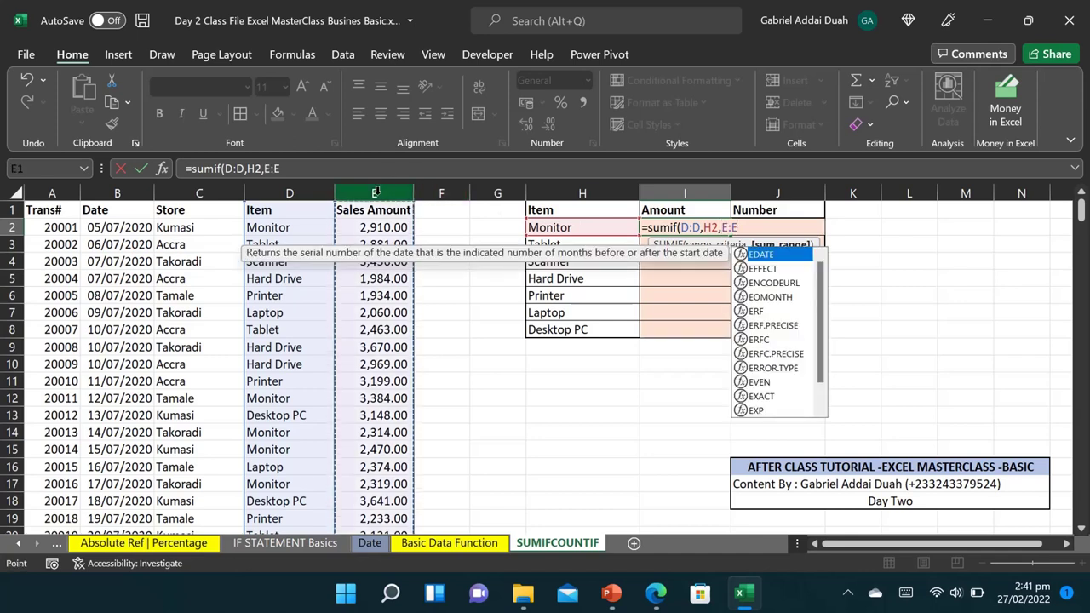
text())
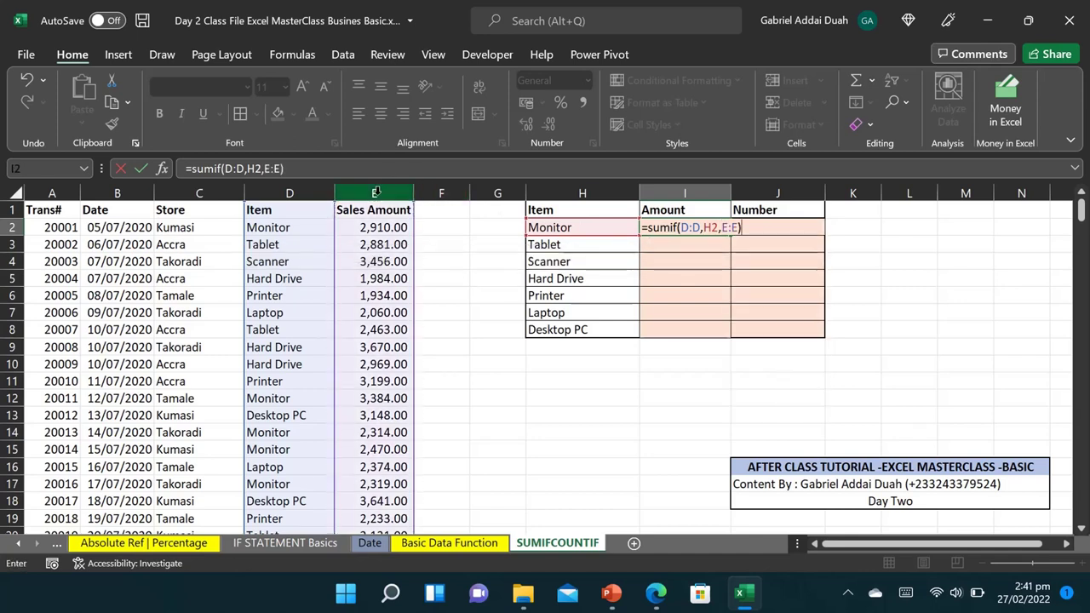
key(Return)
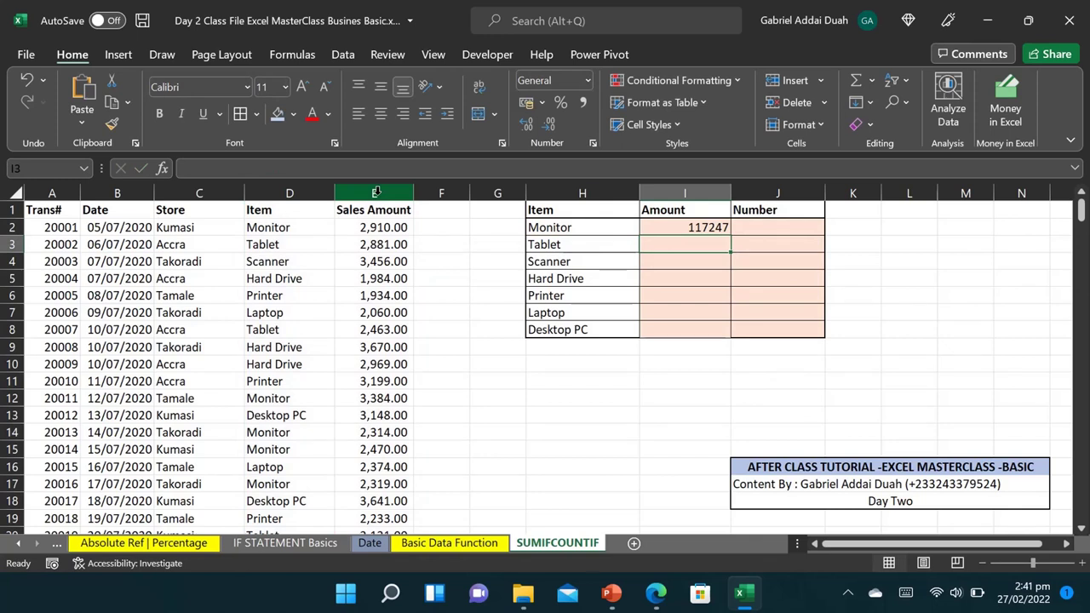
click(681, 228)
drag(729, 238, 736, 333)
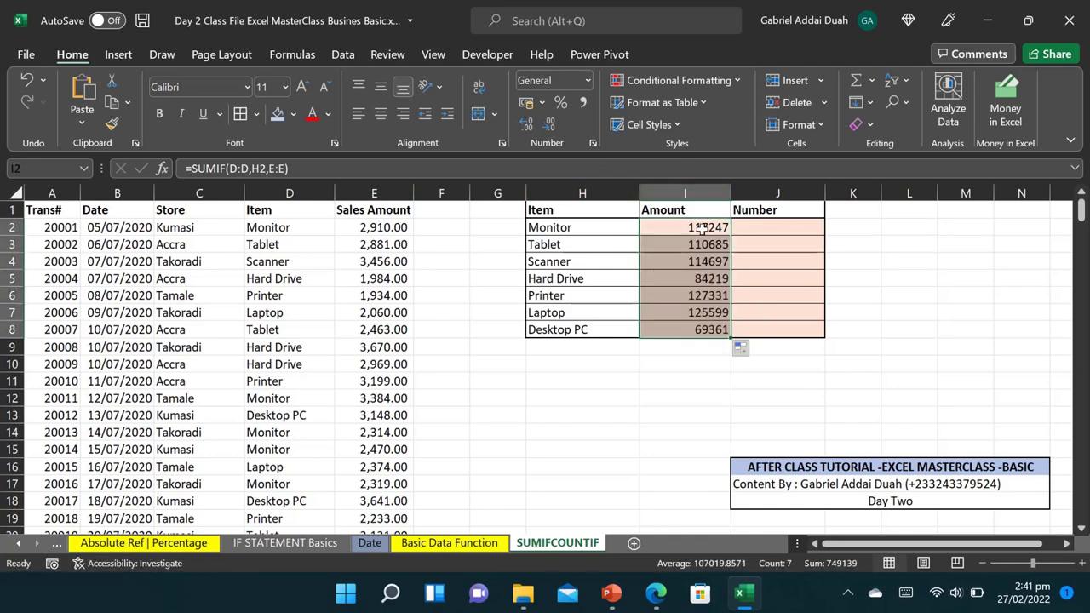
Format the item amounts in I2:I8 with thousands separators and no decimal places
click(587, 80)
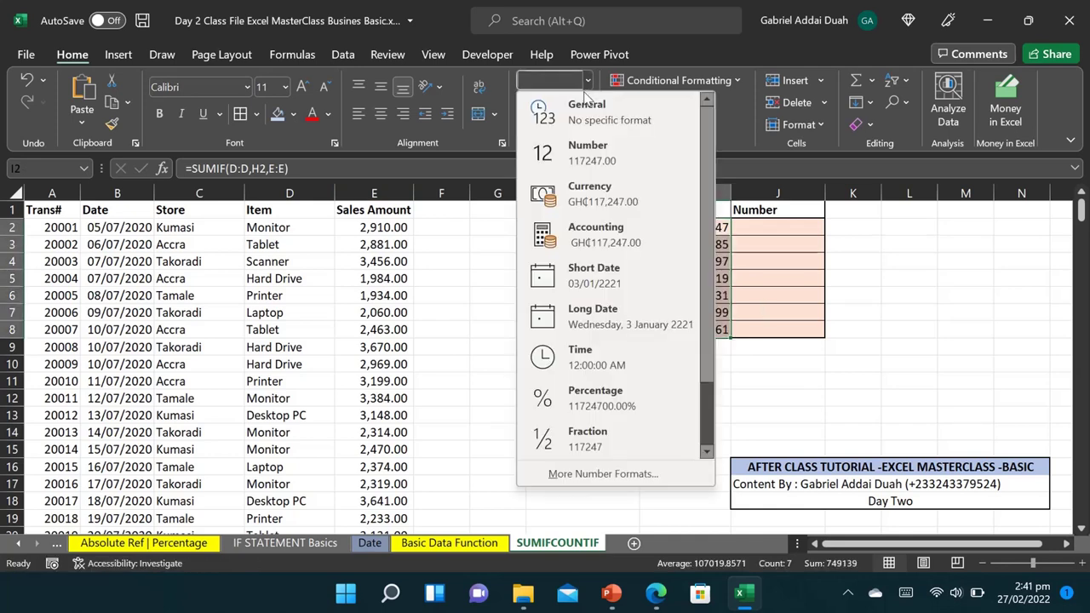
click(586, 154)
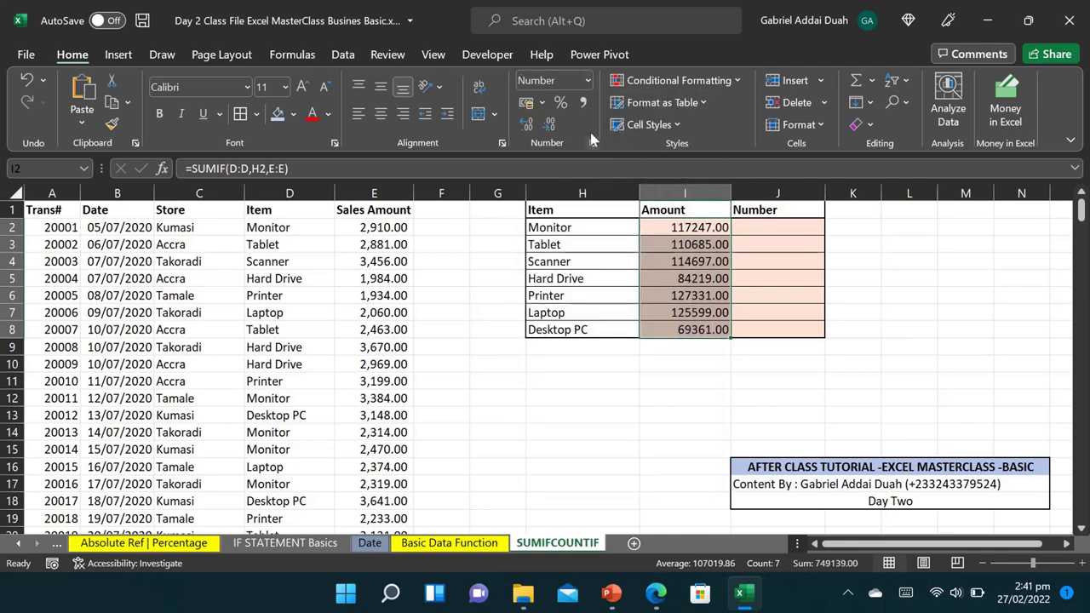
click(549, 124)
click(549, 124)
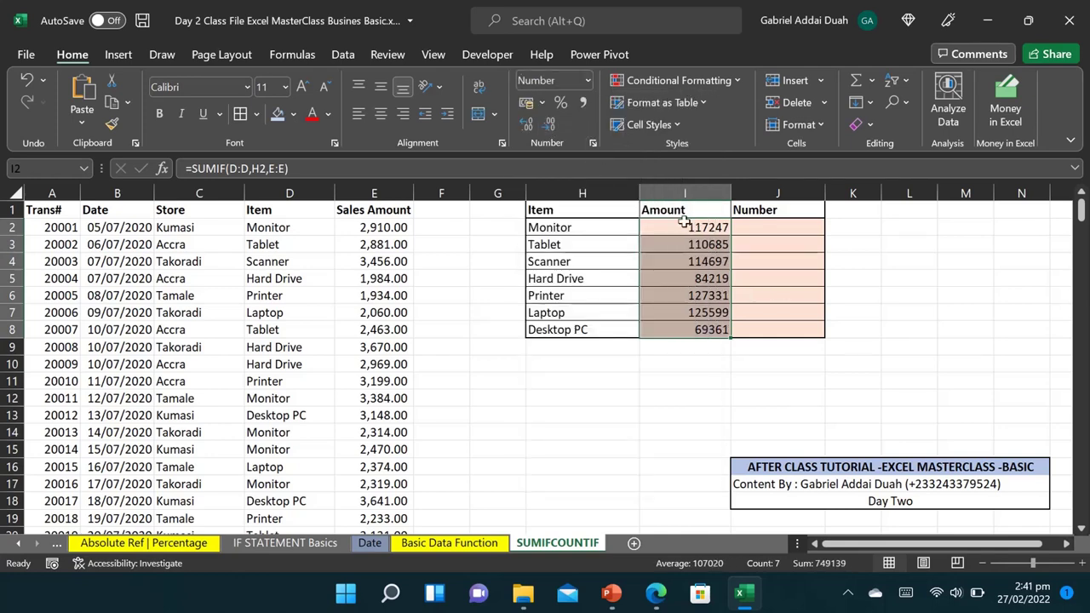
click(582, 103)
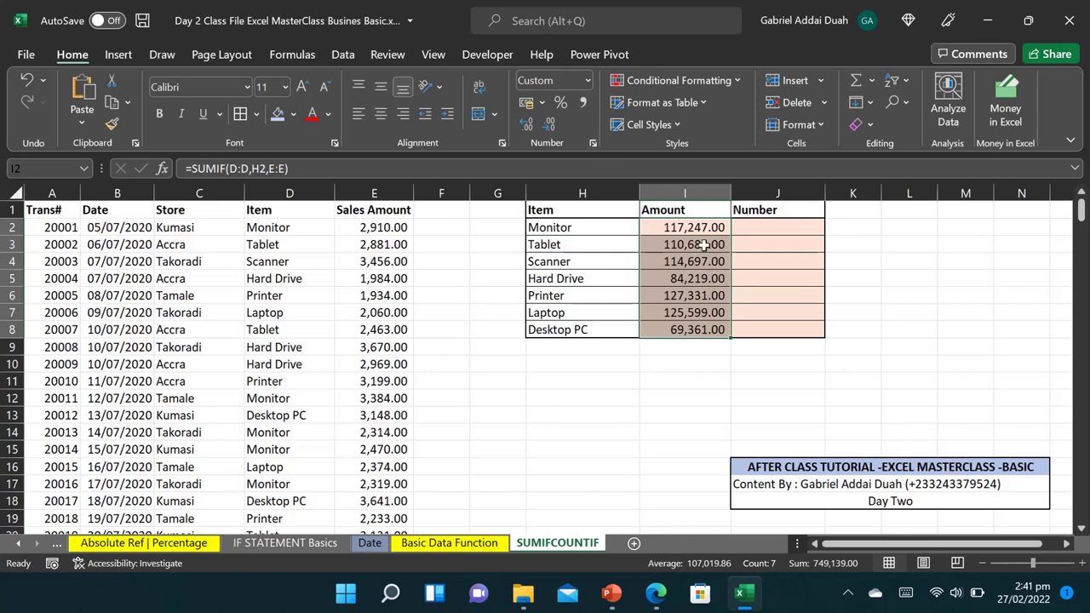
click(552, 124)
click(552, 124)
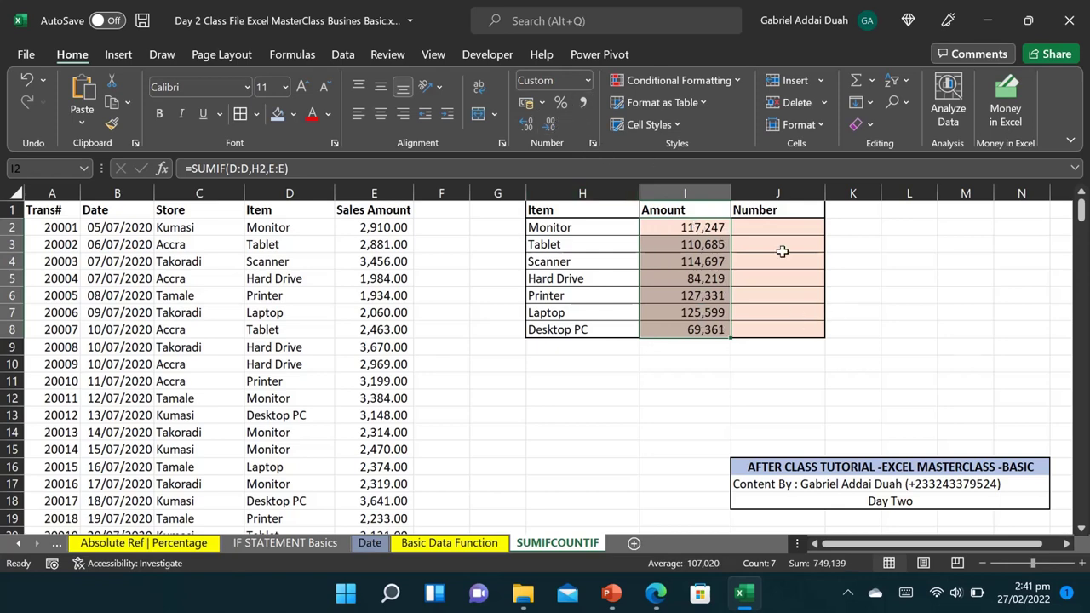
Count the Monitor transactions in J2 with =COUNTIF(D:D,H2) and fill the formula down to J8 for the other items
click(756, 231)
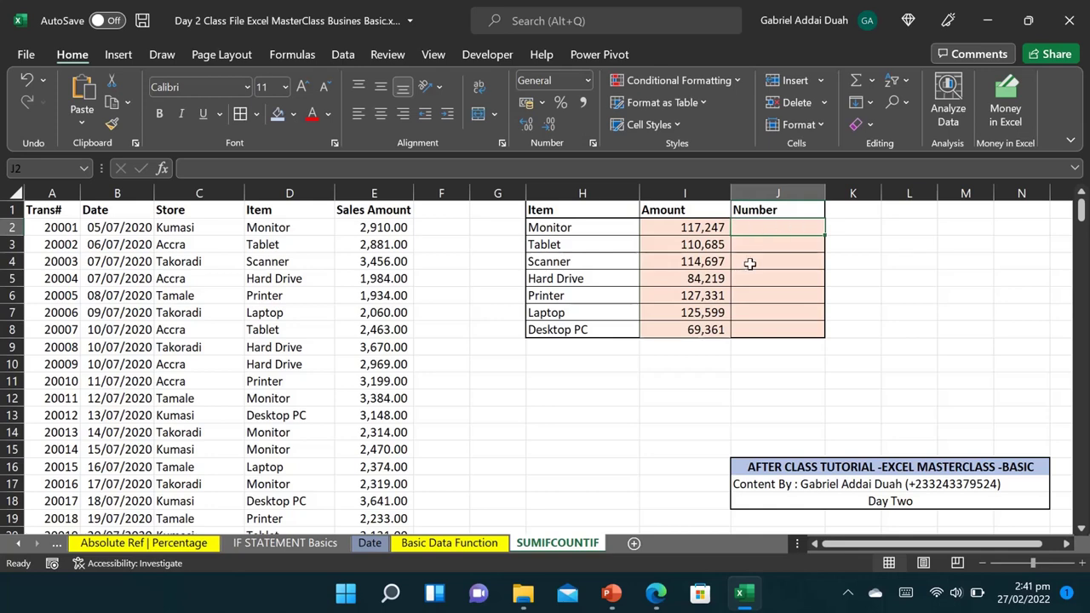
text(=)
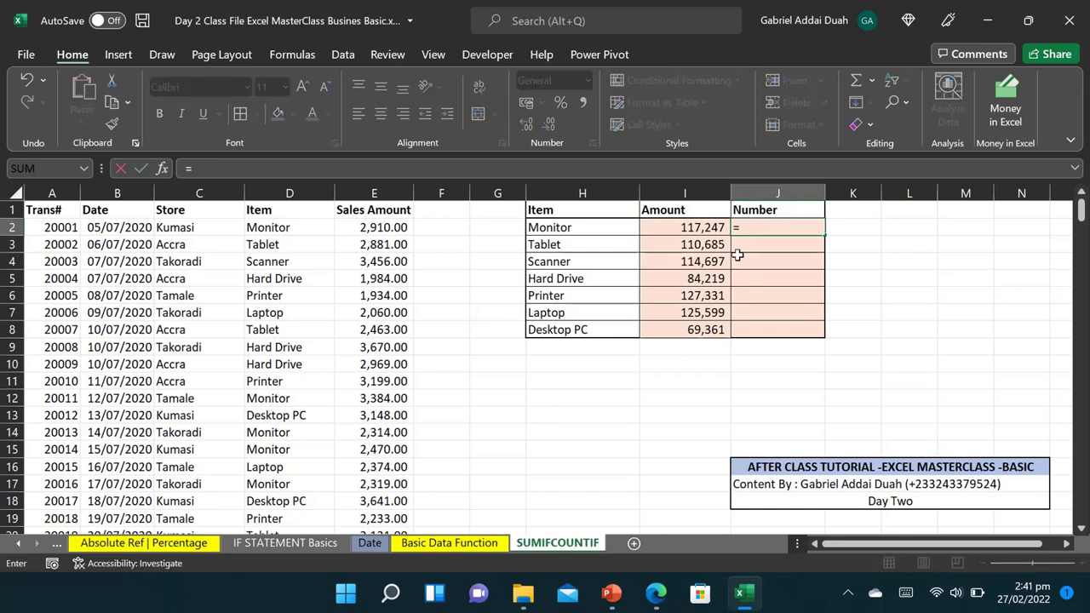
text(counti)
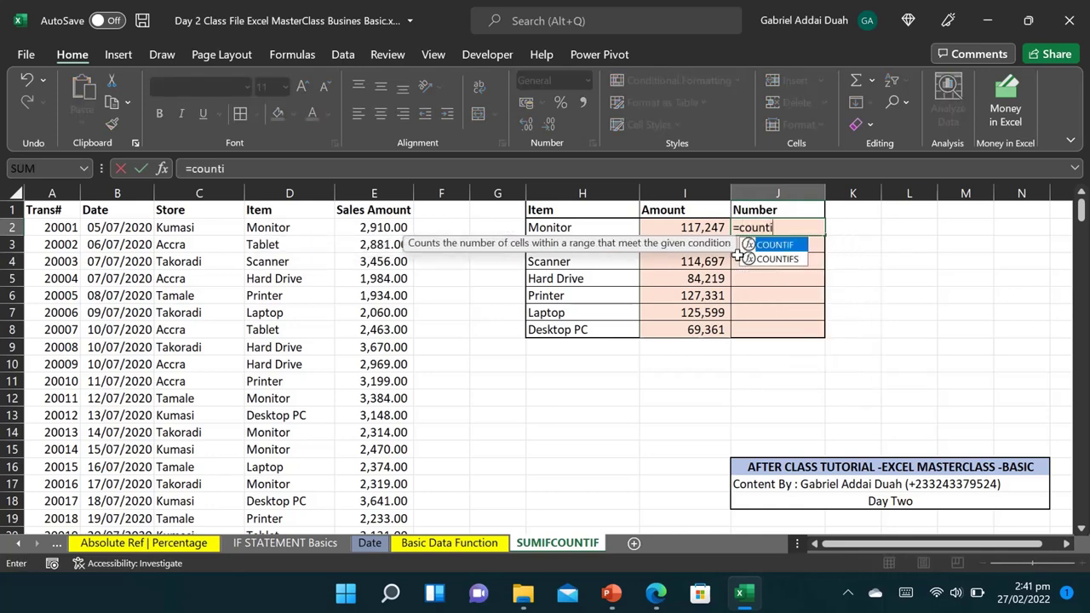
text(f()
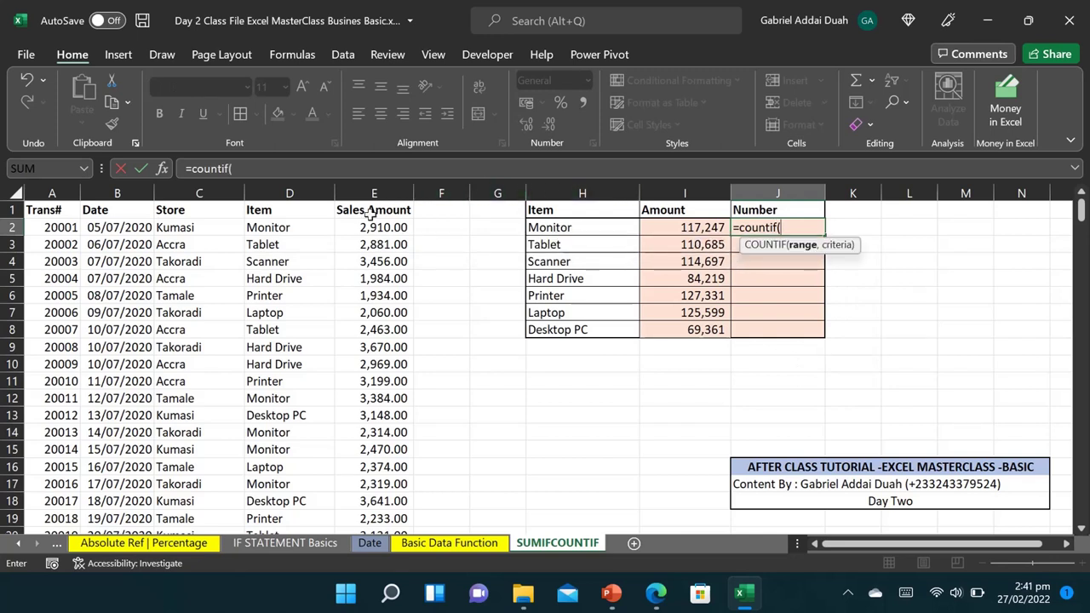
click(297, 184)
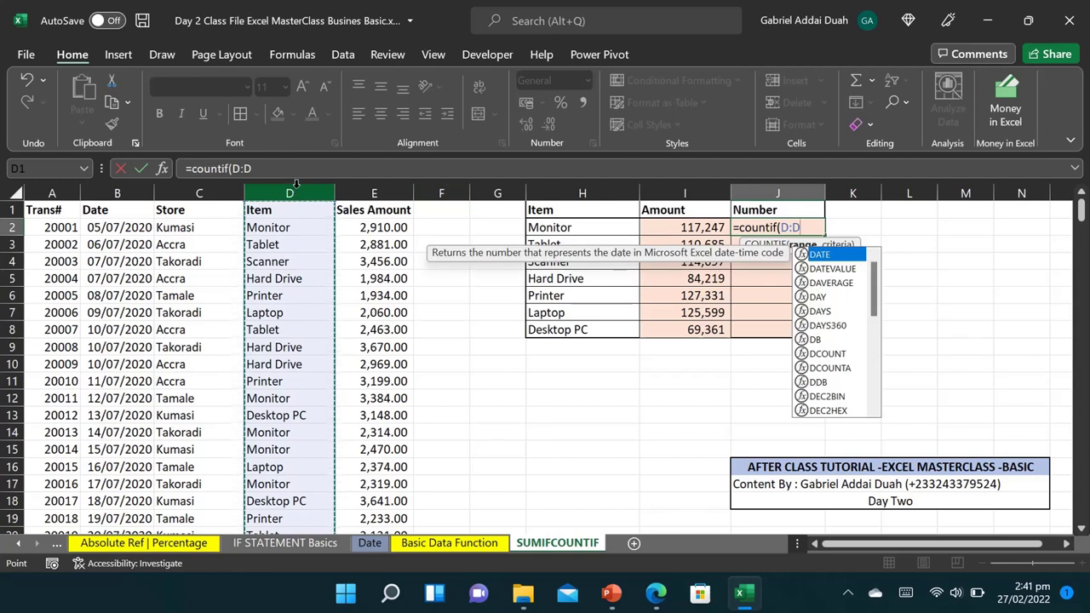
text(,)
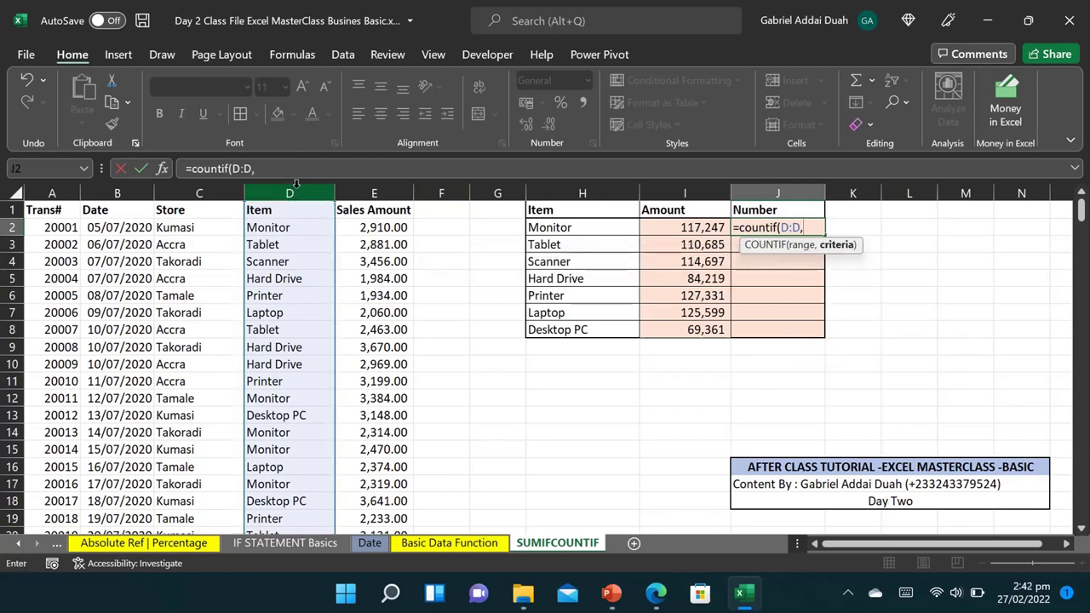
click(555, 228)
key(Return)
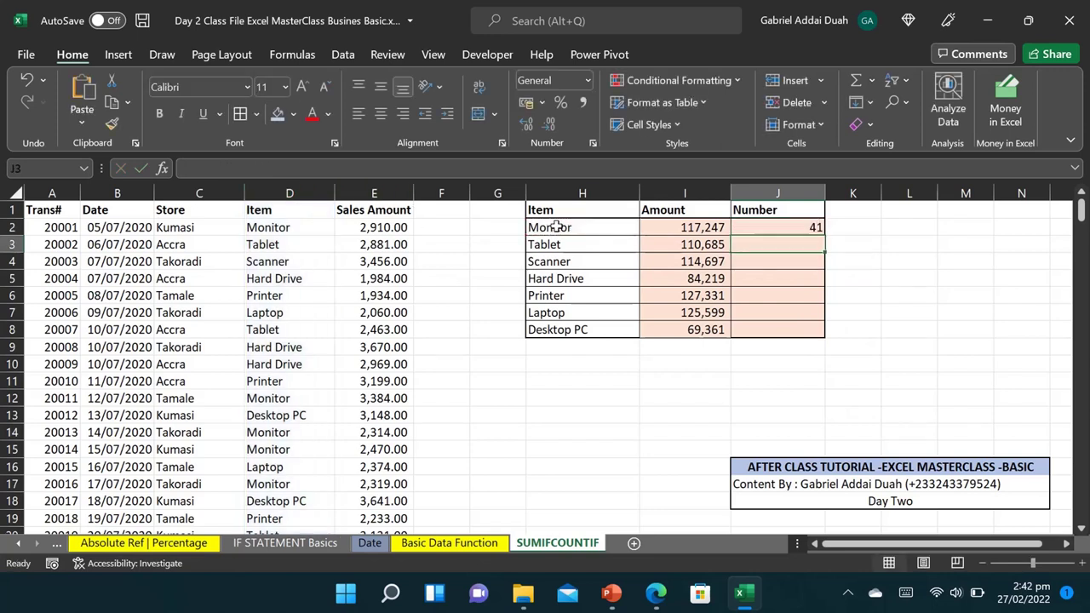
click(792, 226)
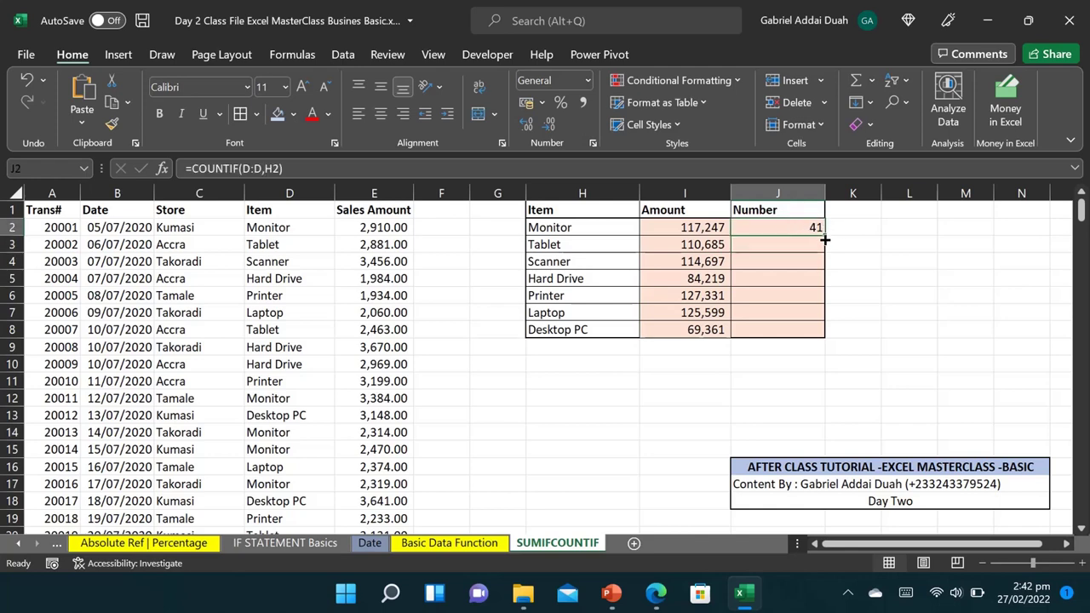
drag(825, 240, 824, 335)
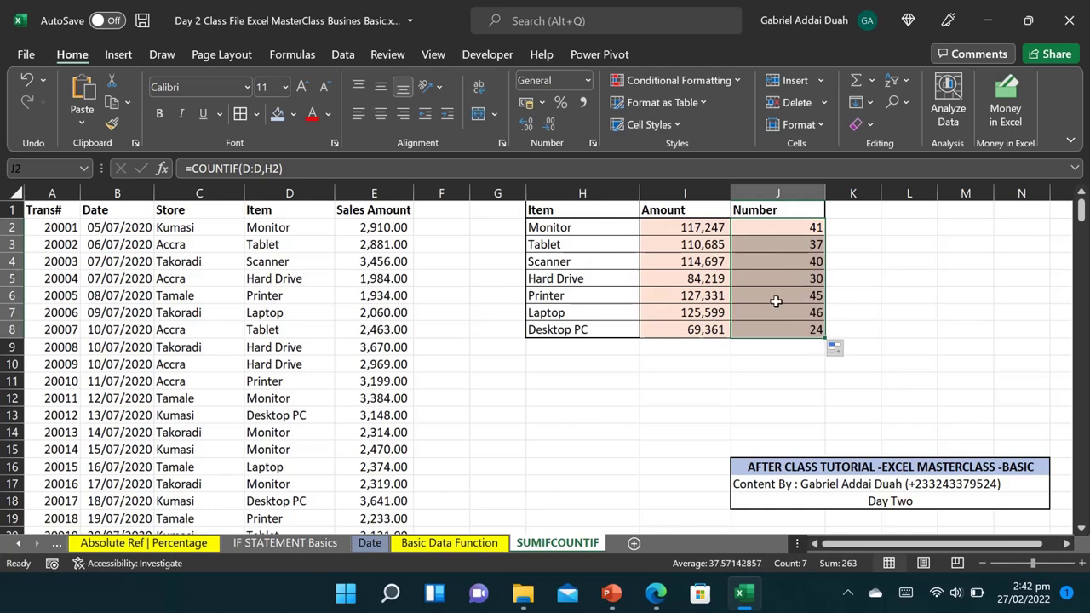
click(598, 400)
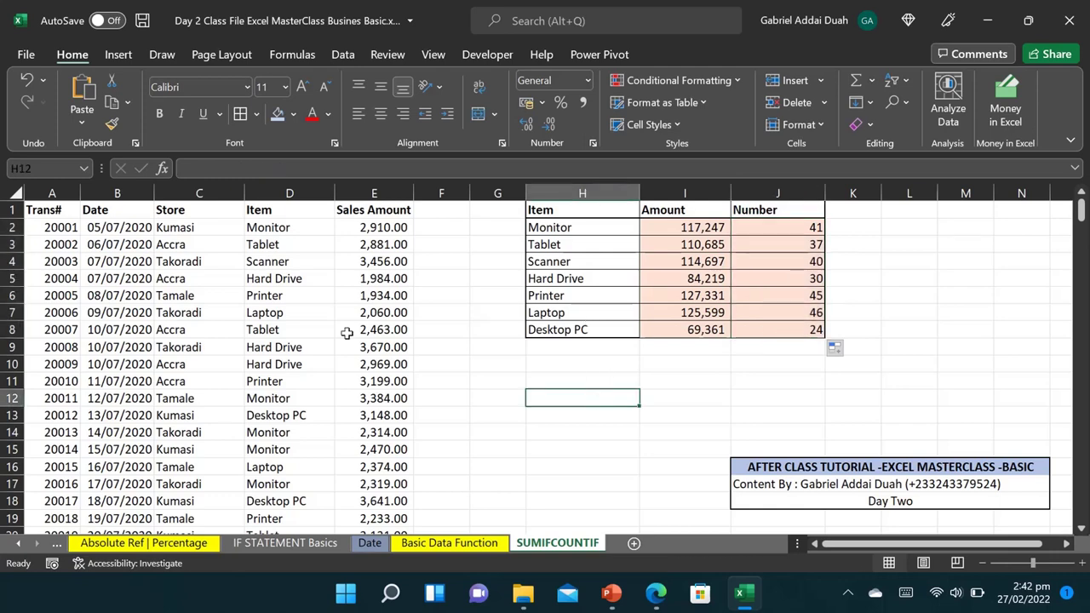
Misspell the item in D12 as Montor to test how the summary formulas respond
double_click(272, 398)
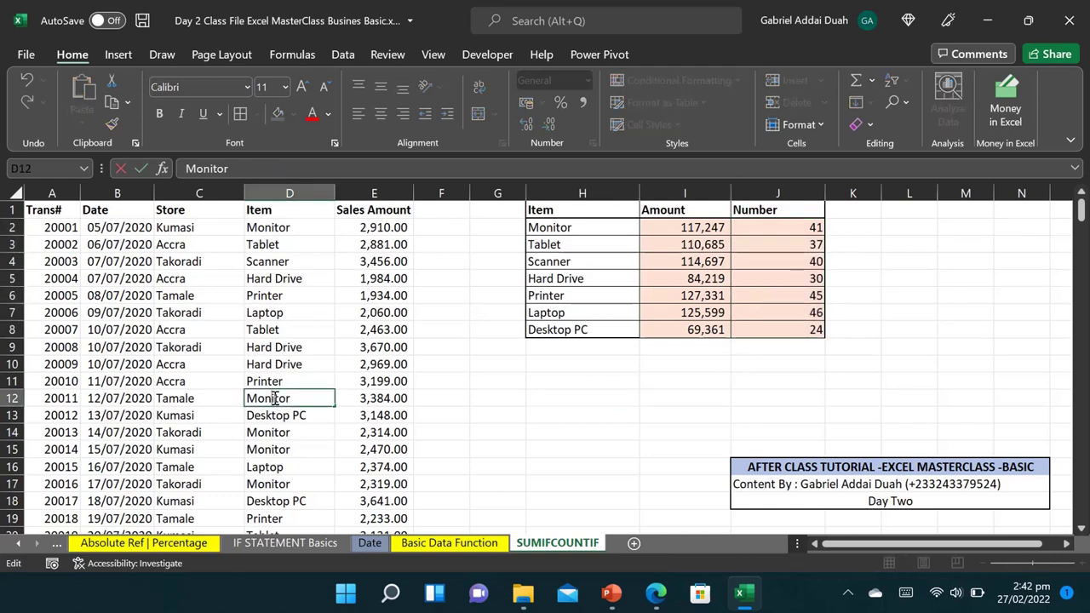
key(BackSpace)
click(555, 392)
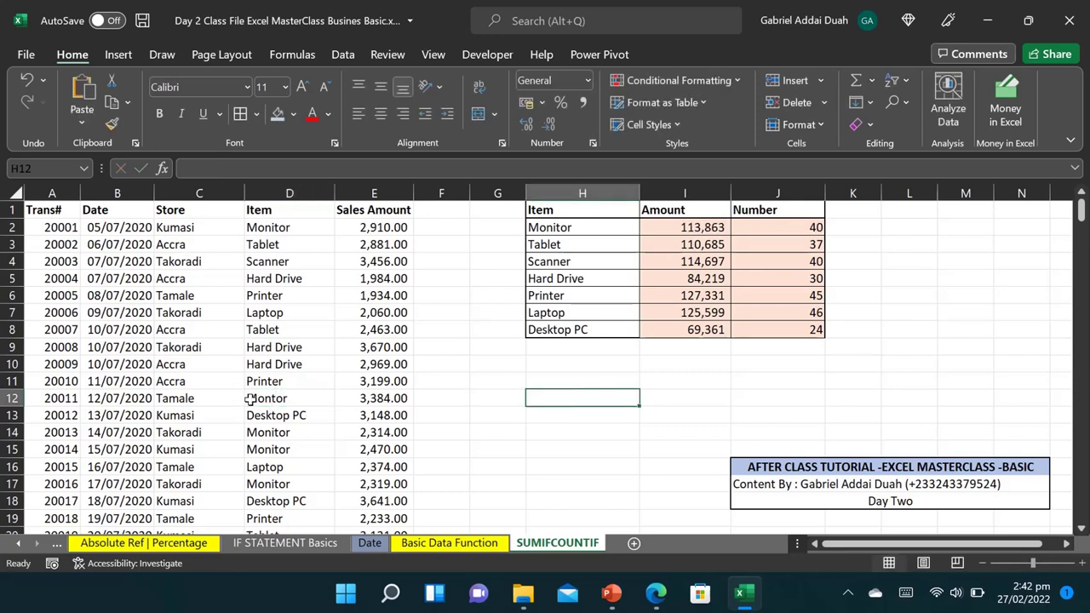
Run a spelling check on the Item column D and change Montor to the suggested Monitor
click(281, 194)
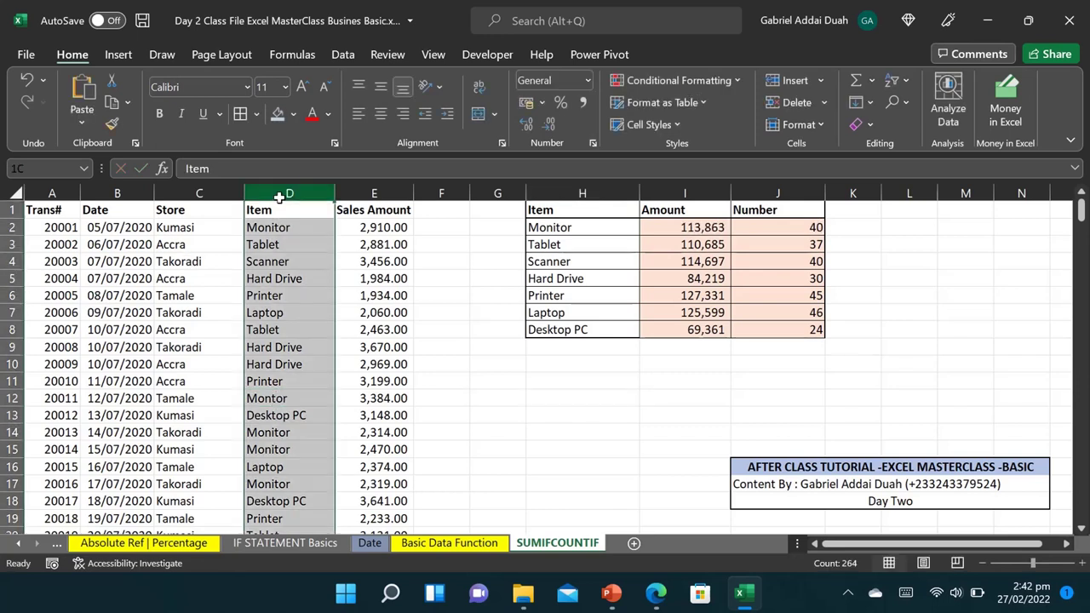
click(386, 56)
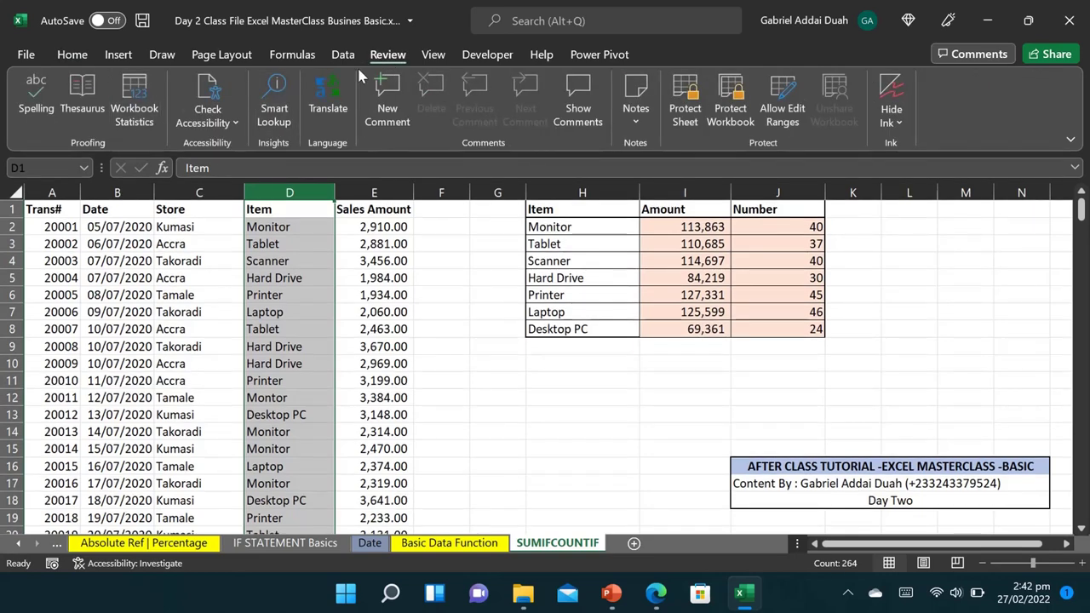
click(36, 102)
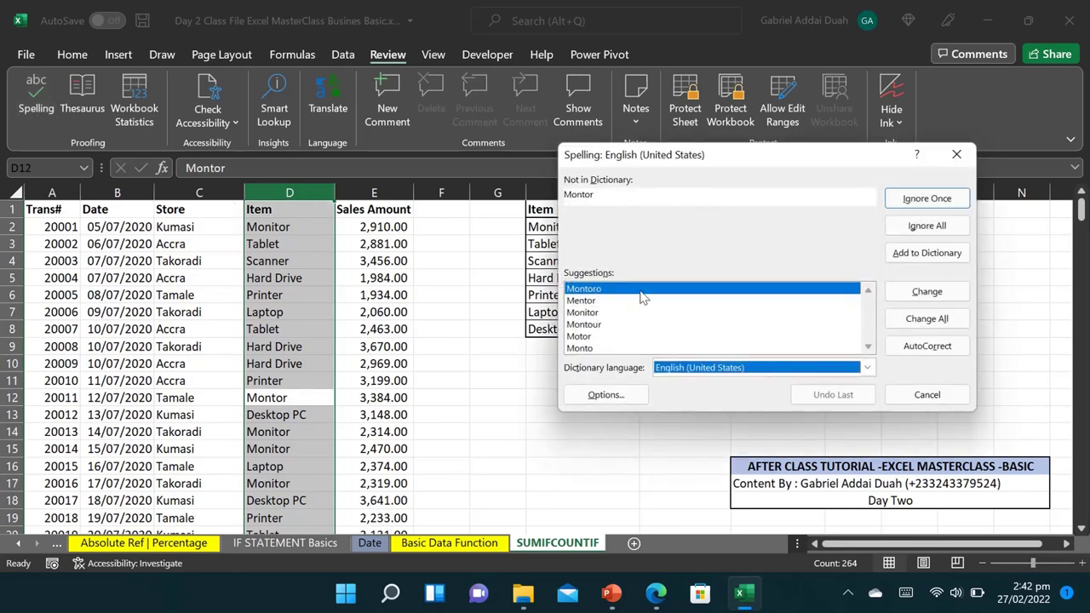
click(587, 314)
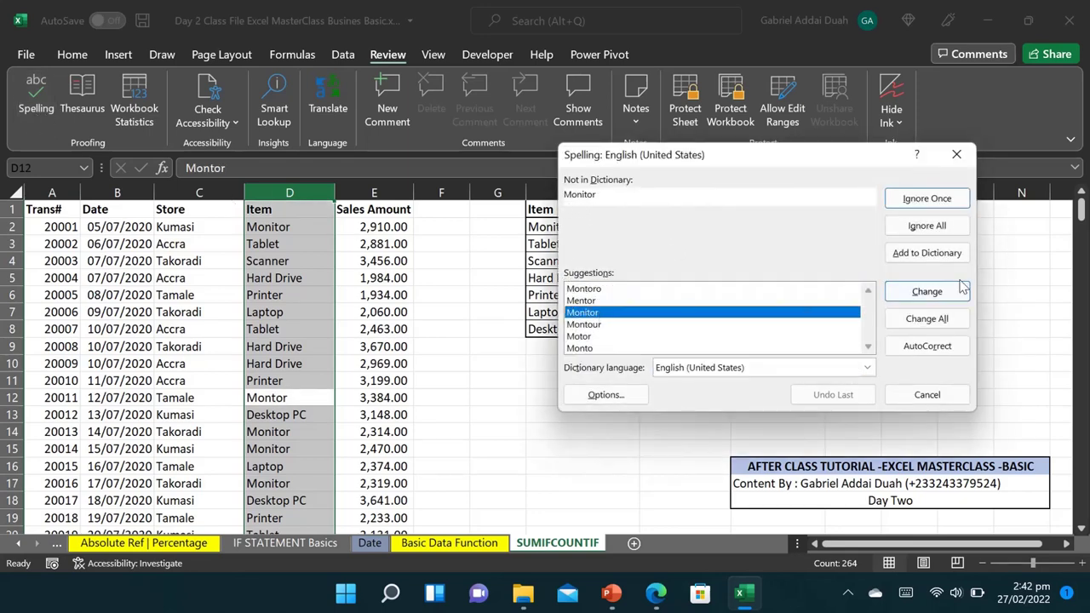
click(928, 295)
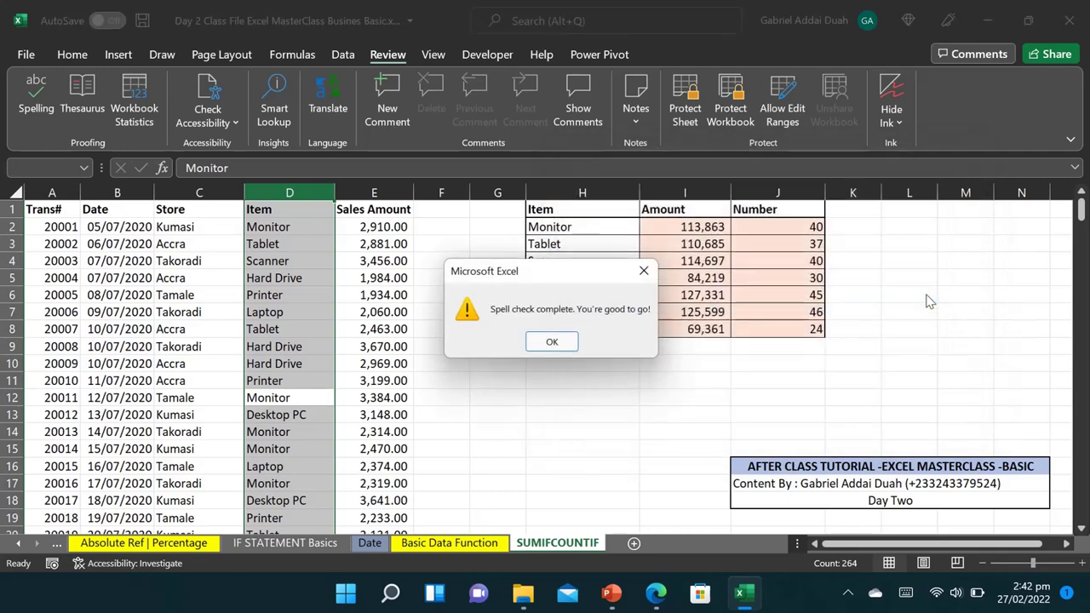
click(552, 342)
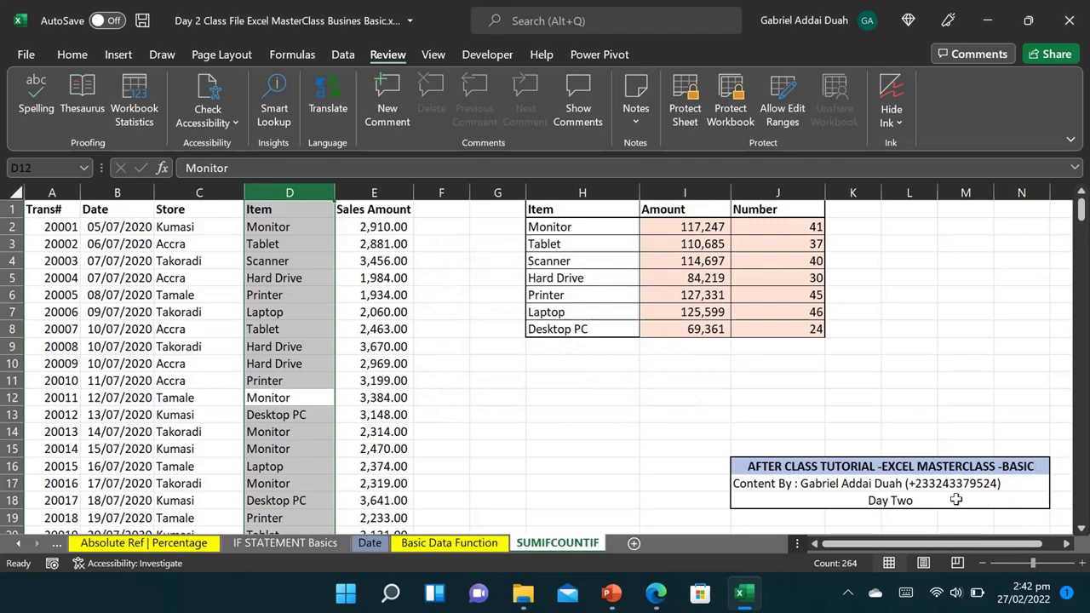
scroll(956, 500, up, 5)
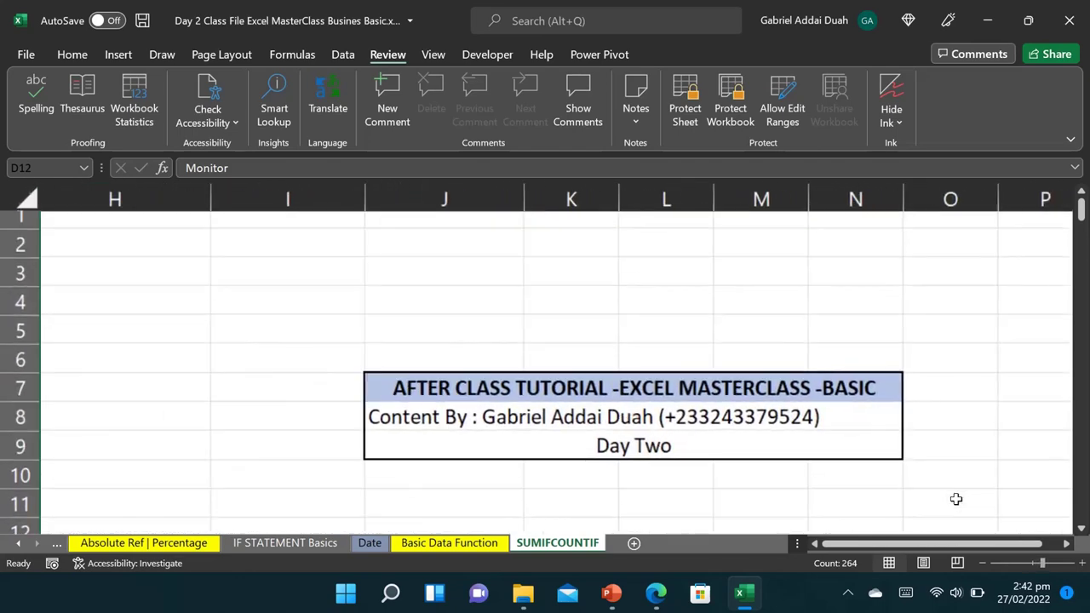
scroll(956, 499, up, 3)
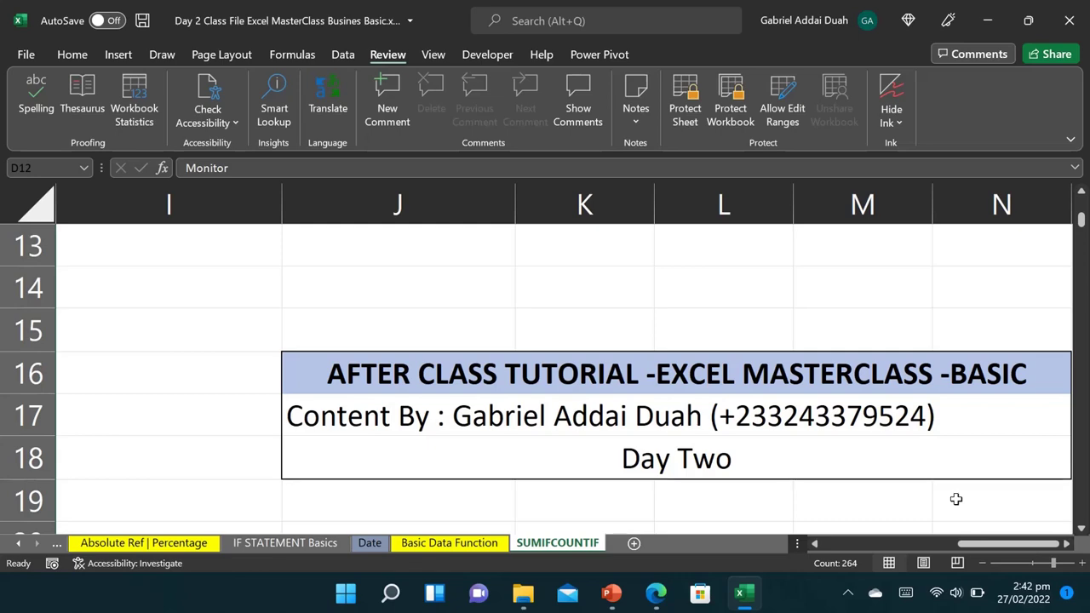
scroll(956, 499, up, 1)
scroll(956, 499, down, 2)
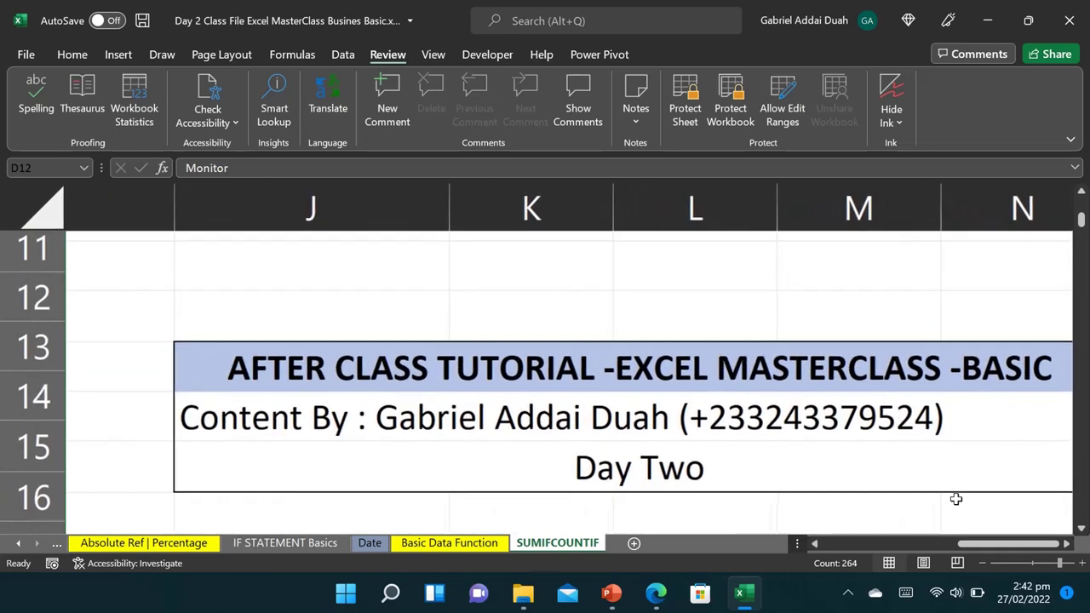